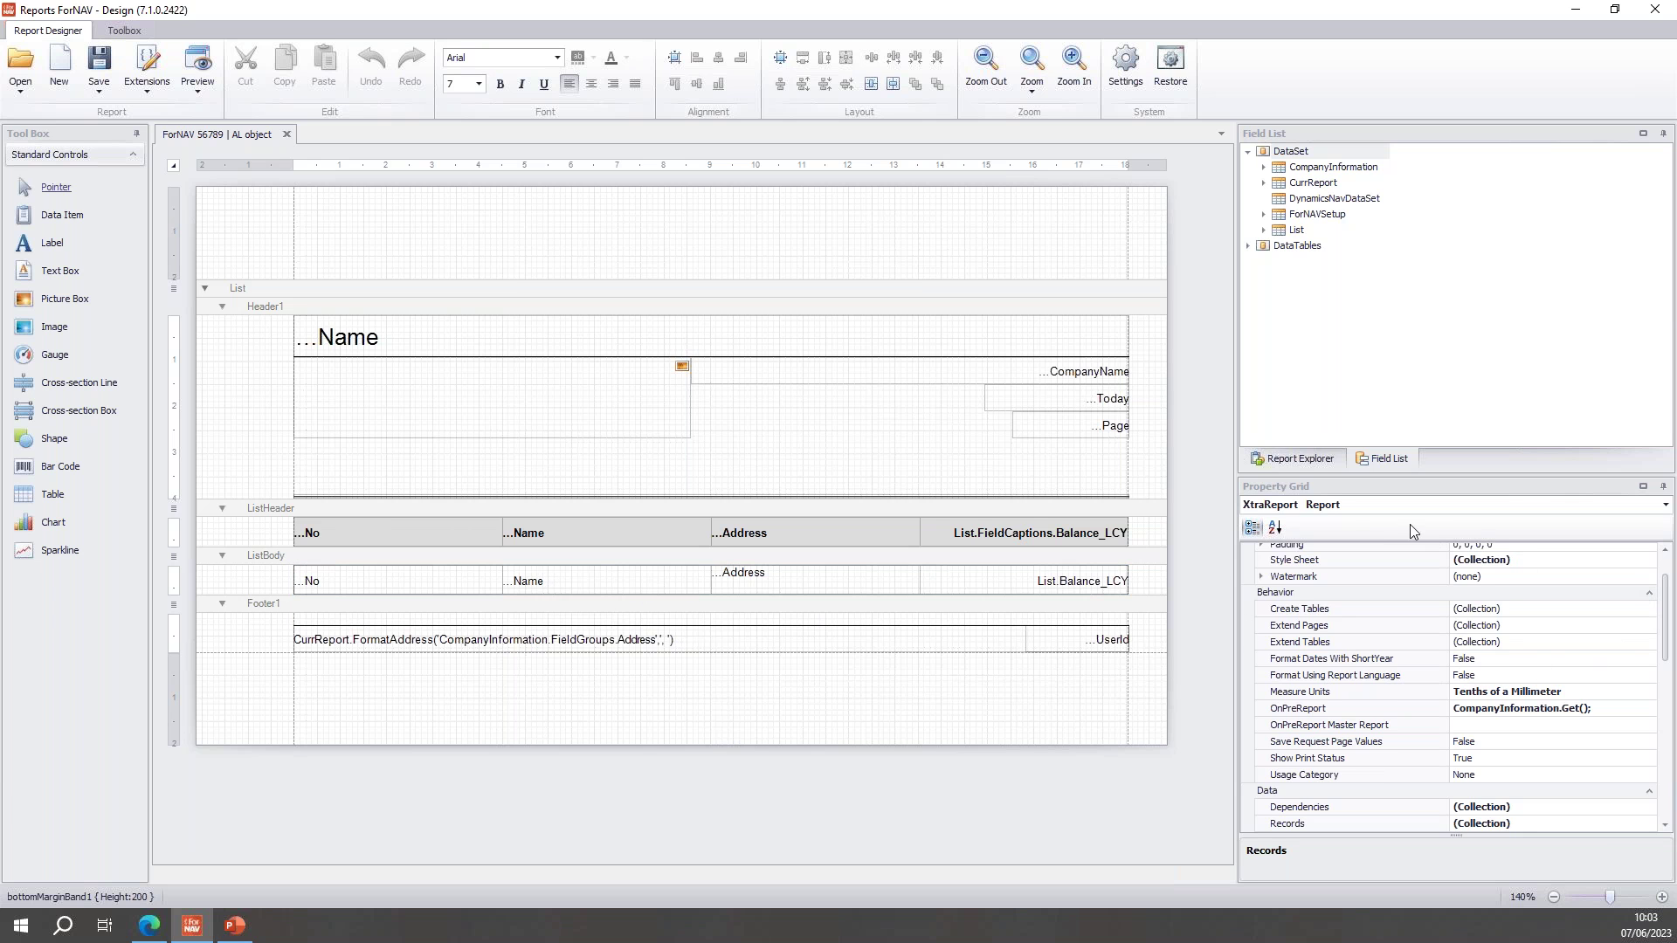
Open the Request Page Variables collection editor from the Report Explorer's Property Grid
scroll(1672, 625, "down", 4)
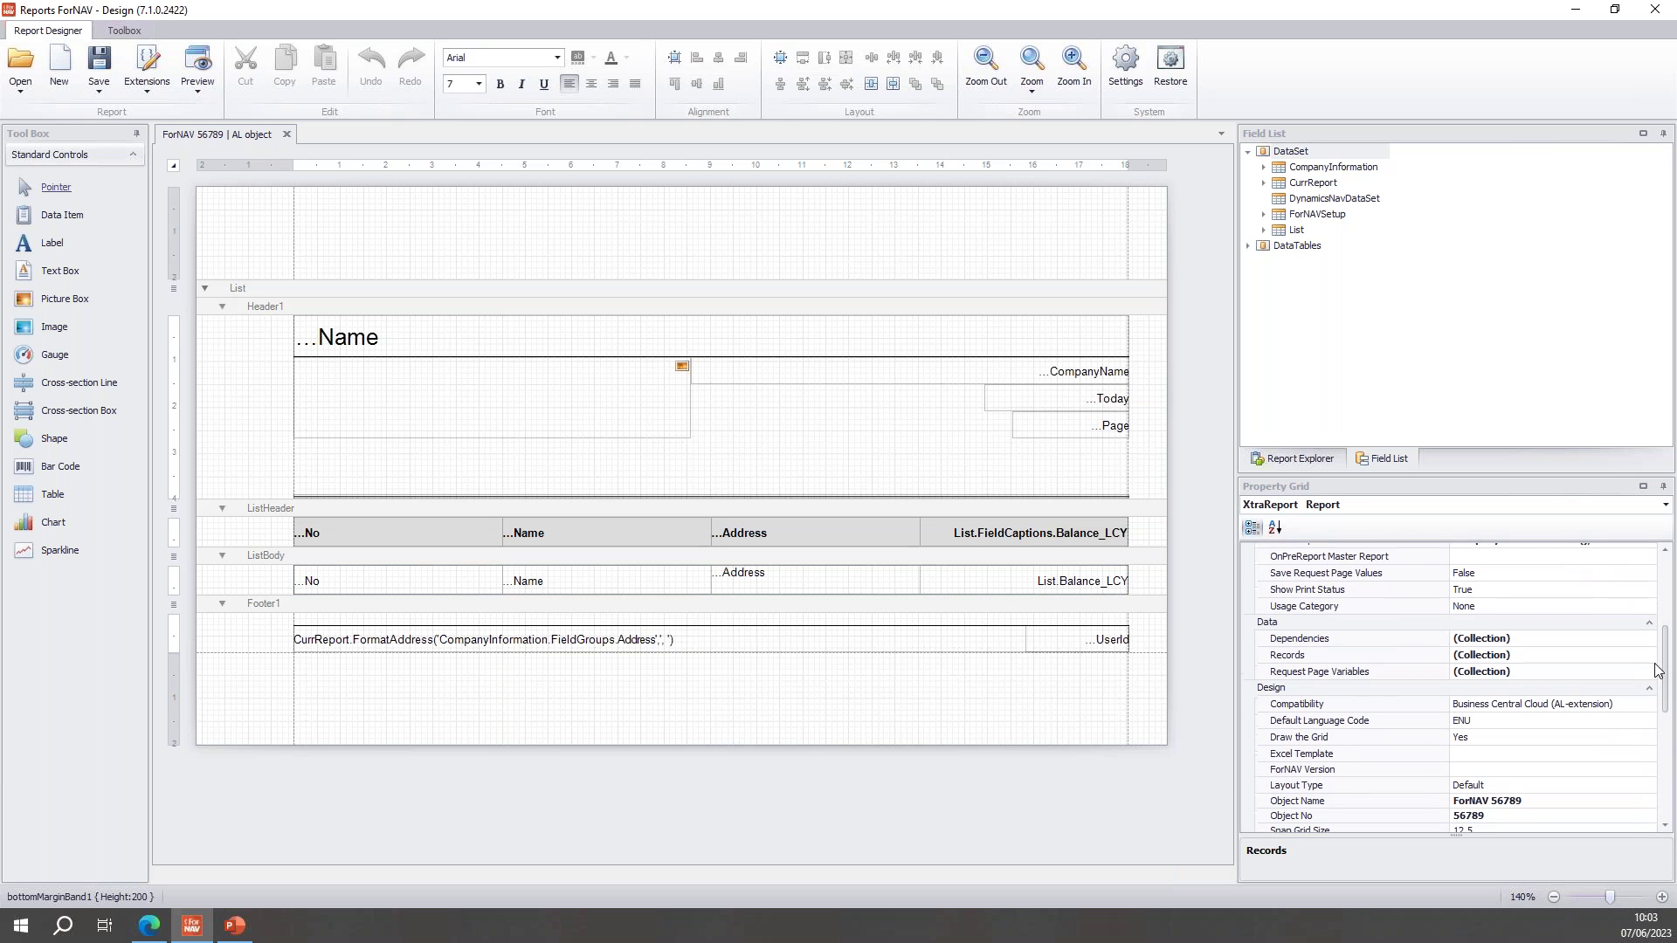
left_click(1305, 459)
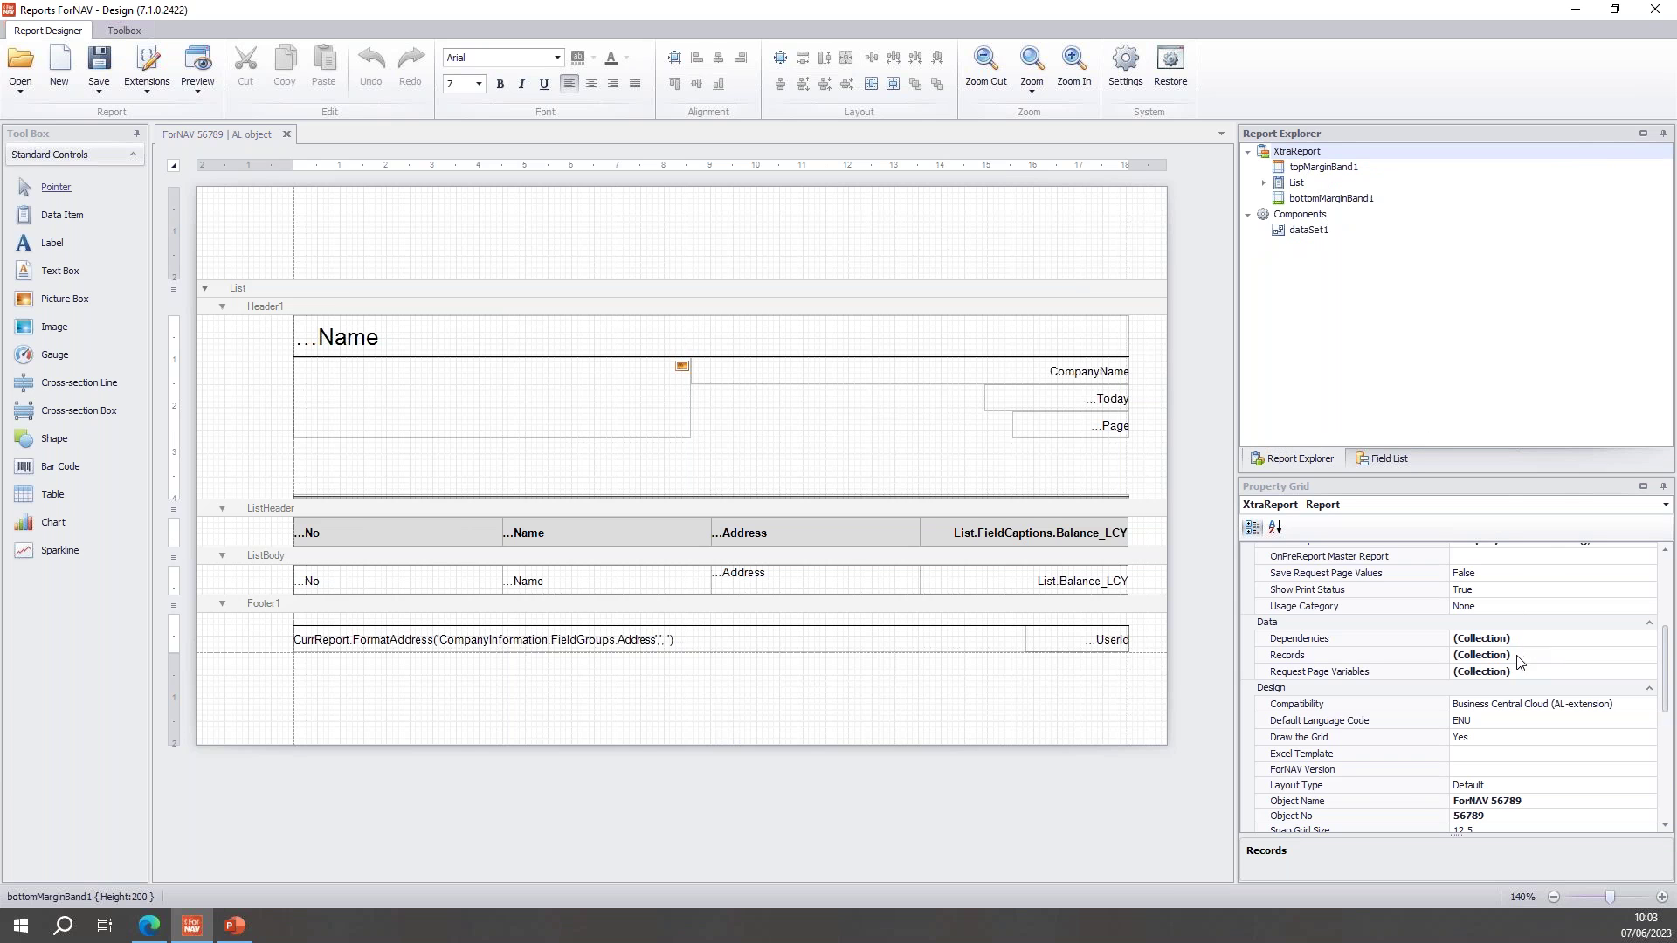
left_click(1489, 675)
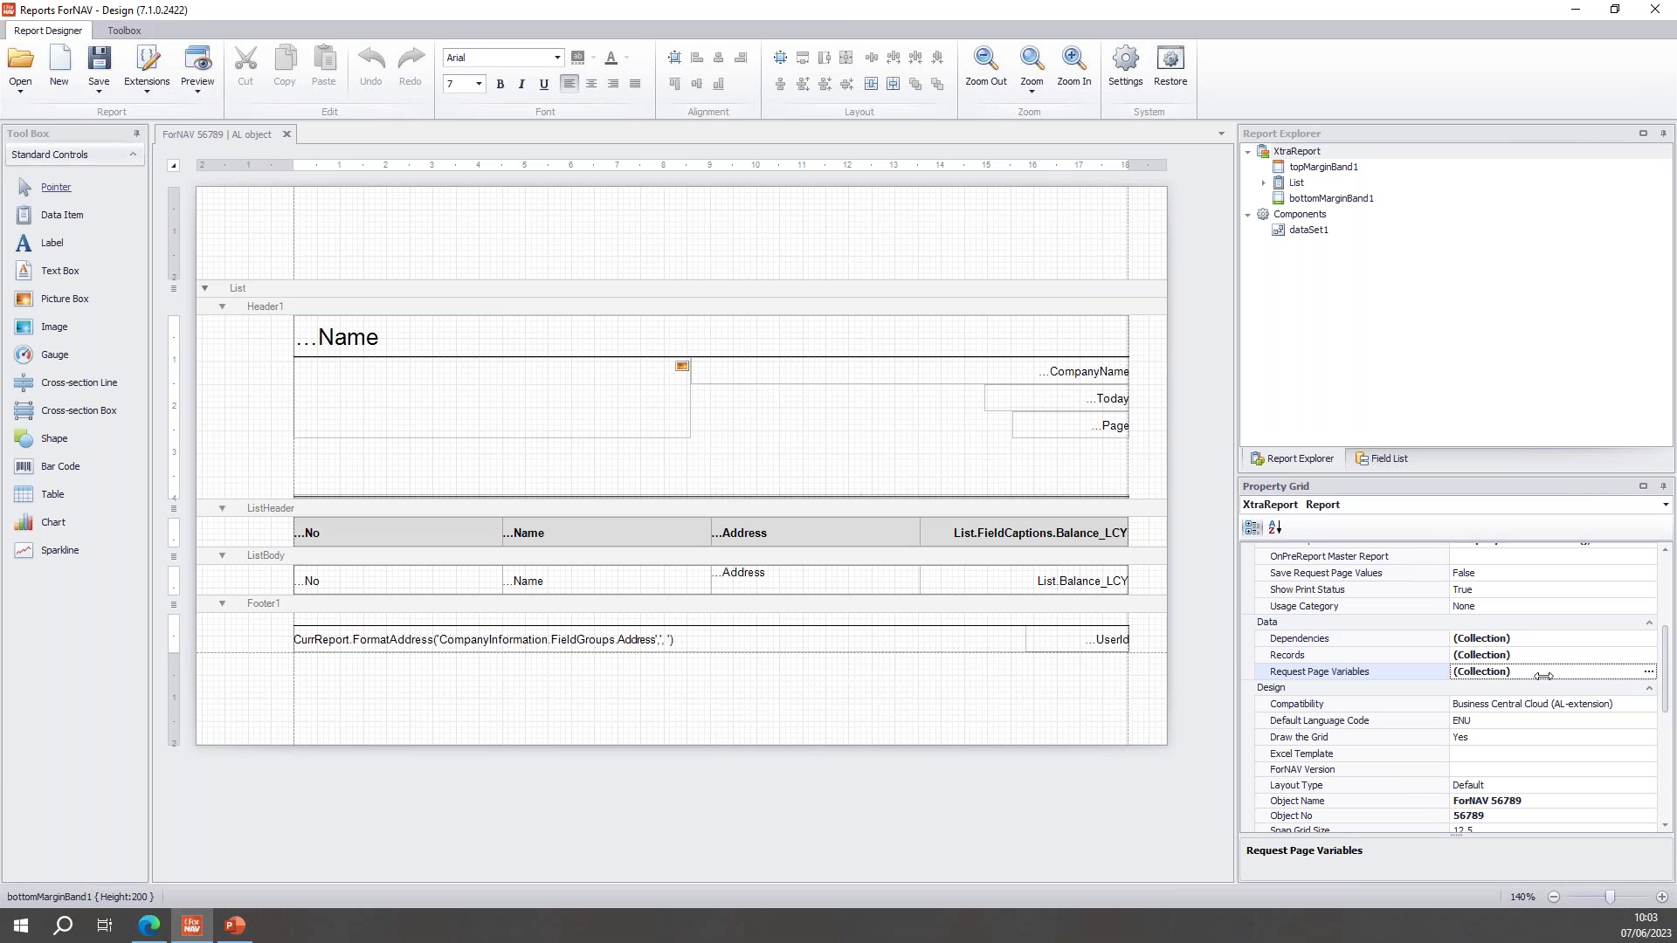
left_click(1648, 672)
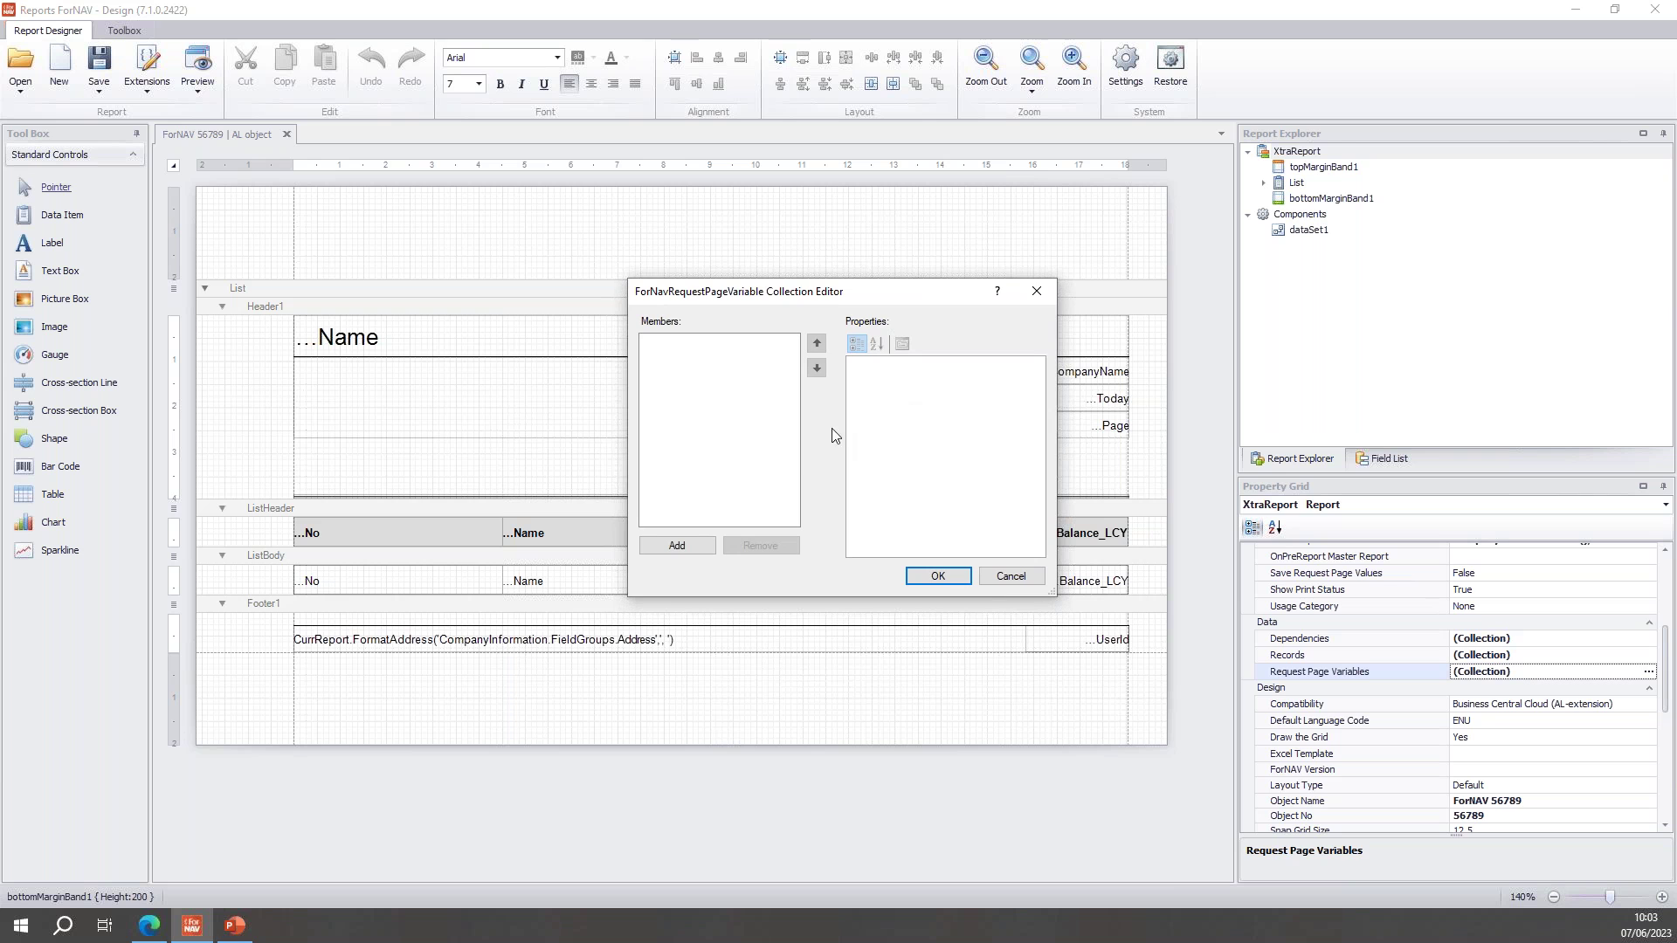
Add a request page variable captioned Show Address and named ShowAddress
left_click(690, 547)
left_click(972, 382)
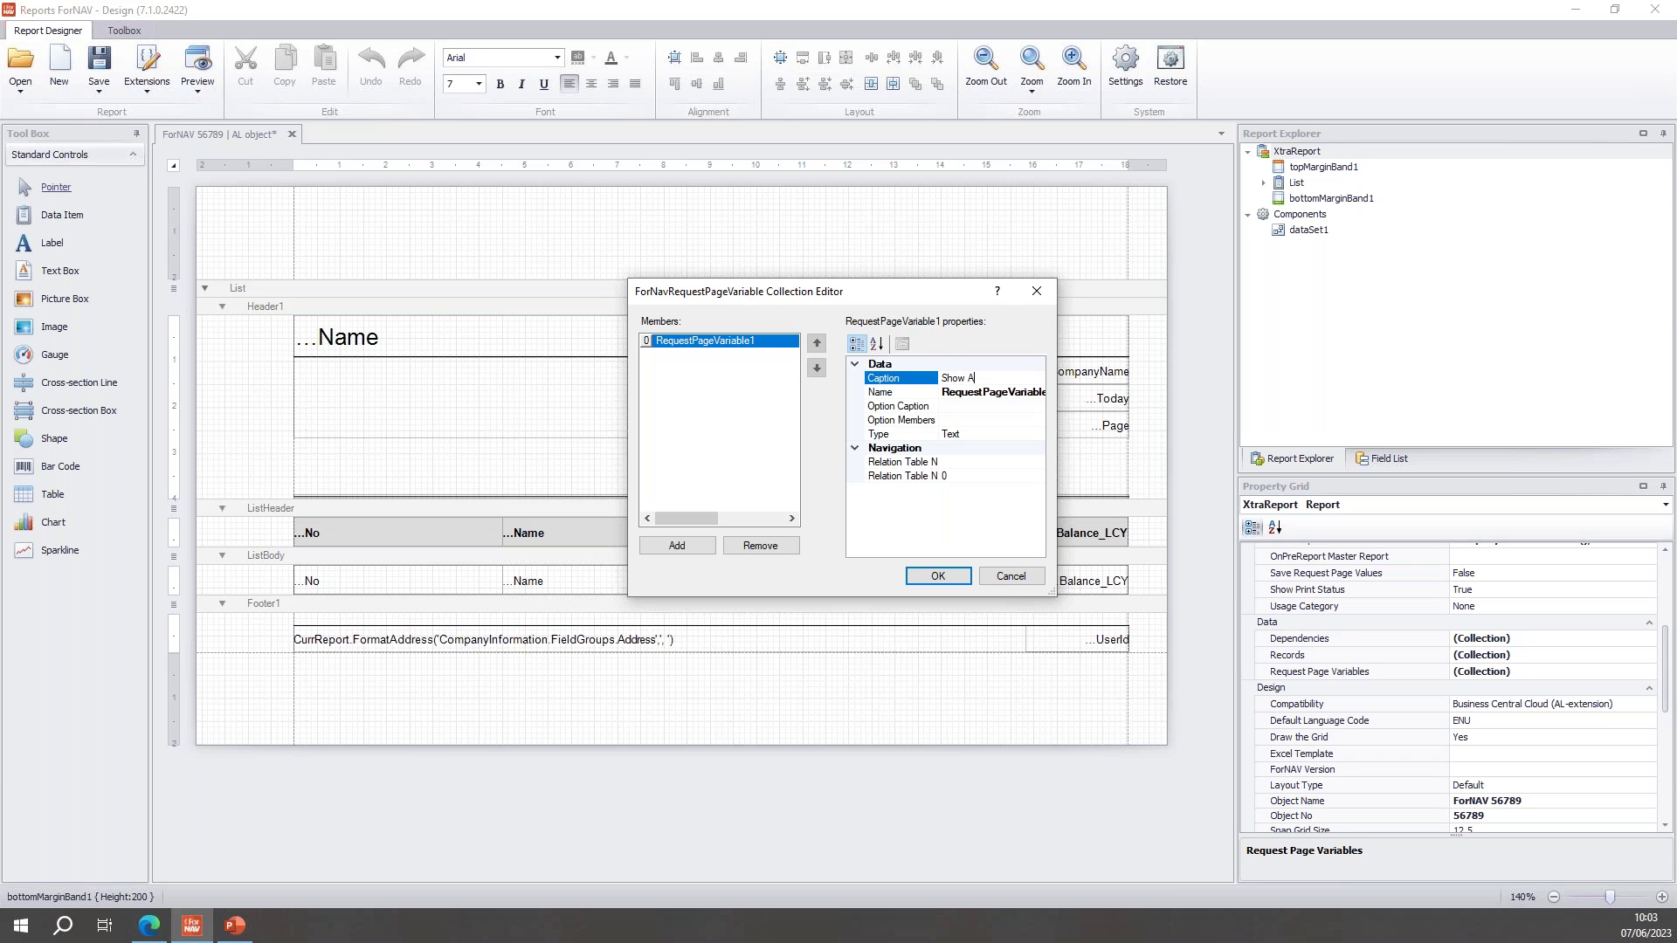
left_click(1000, 393)
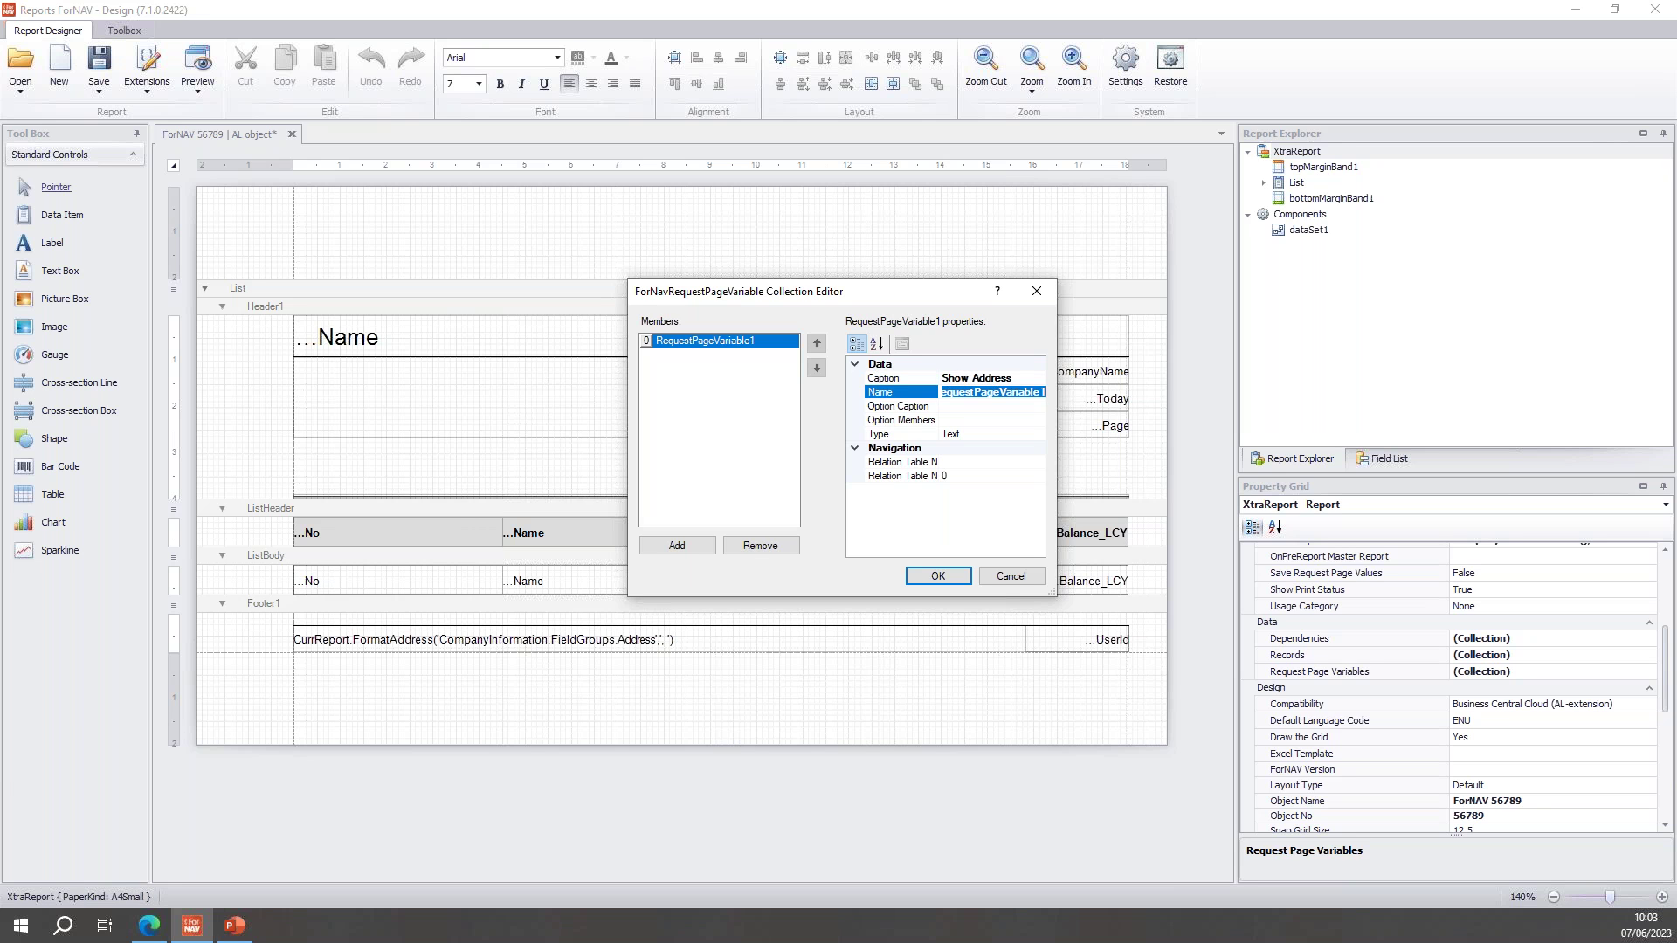
type("ShowAddress")
left_click(1002, 377)
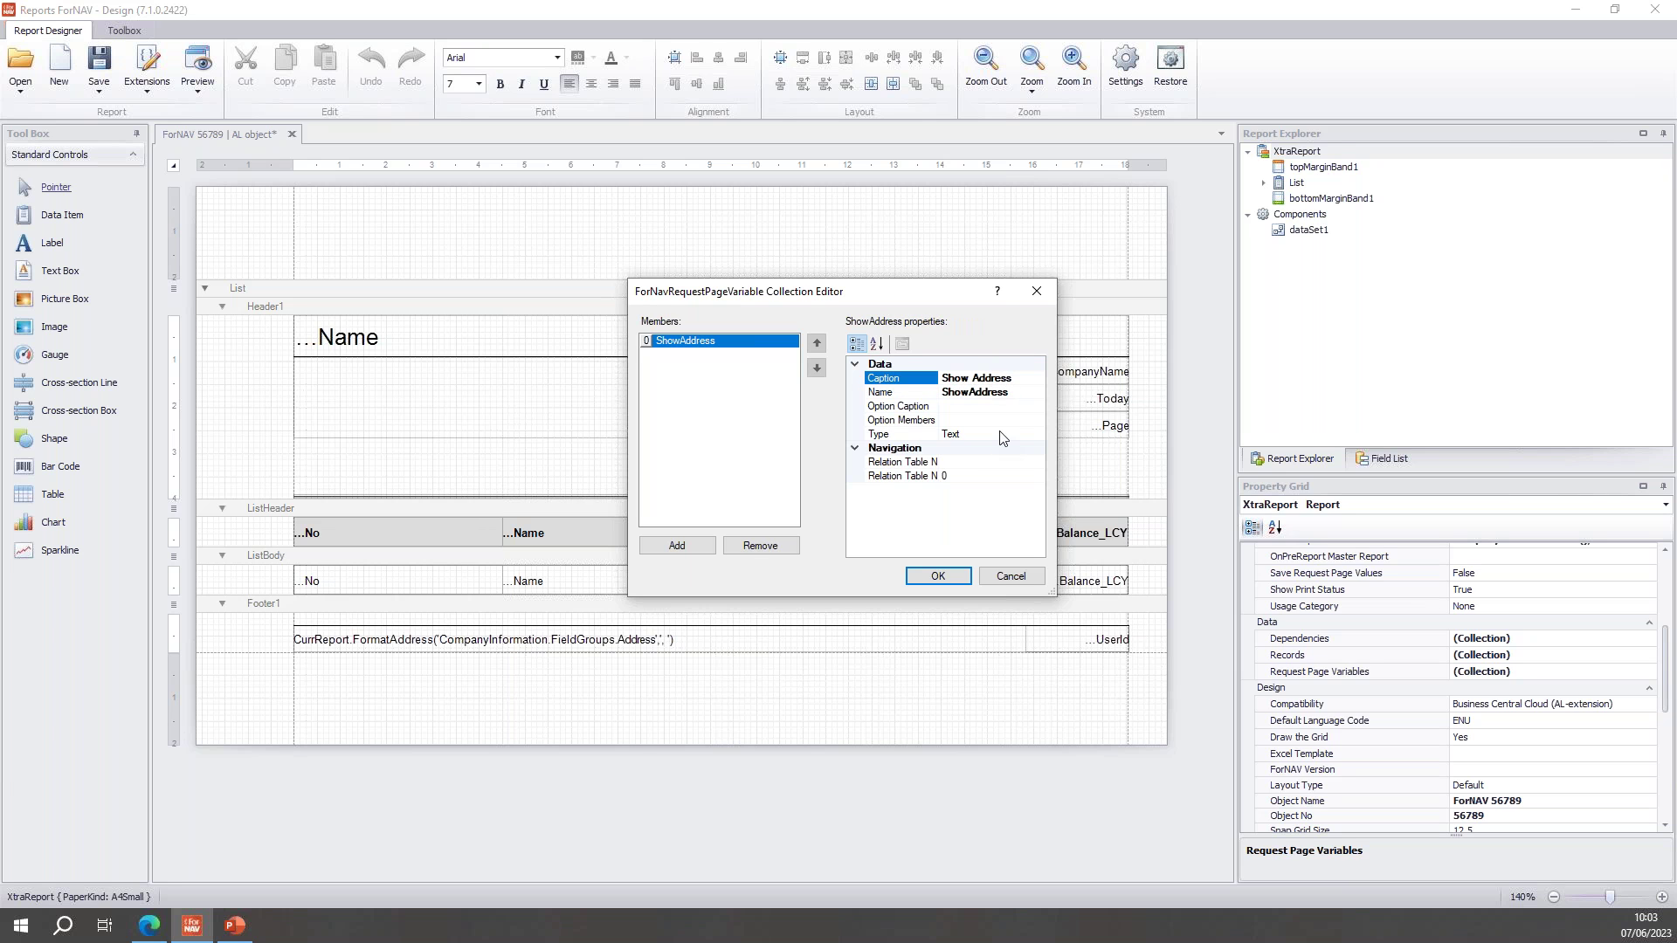
left_click(1004, 407)
left_click(1009, 394)
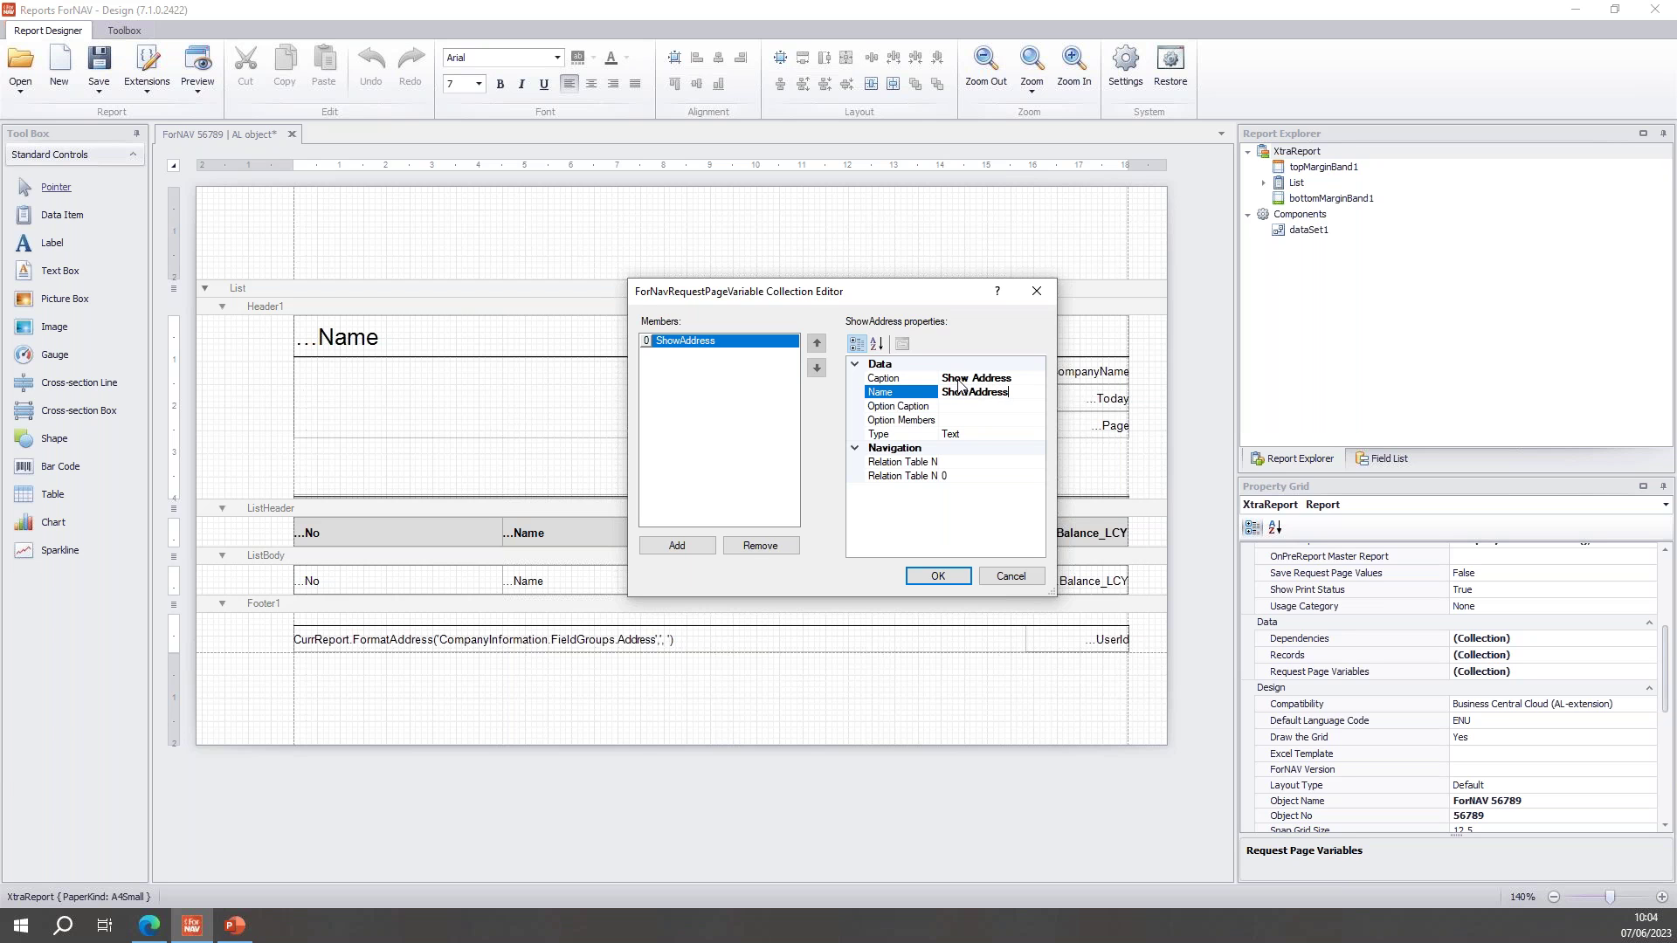
Make ShowAddress a Boolean variable and add a second request page variable
left_click(966, 408)
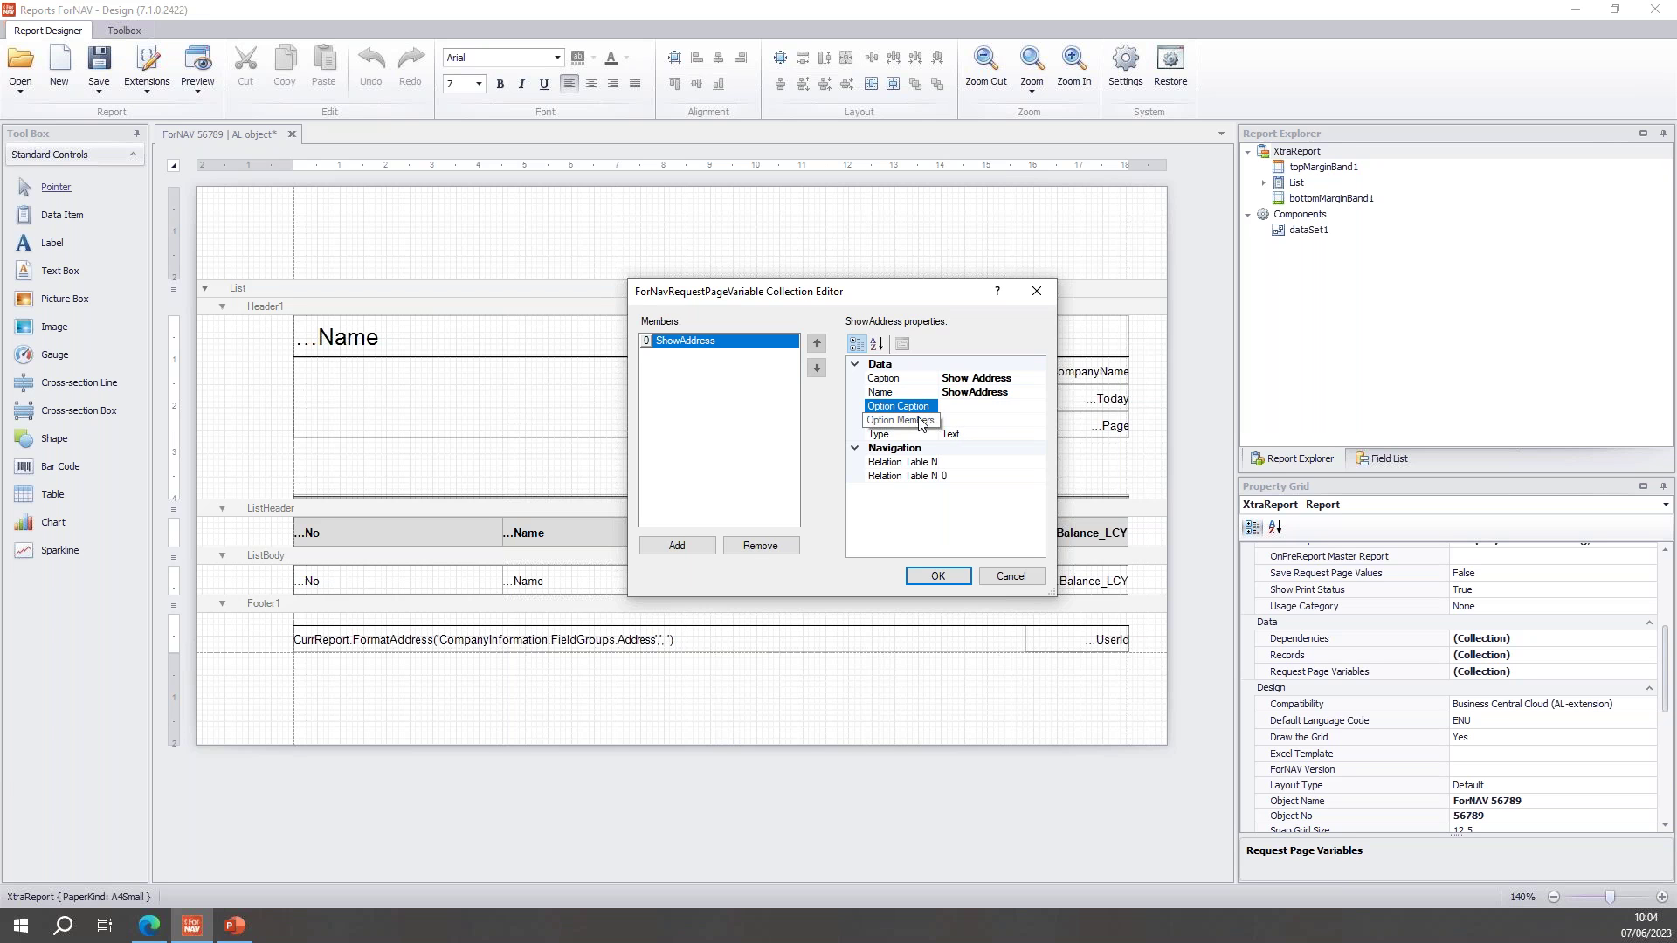
left_click(958, 424)
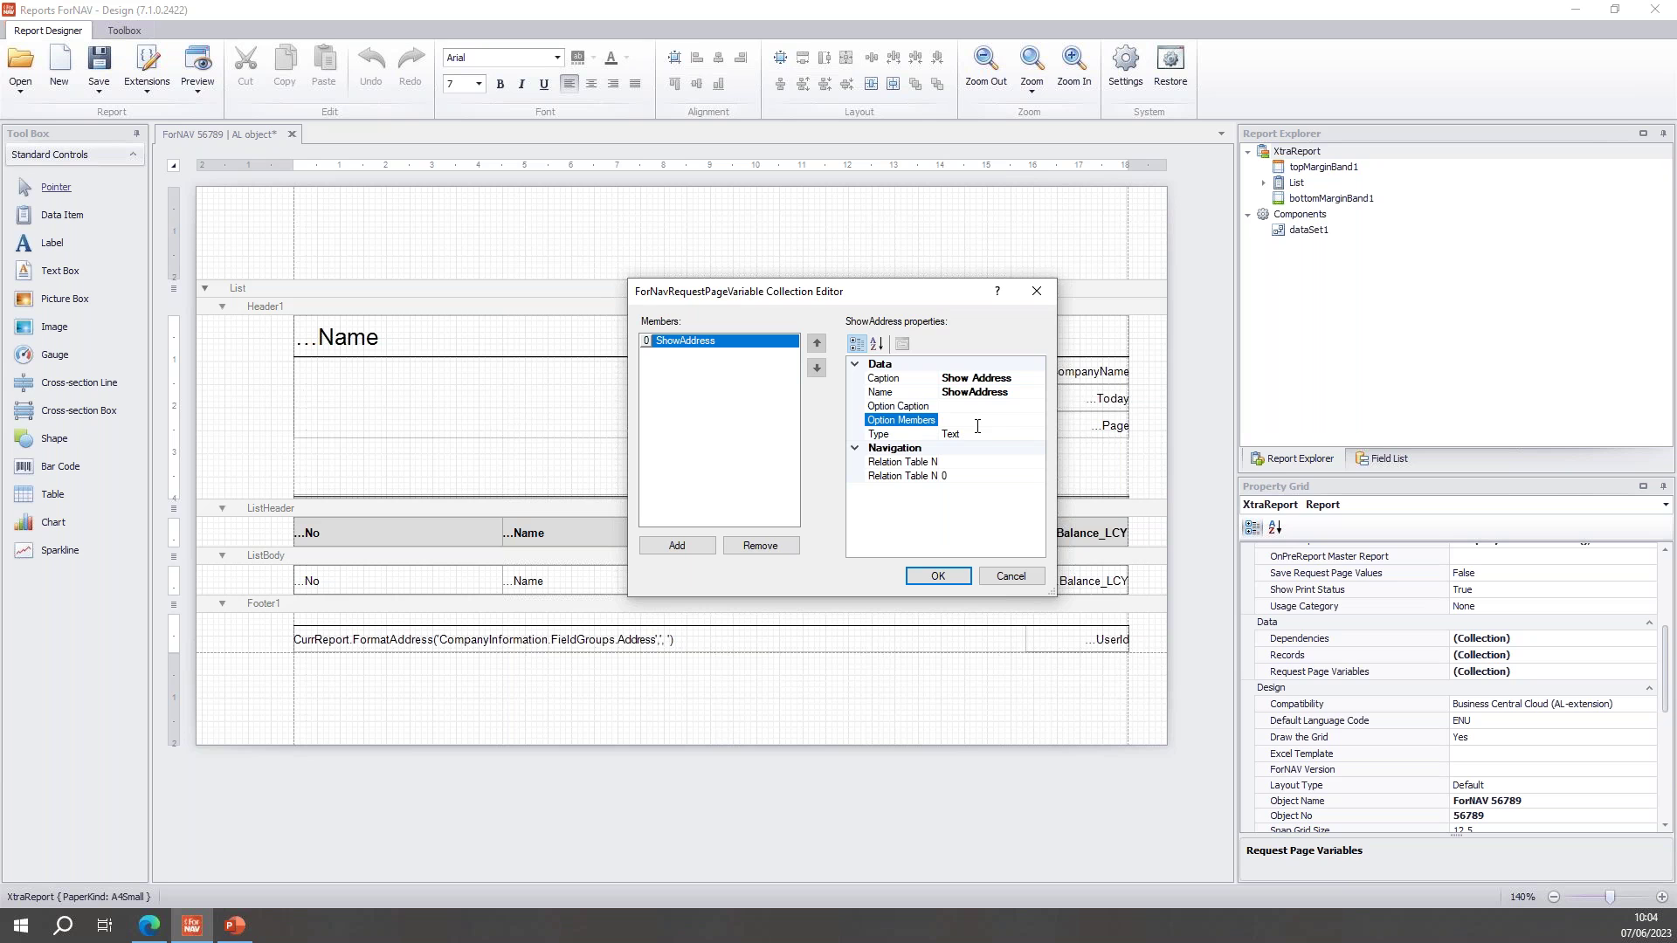
left_click(979, 436)
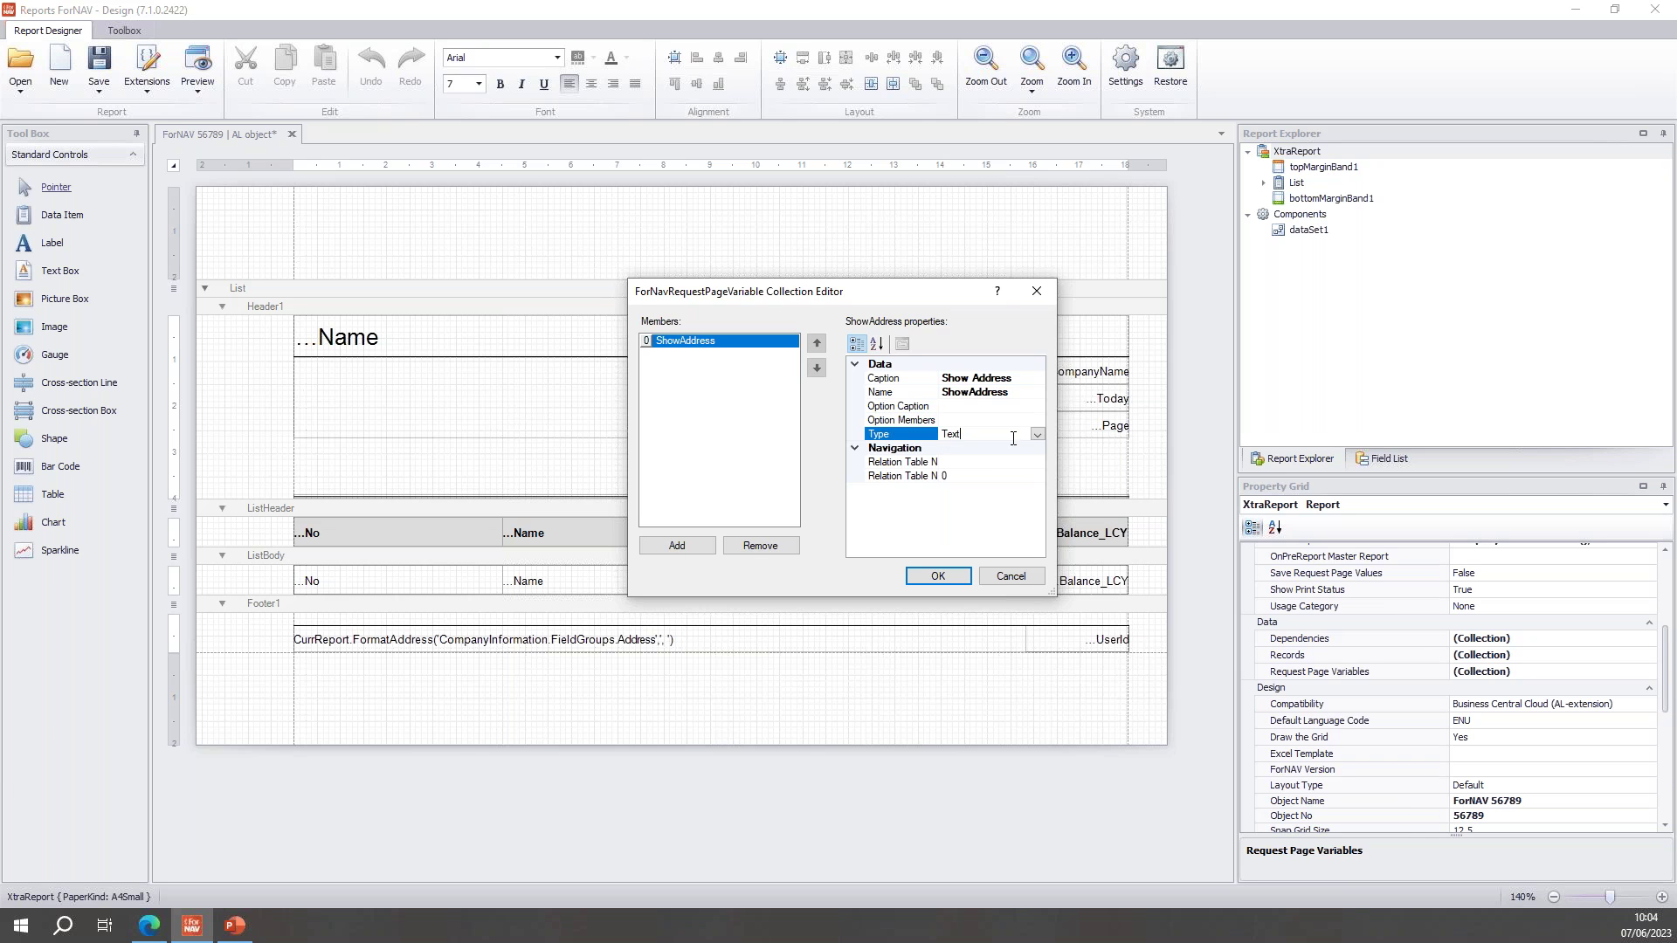
left_click(1037, 435)
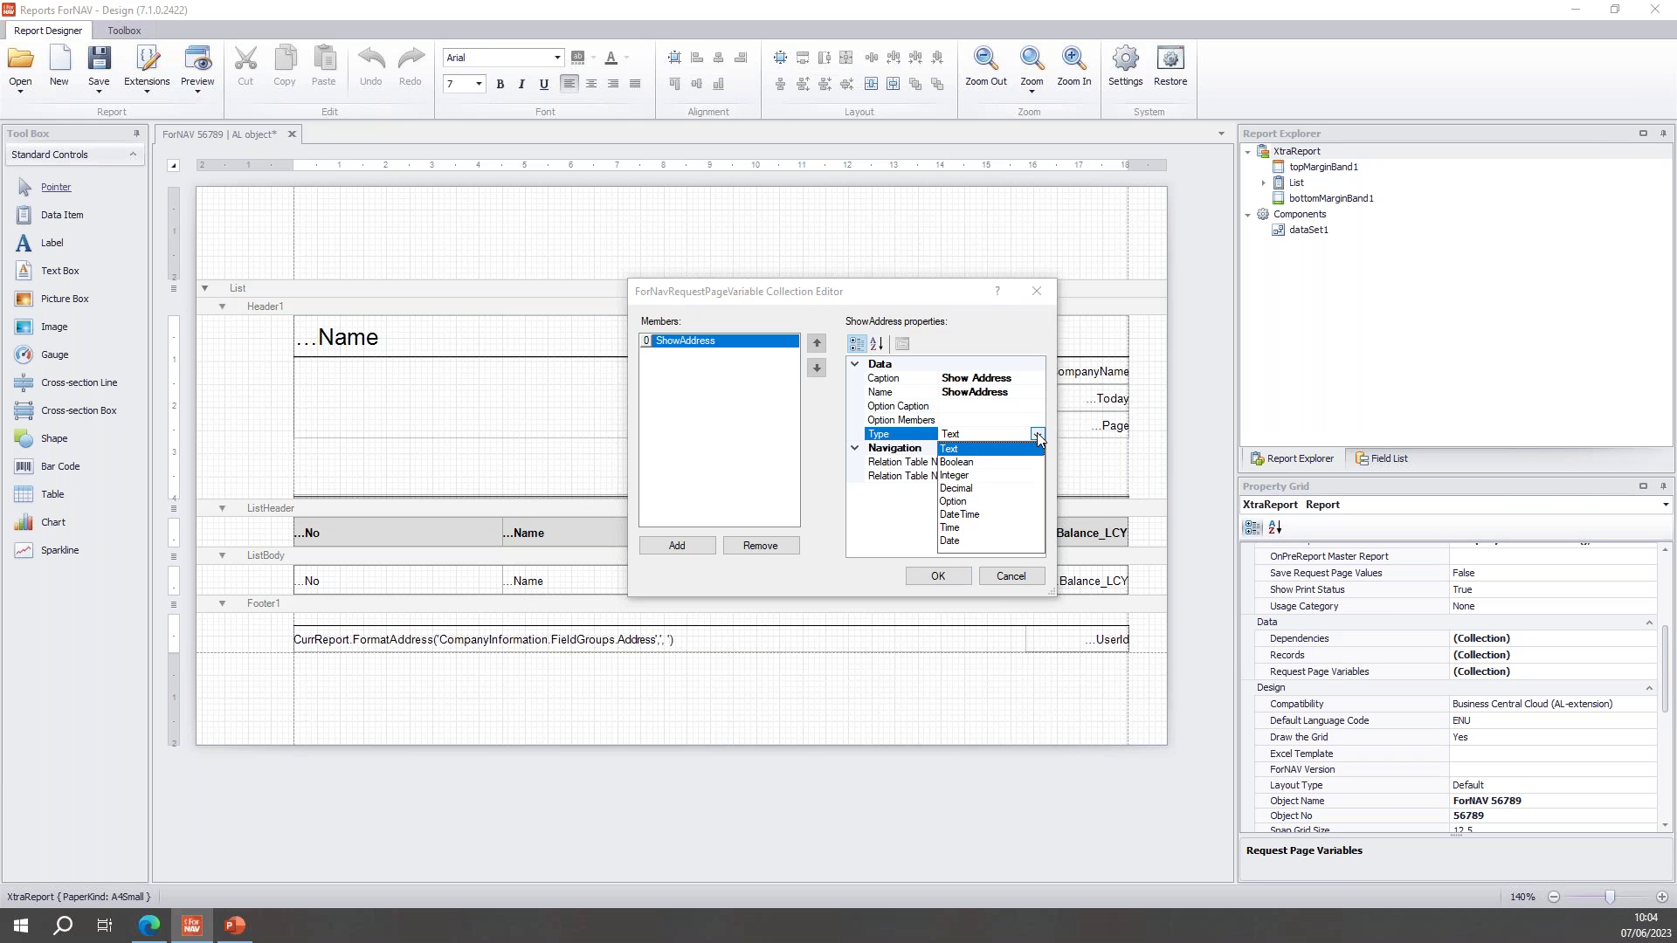
left_click(970, 462)
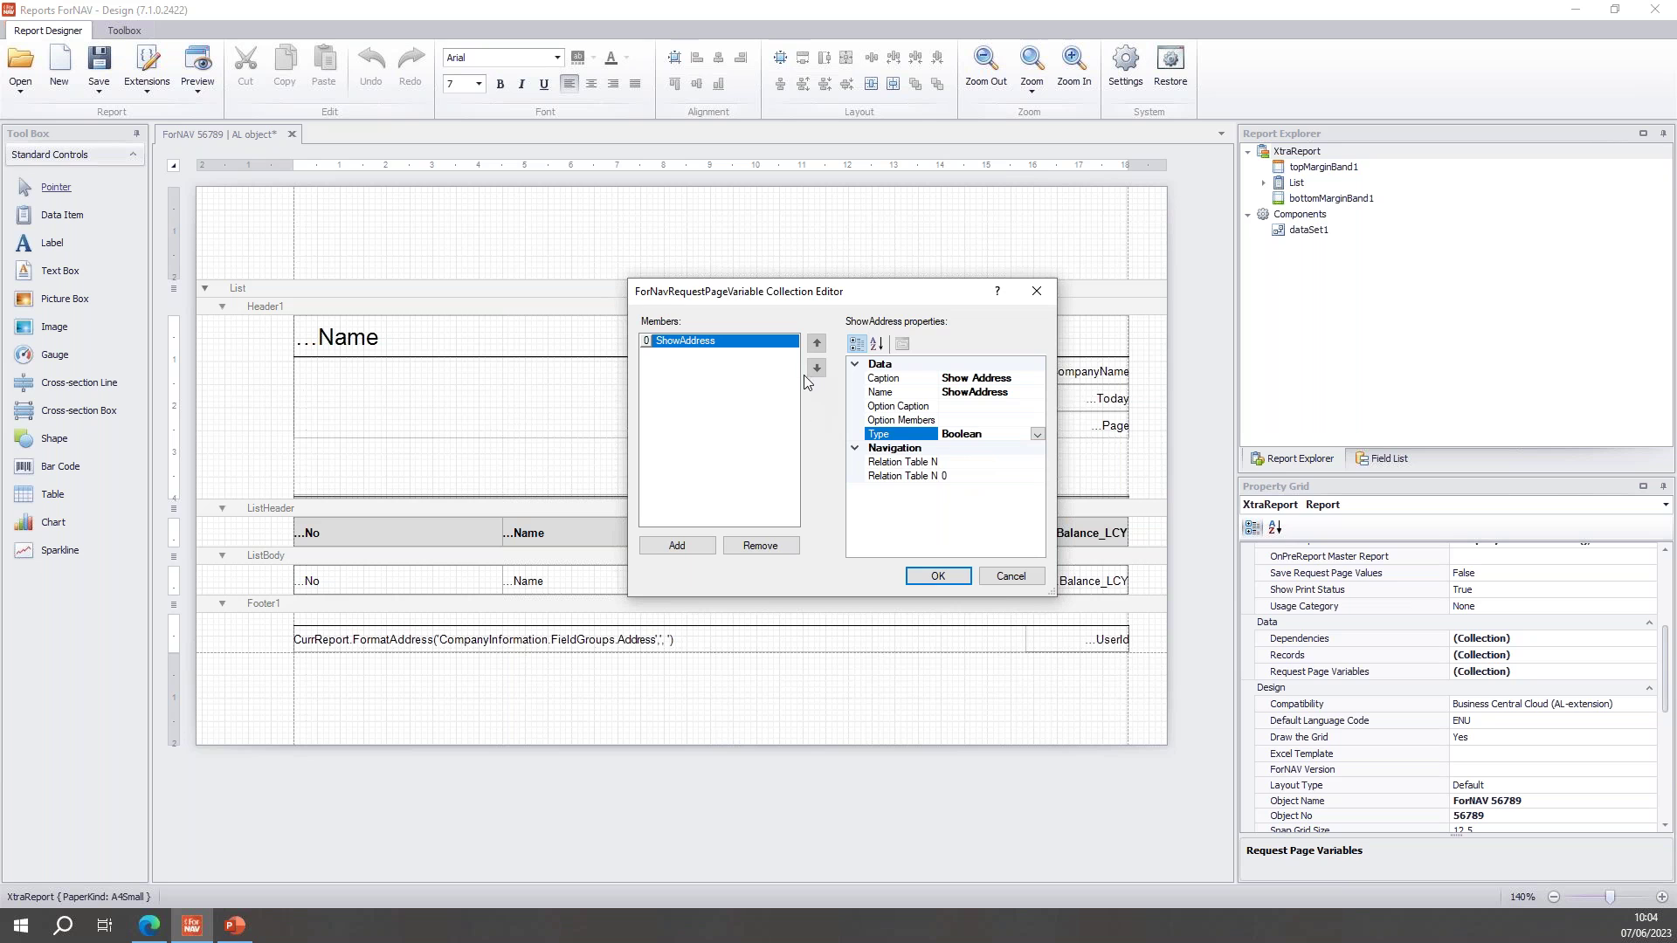
left_click(702, 547)
Caption the new variable Responsibility Center, name it ResponsibilityCenterCode, and keep its type as Text
left_click(962, 382)
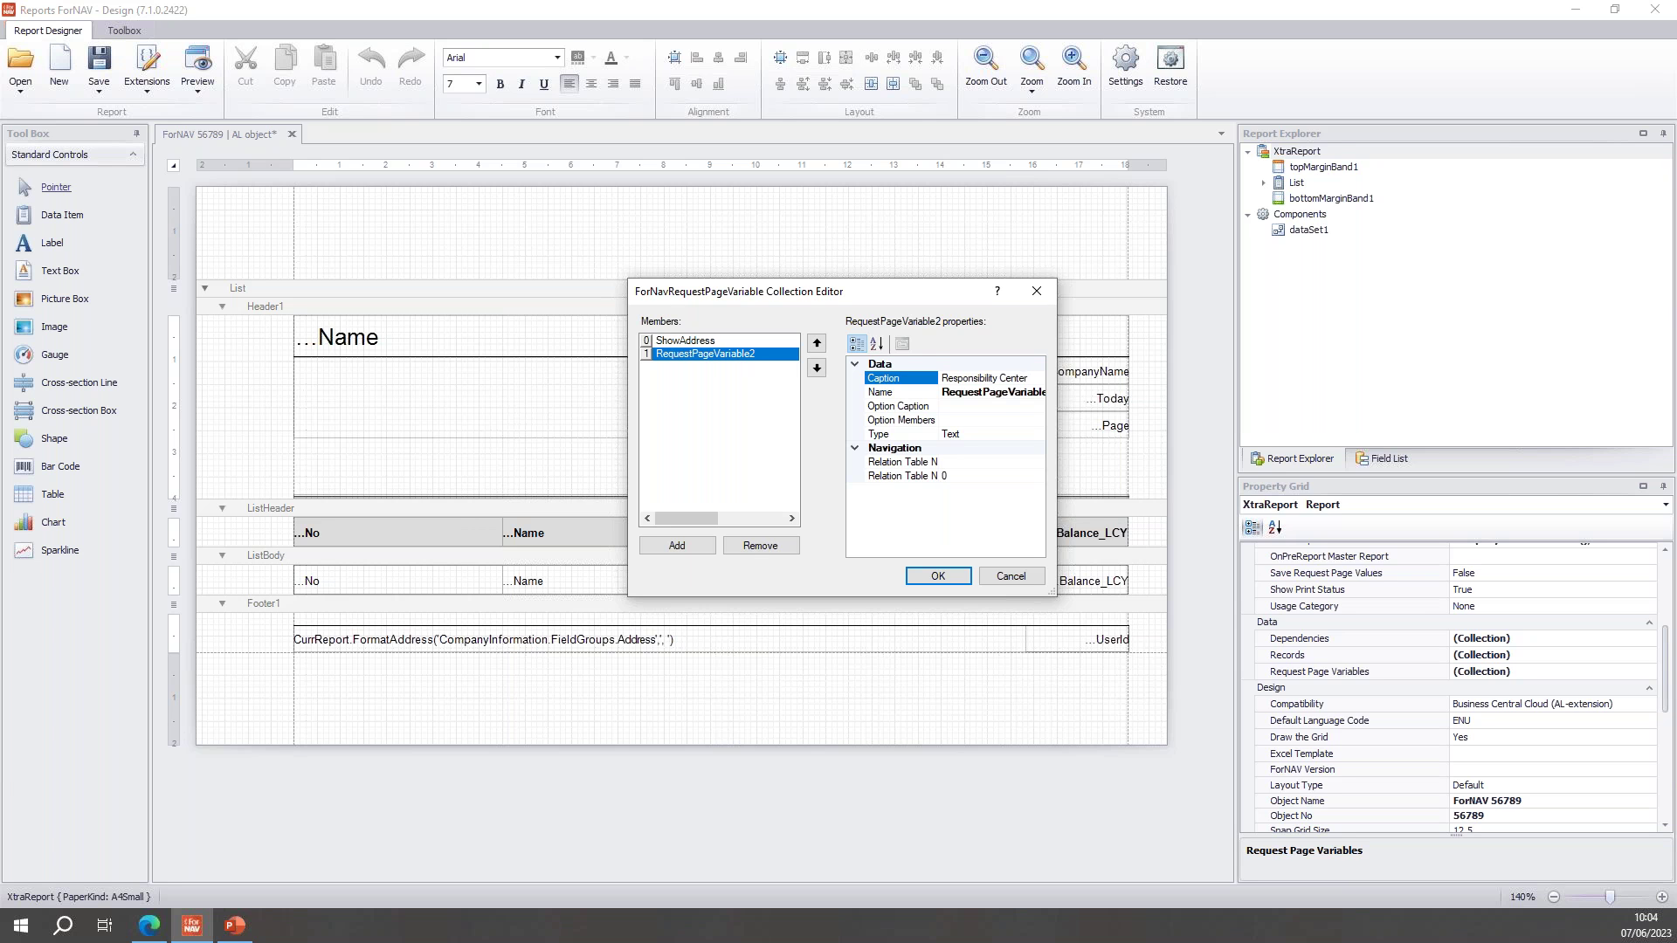
left_click(989, 393)
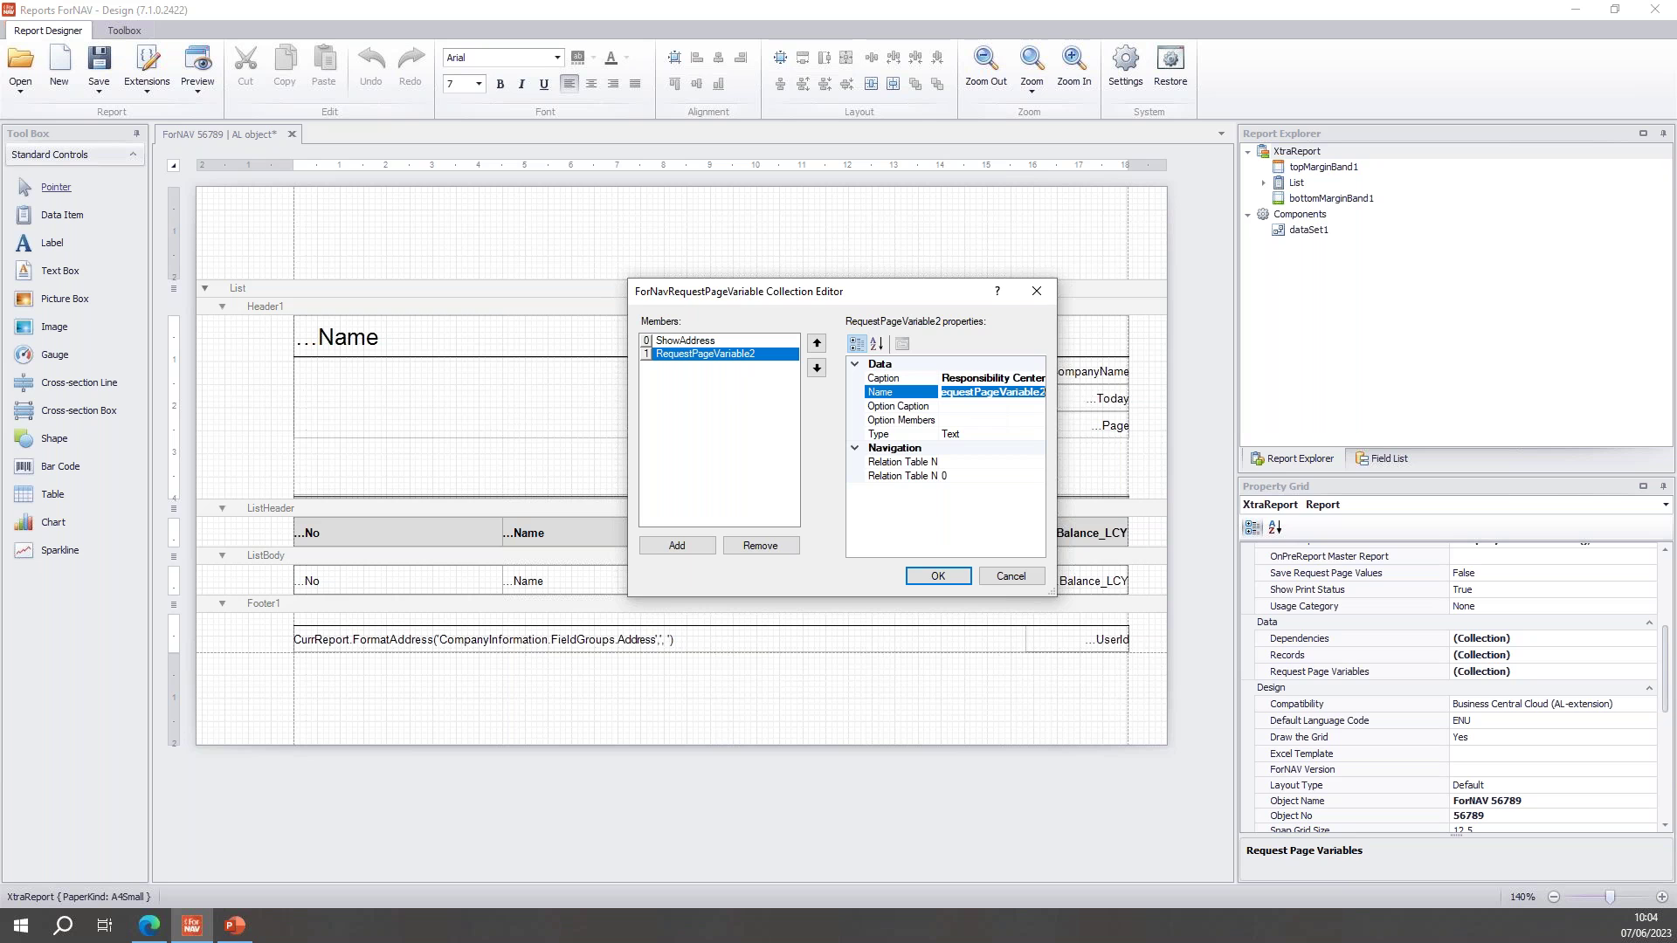
type("ResponsibilityCenterCode")
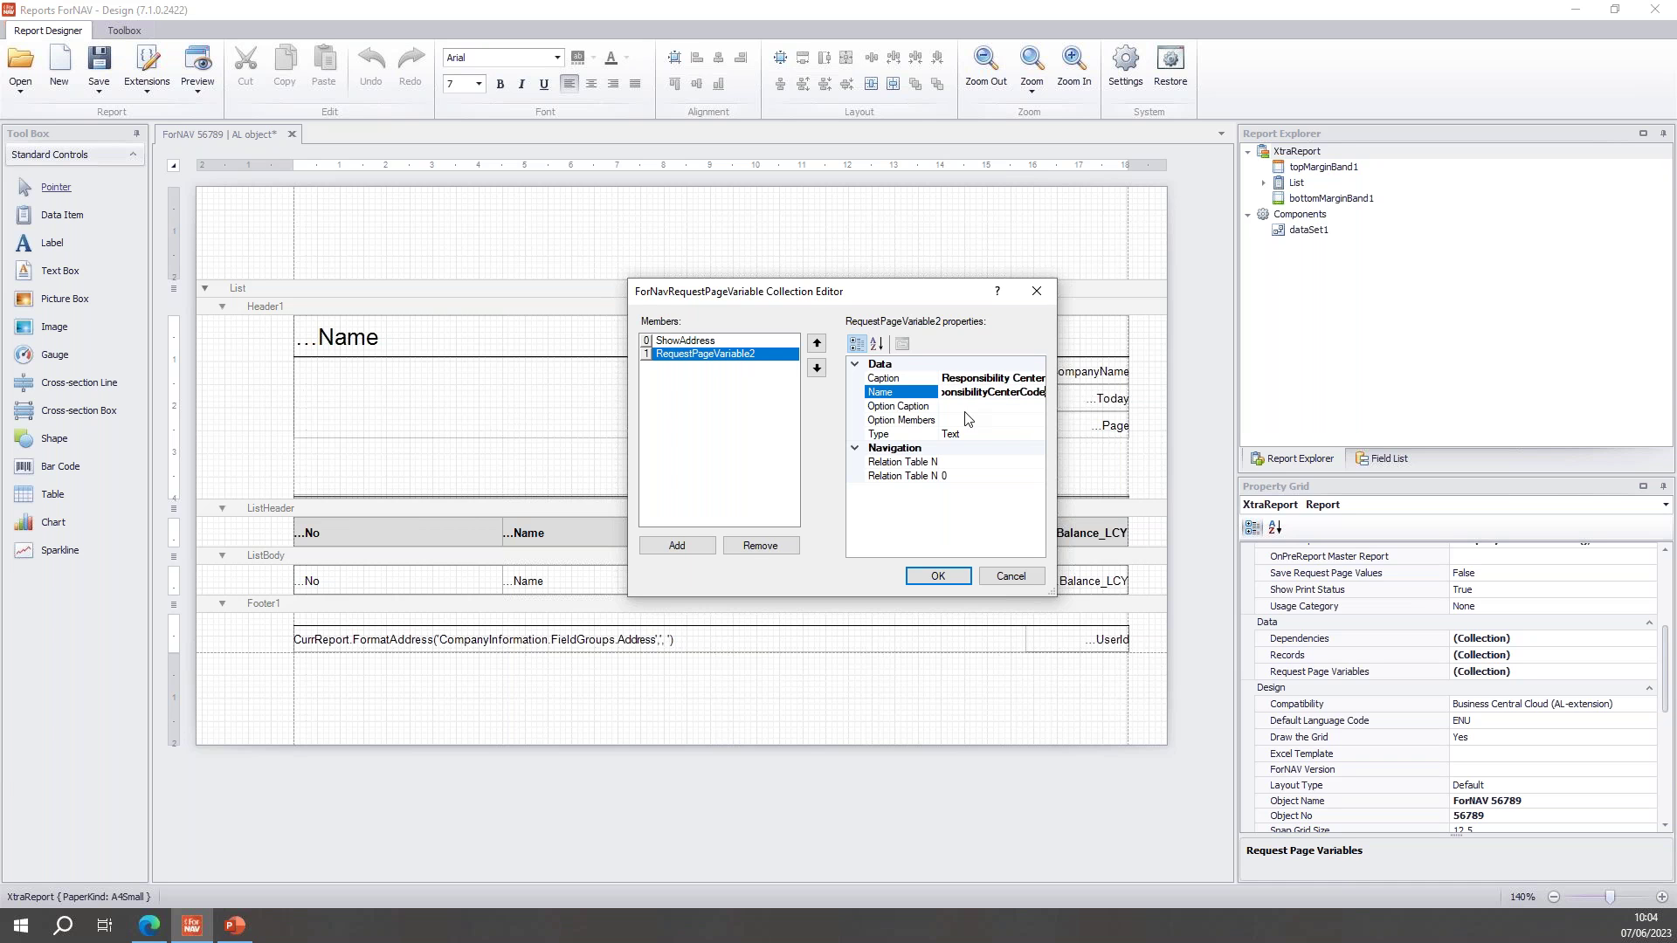
key("Return")
left_click(997, 436)
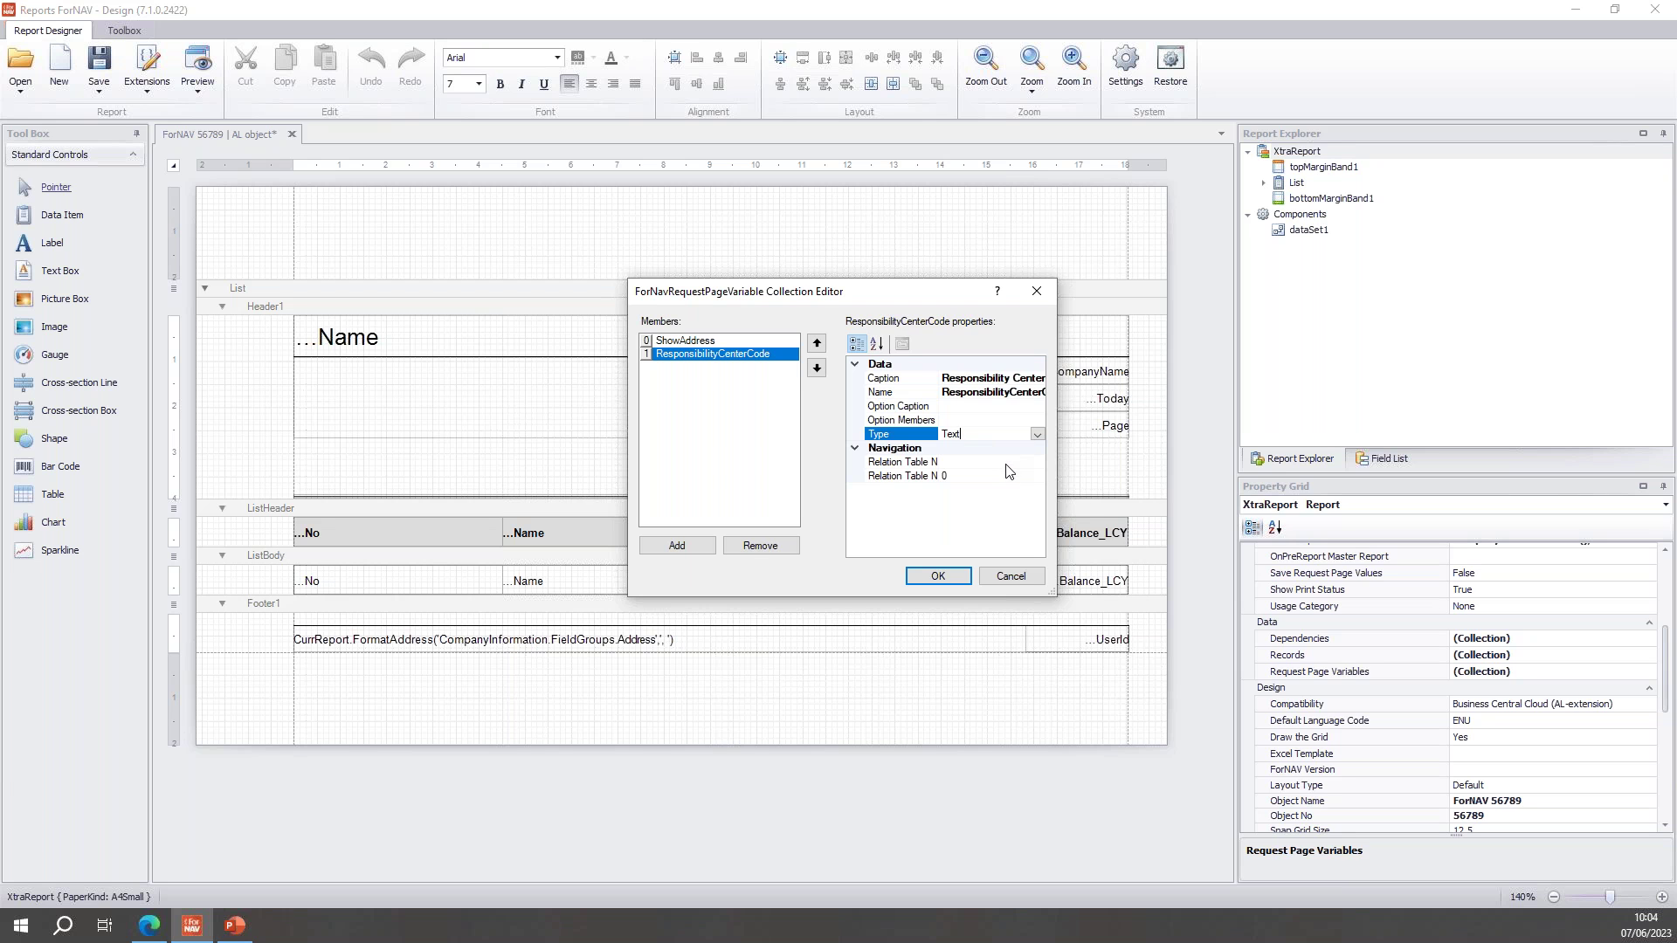
left_click(1011, 463)
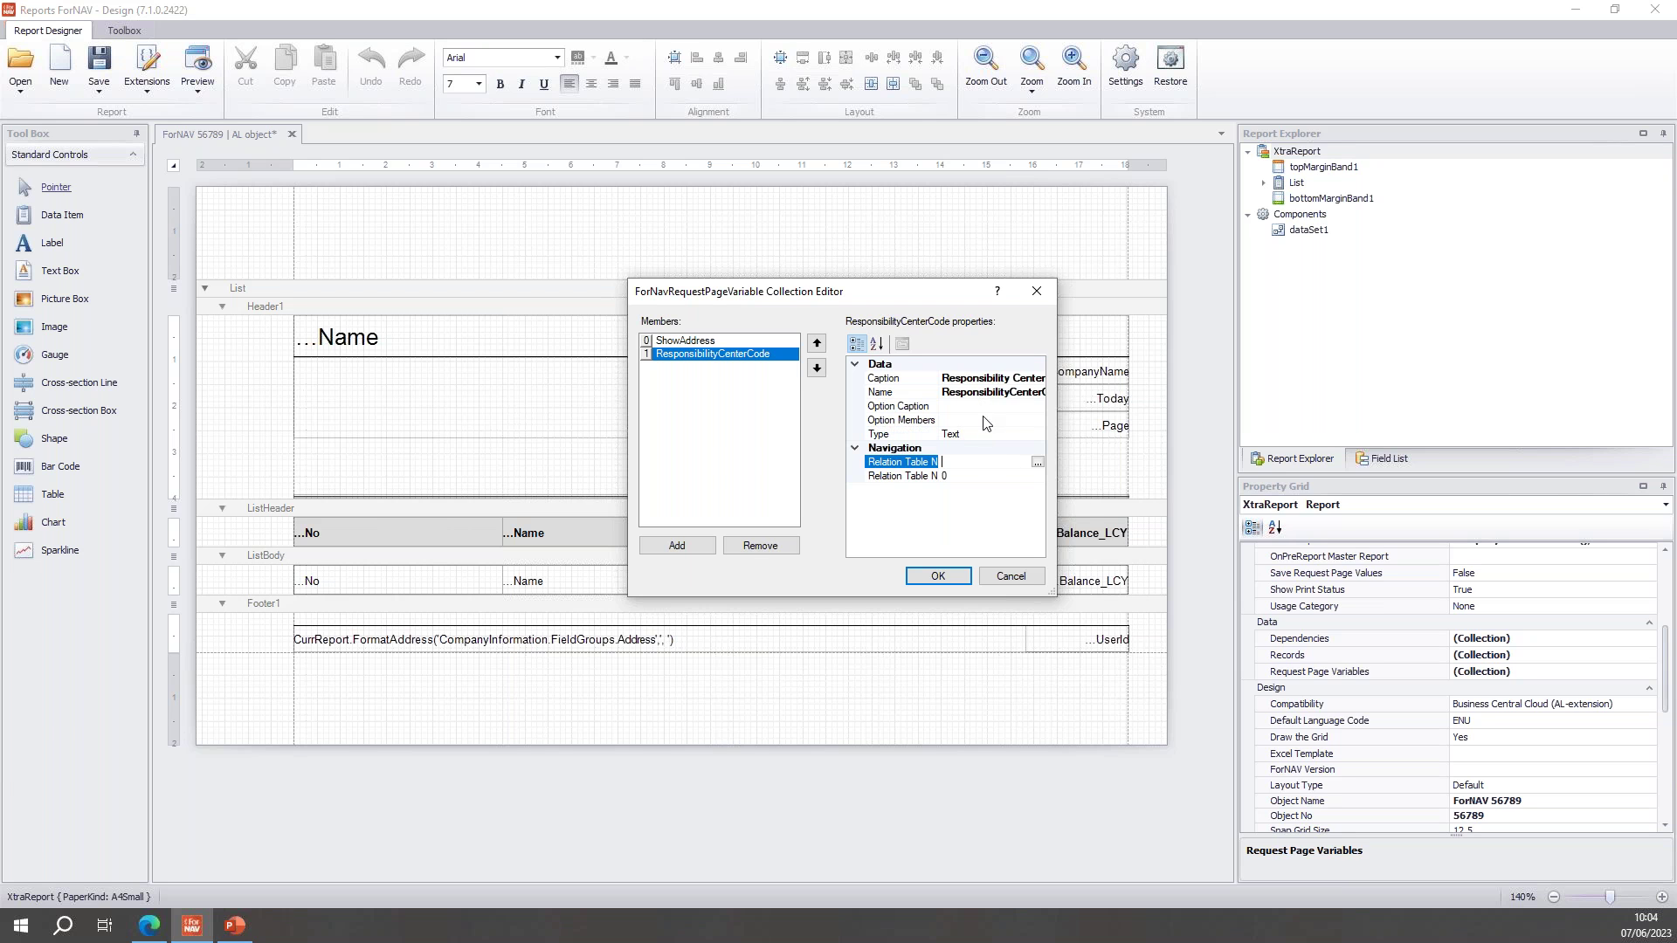
key("Up")
key("Up")
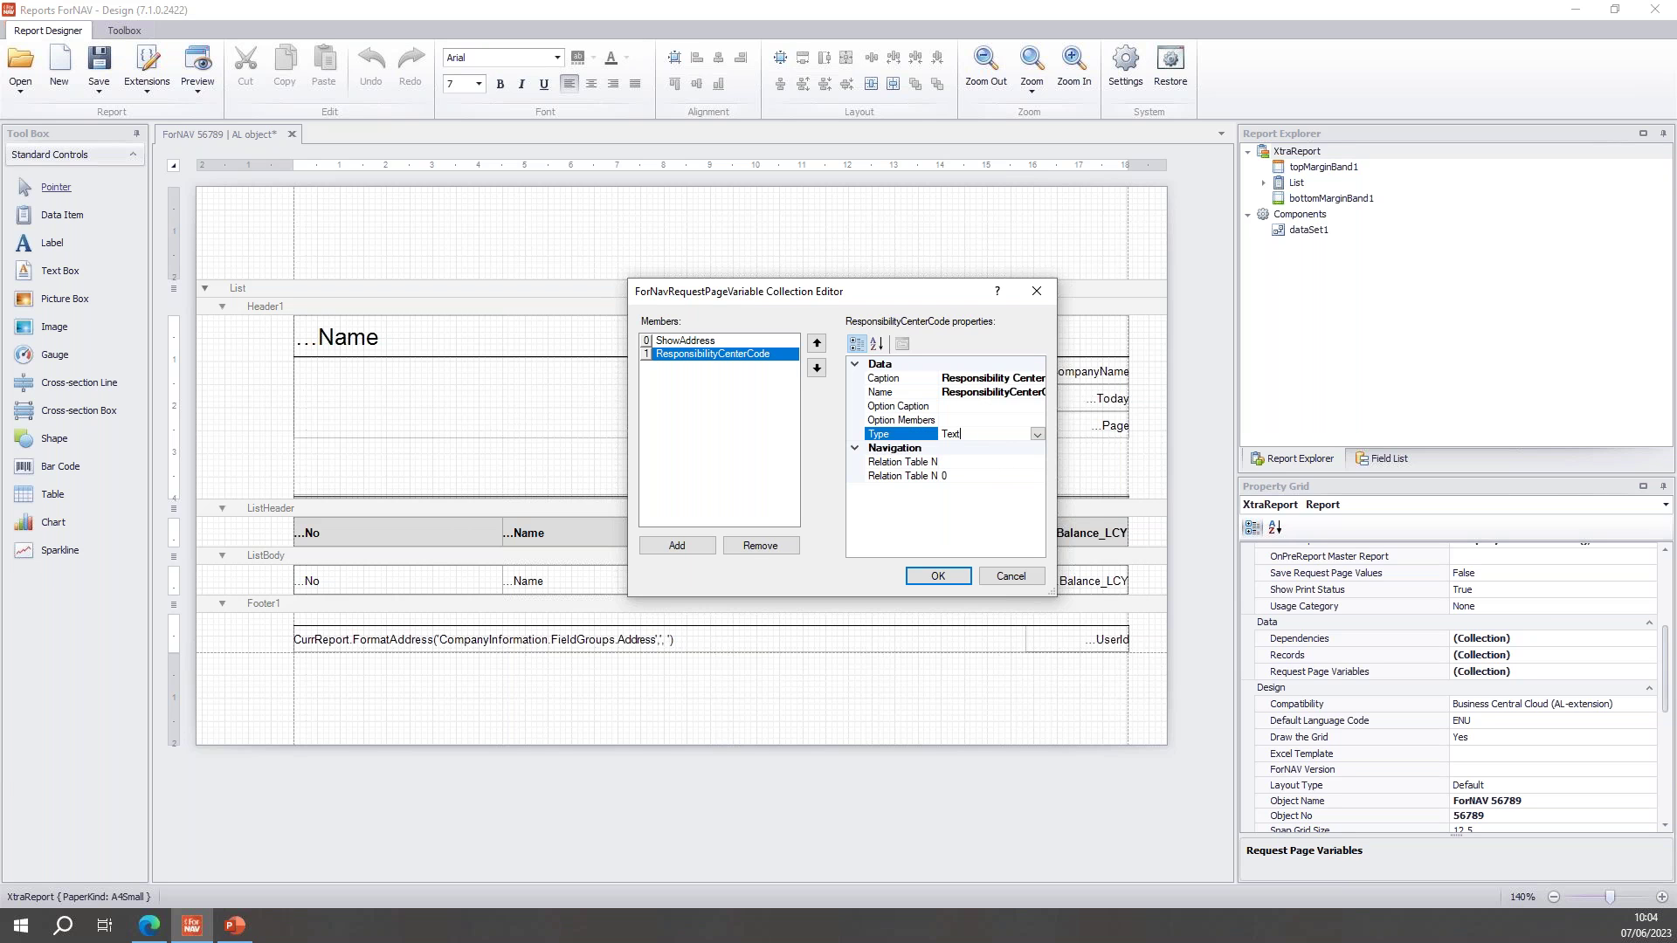
left_click(1038, 435)
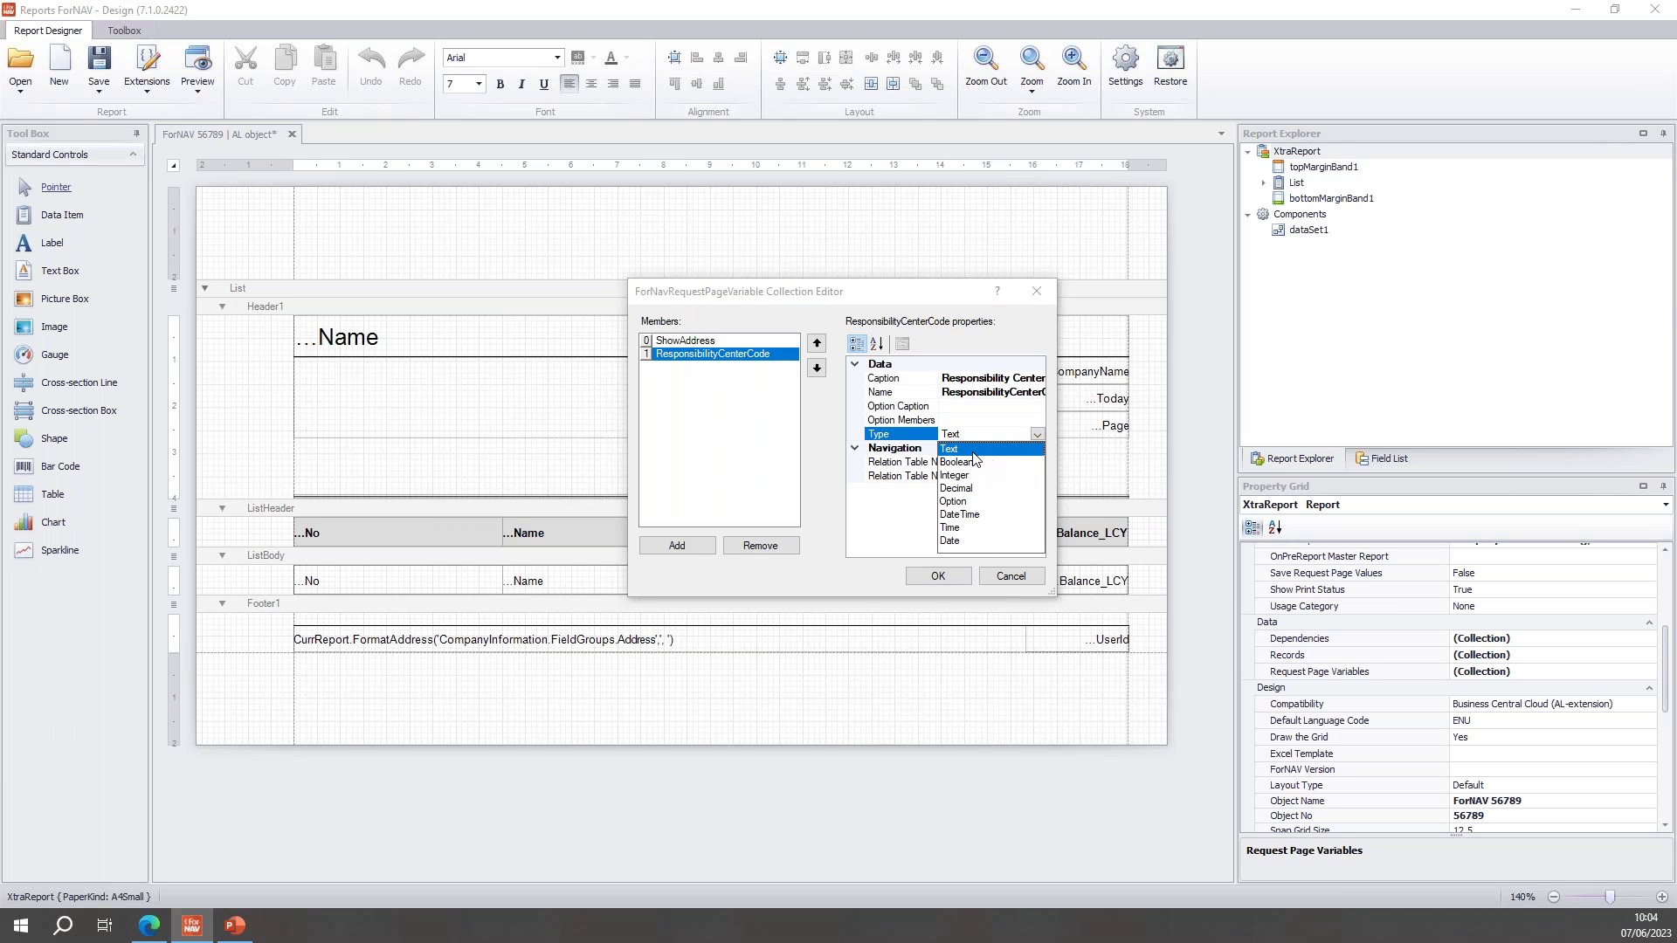
key("Escape")
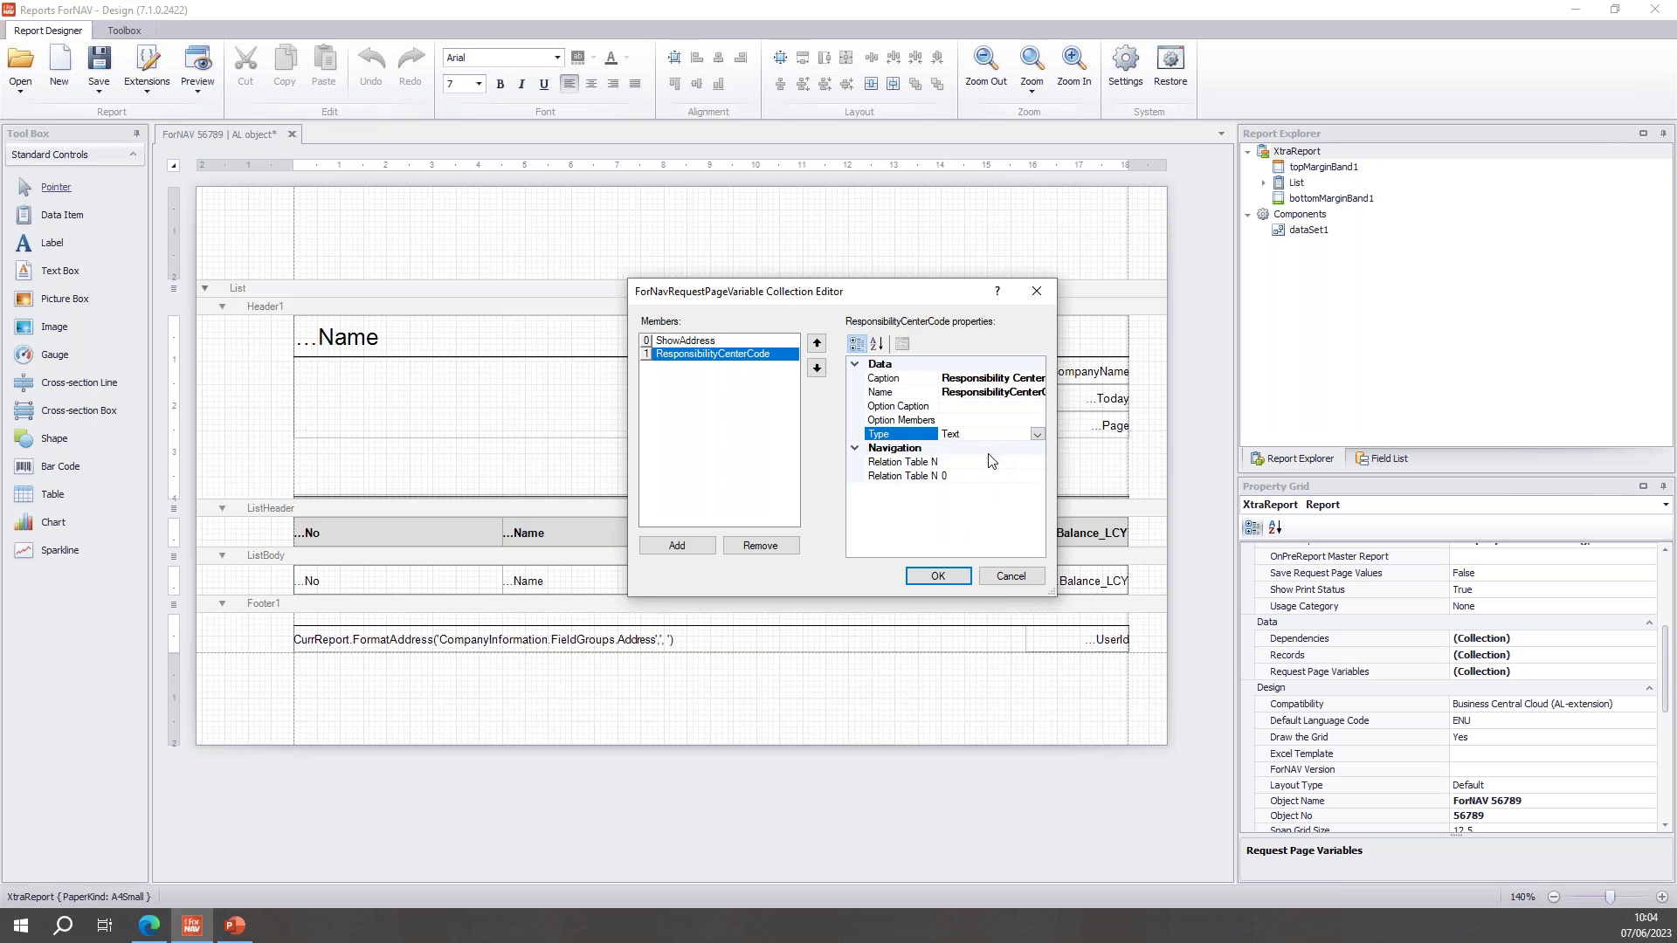
Relate ResponsibilityCenterCode to table 5714 Responsibility Center
left_click(995, 462)
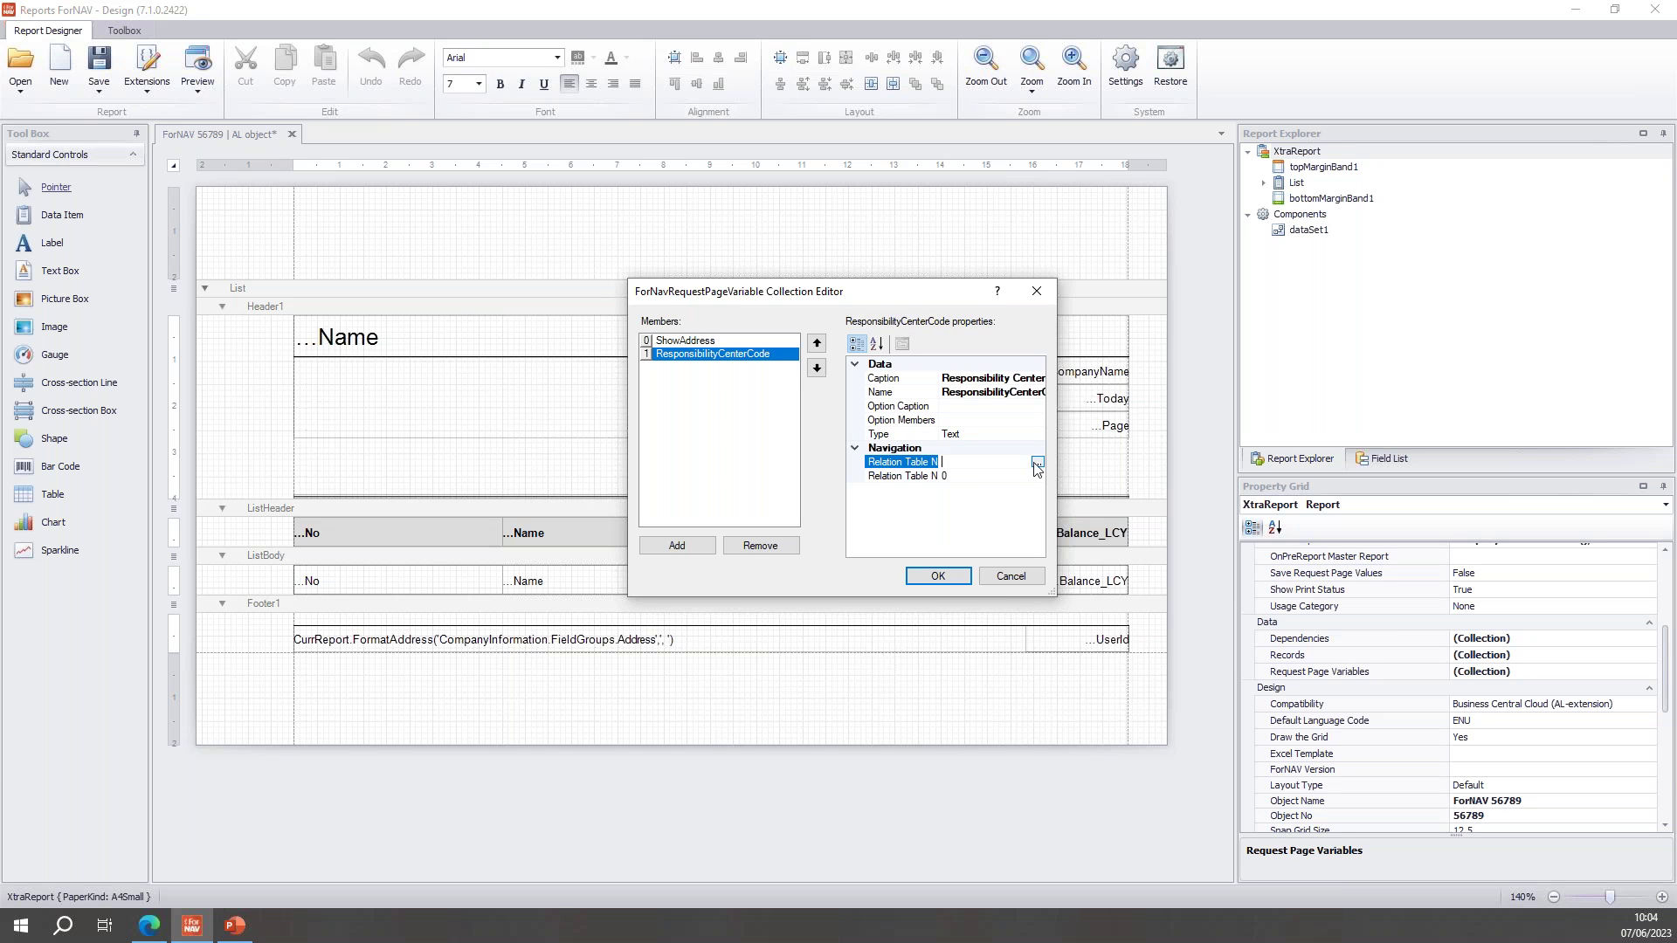
left_click(1038, 462)
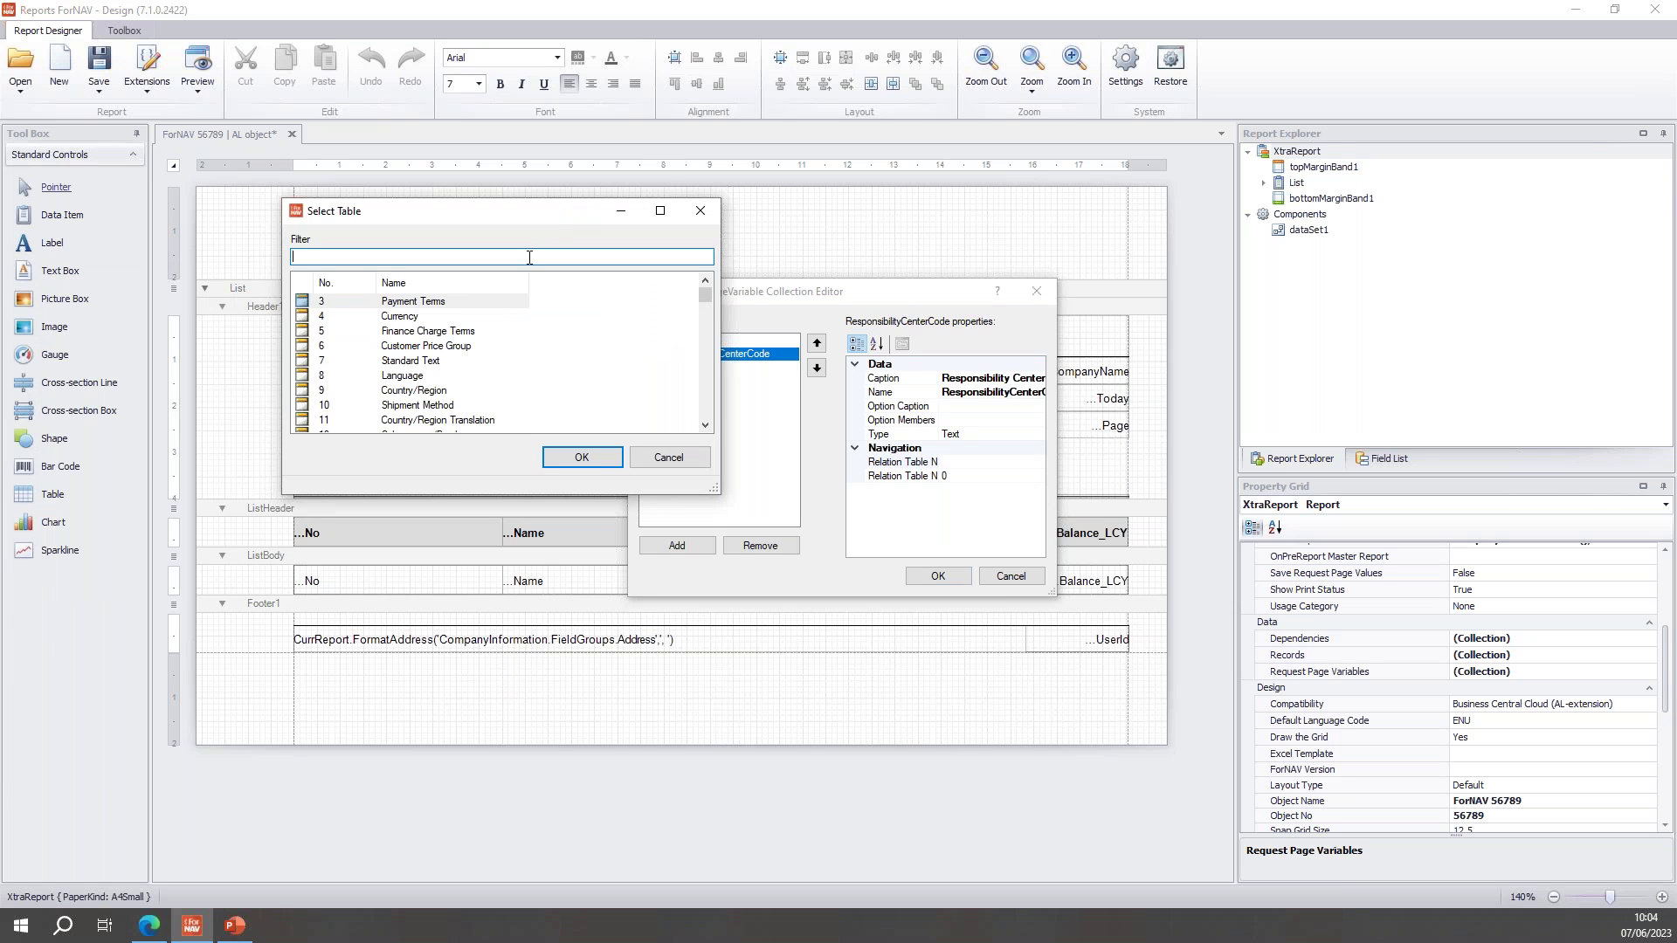
type("resp")
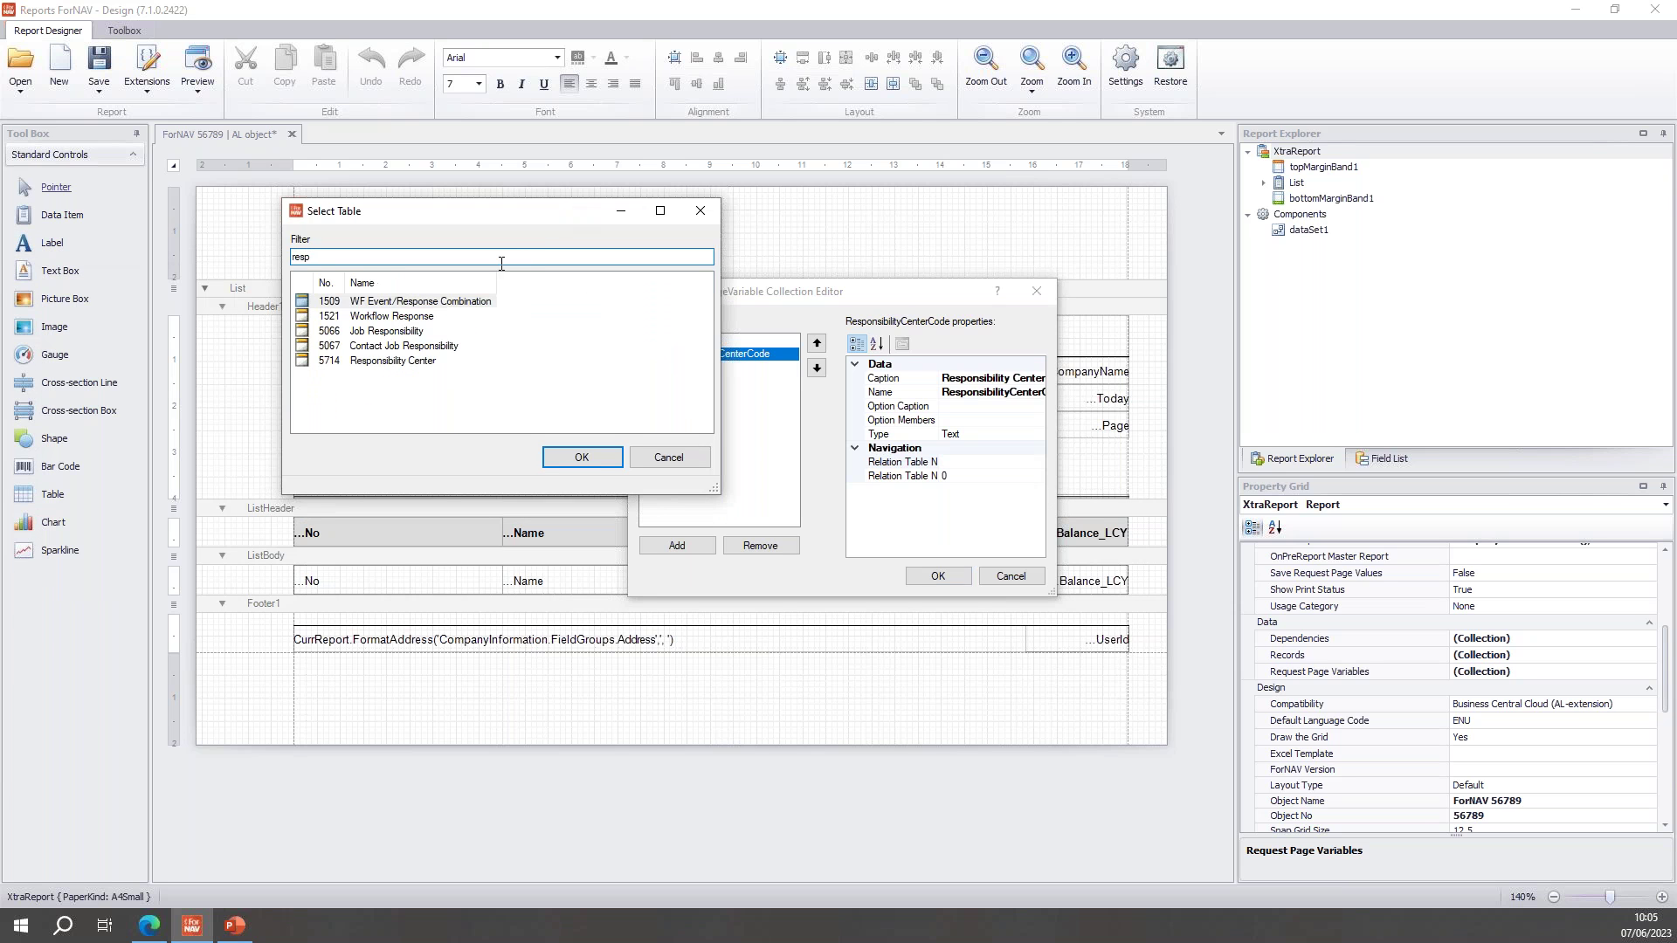
left_click(430, 360)
left_click(564, 457)
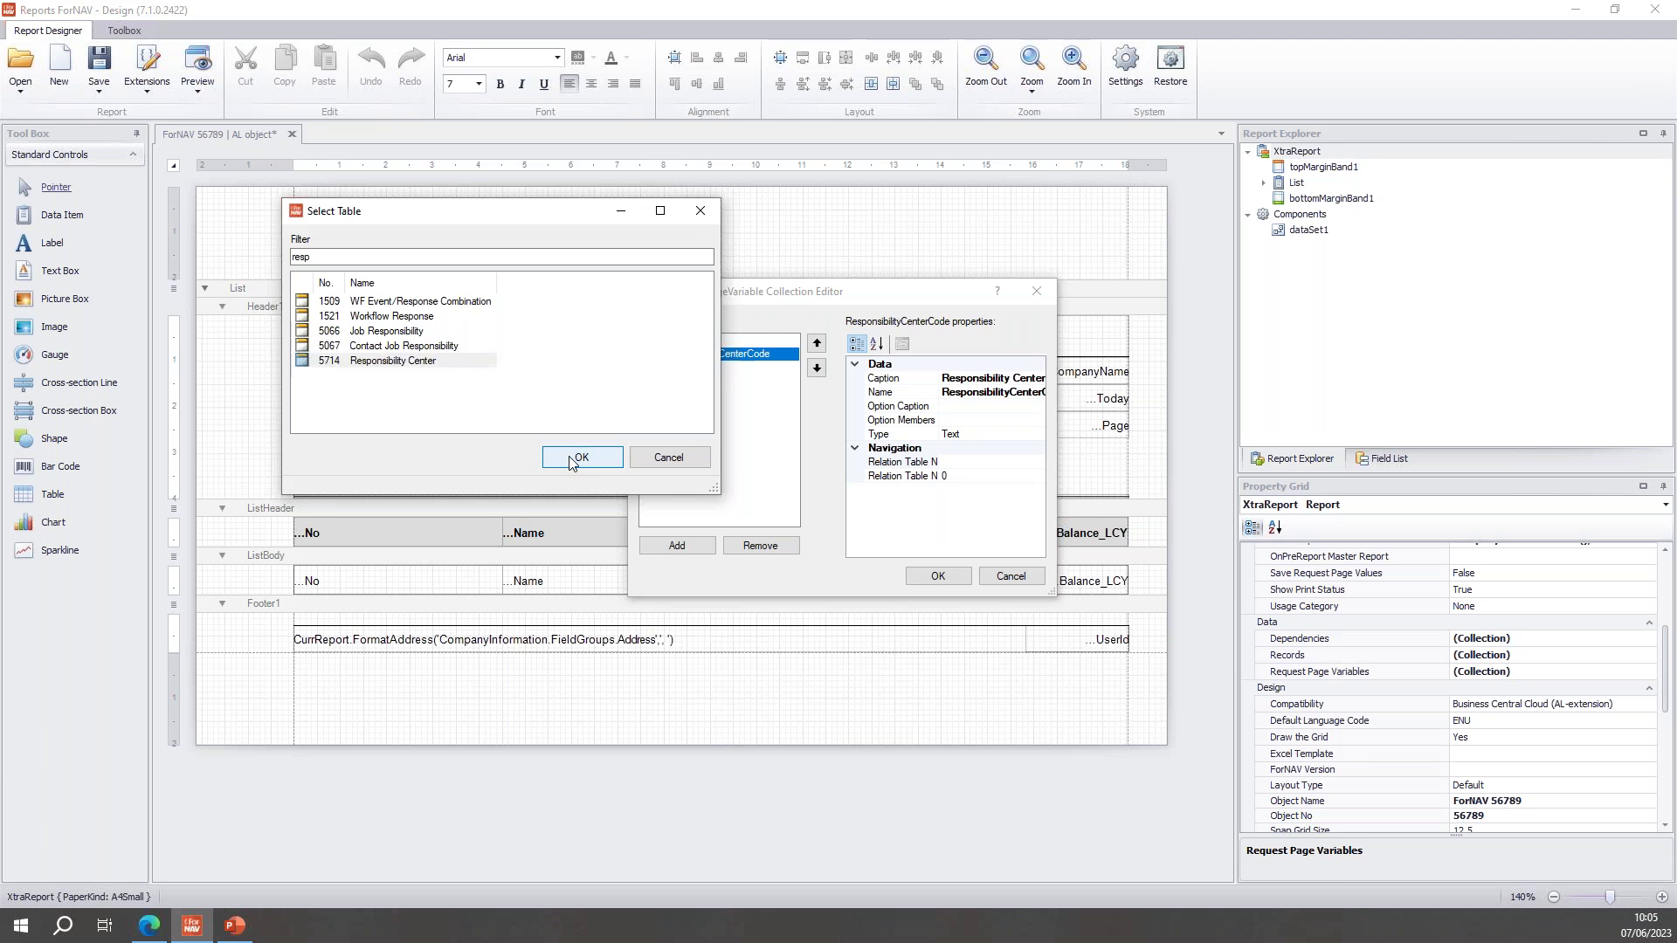
left_click(996, 480)
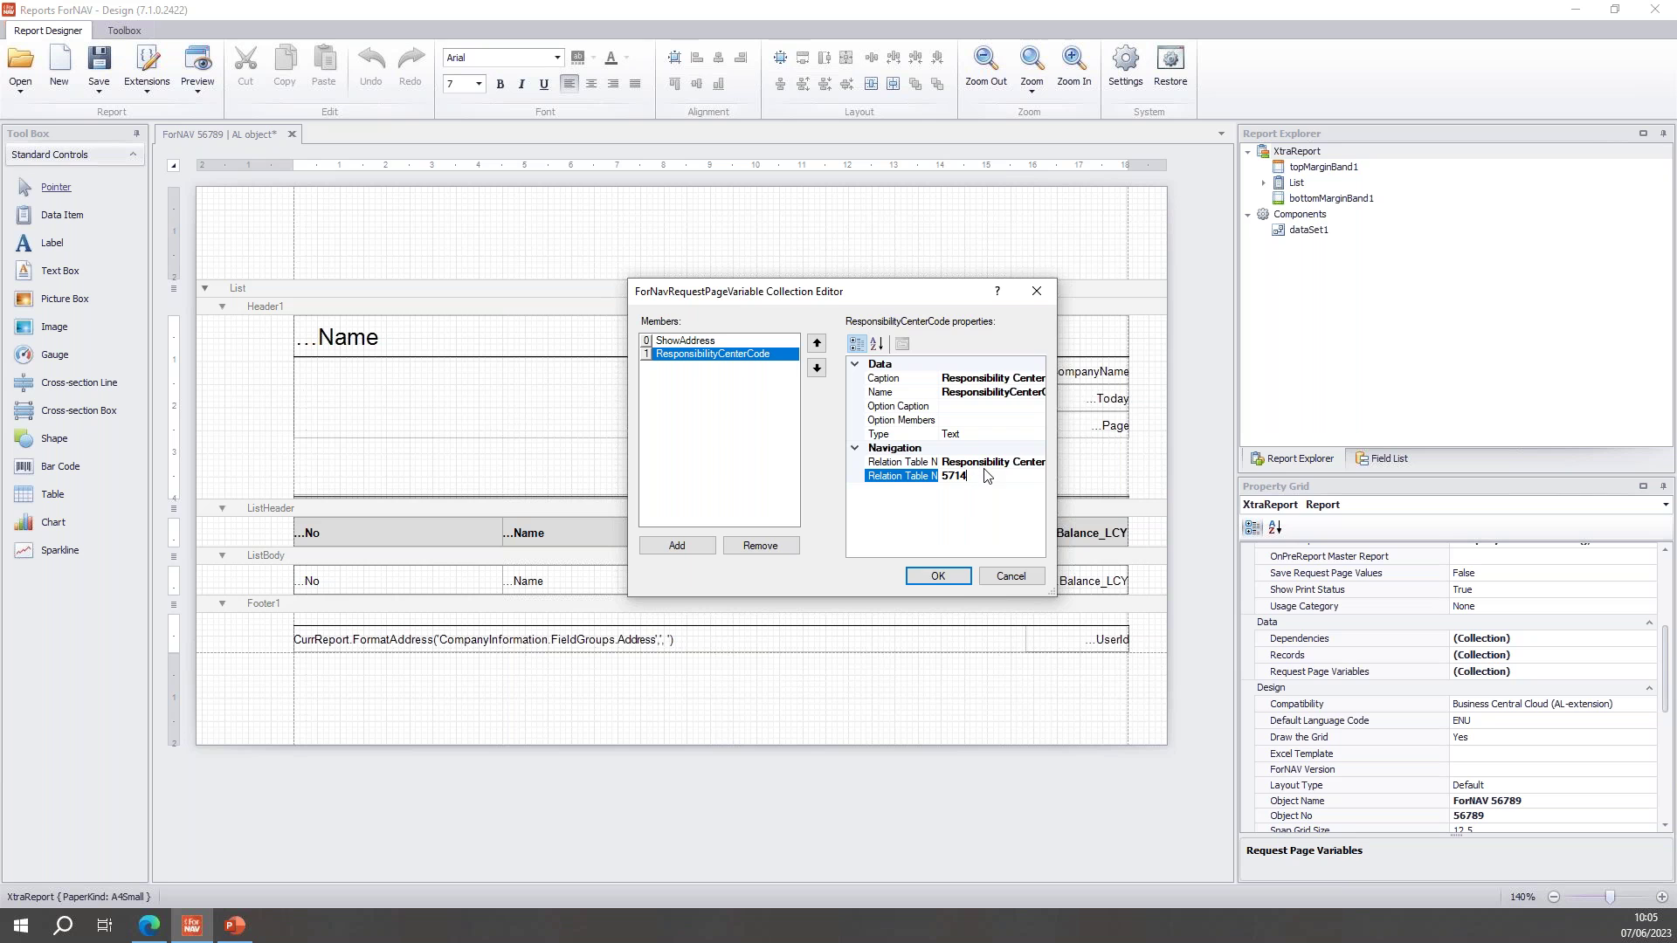
Close the variables editor and set Save Request Page Values to True
left_click(958, 582)
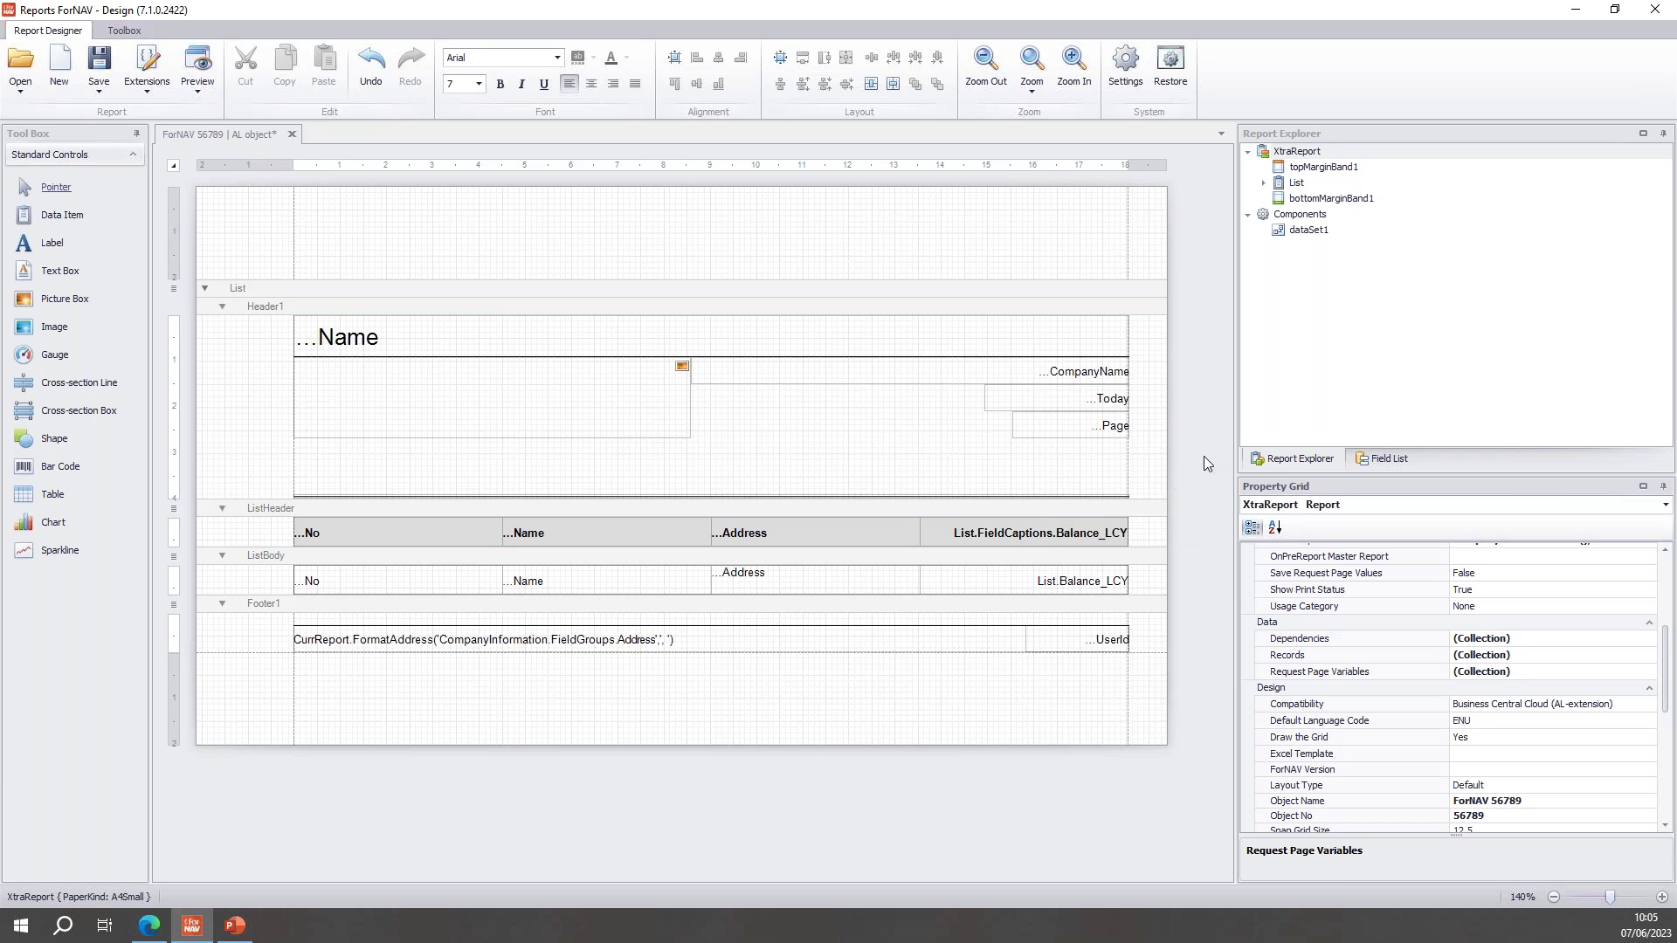
left_click_drag(1668, 681, 1671, 661)
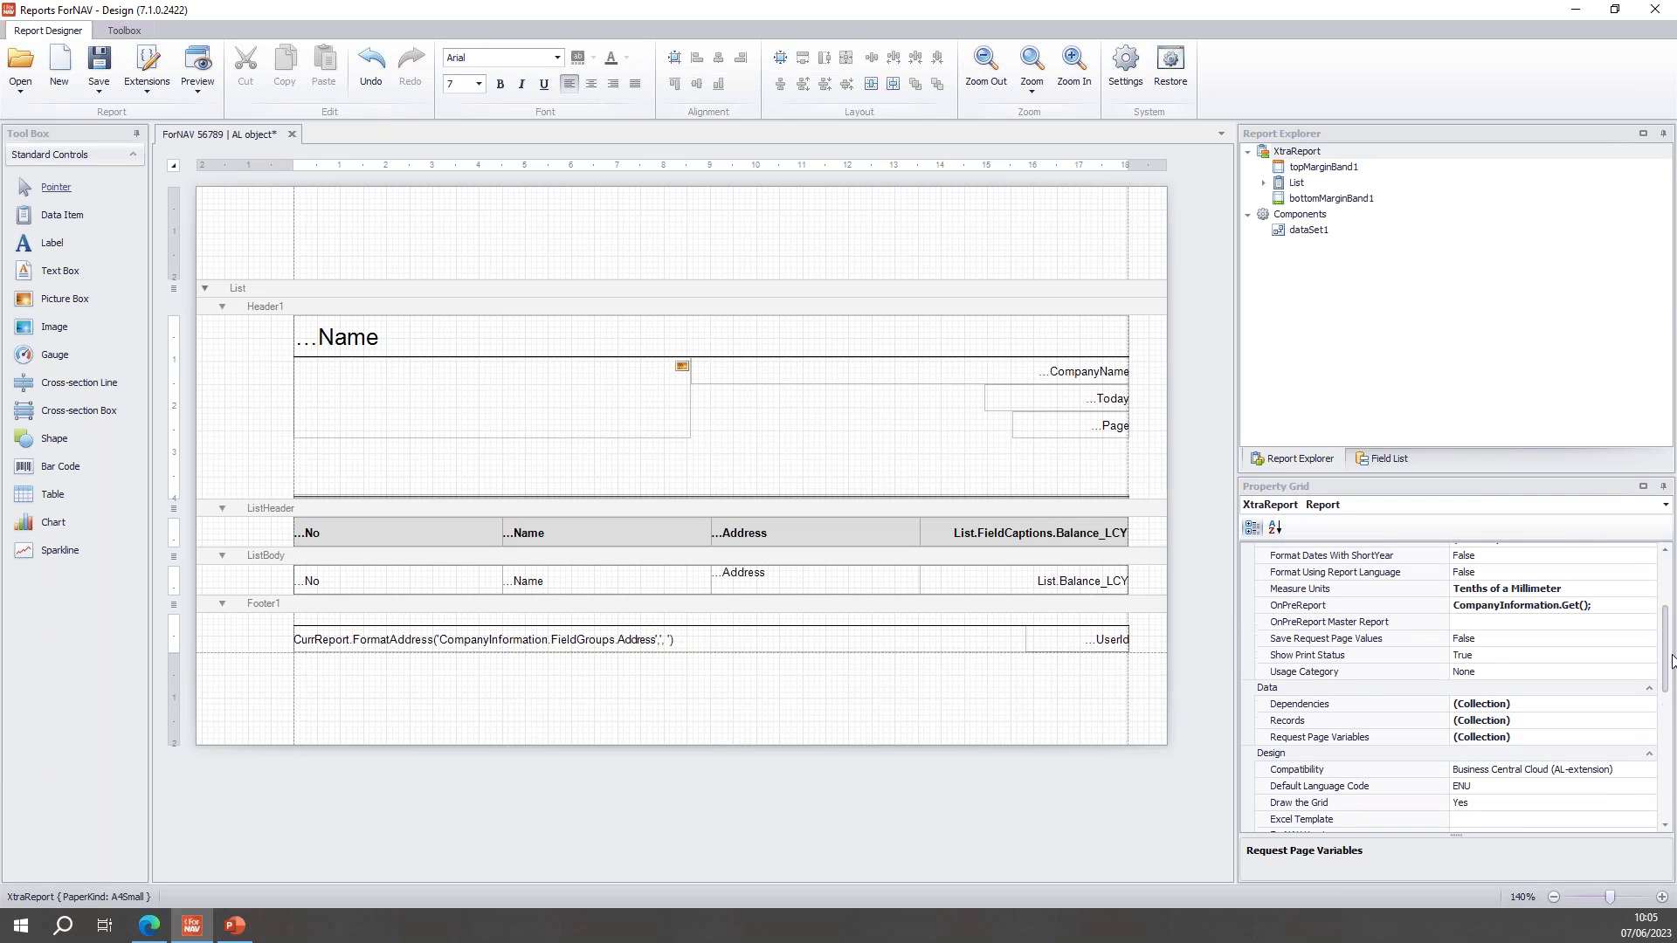
left_click(1421, 645)
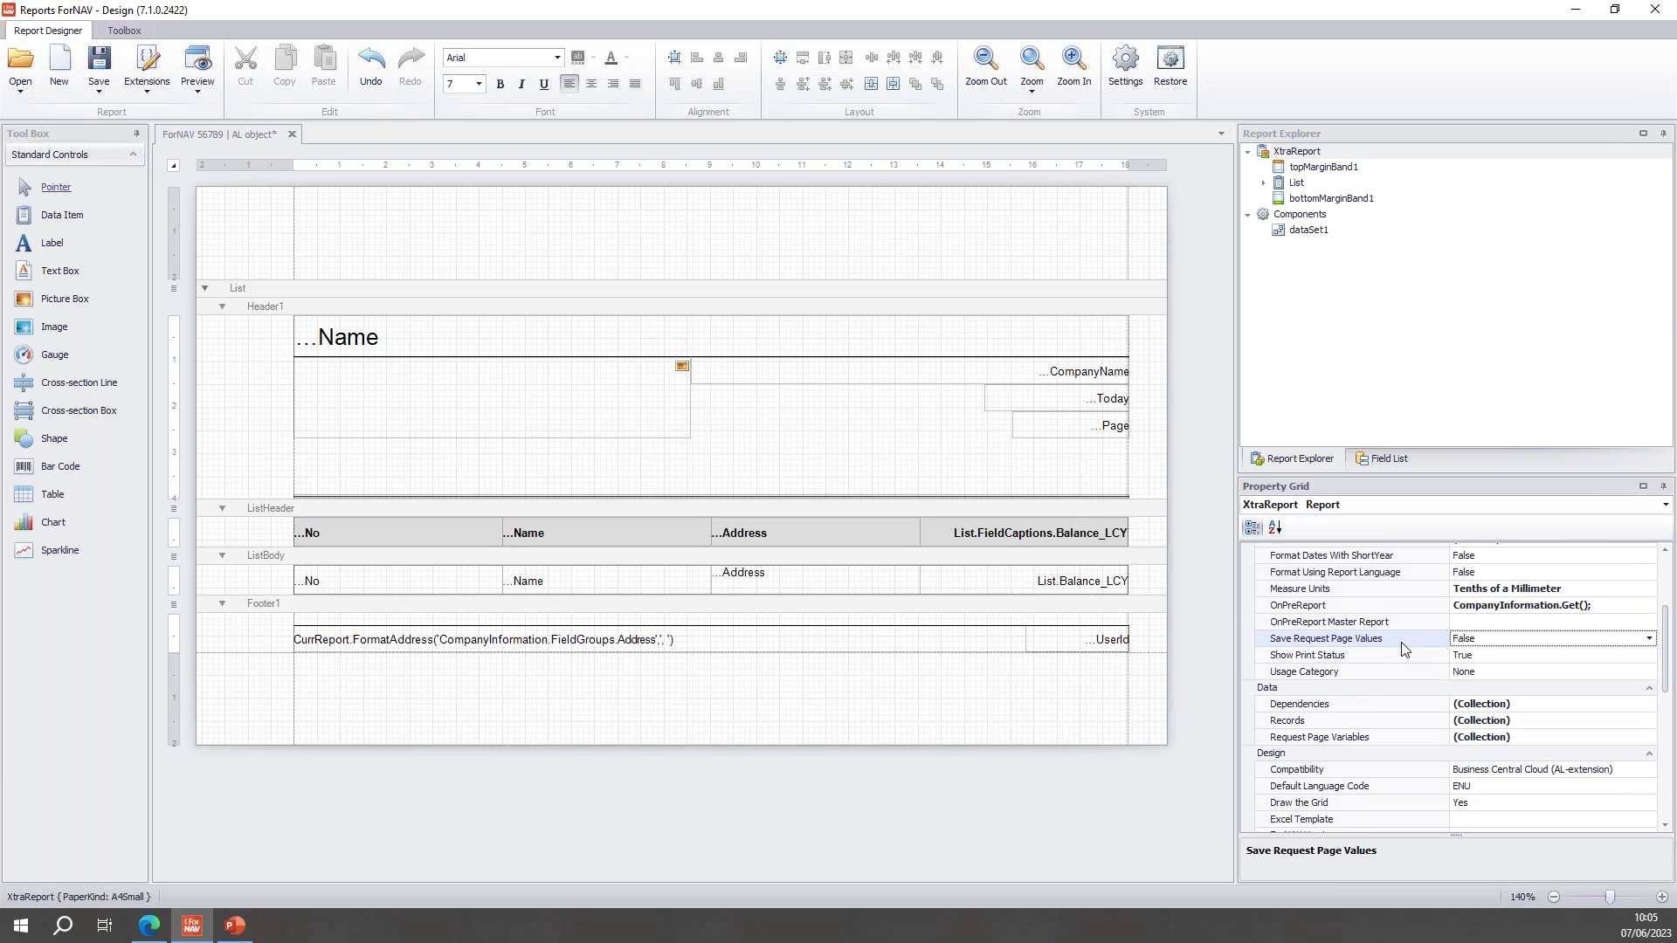
double_click(1476, 645)
Upload the report to Business Central with Save as Object on Server and launch Preview
left_click(96, 91)
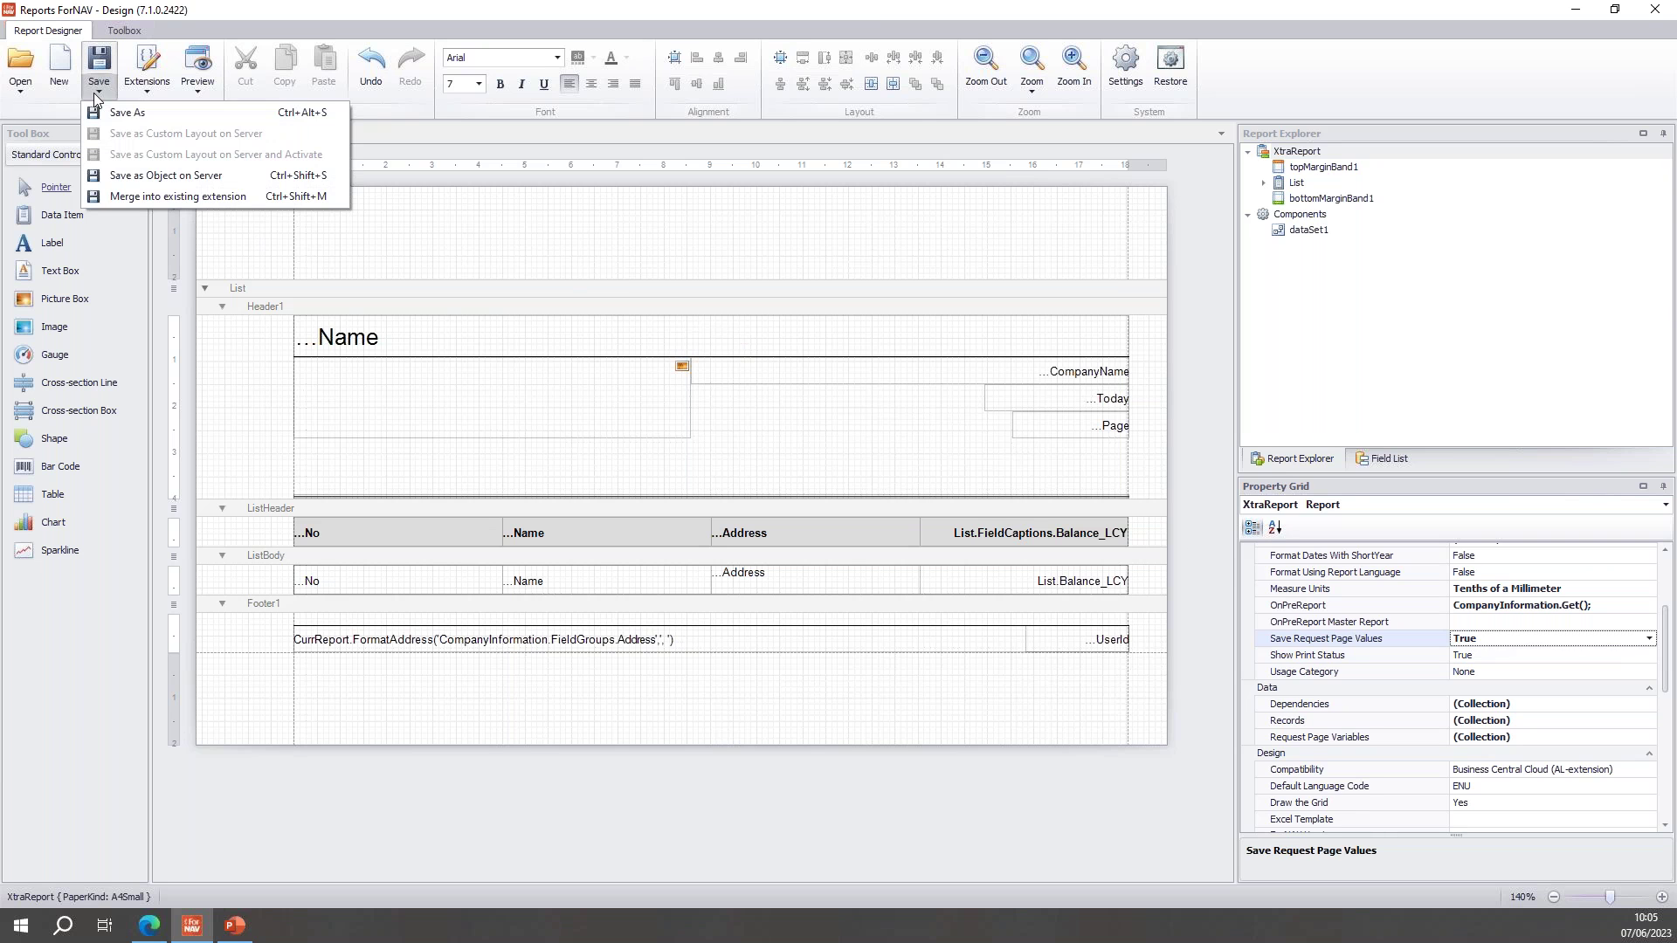
left_click(153, 175)
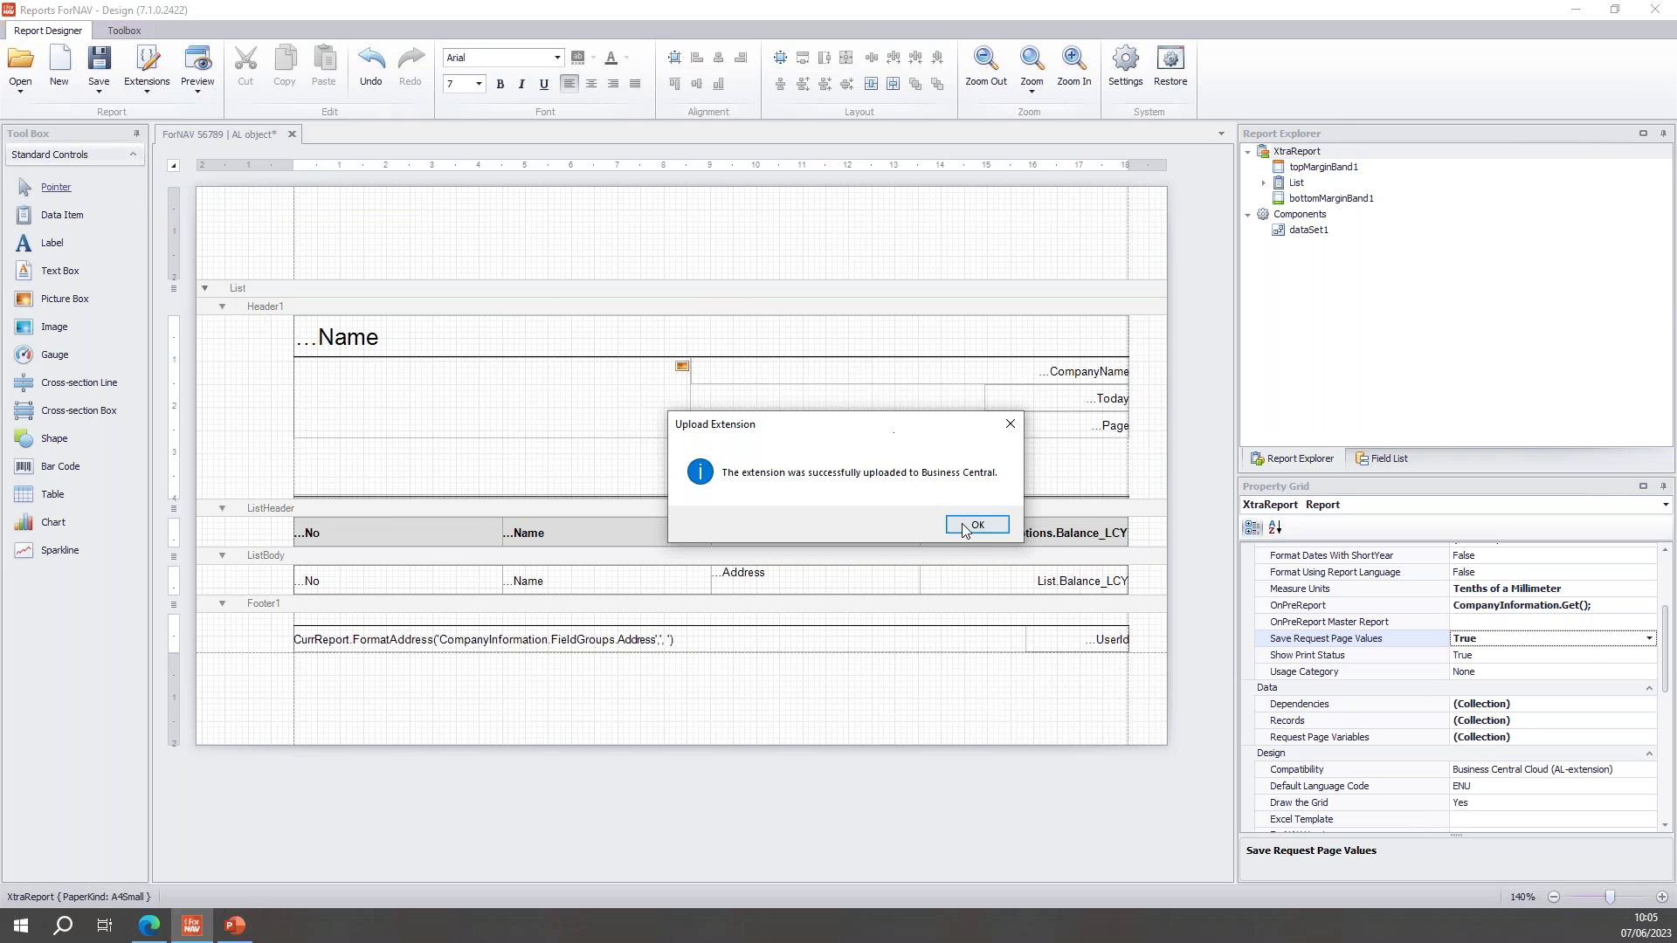
left_click(976, 525)
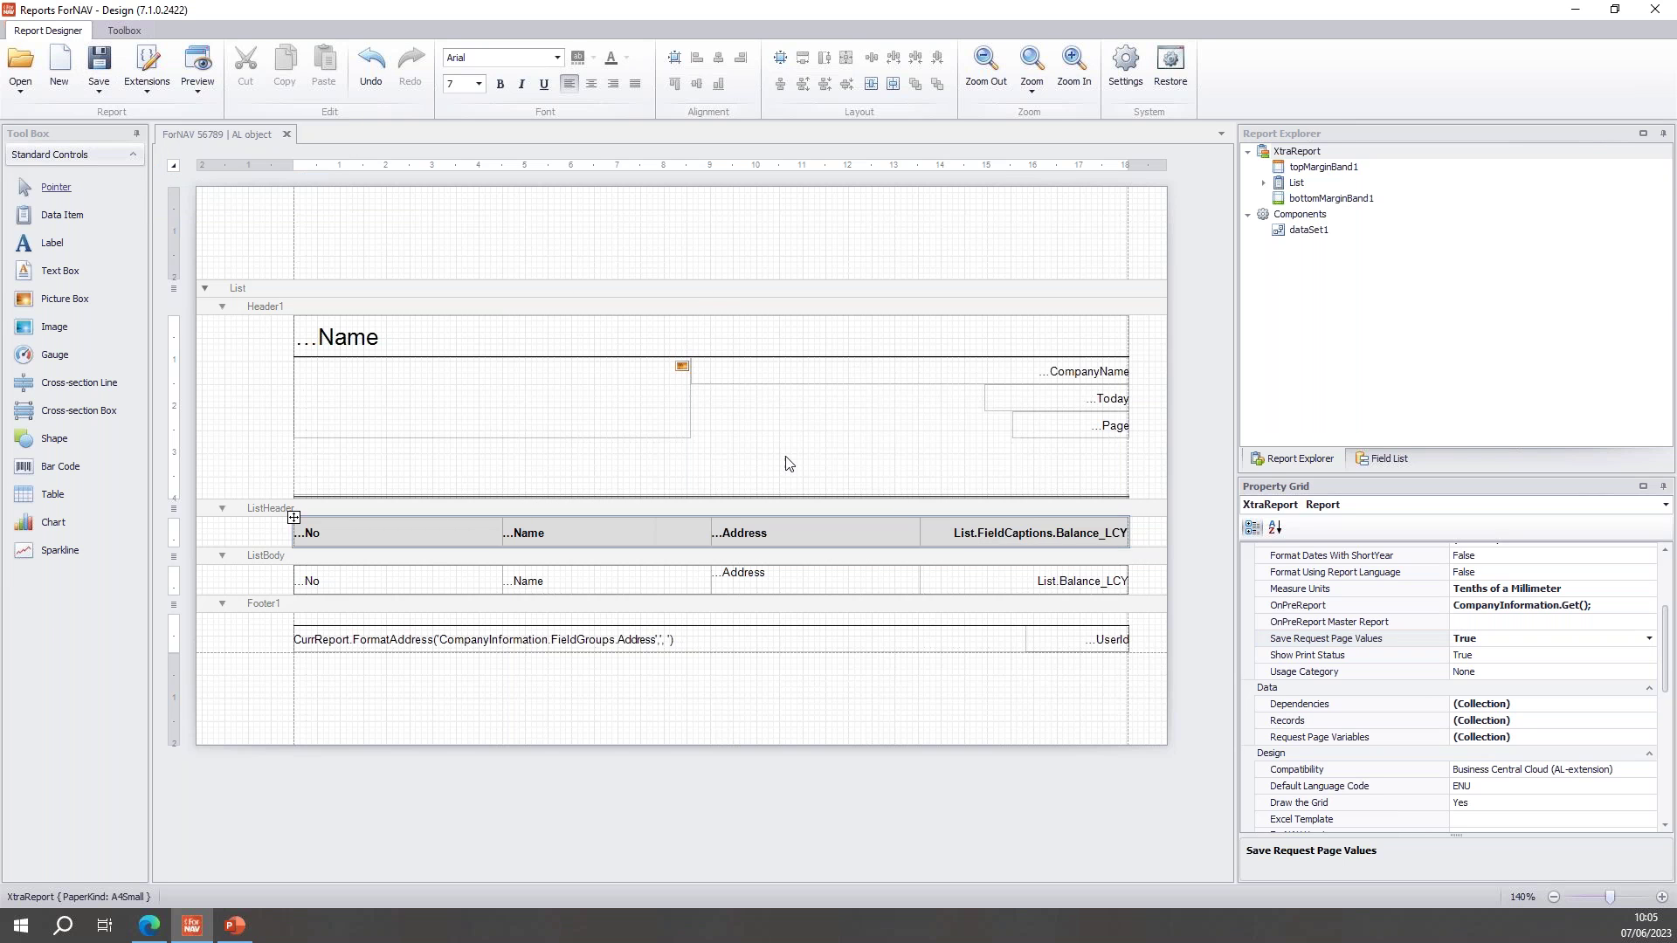
left_click(216, 49)
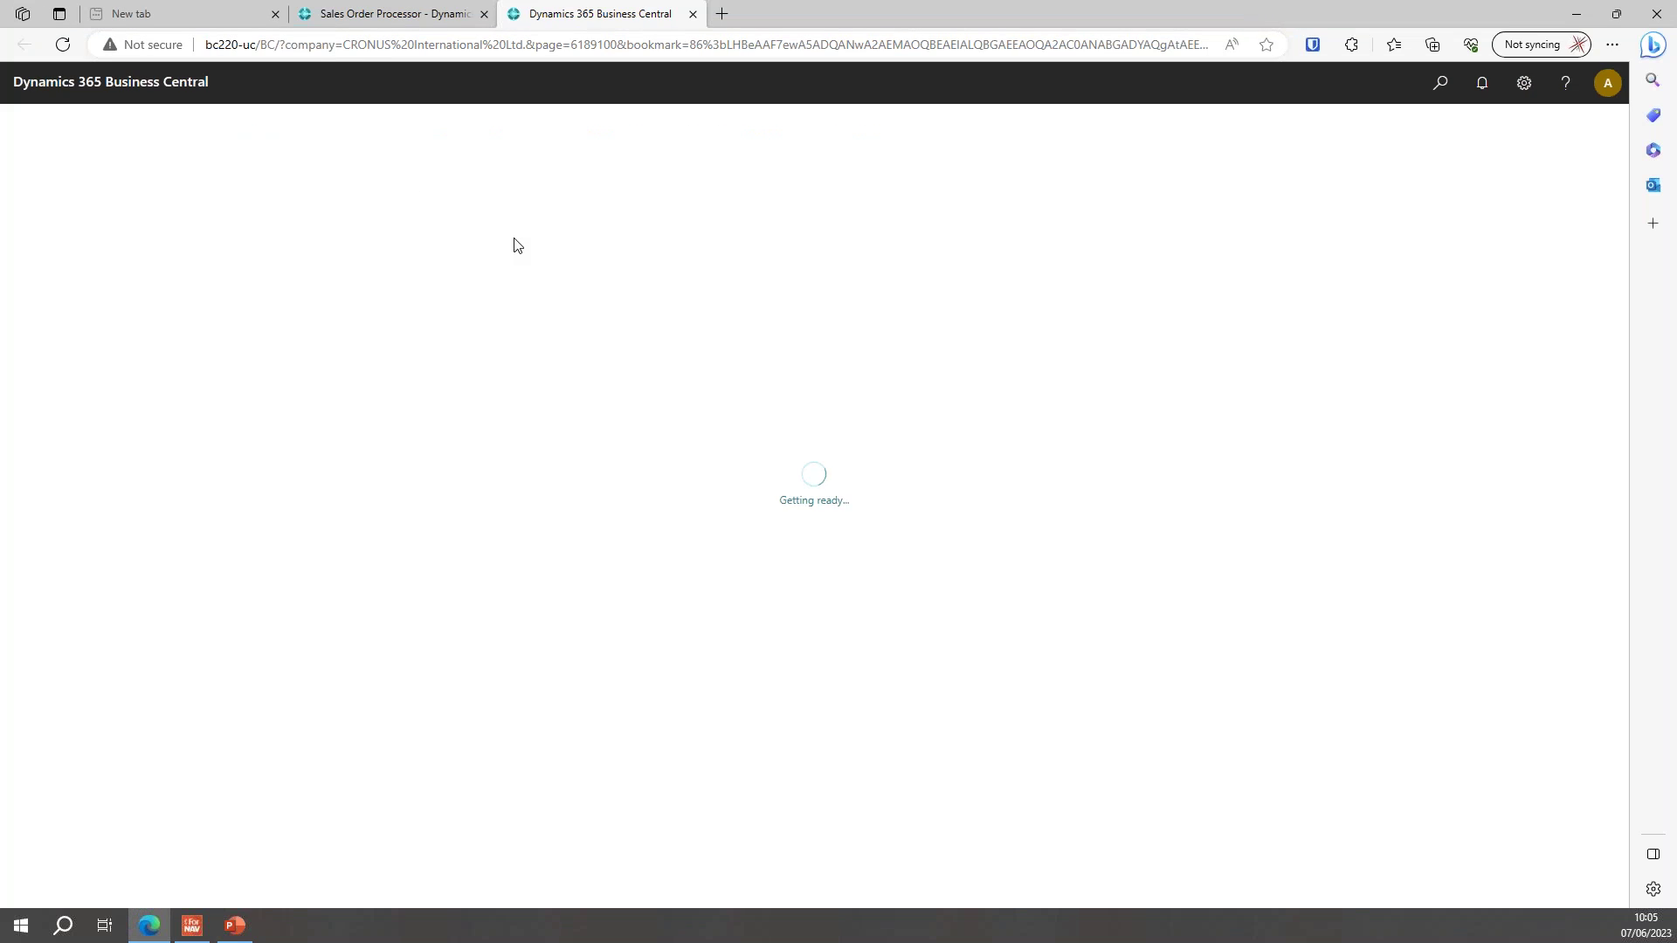
Sign in to Business Central with the suggested user account
left_click(850, 323)
left_click(861, 370)
left_click(865, 346)
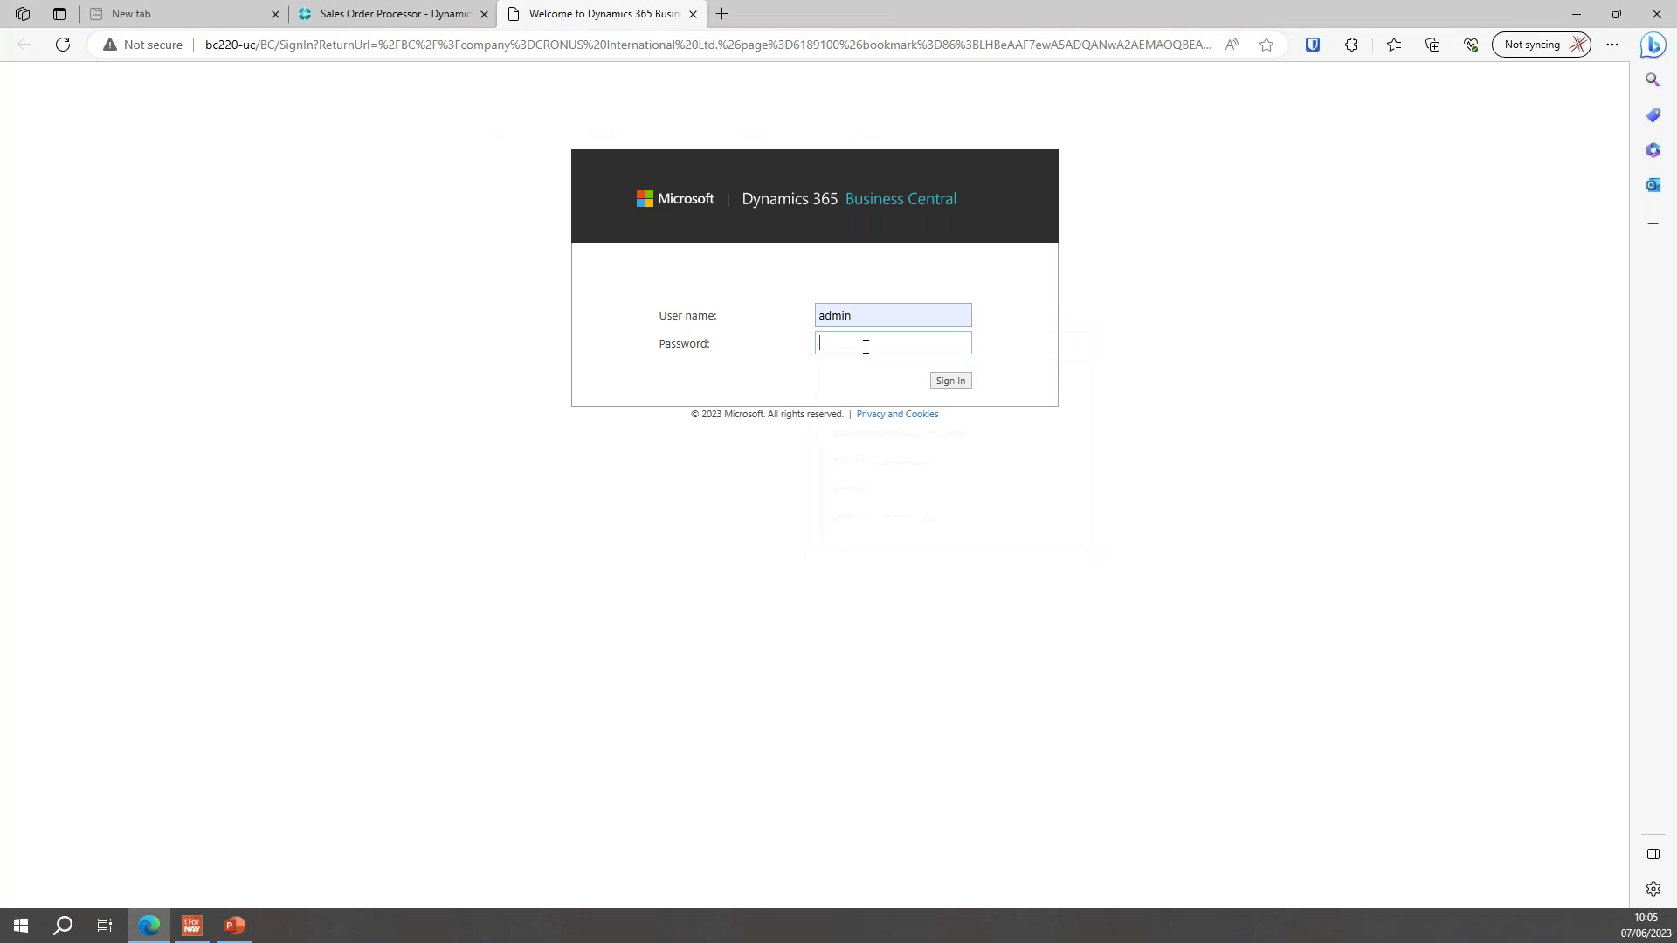
key("Return")
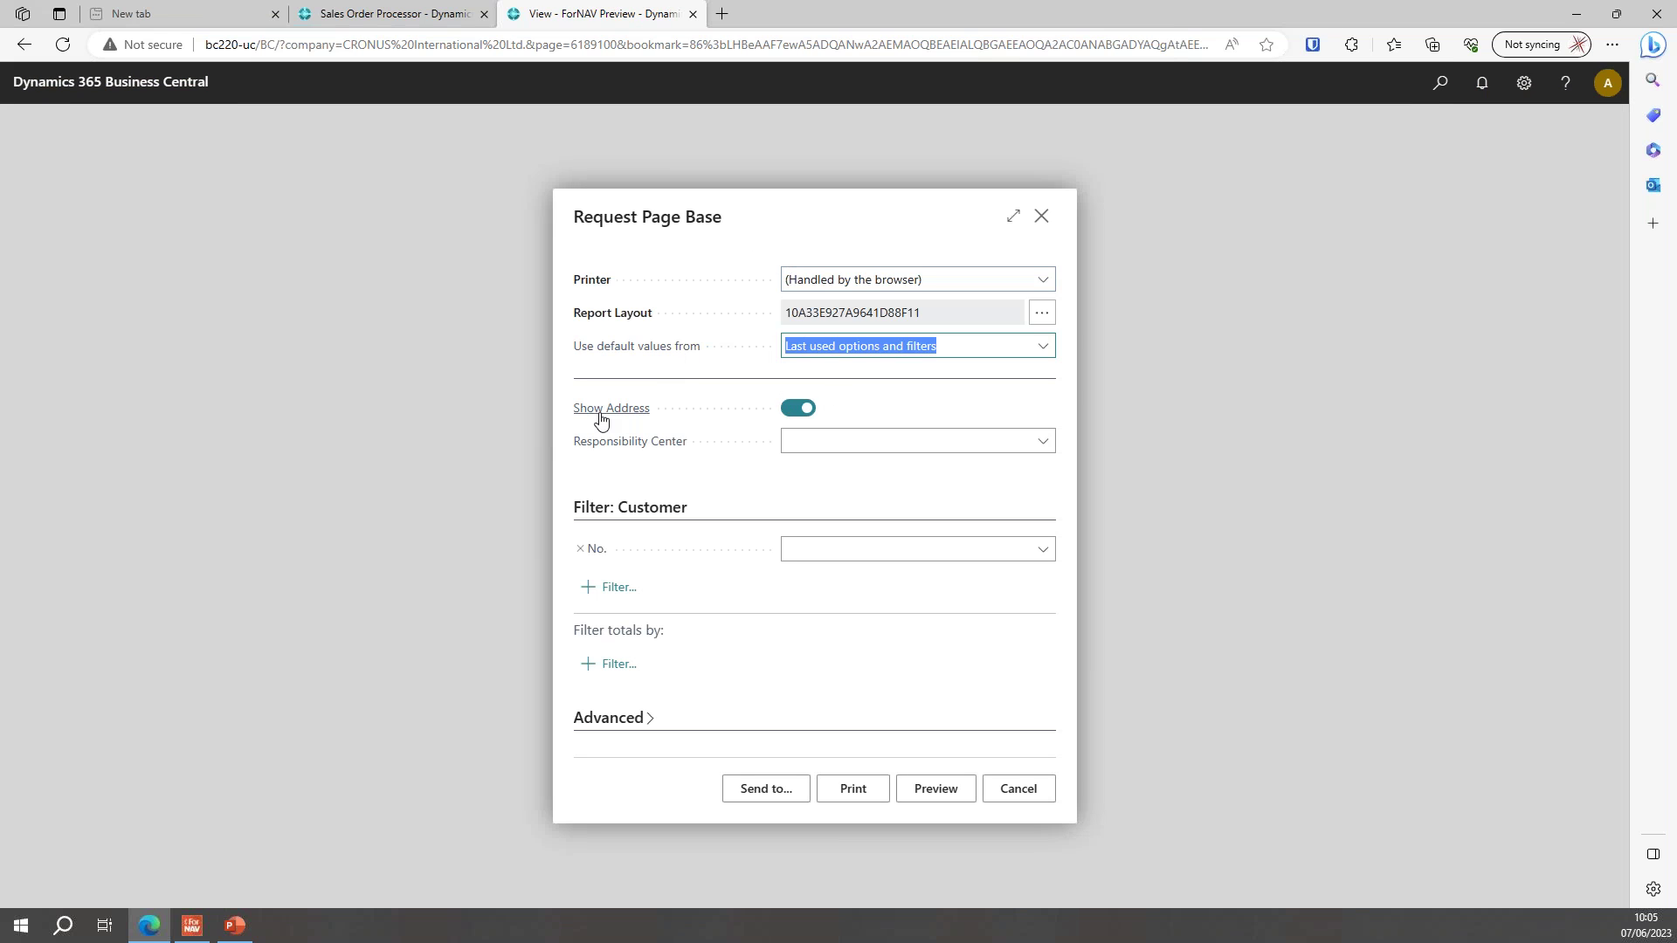
Print the customer list with Show Address on and no Responsibility Center selected
left_click(797, 408)
left_click(798, 410)
left_click(1041, 444)
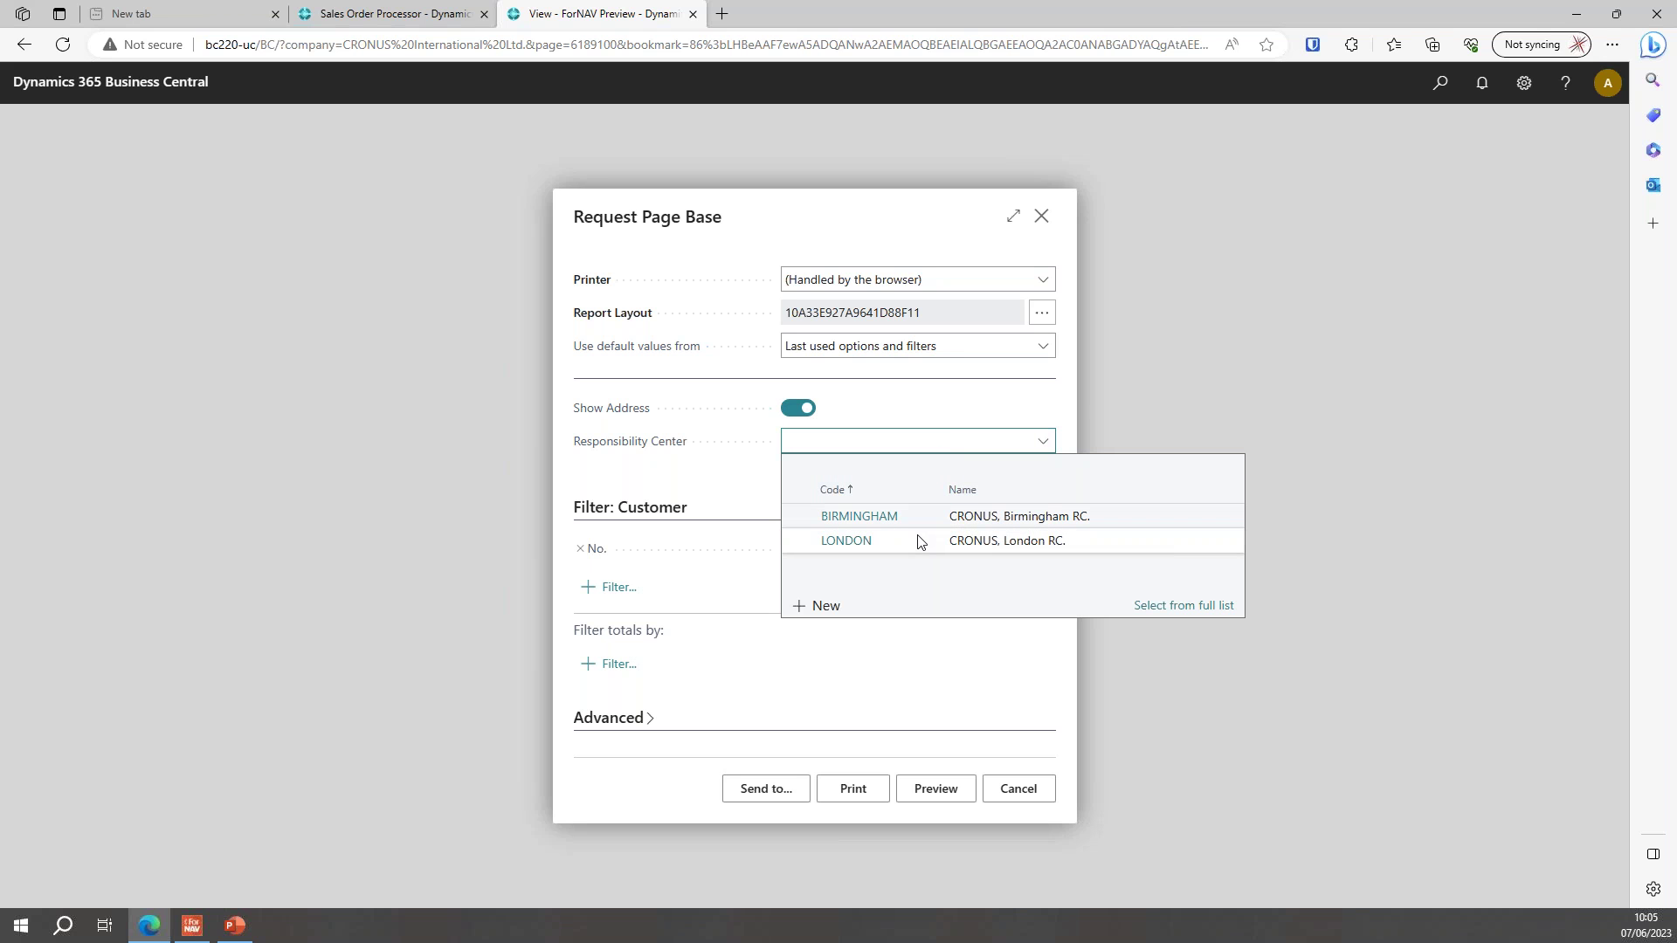
left_click(1052, 414)
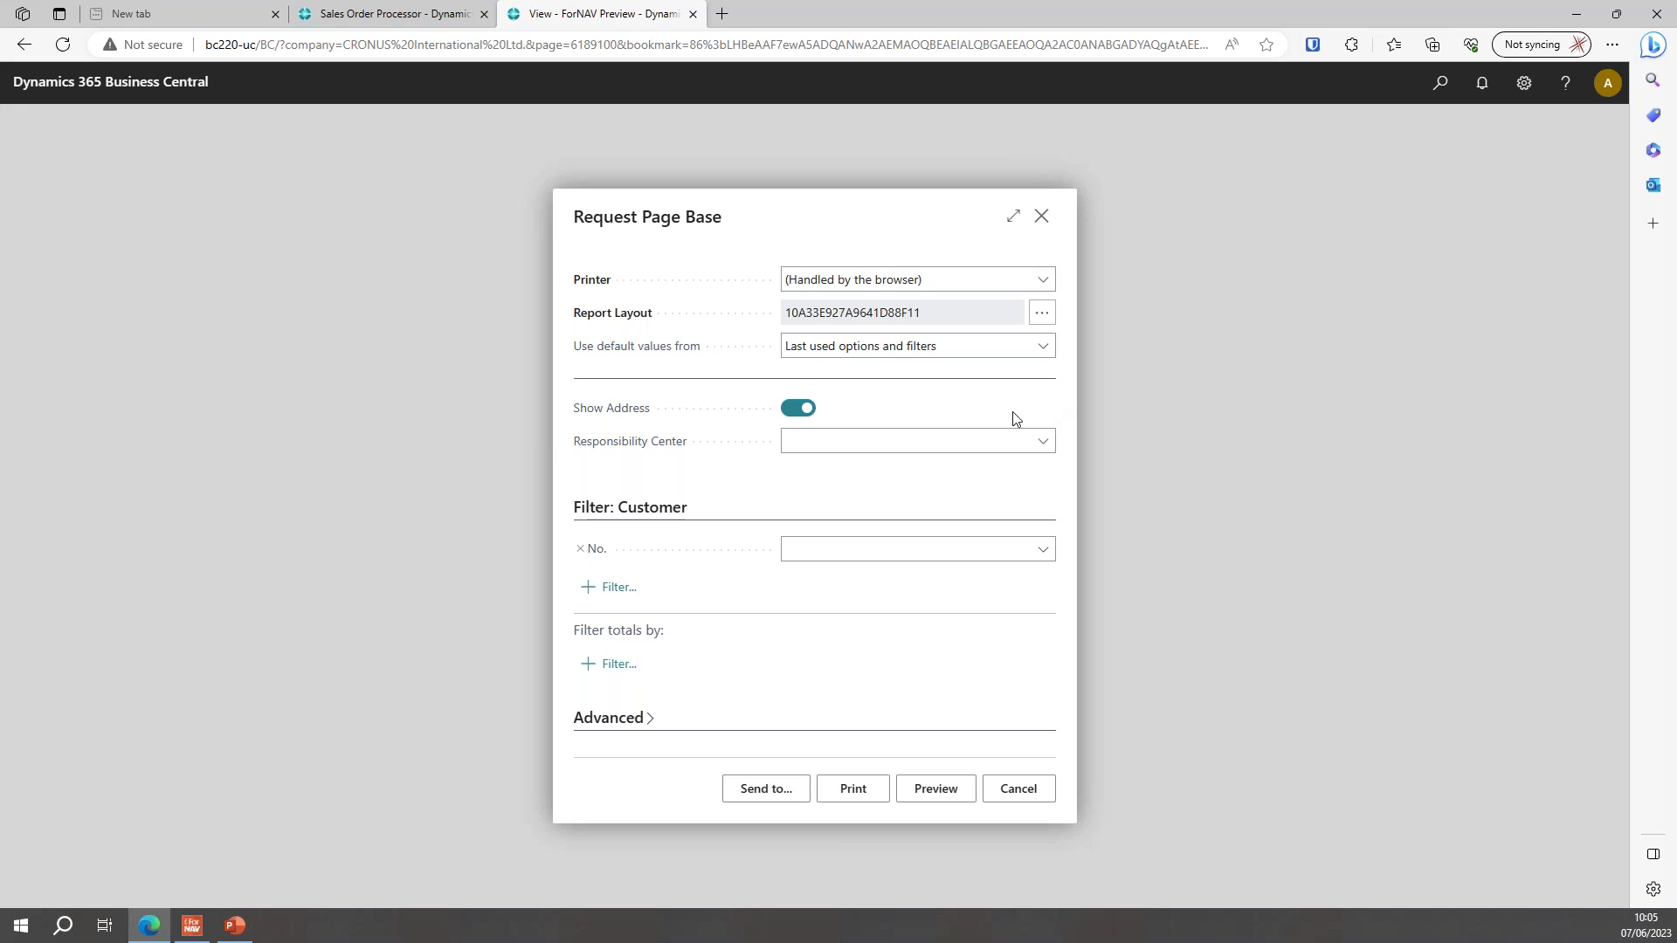
left_click(795, 410)
left_click(799, 409)
left_click(852, 790)
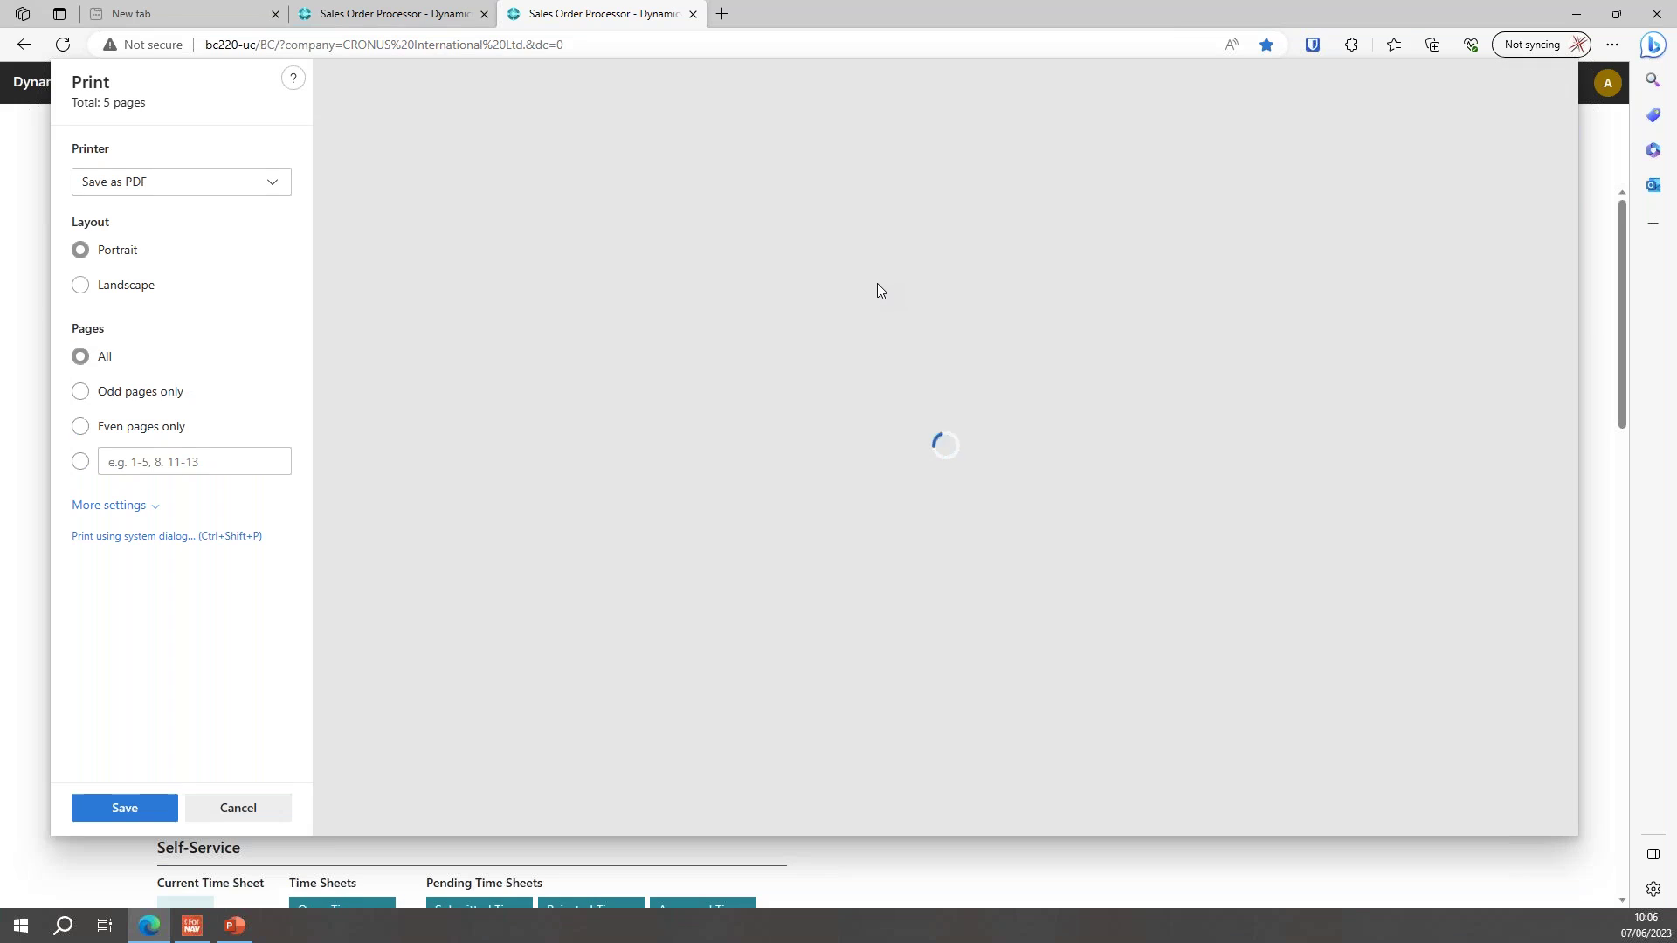
Check the five-page print preview's company-name header, then cancel the Print dialog
scroll(1111, 317, "down", 1)
scroll(1113, 312, "up", 2)
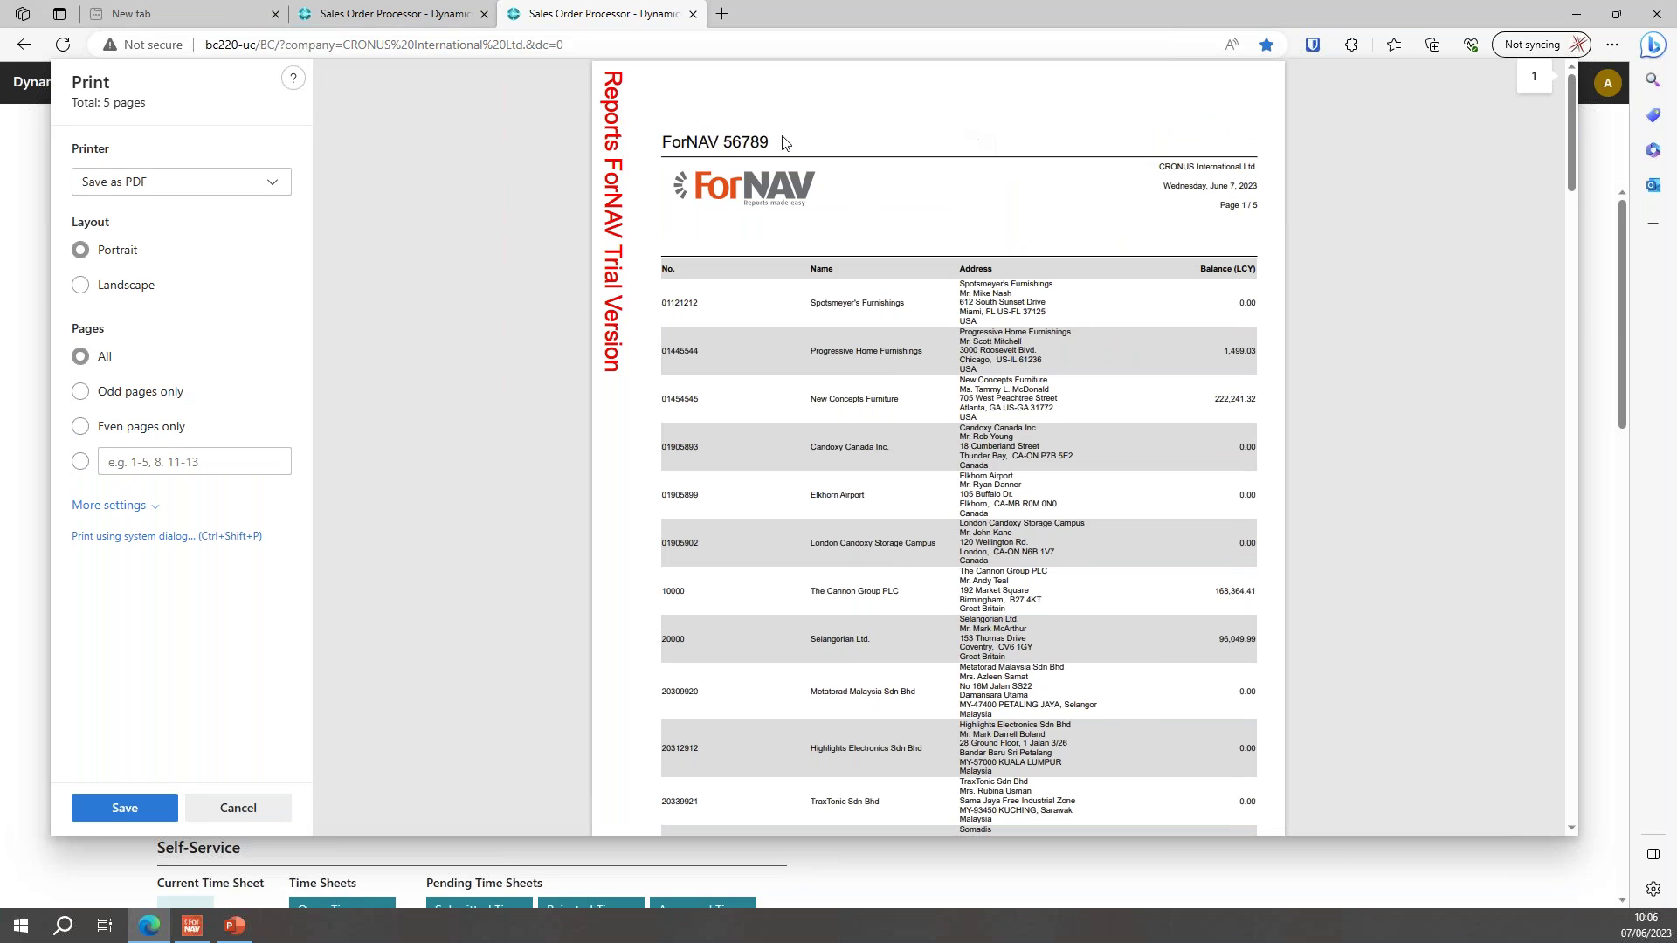
left_click(237, 807)
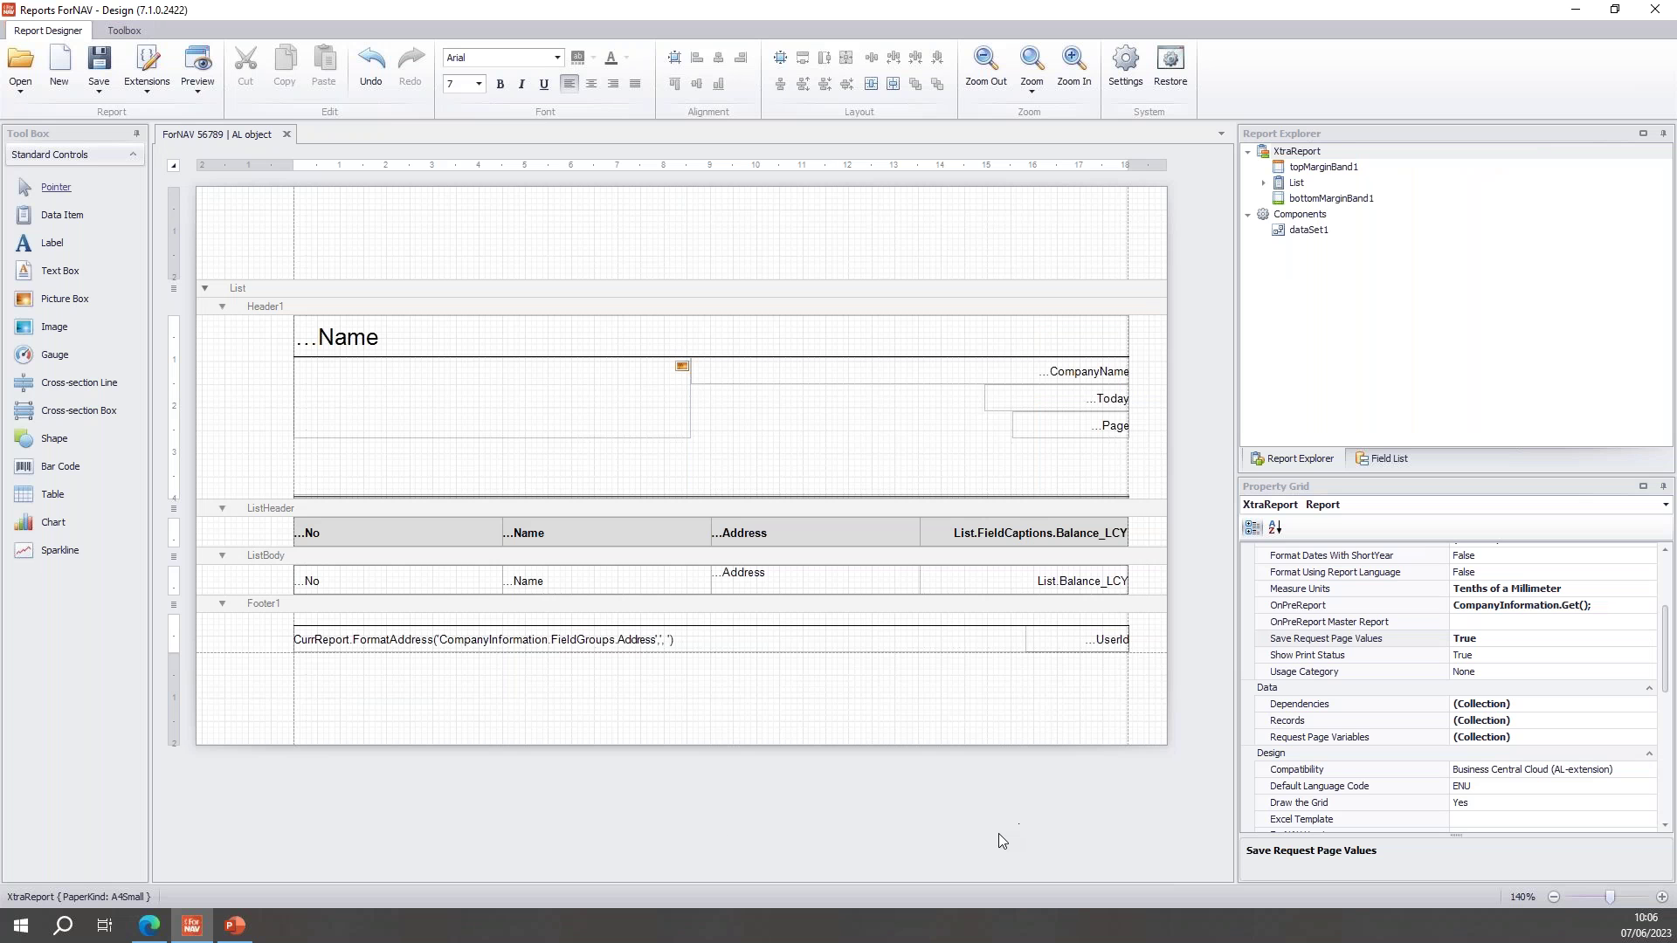
Change the ListHeader Address cell's Show Output from true to DynamicsNavDataSet.ShowAddress
left_click(855, 531)
left_click(860, 581)
left_click(857, 538)
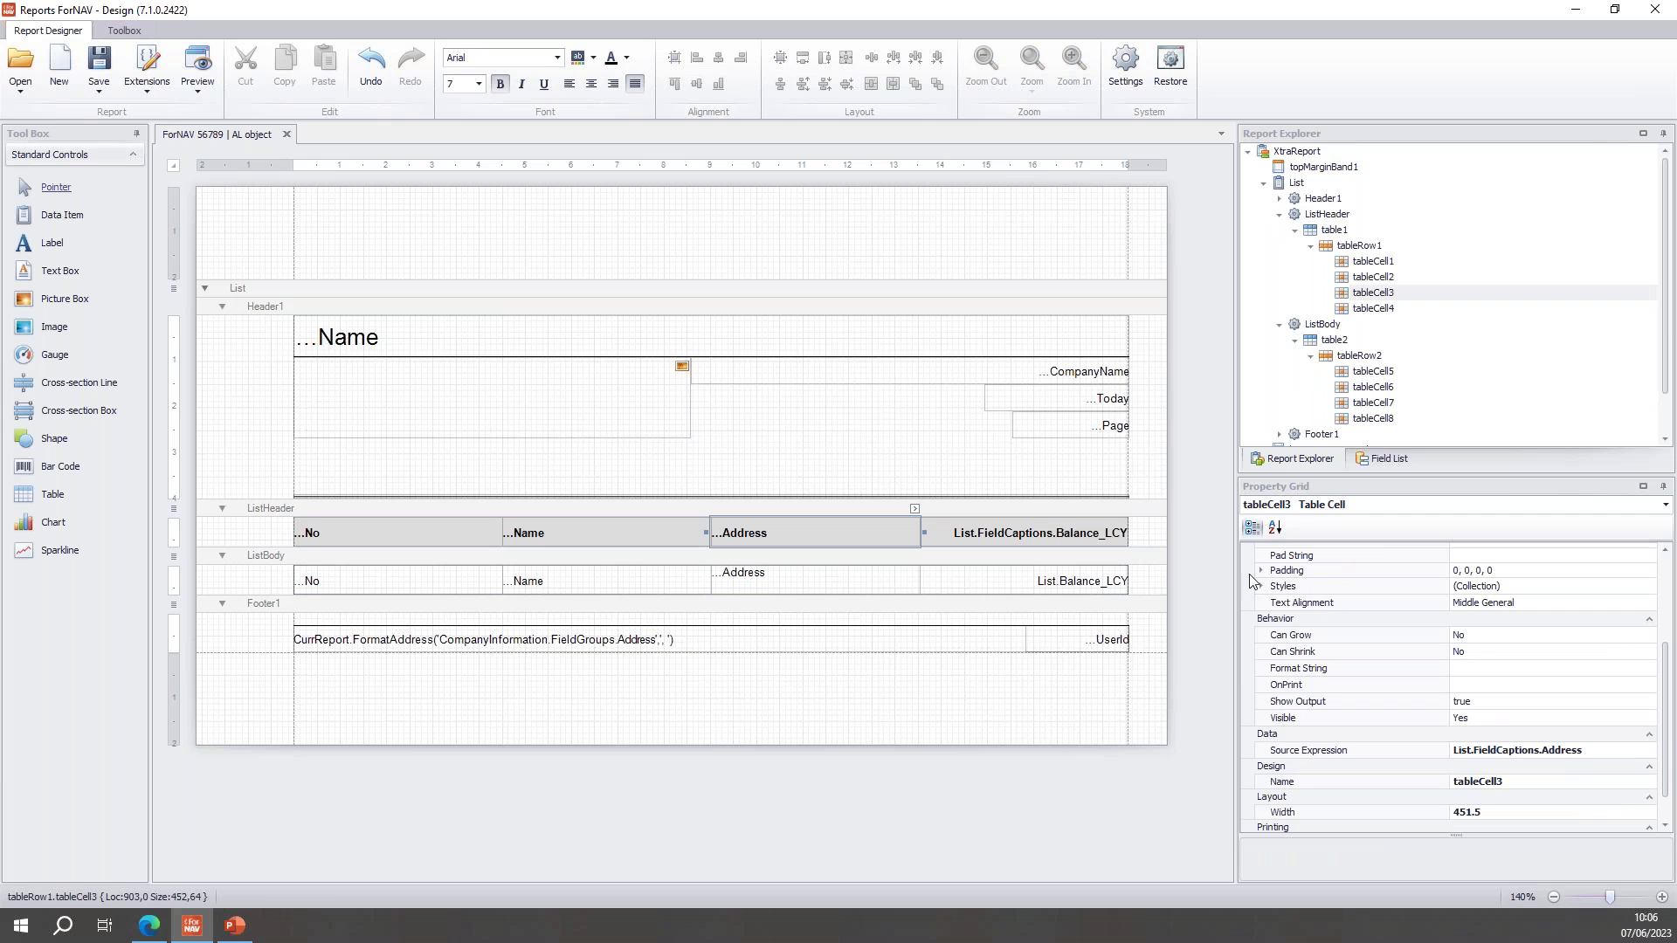
left_click(1499, 704)
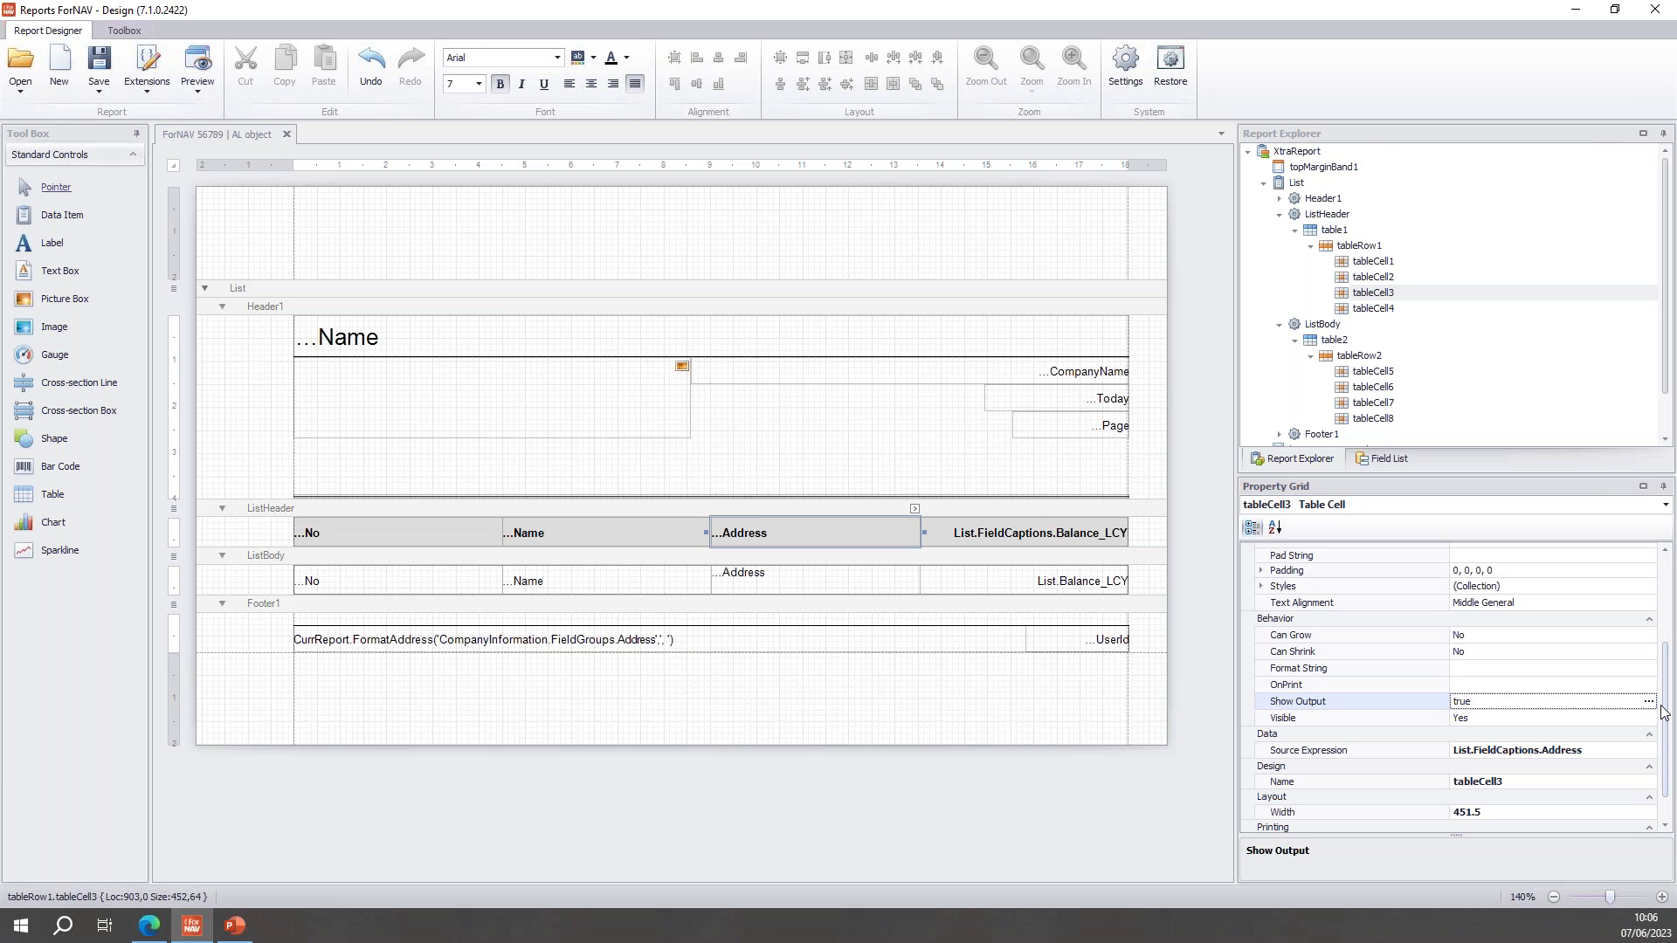
left_click(1648, 702)
key("Escape")
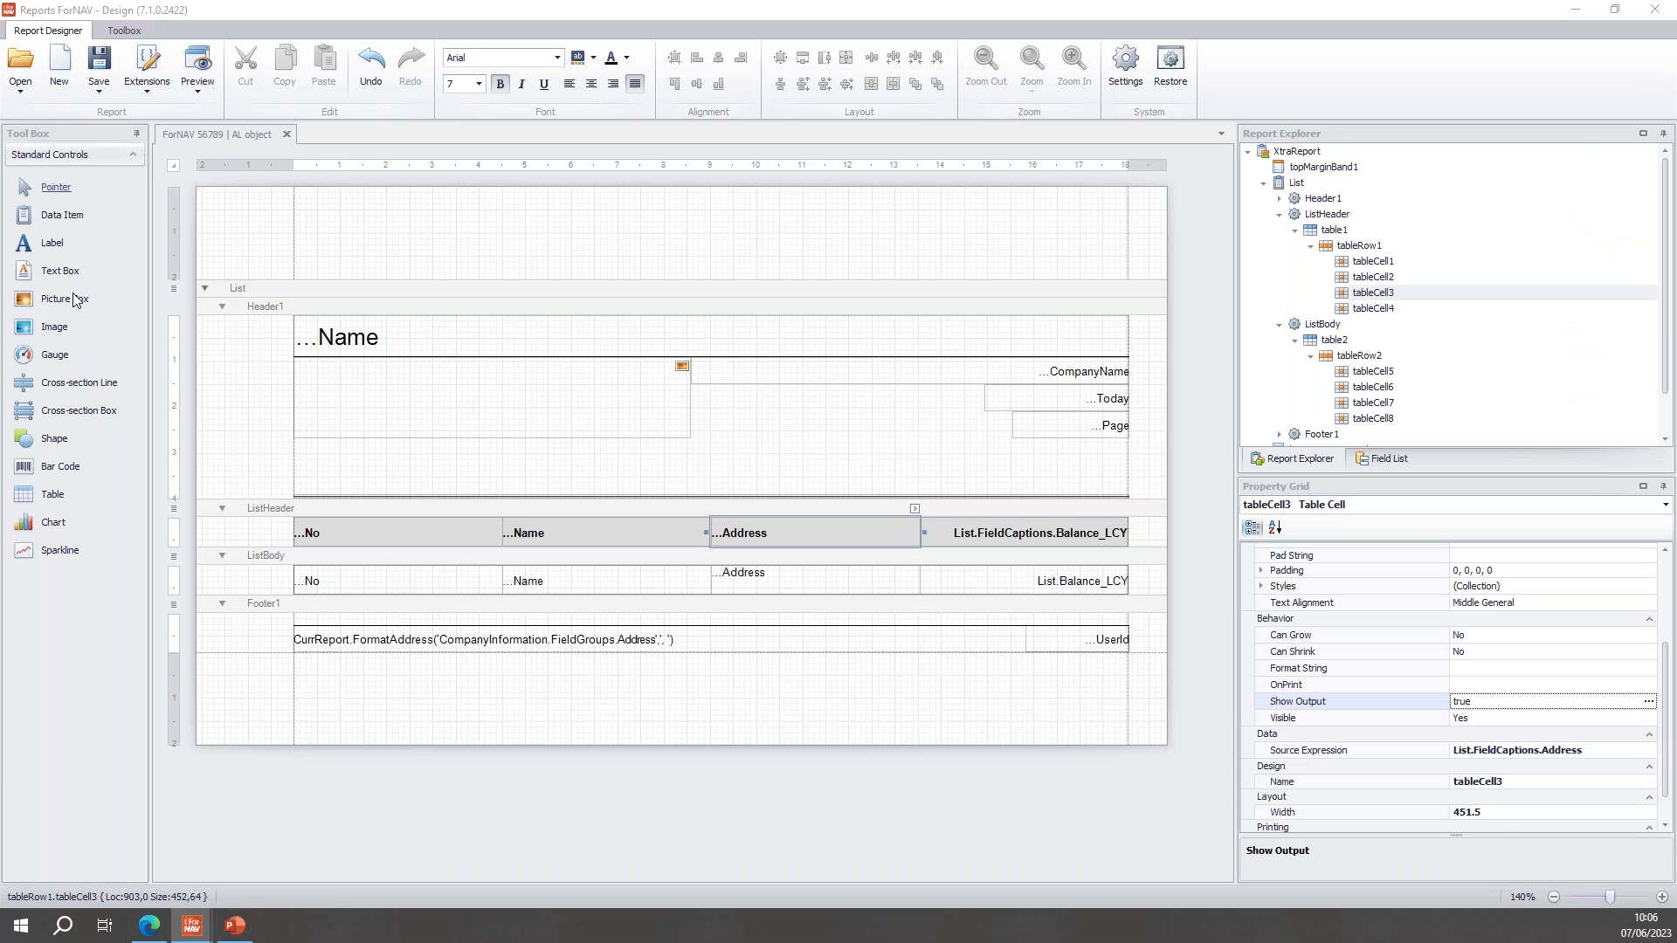
key("Return")
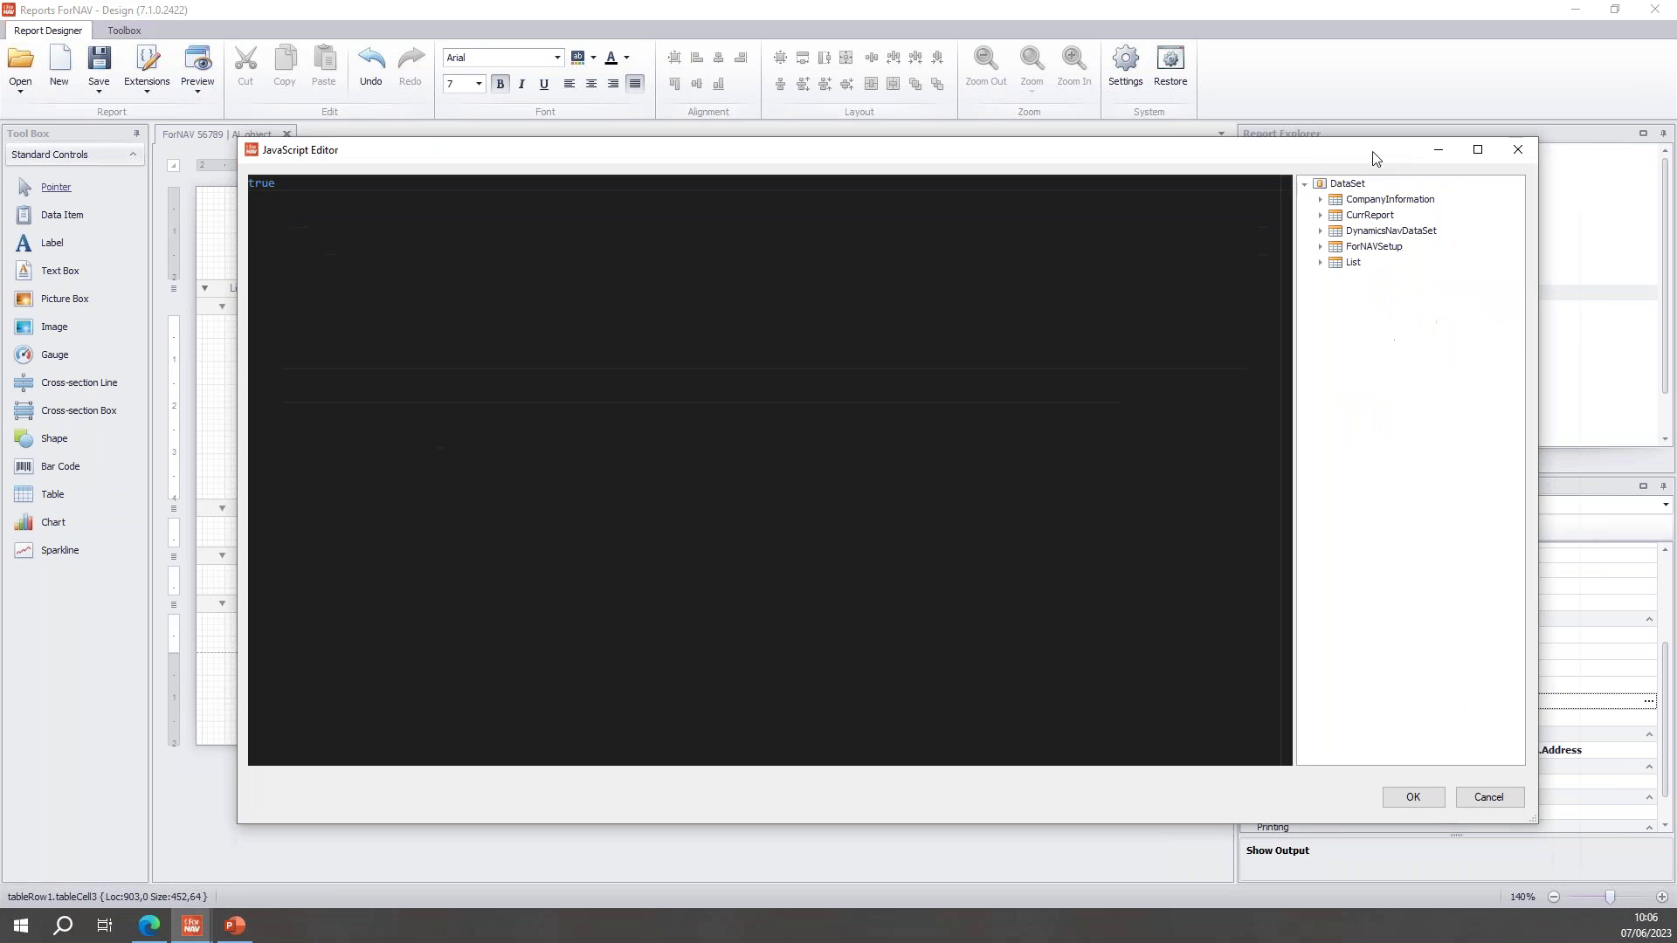
key("Delete")
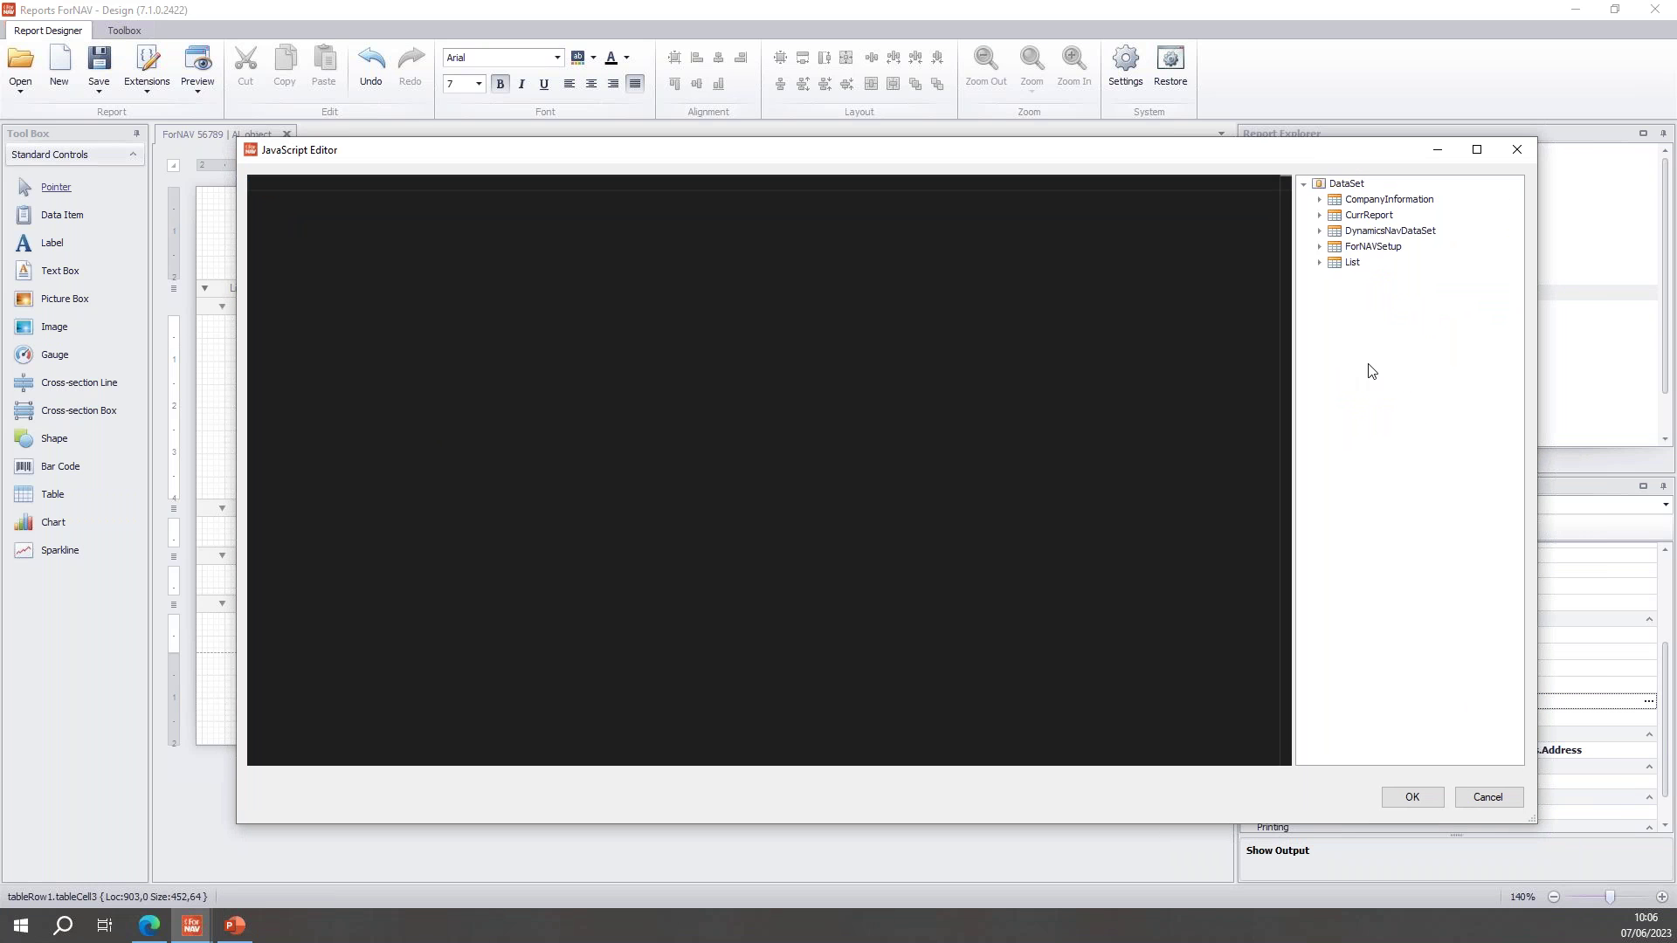
left_click(1320, 232)
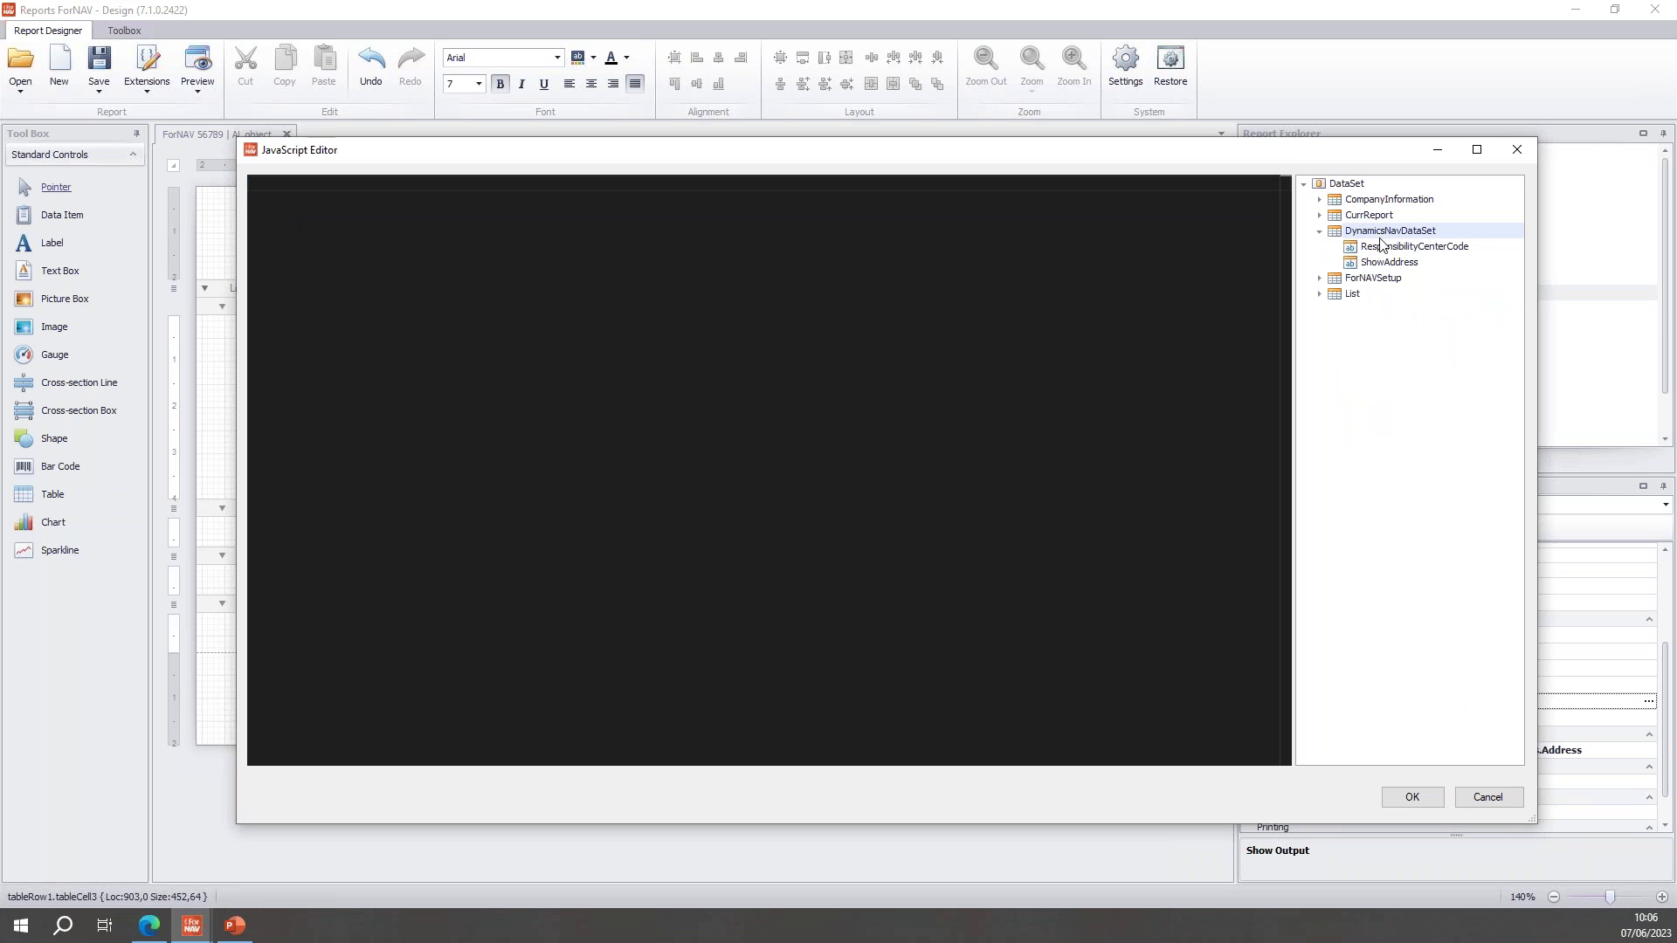
double_click(1389, 262)
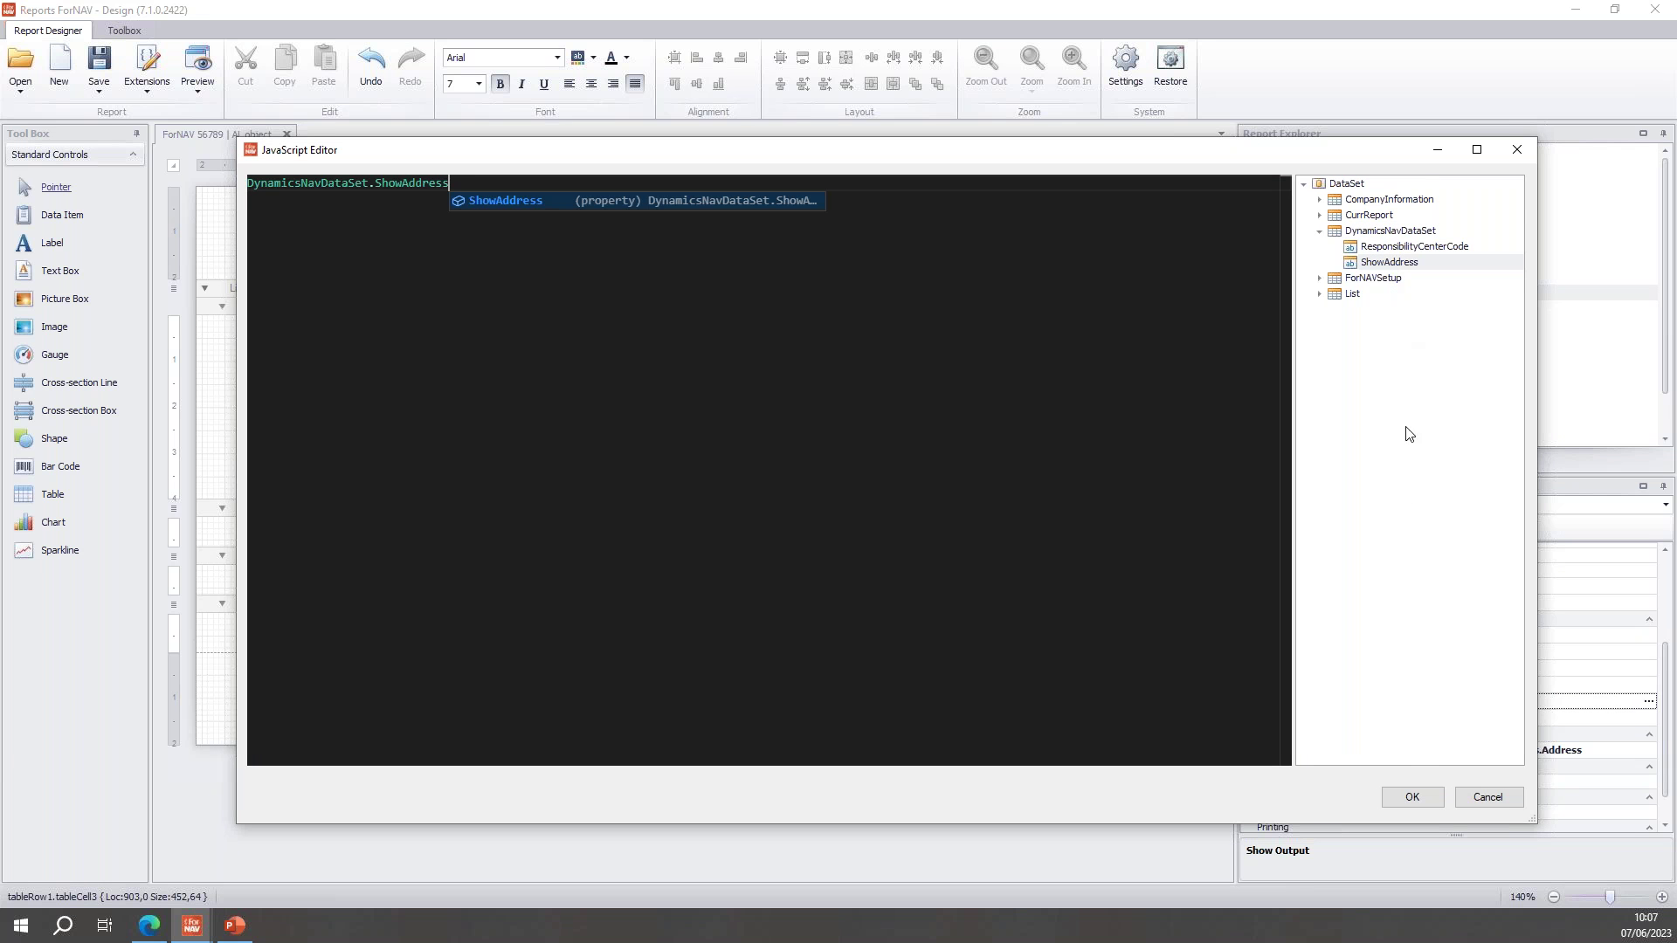
left_click(1412, 796)
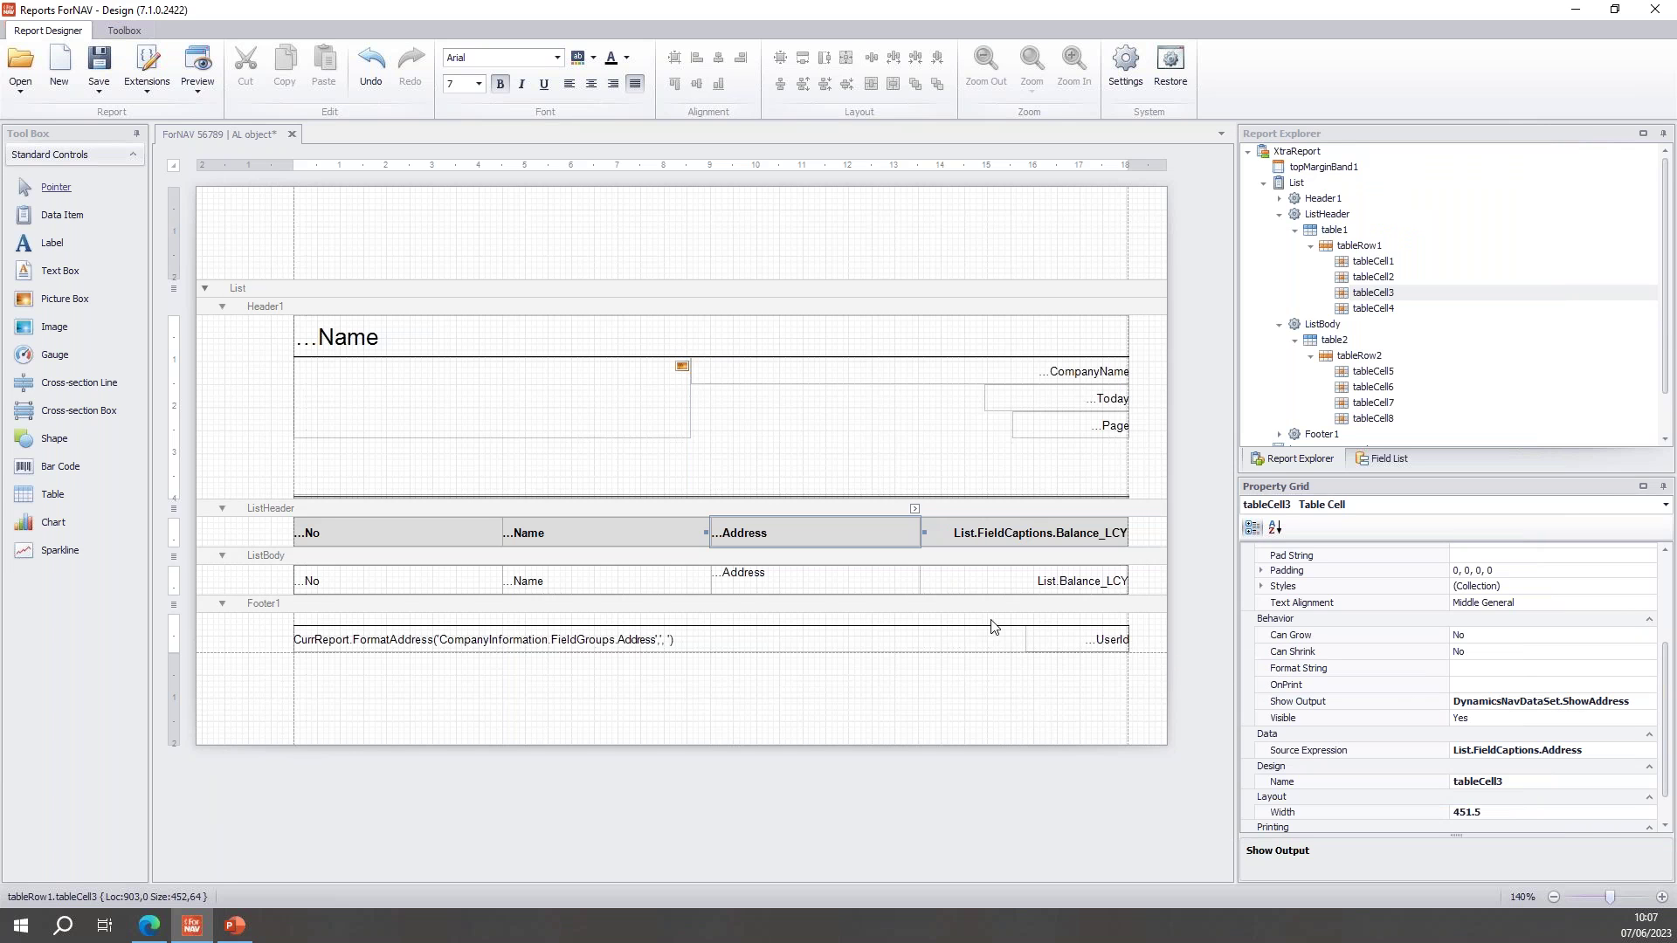
Review the list body Address cell's Show Output expression and close the editor with OK
left_click(867, 580)
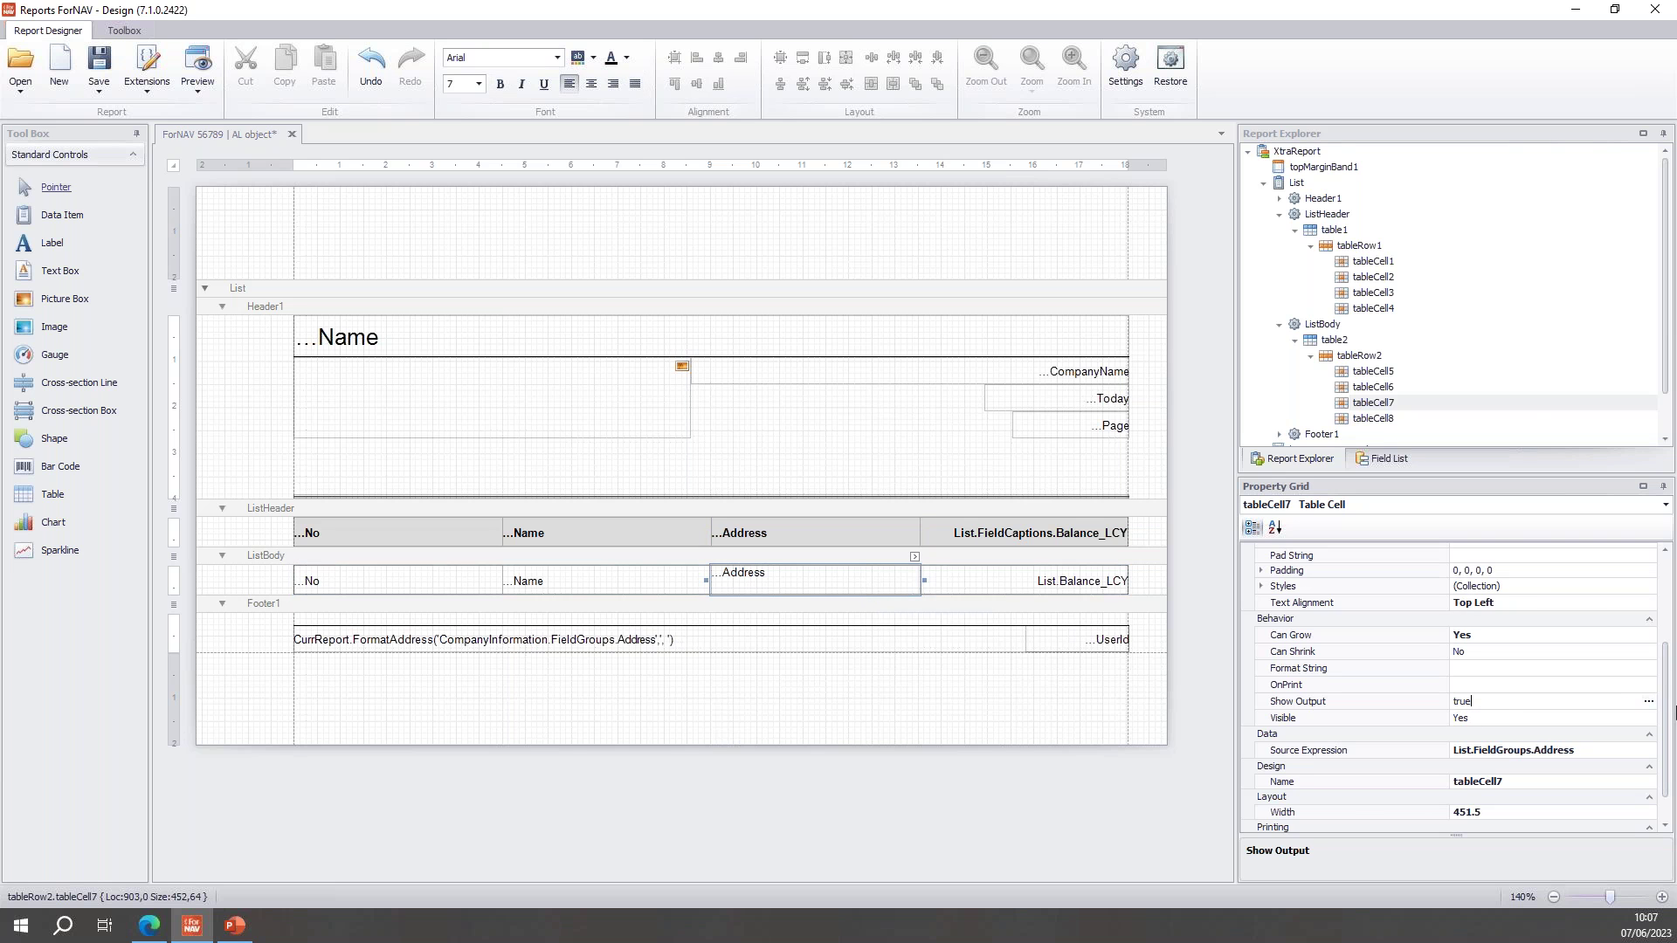
left_click(1651, 710)
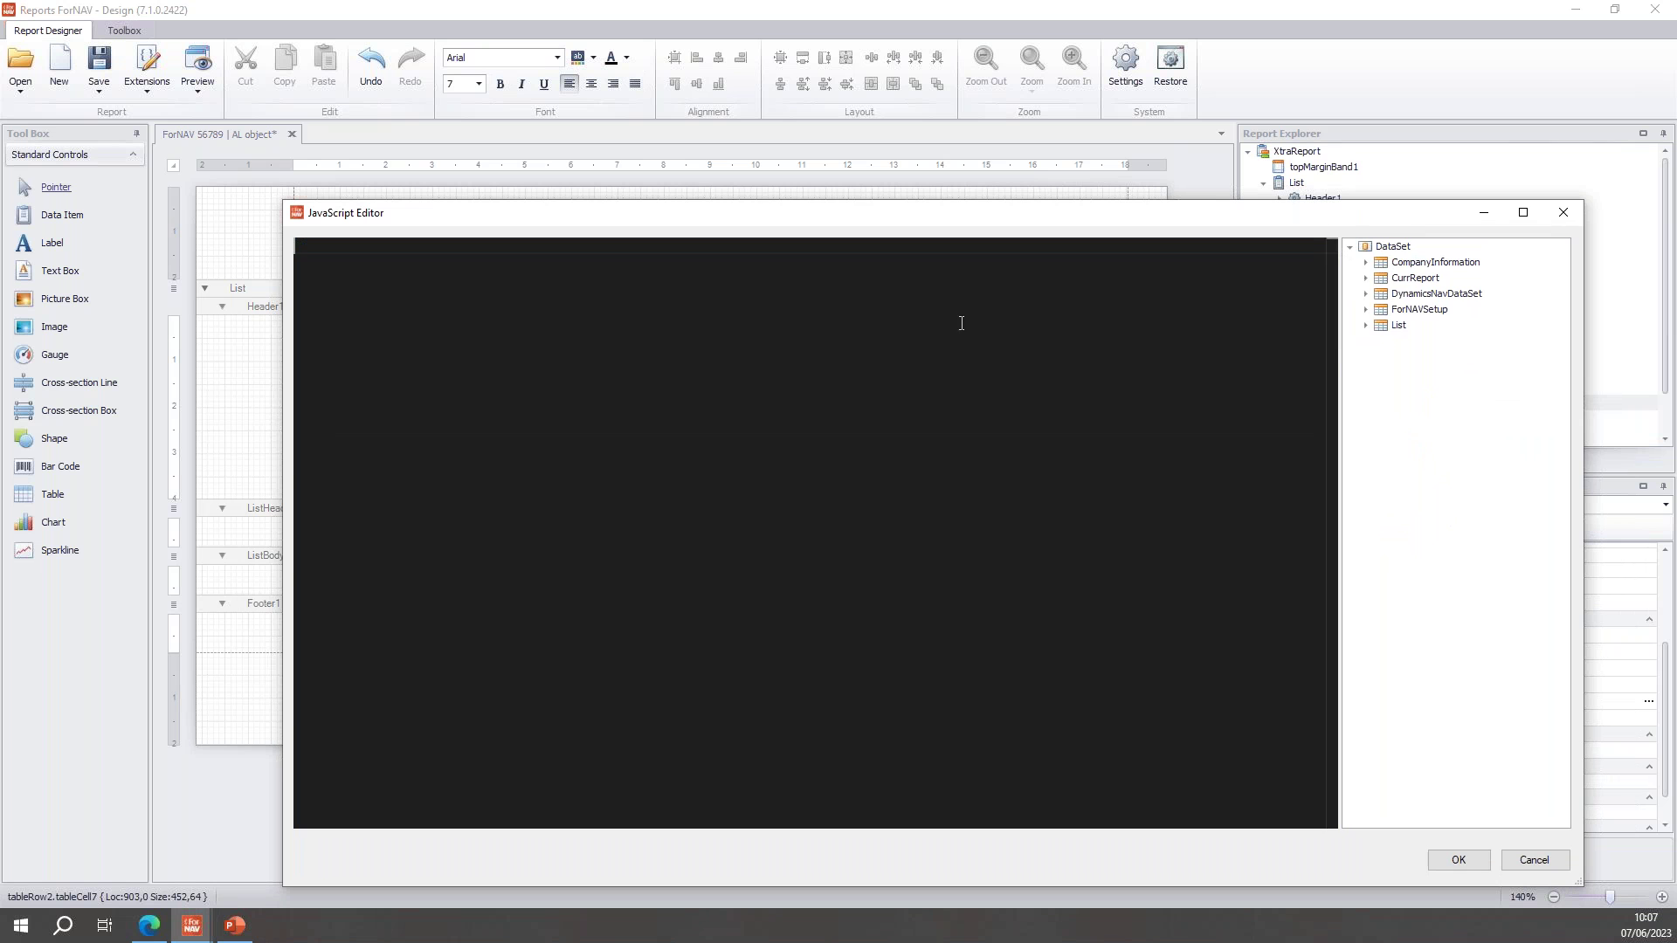
left_click(1366, 294)
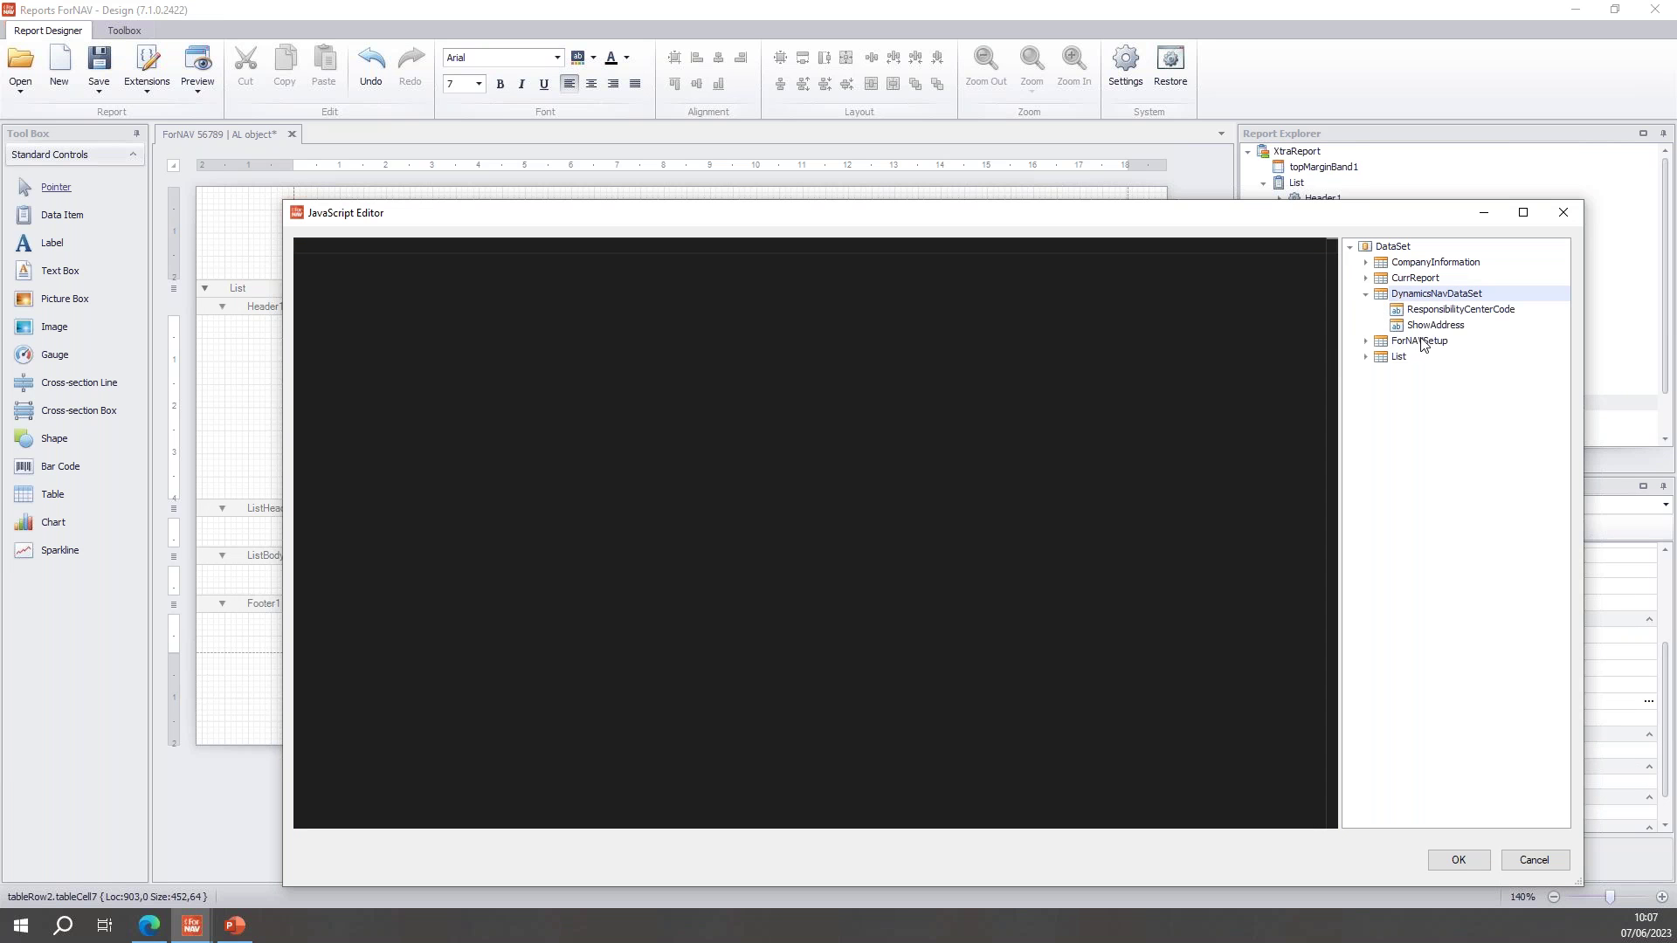
left_click(1485, 860)
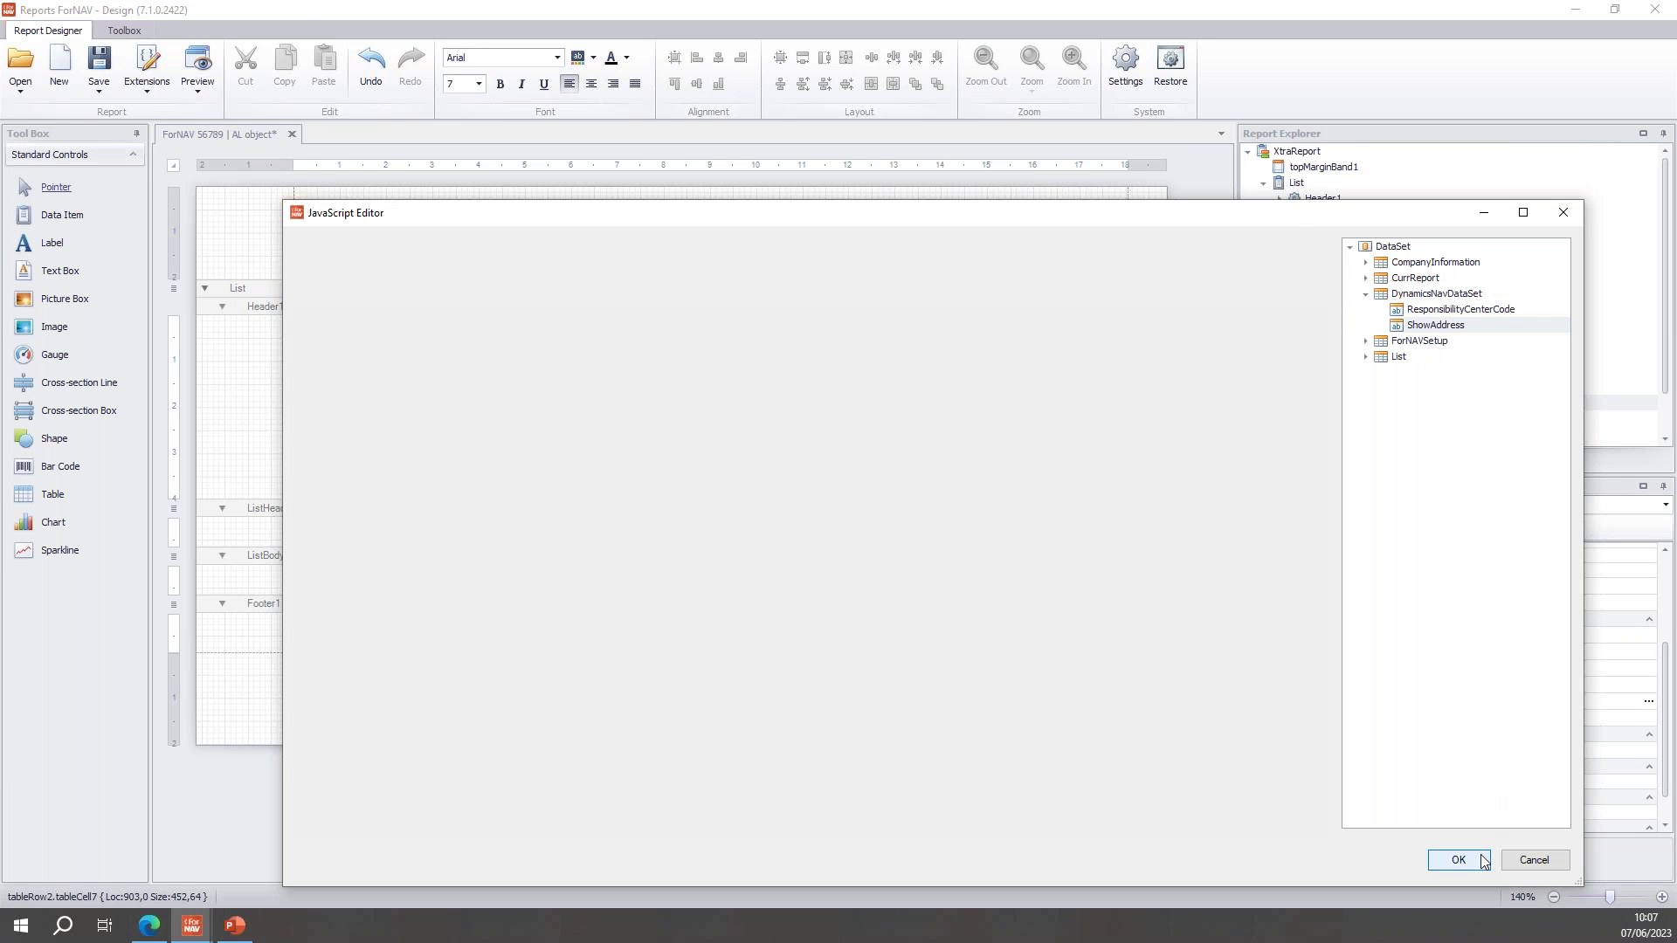
Upload the report to Business Central with Save as Object on Server
left_click(99, 85)
left_click(121, 172)
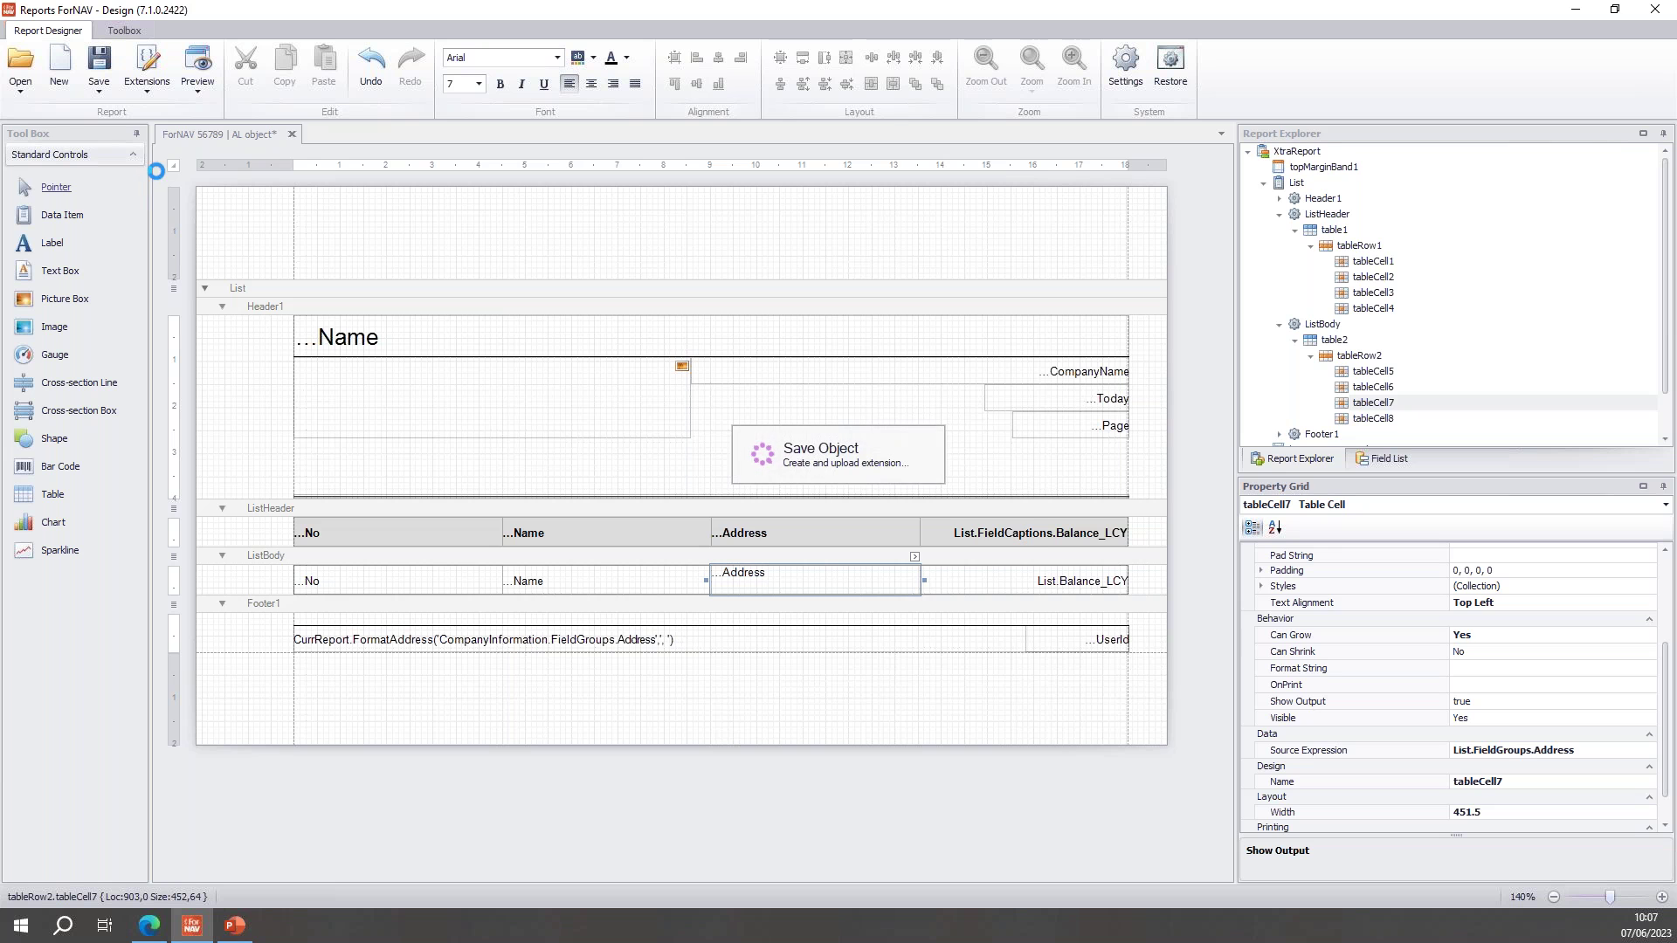
left_click(977, 524)
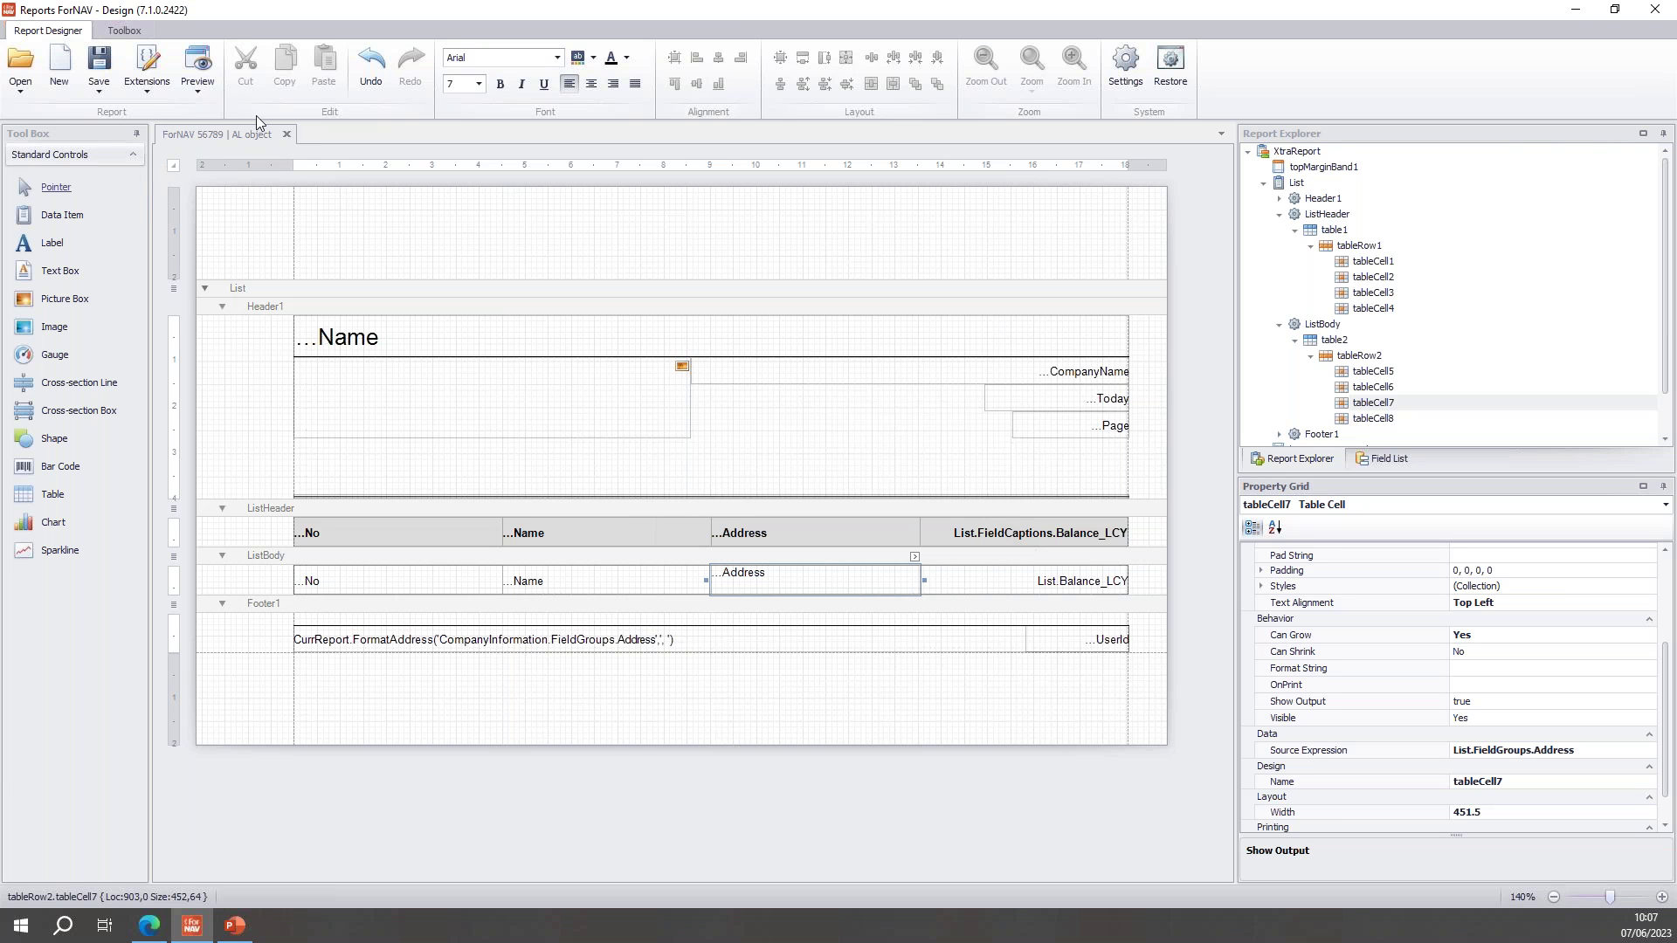
Preview the customer list with Show Address on and zoom in to inspect it
left_click(197, 77)
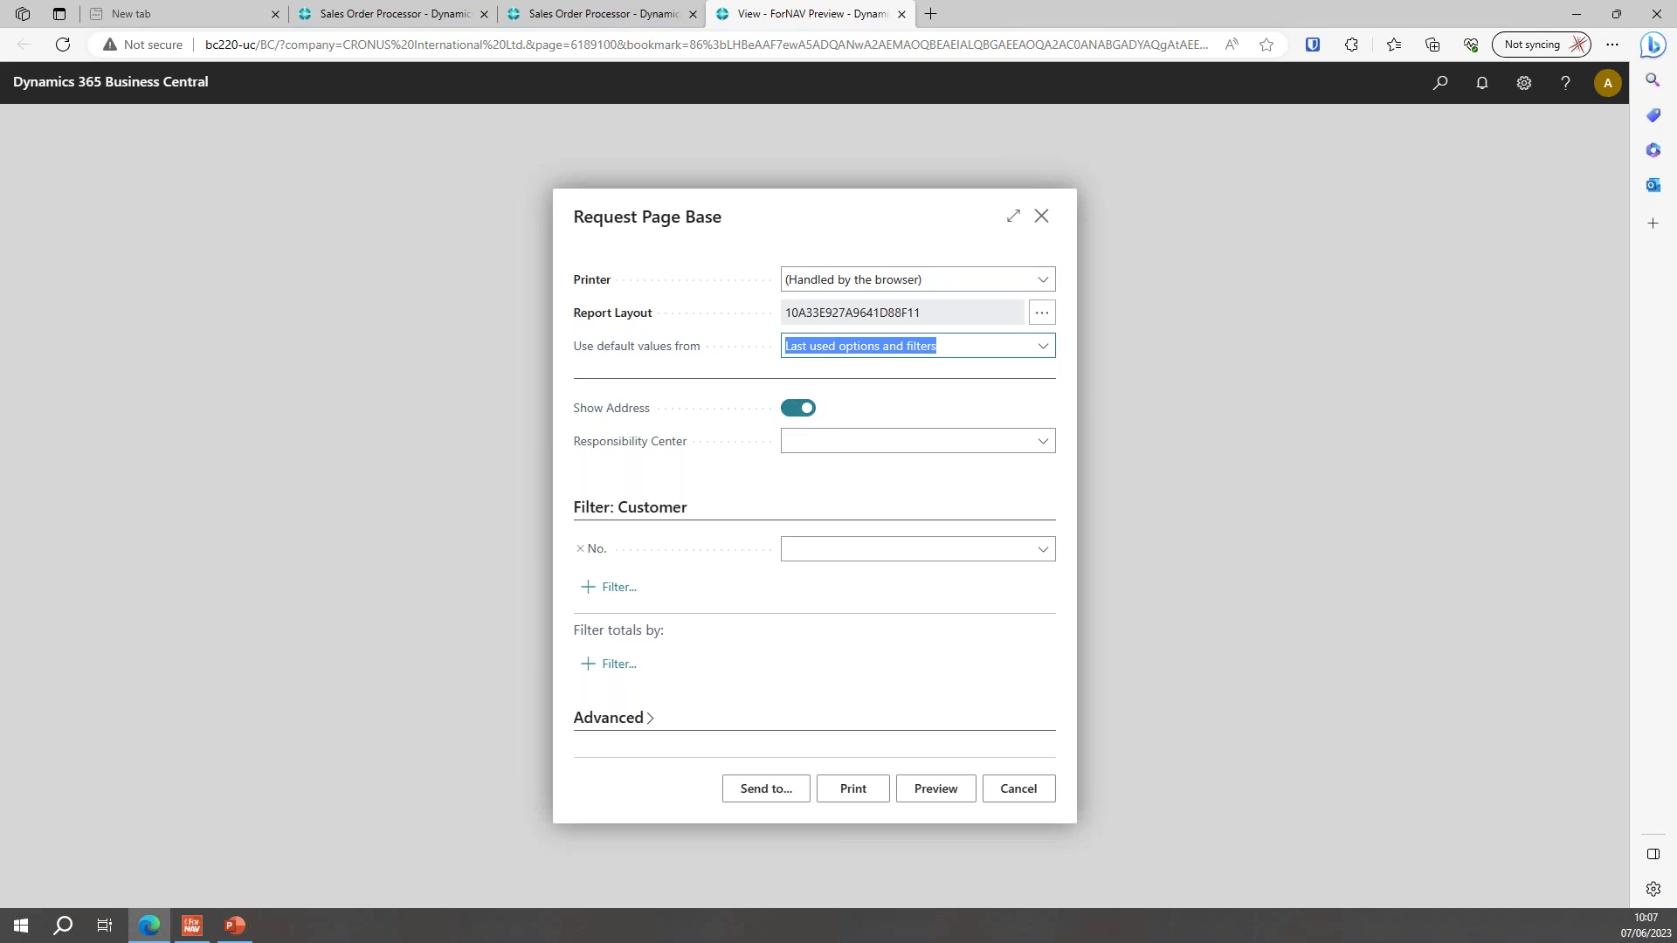
left_click(942, 793)
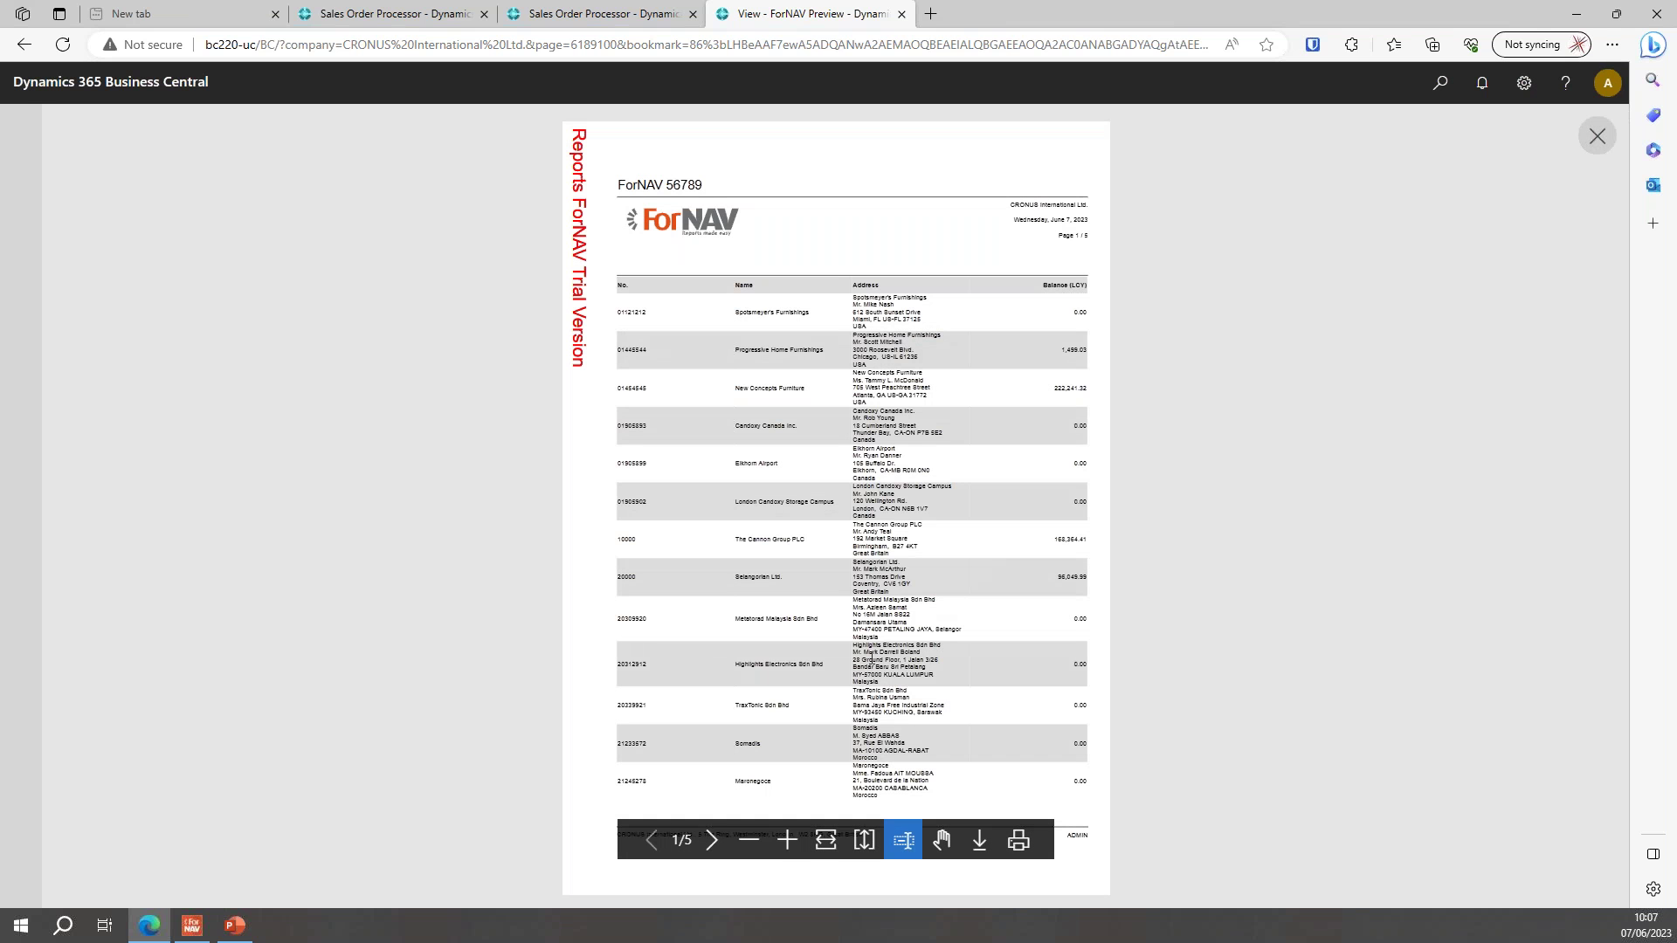
left_click(787, 840)
scroll(997, 589, "up", 1)
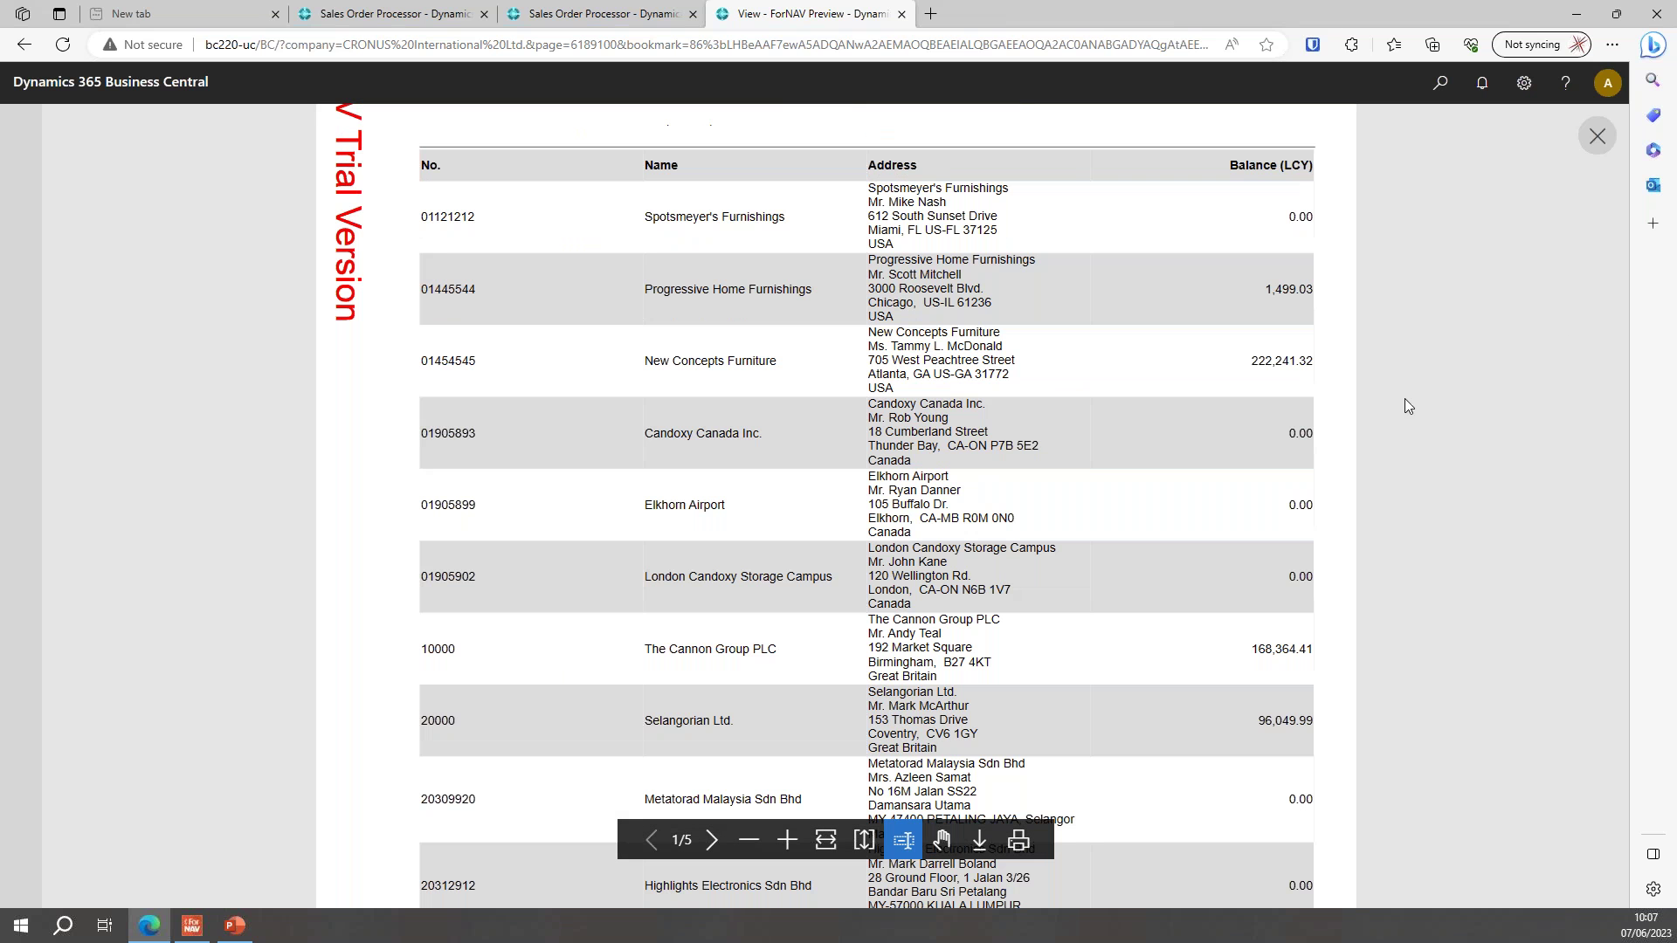
left_click(1606, 141)
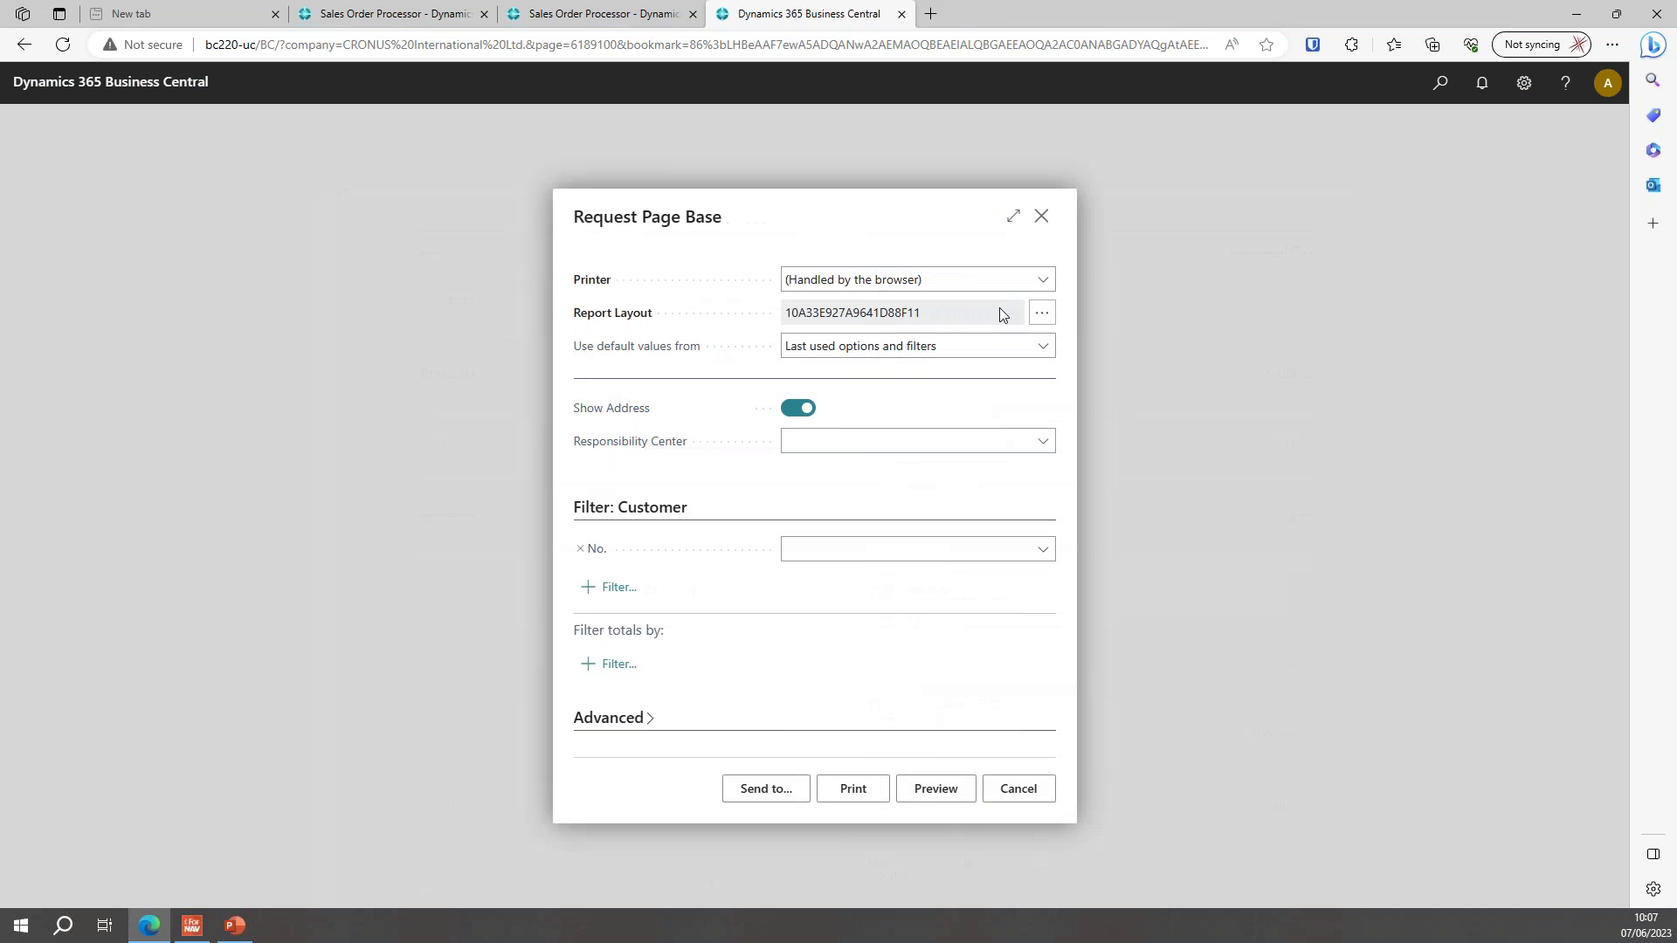
Preview the report again with Show Address off, then close it and leave the page
left_click(795, 409)
left_click(936, 800)
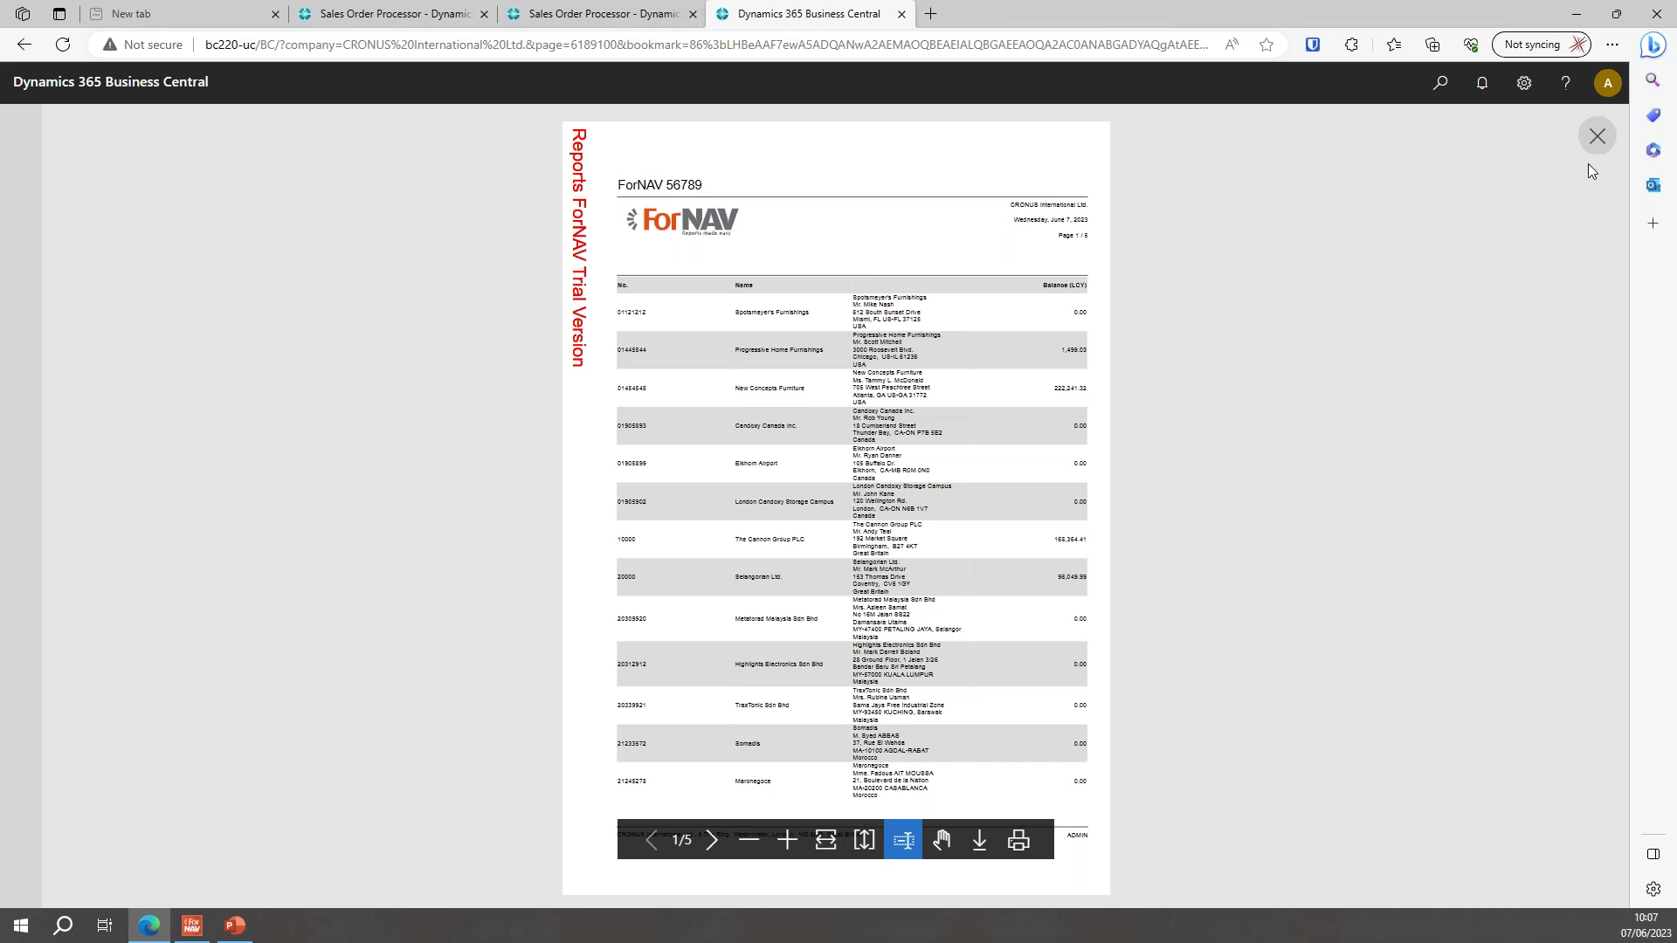
left_click(1598, 136)
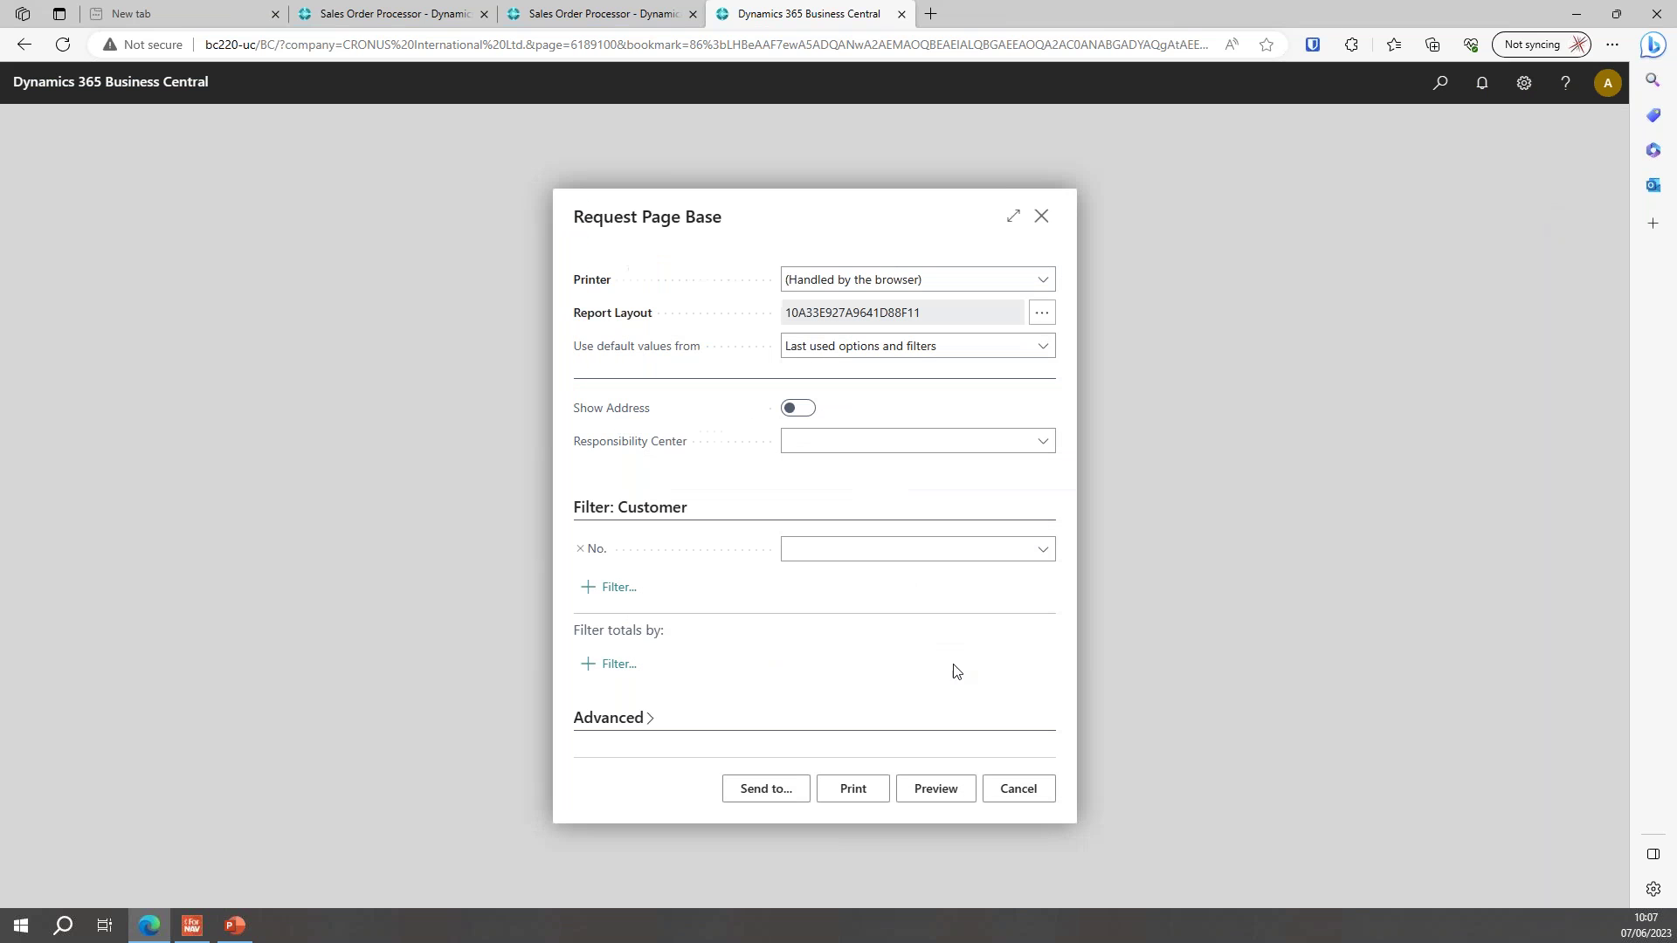
left_click(809, 418)
left_click(809, 418)
left_click(926, 788)
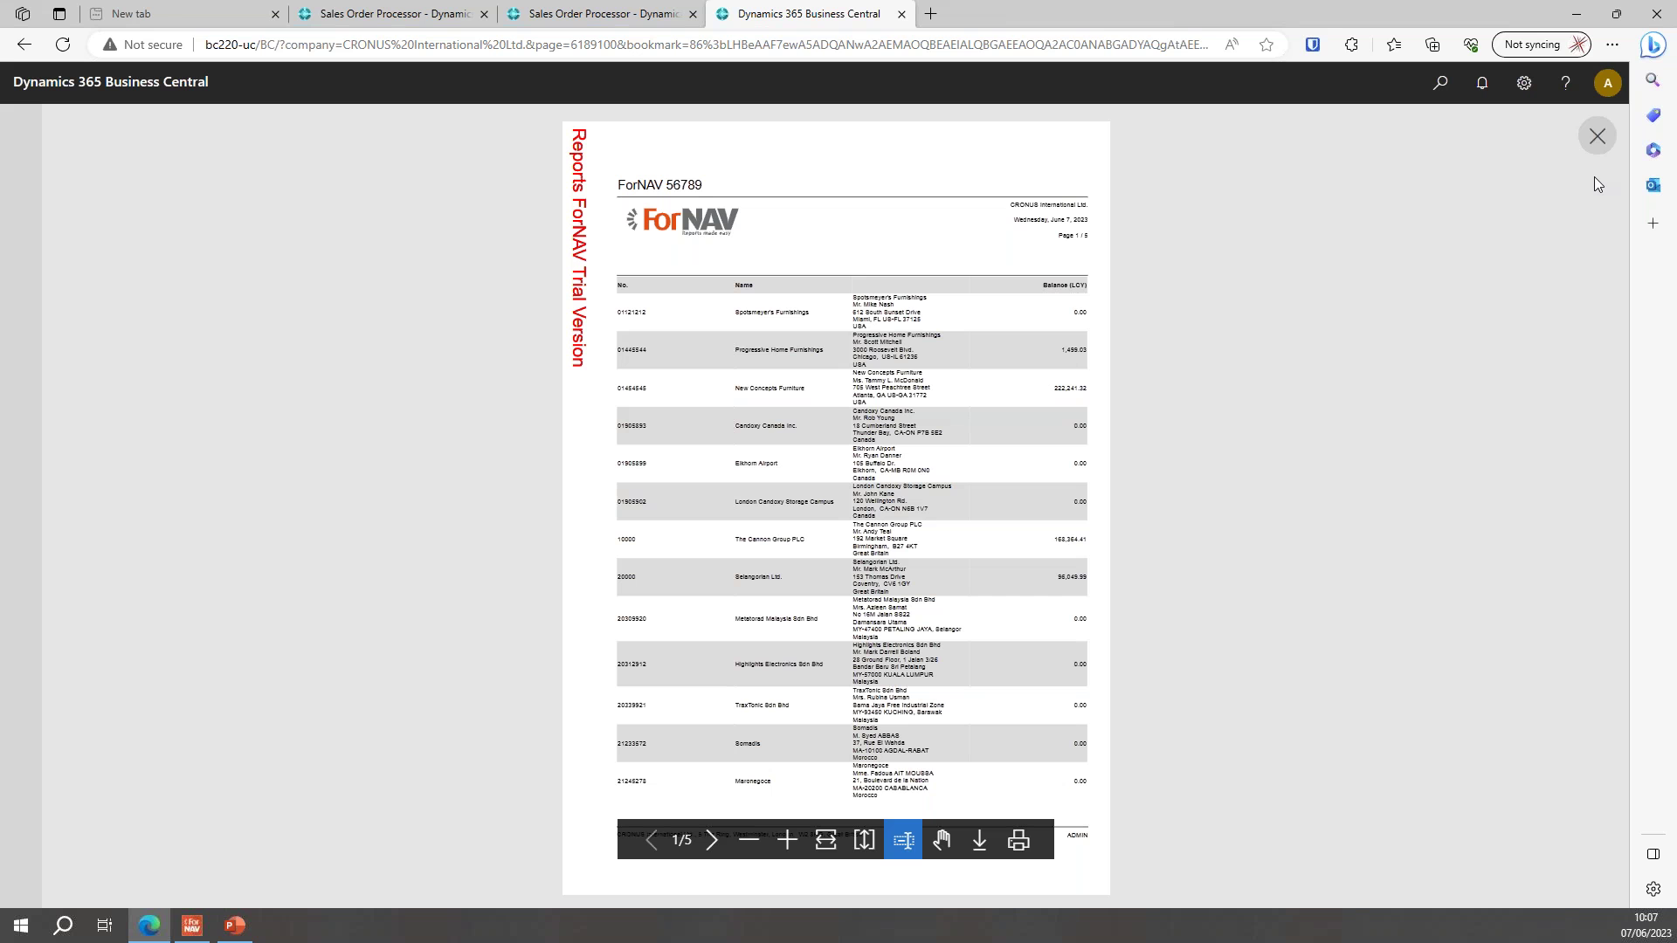
left_click(1595, 140)
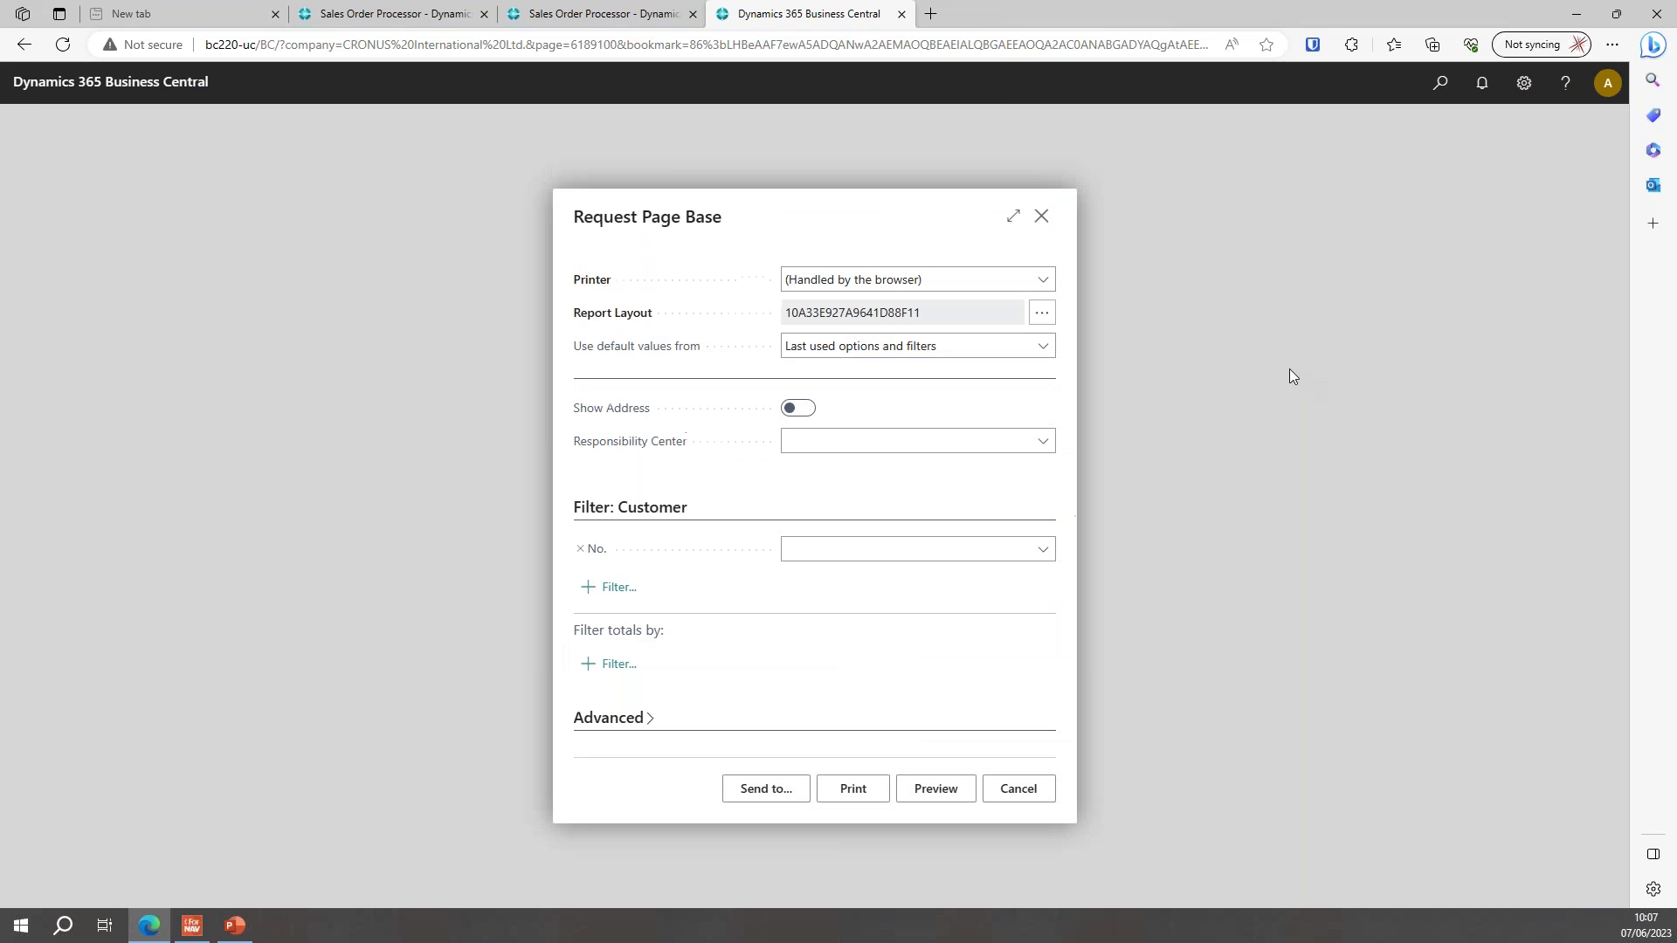
left_click(899, 140)
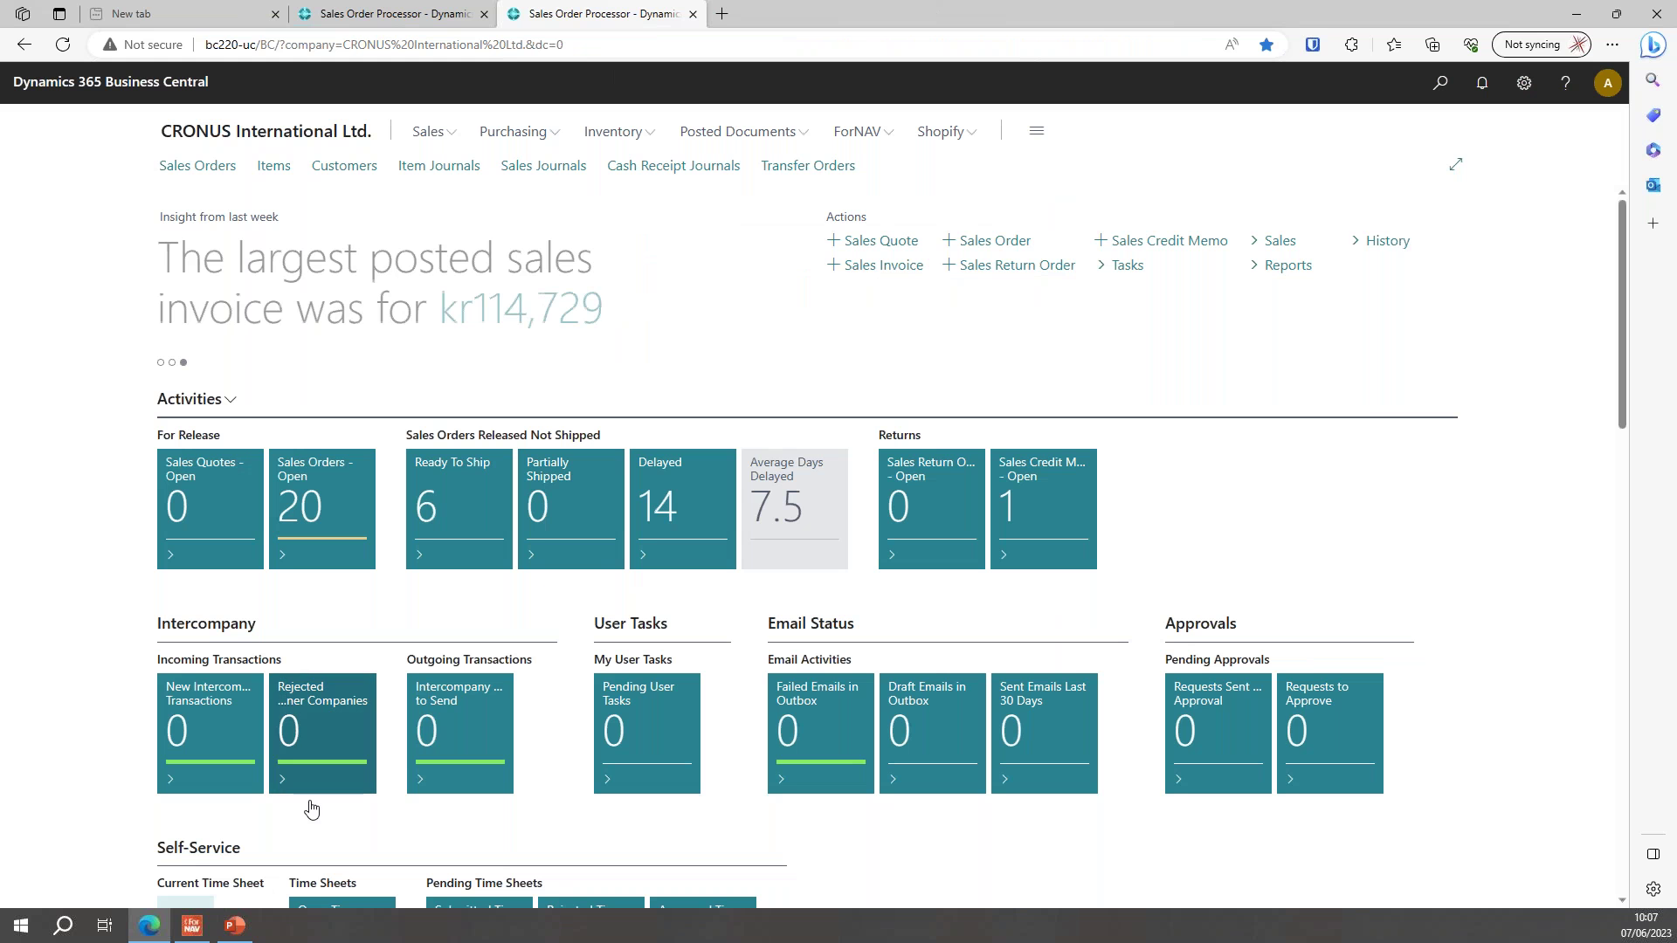
Set the Address data cell's Show Output to DynamicsNavDataSet.ShowAddress
key("alt+Tab")
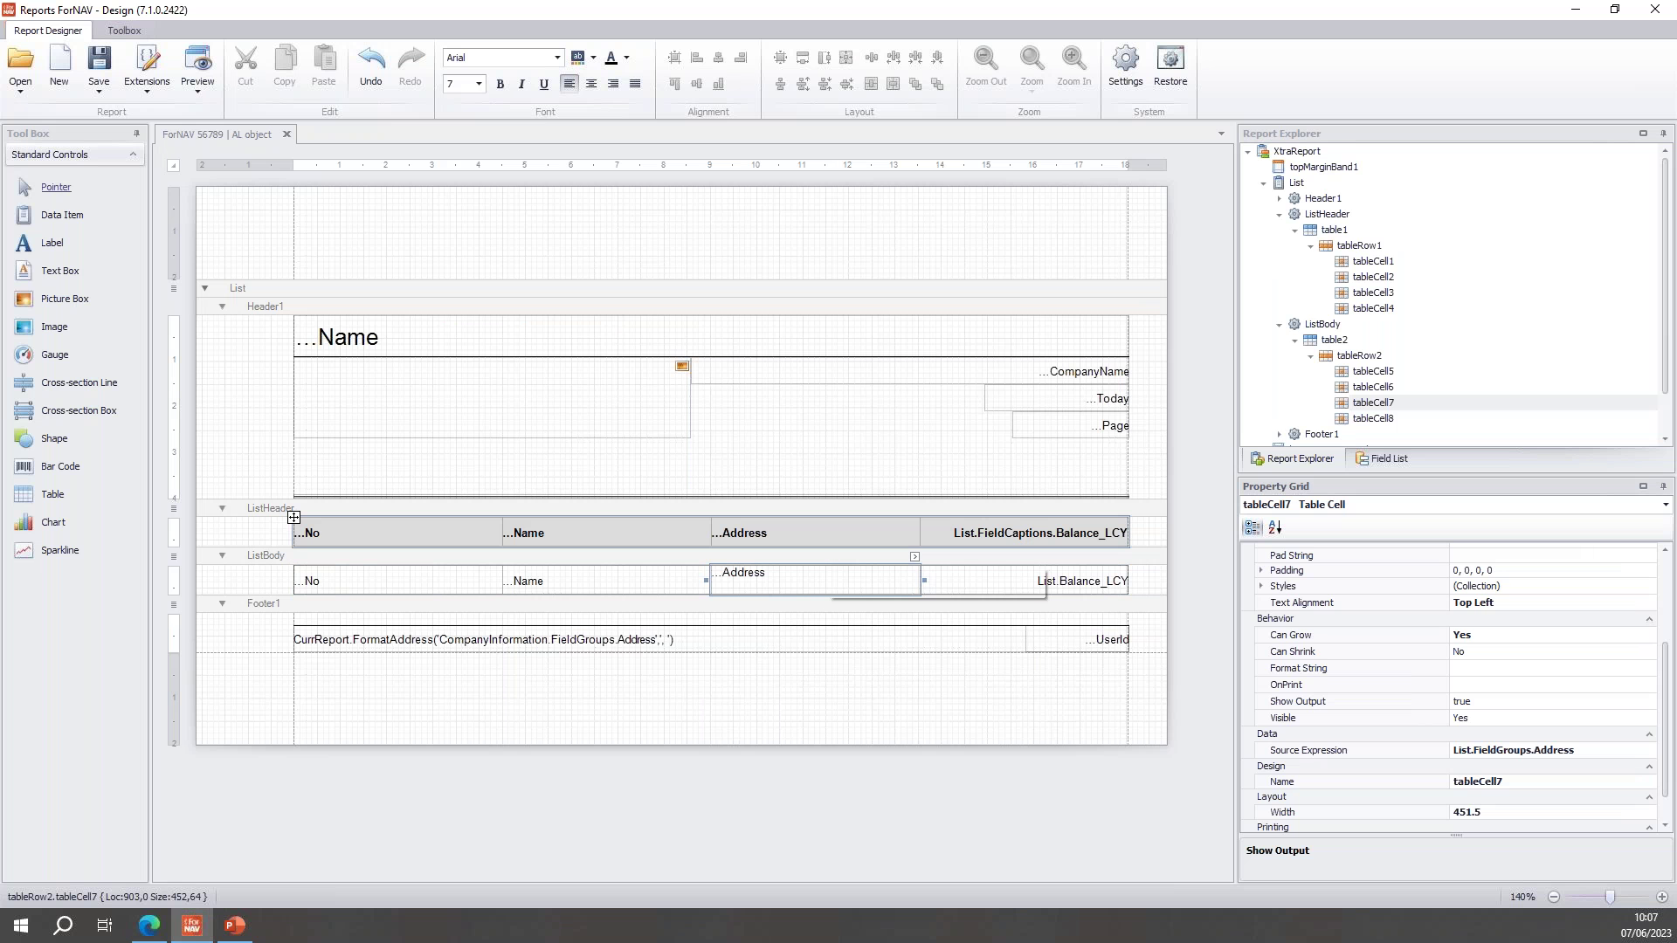
left_click(1576, 701)
left_click(1648, 701)
key("Escape")
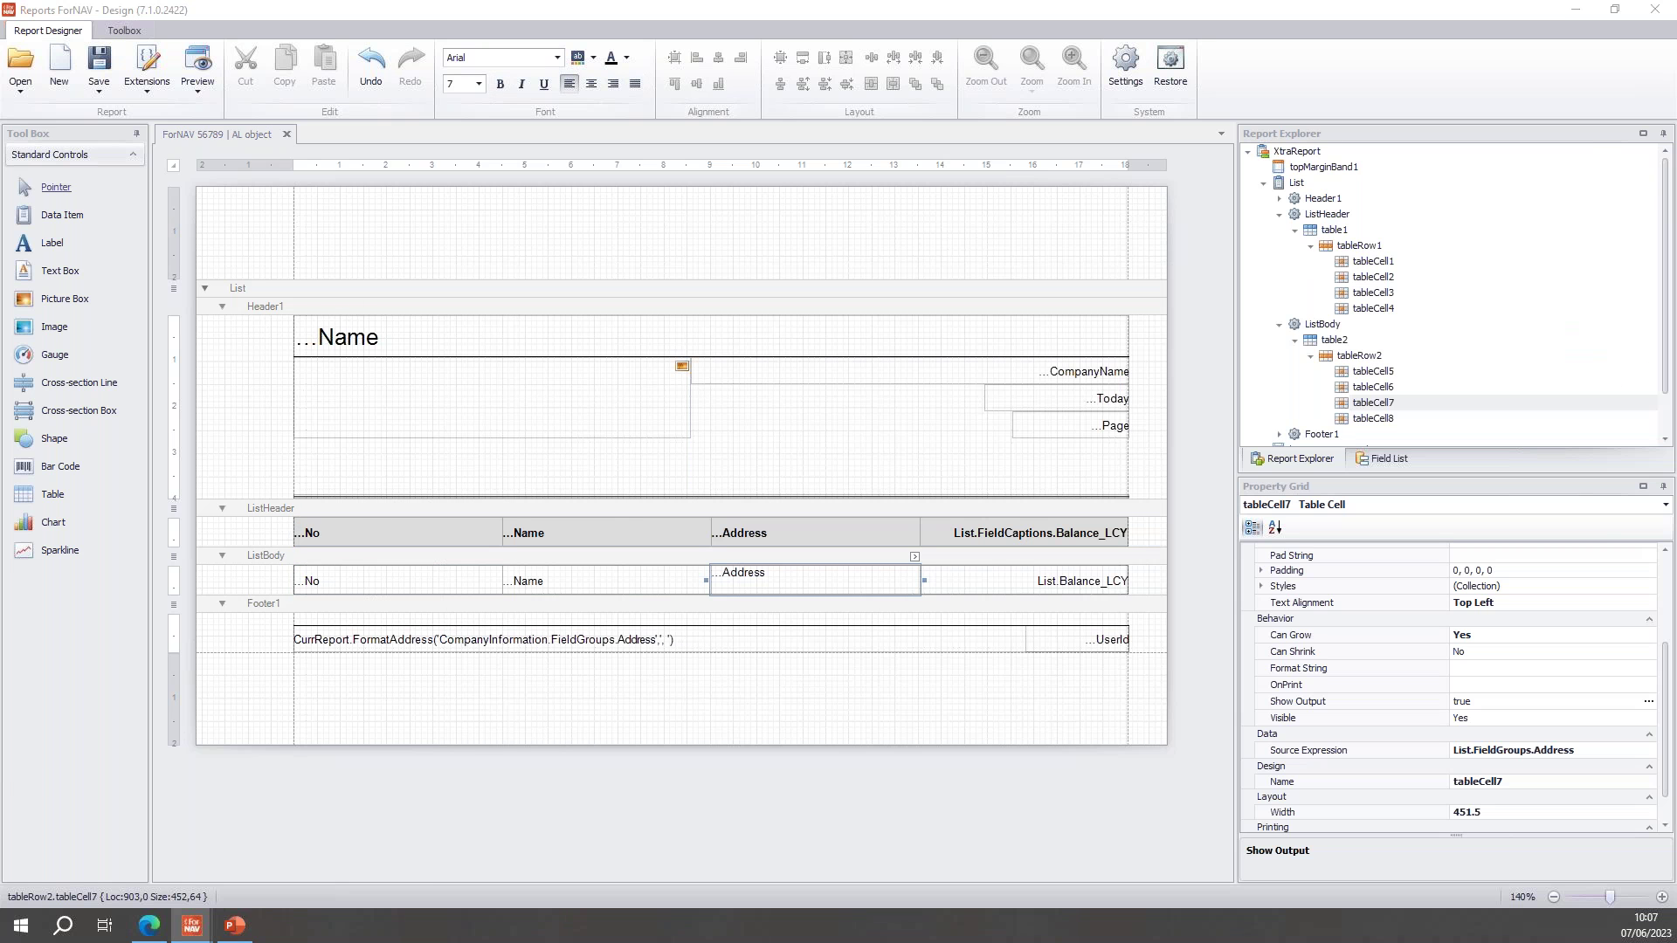
left_click(1648, 702)
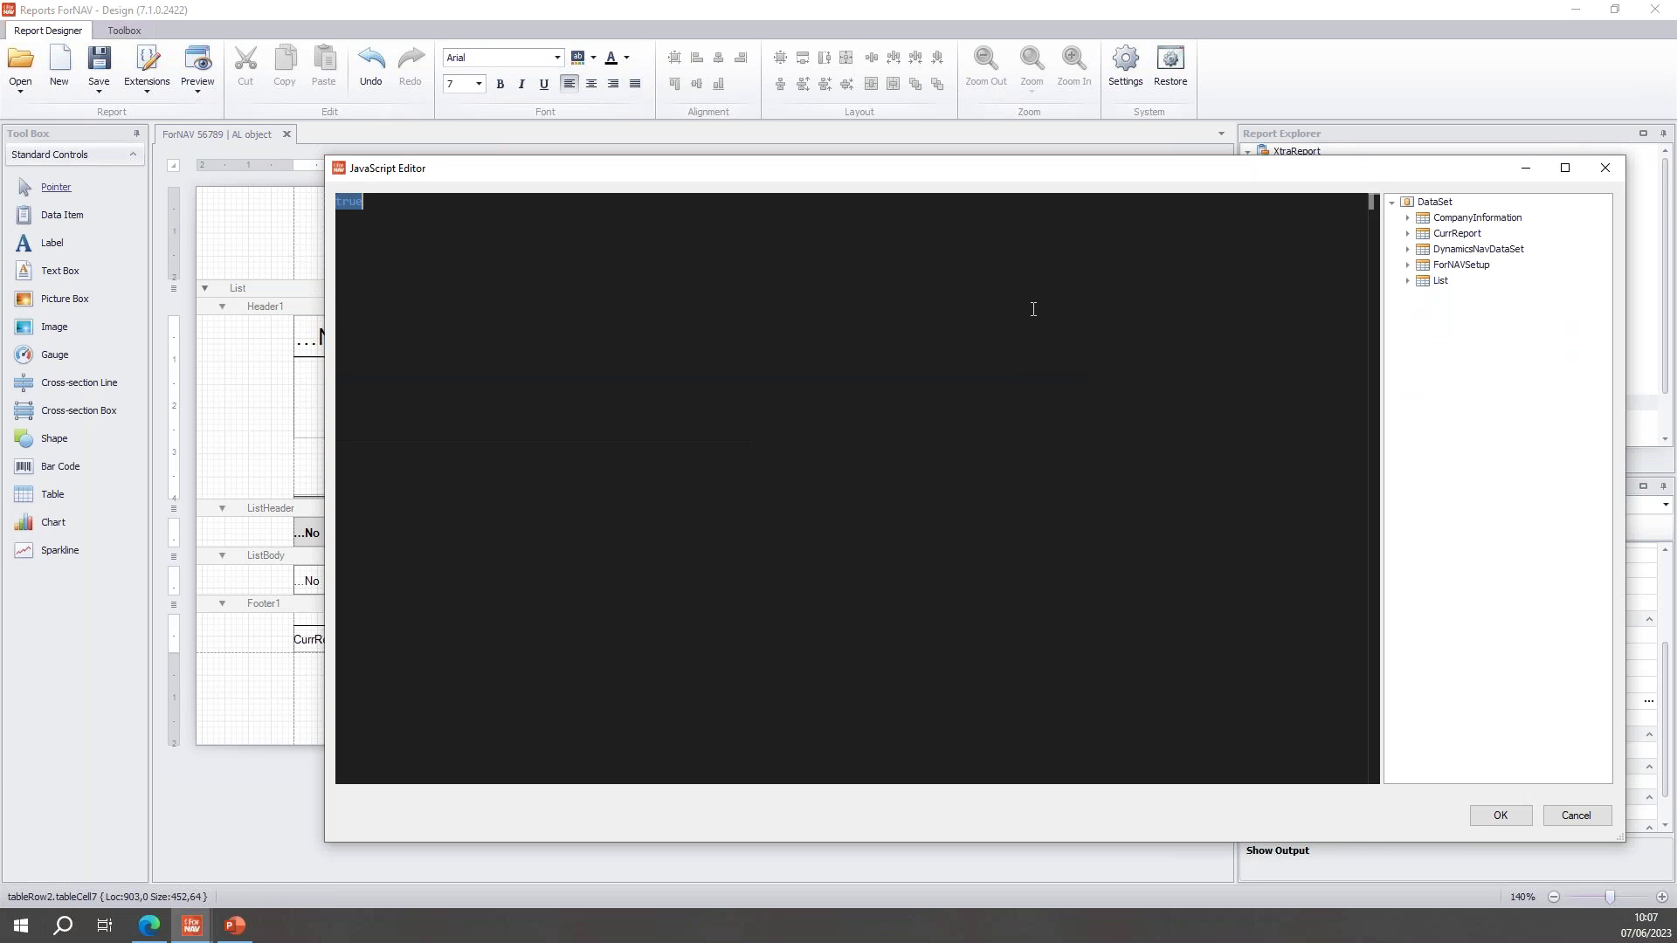
key("Delete")
left_click(1407, 249)
double_click(1467, 281)
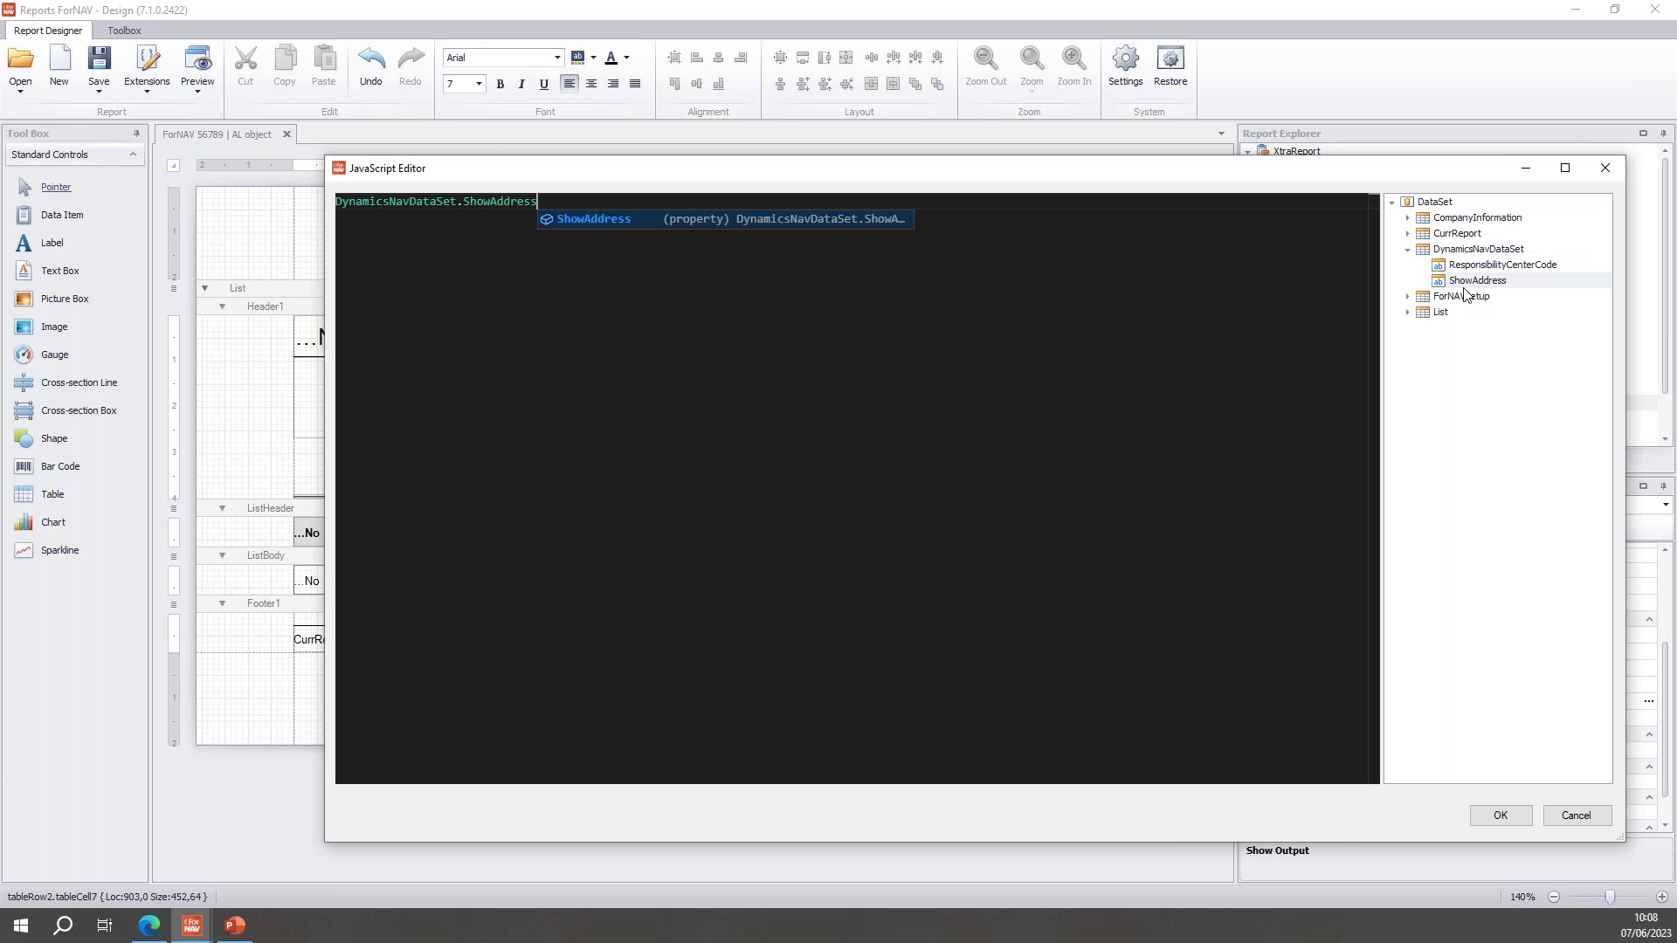
left_click(1500, 816)
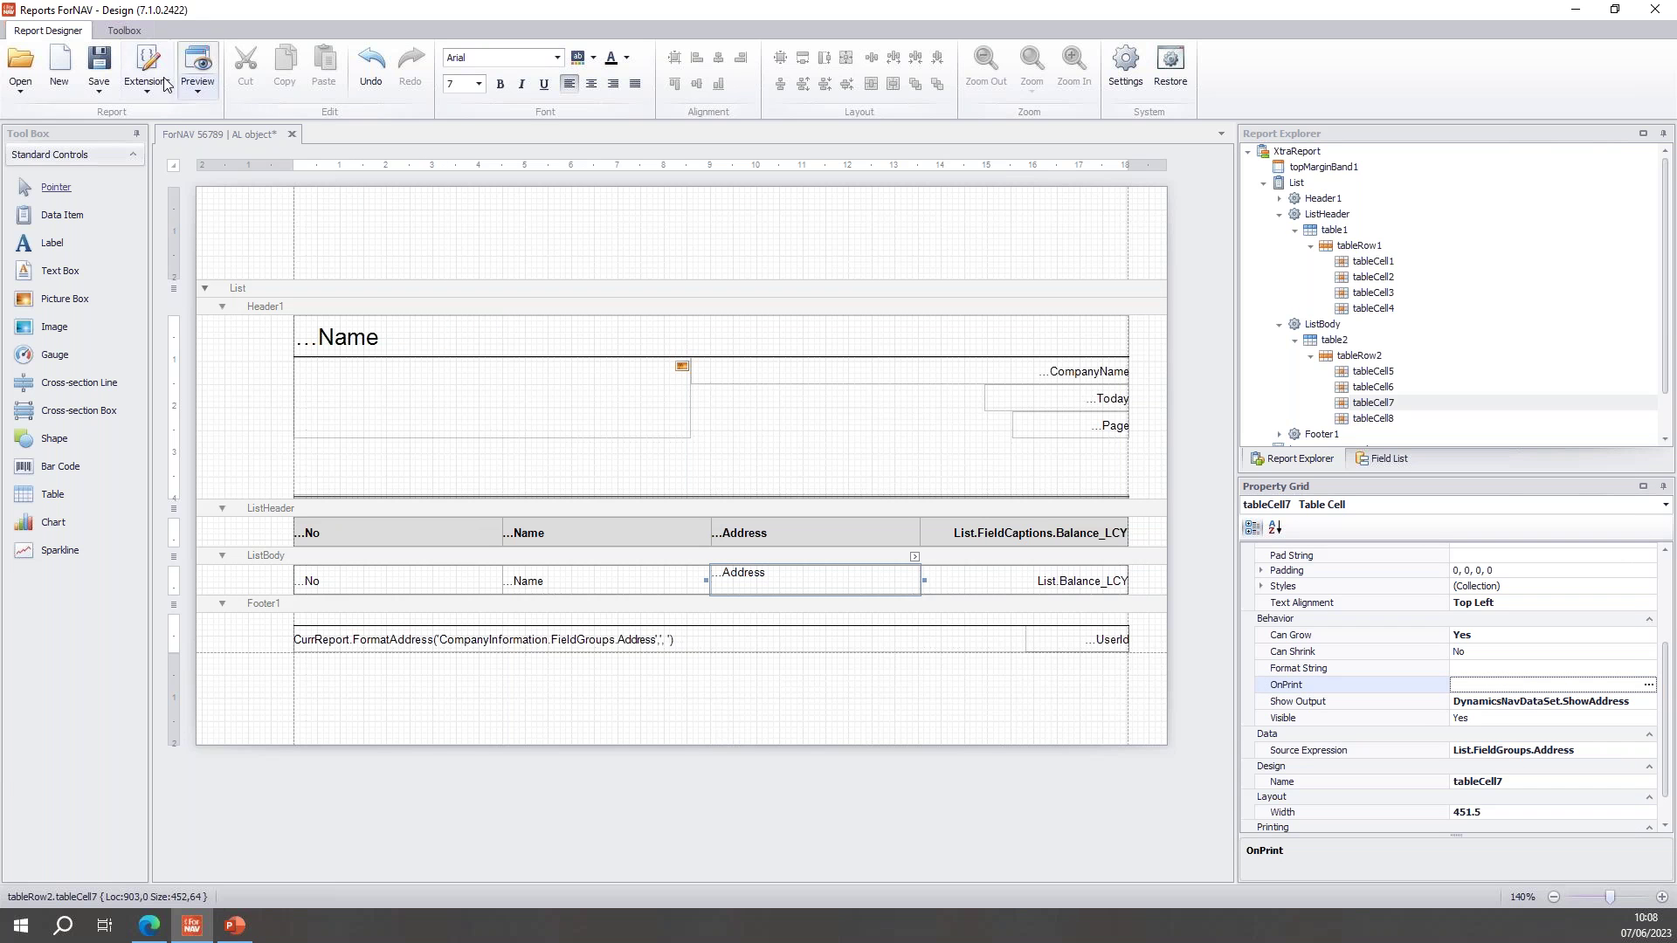
Re-upload the report with Save as Object on Server and return to Business Central
left_click(107, 92)
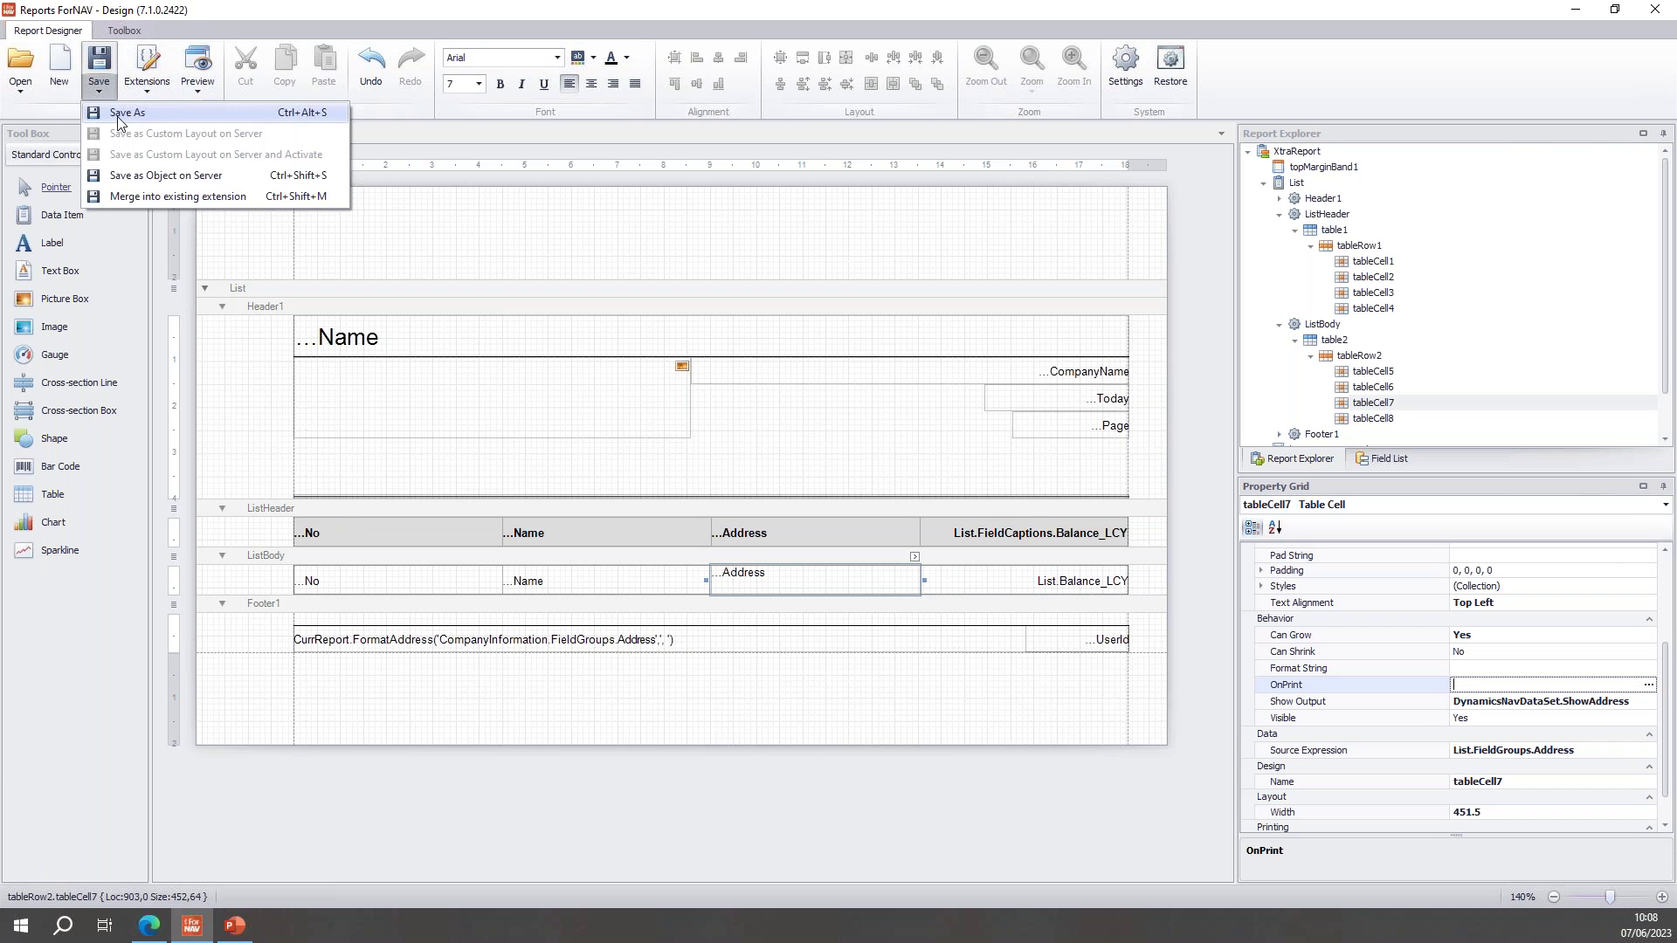
left_click(142, 175)
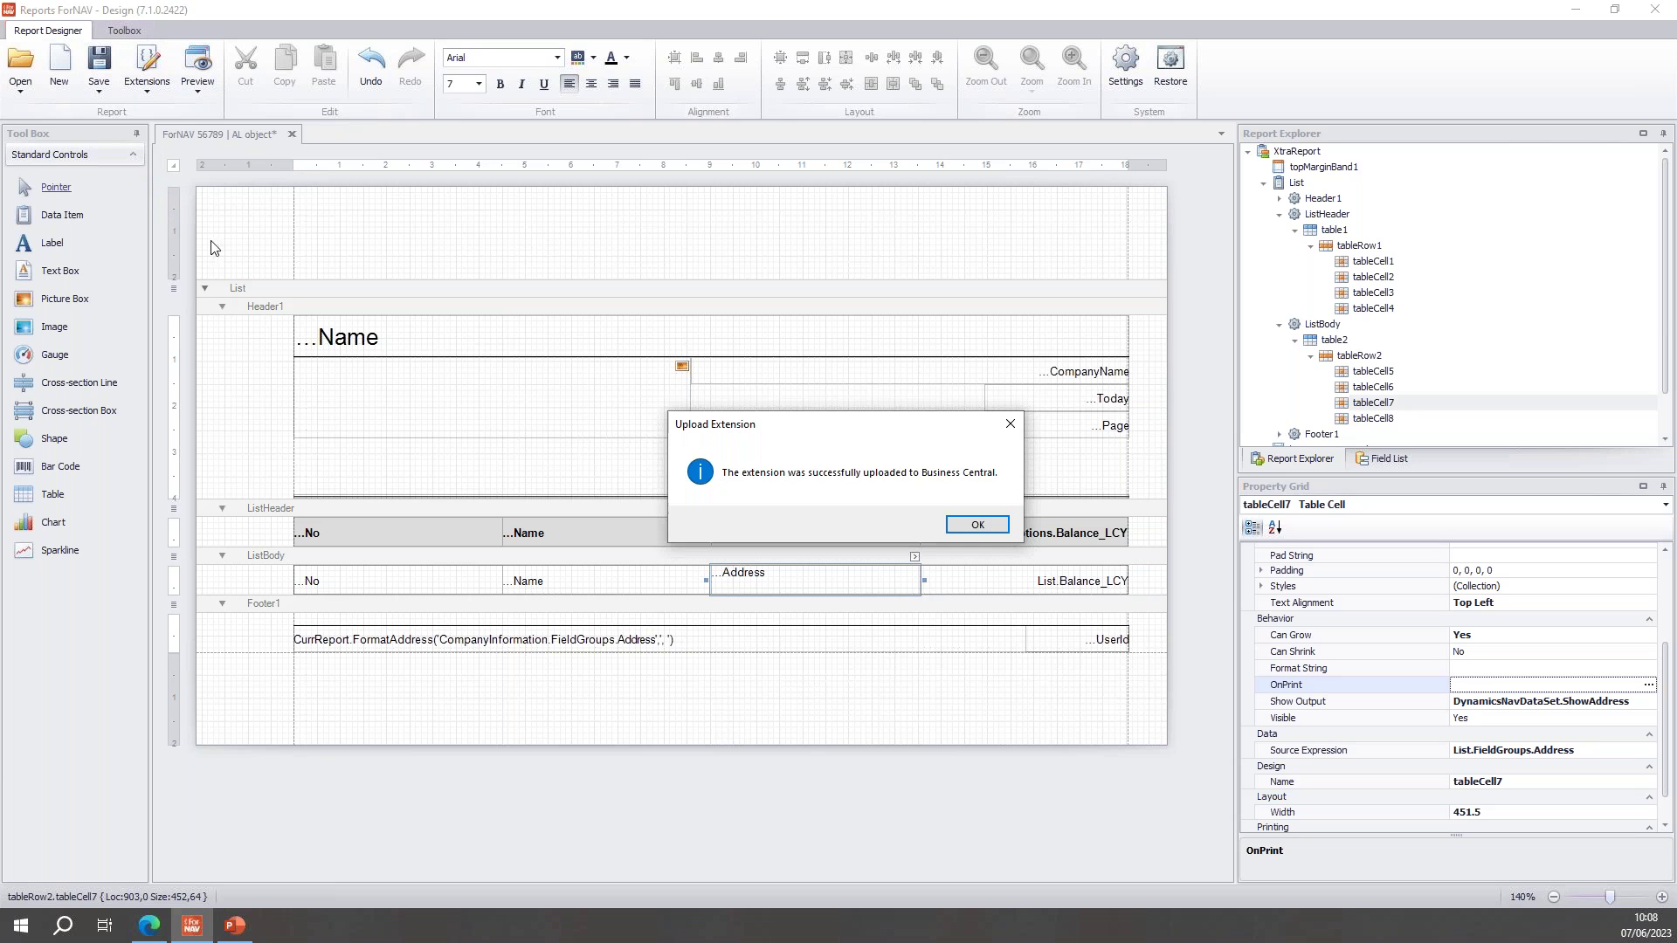
left_click(965, 525)
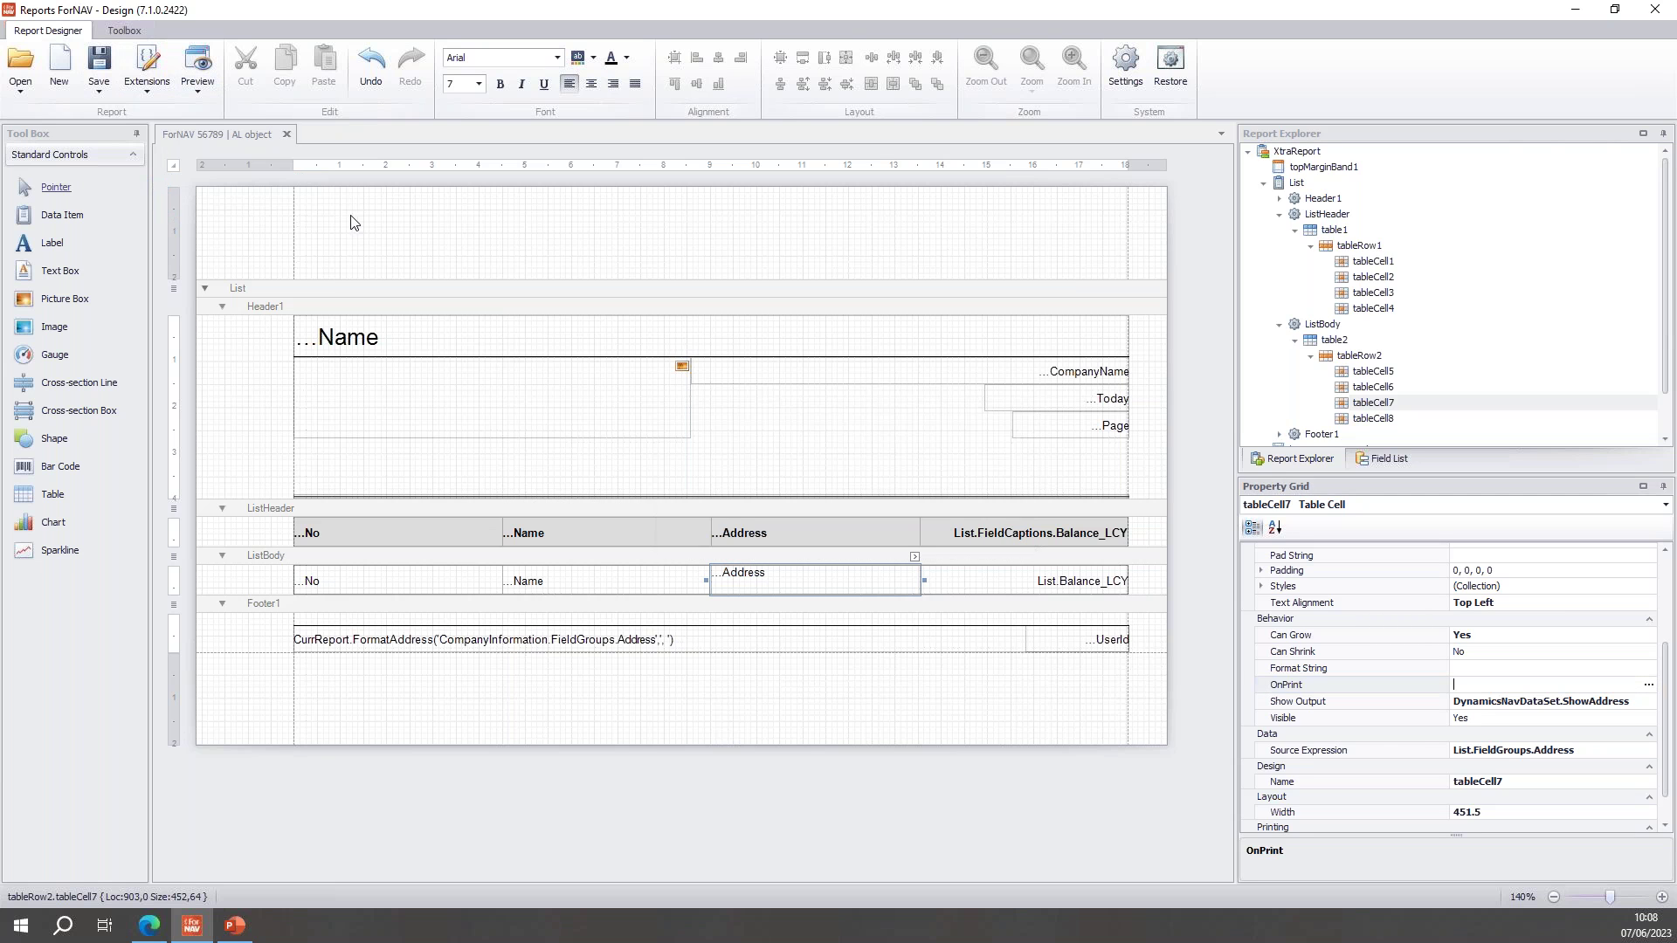
left_click(186, 63)
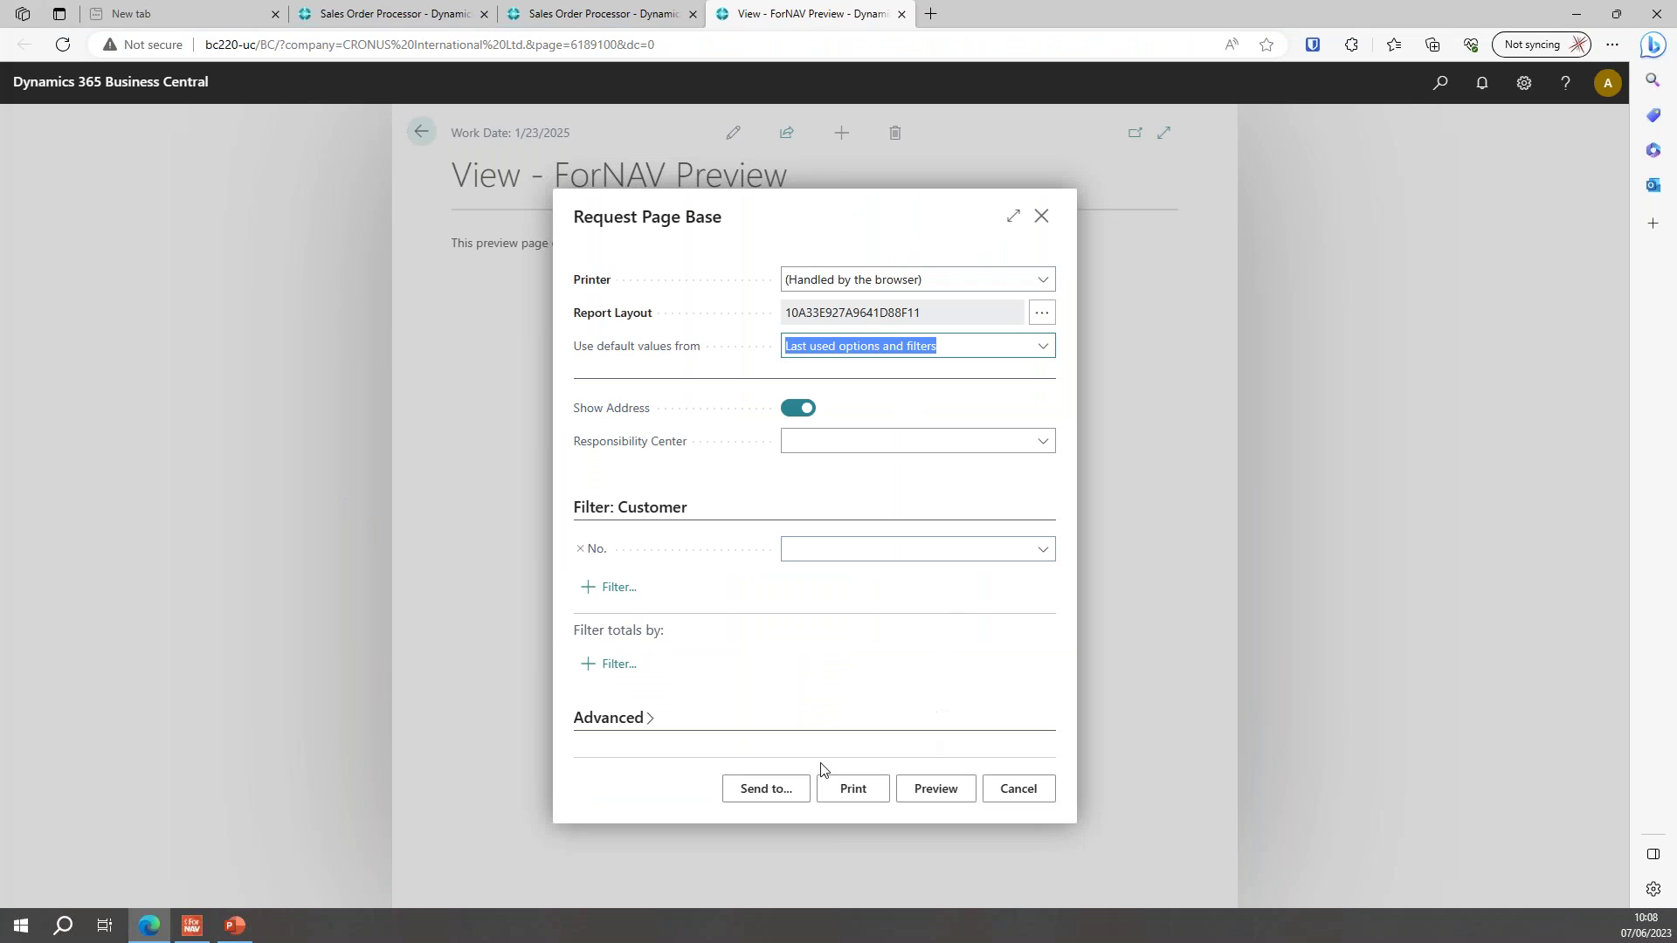
Preview the customer list with Show Address off, zoom in, then close and leave the preview
left_click(790, 408)
left_click(937, 788)
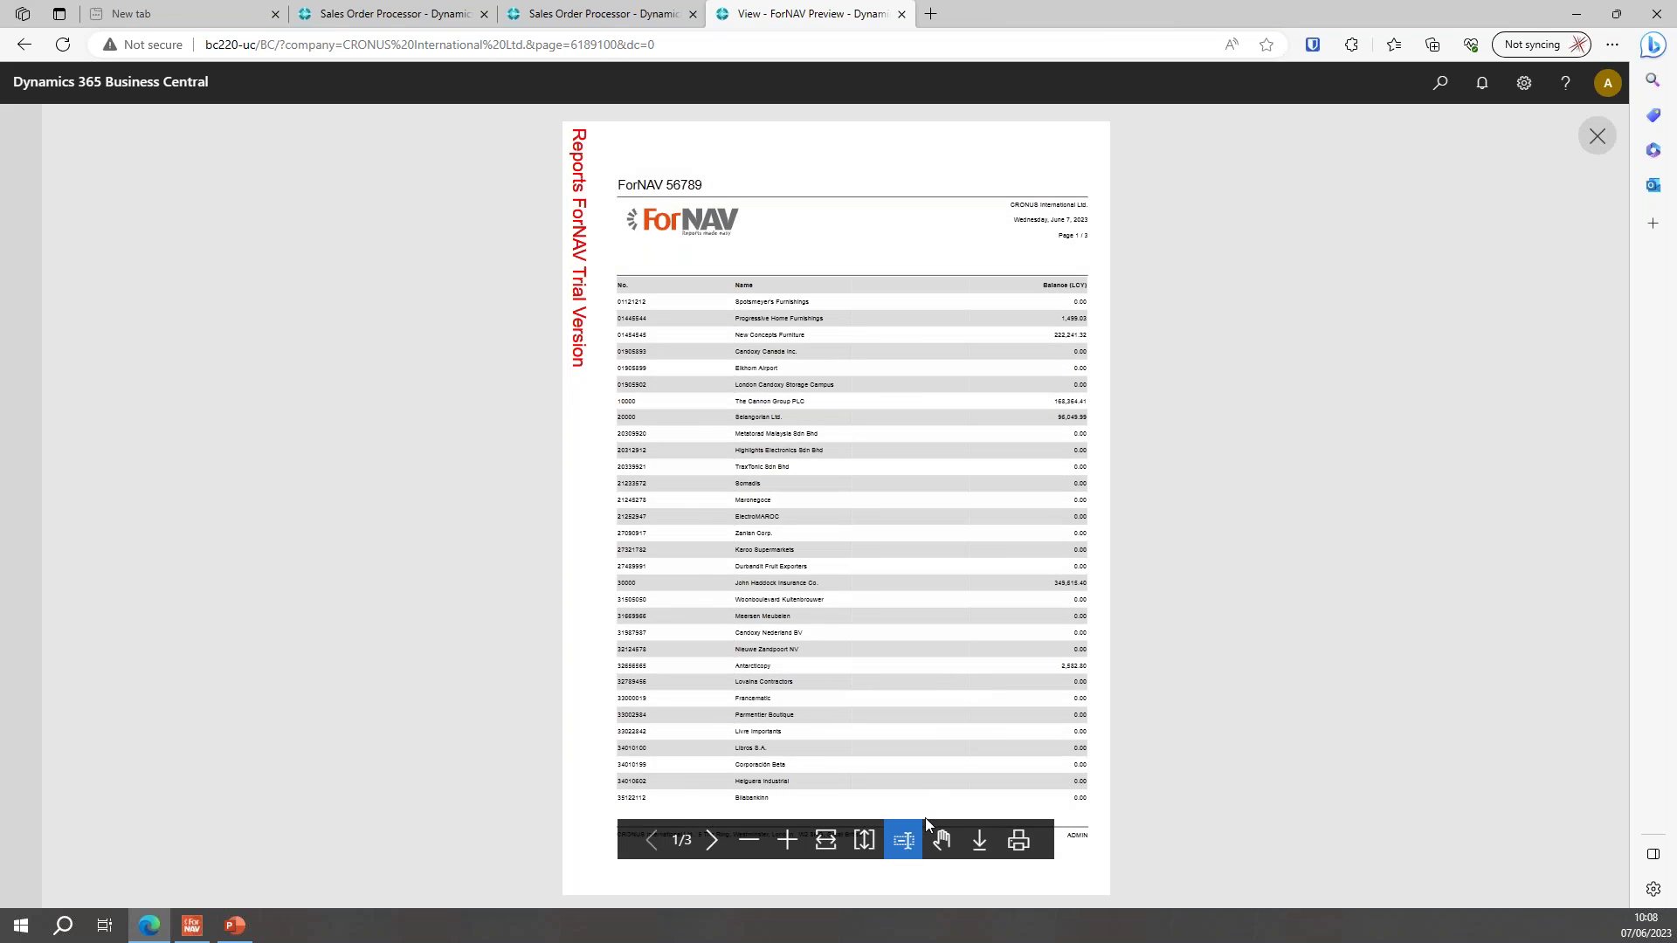
left_click(787, 840)
left_click(787, 840)
scroll(881, 659, "up", 1)
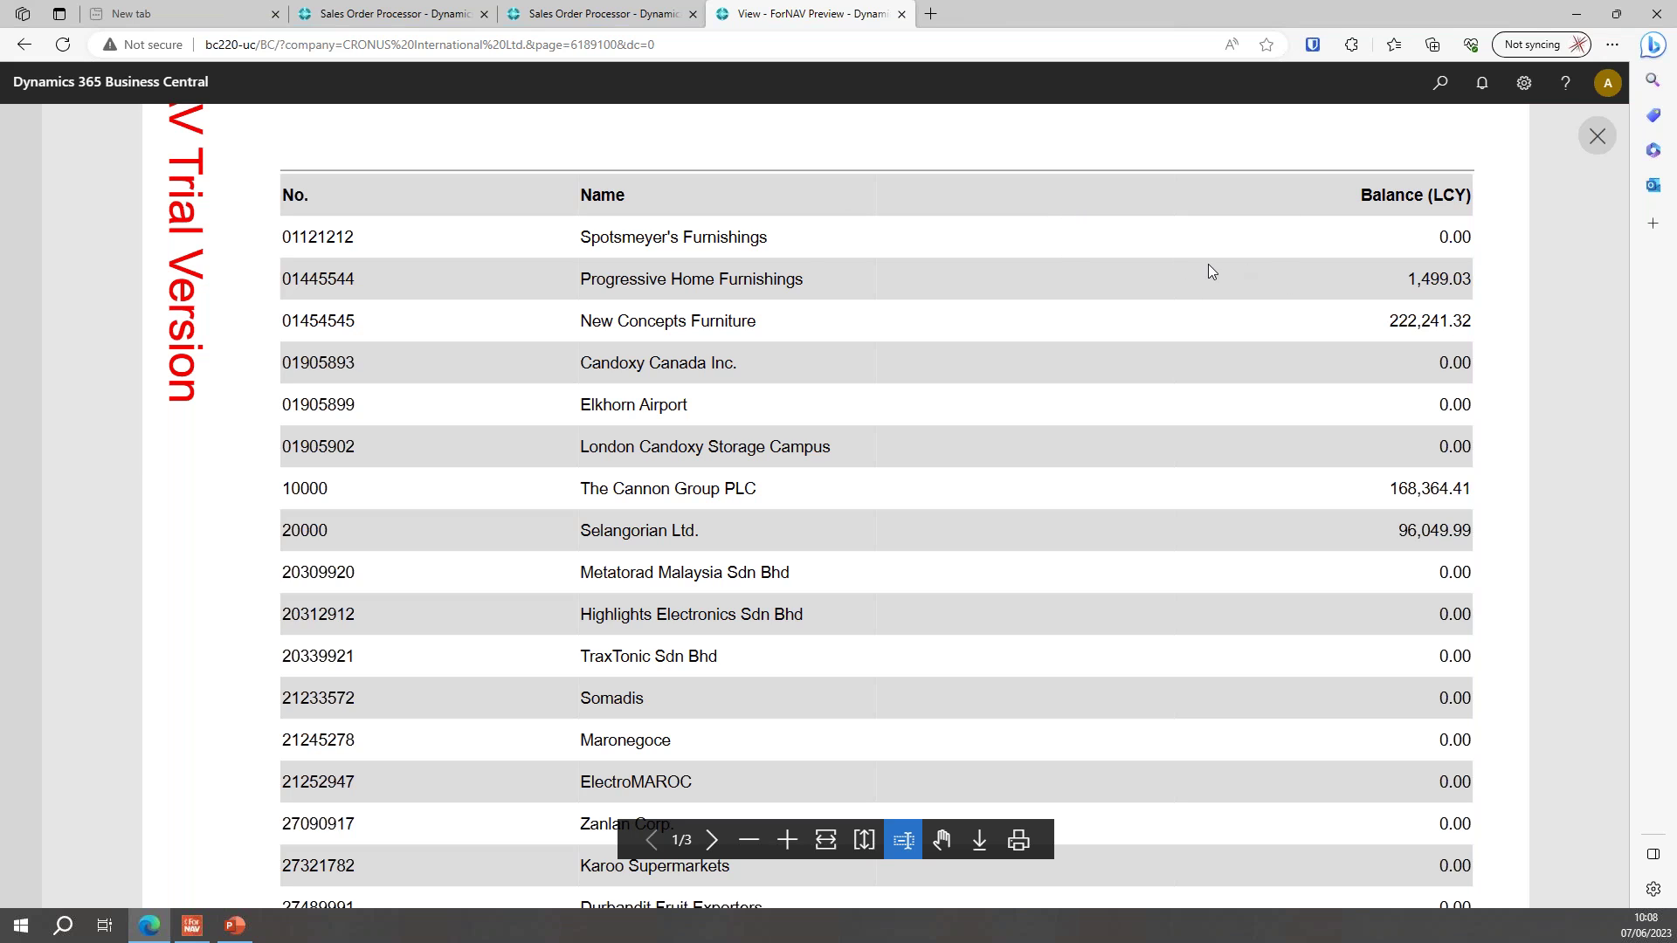
left_click(1596, 137)
left_click(879, 148)
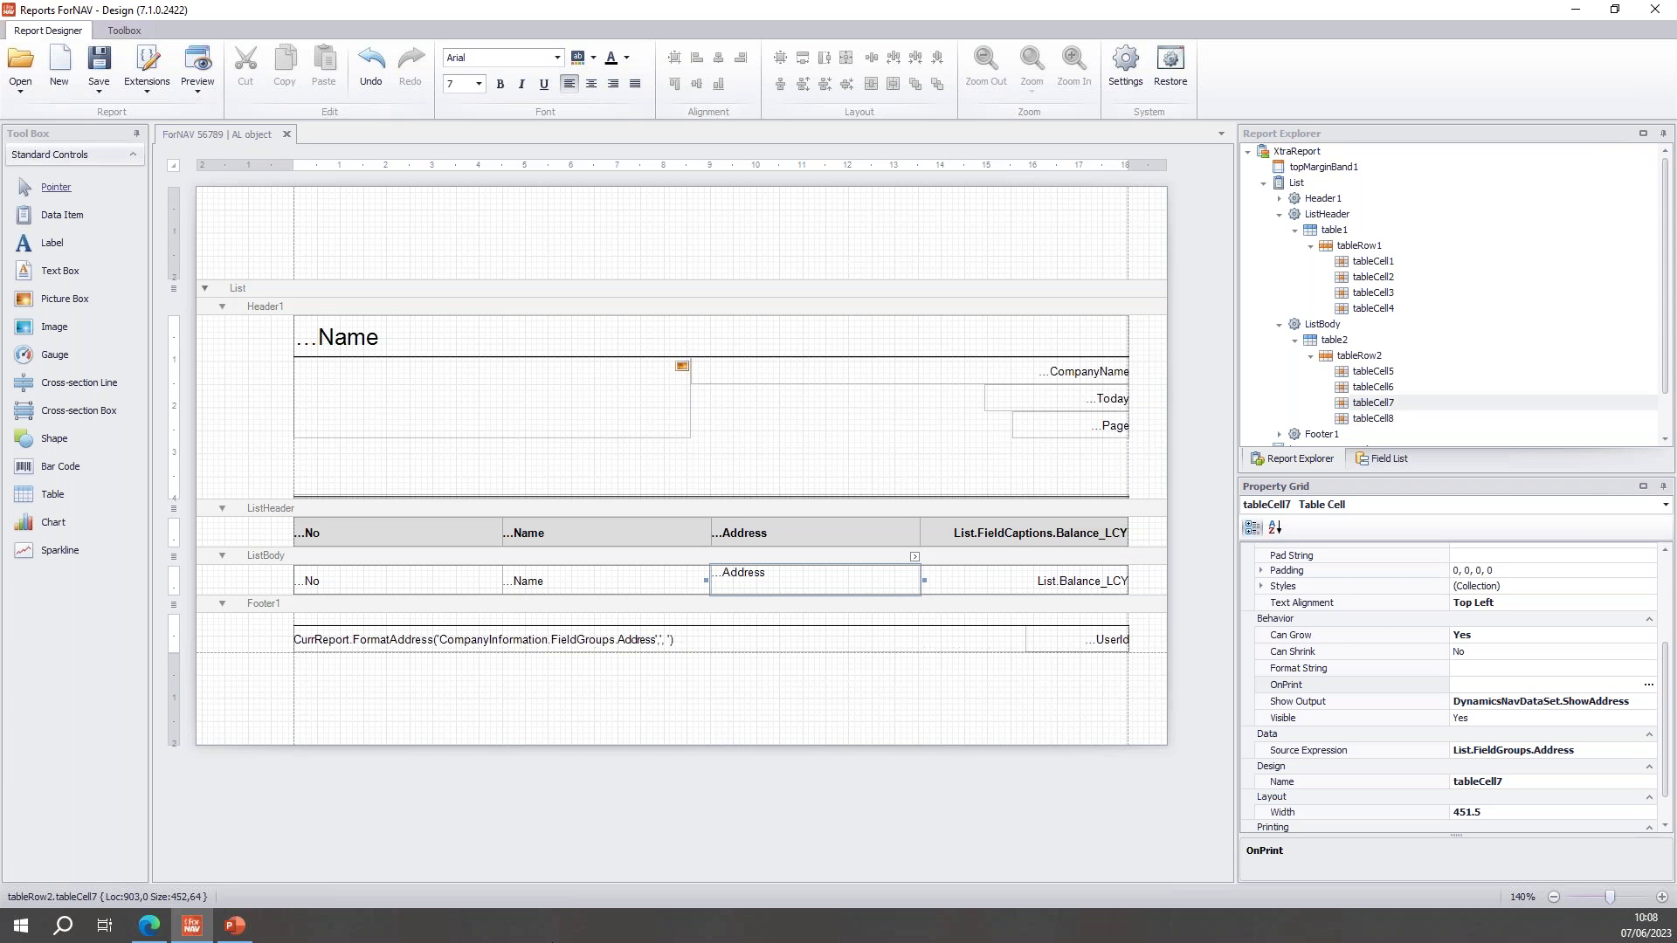
Add a new record to the report's Records collection using the Responsibility Center table
left_click(801, 833)
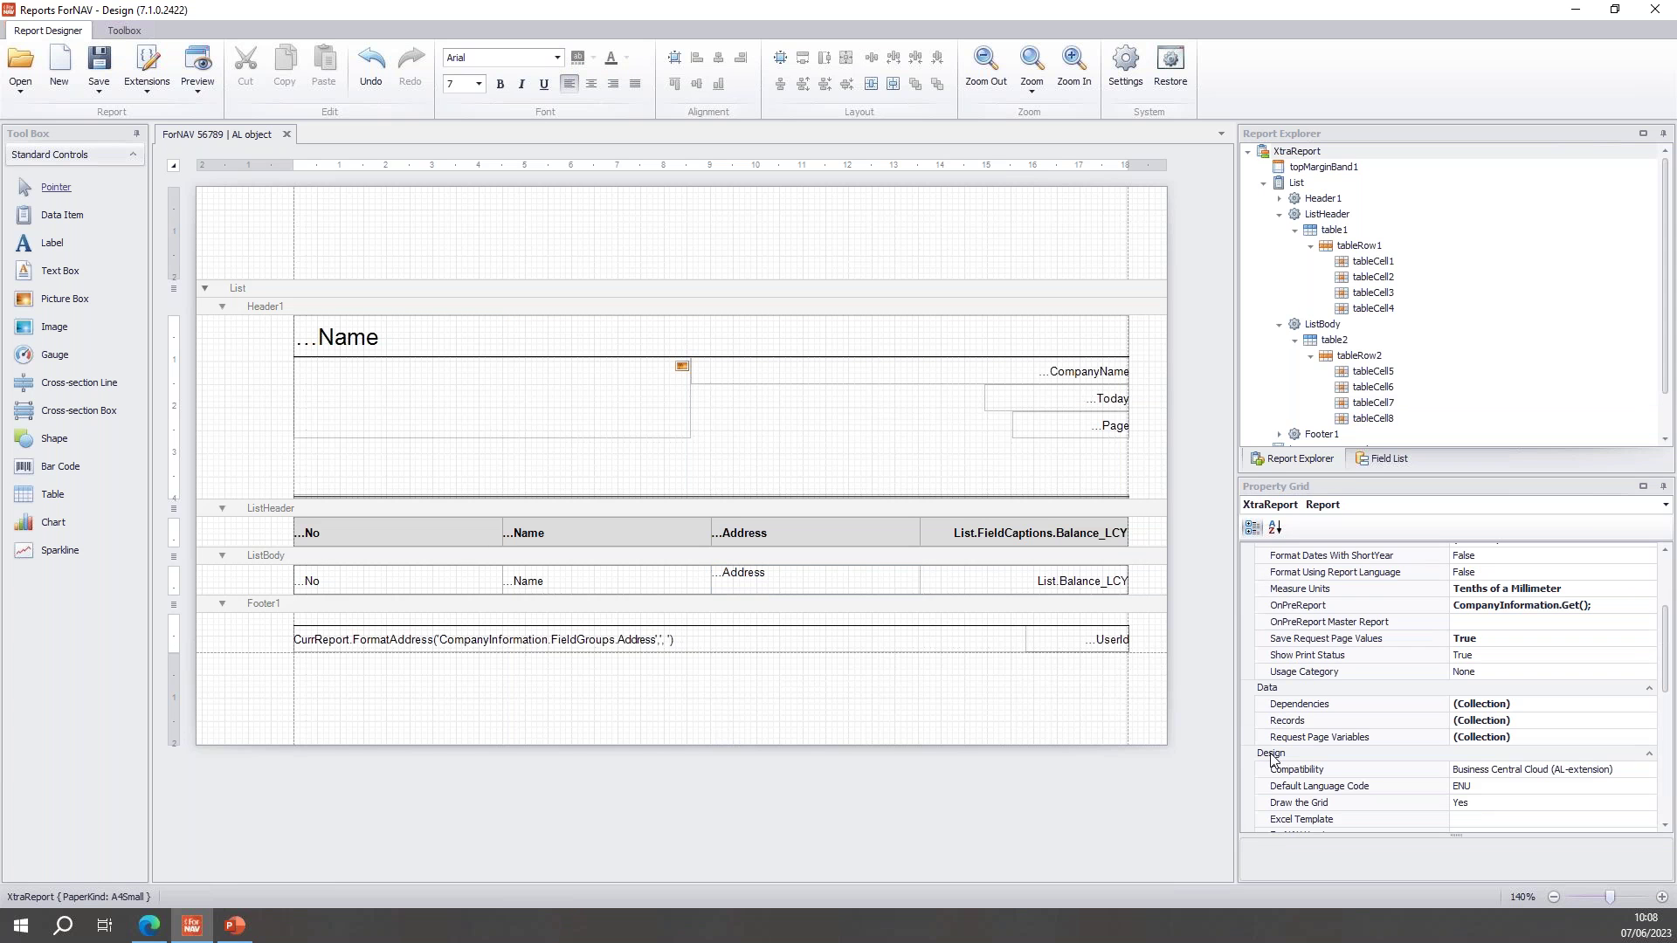
left_click(1535, 723)
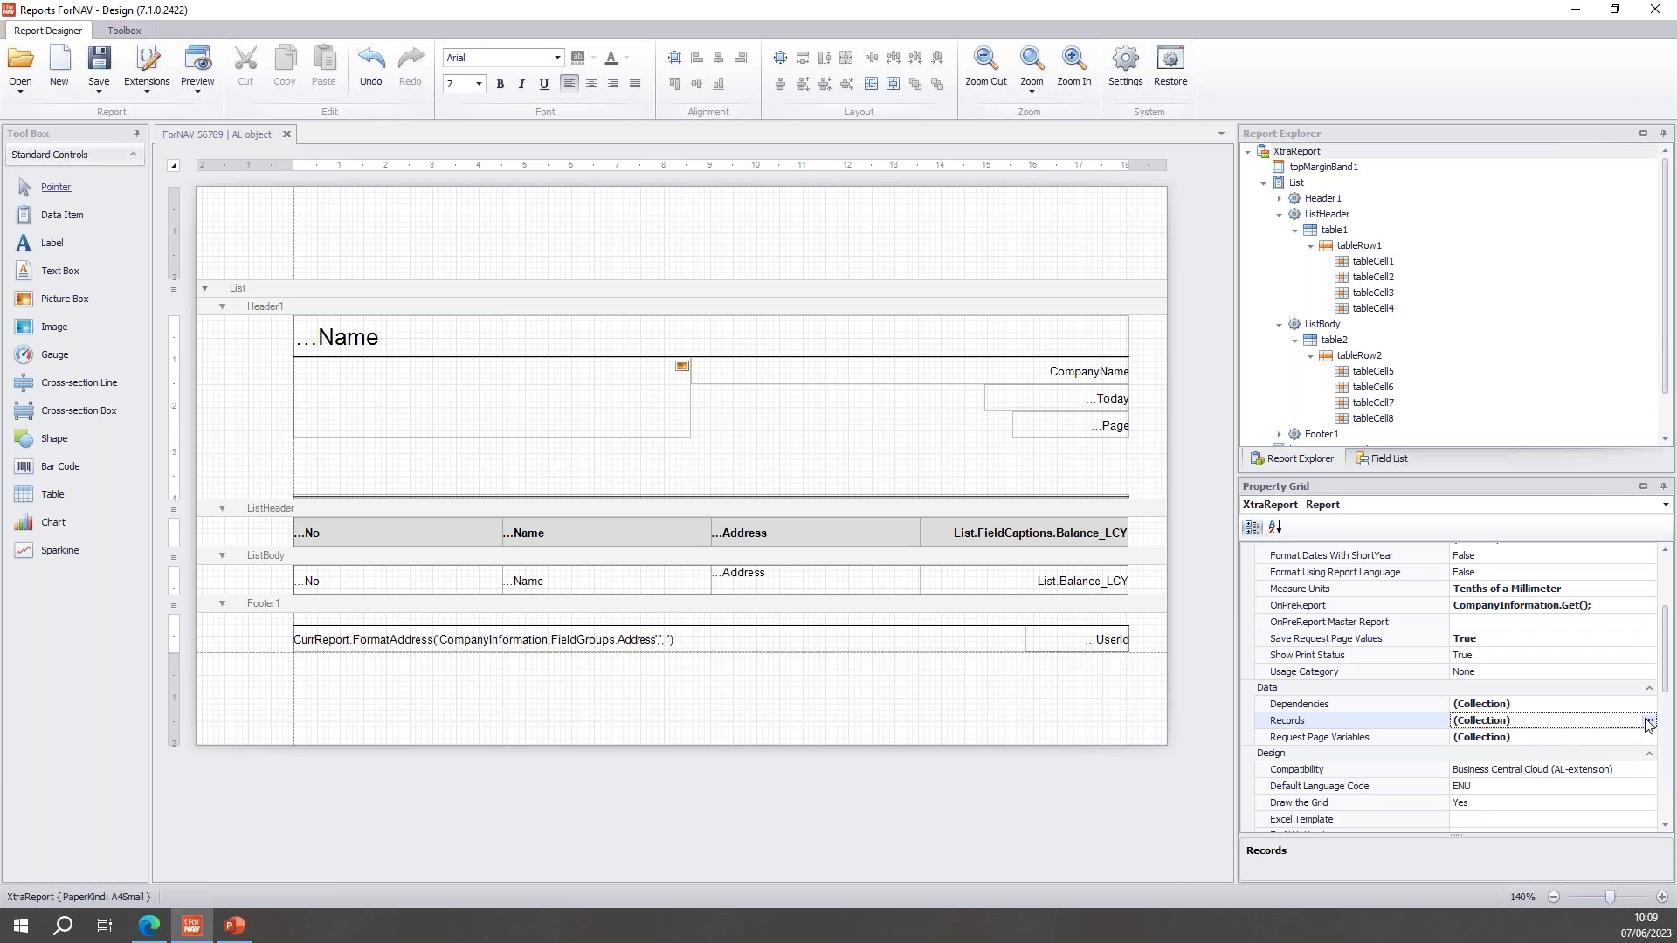
left_click(1648, 722)
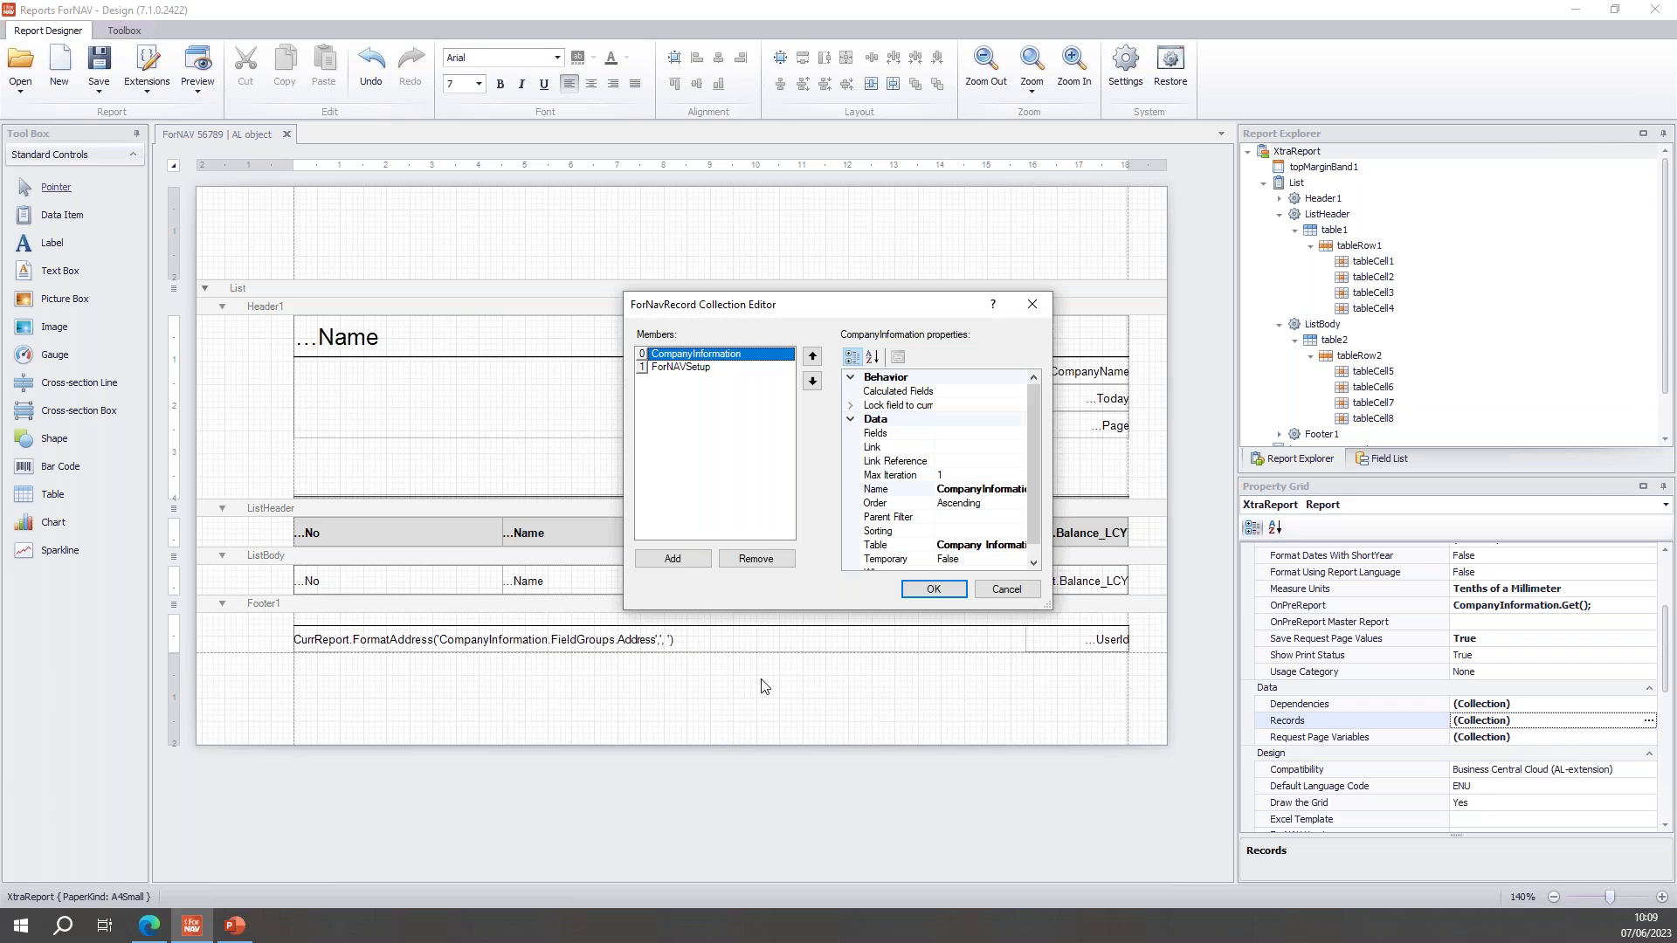
left_click(673, 559)
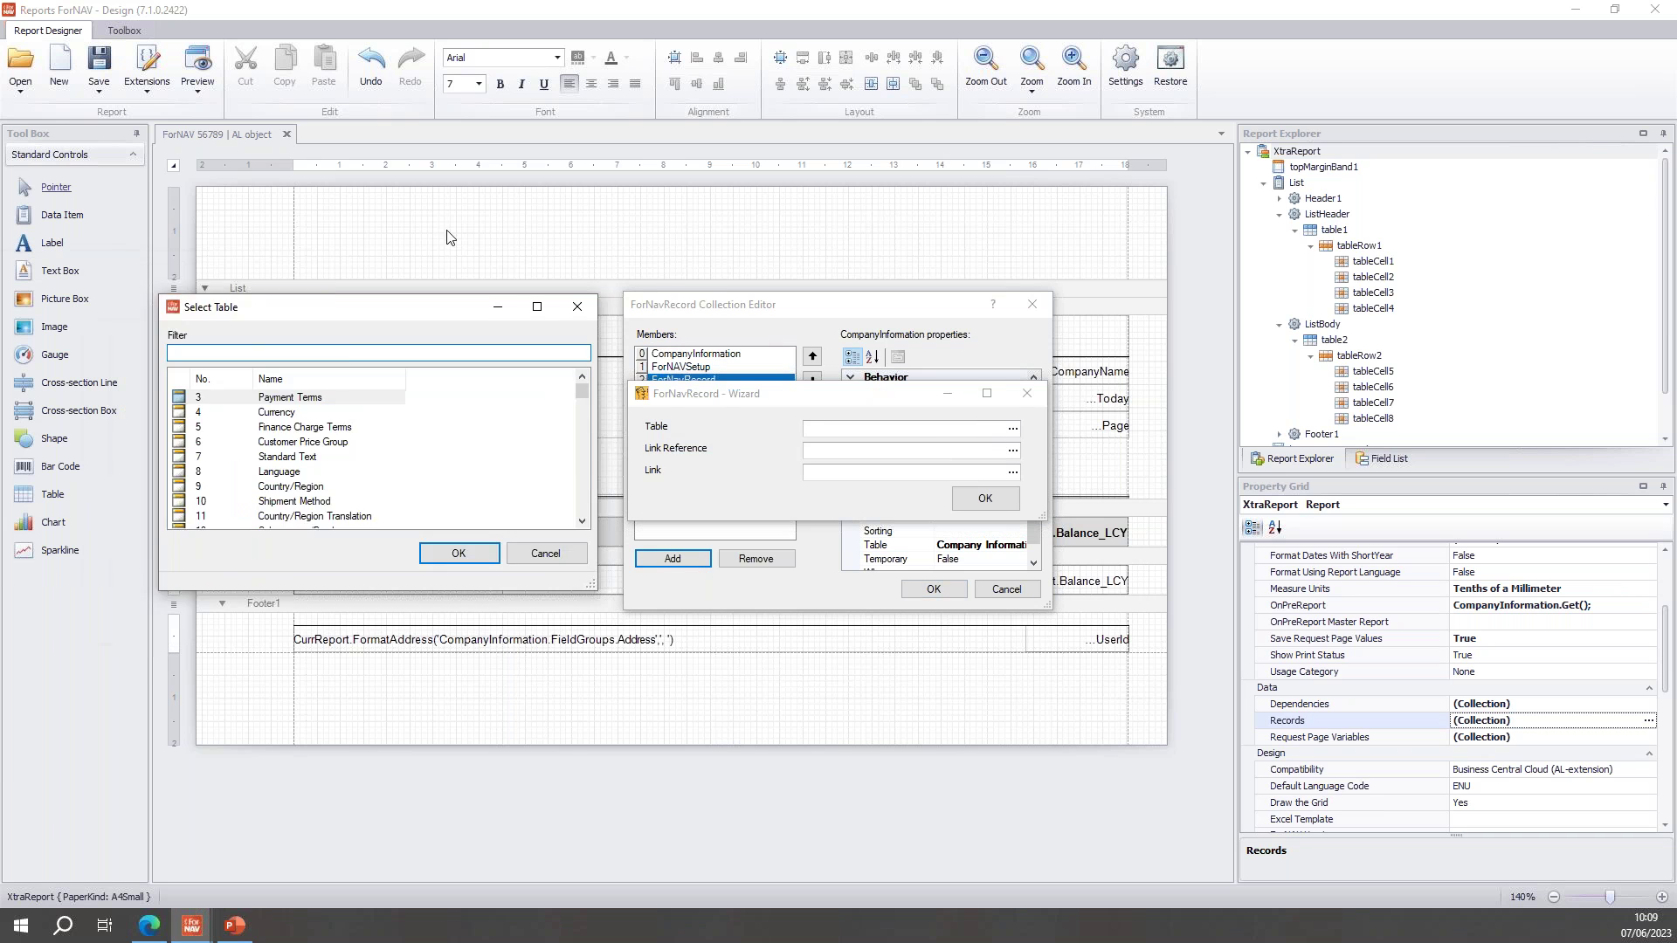
type("resp")
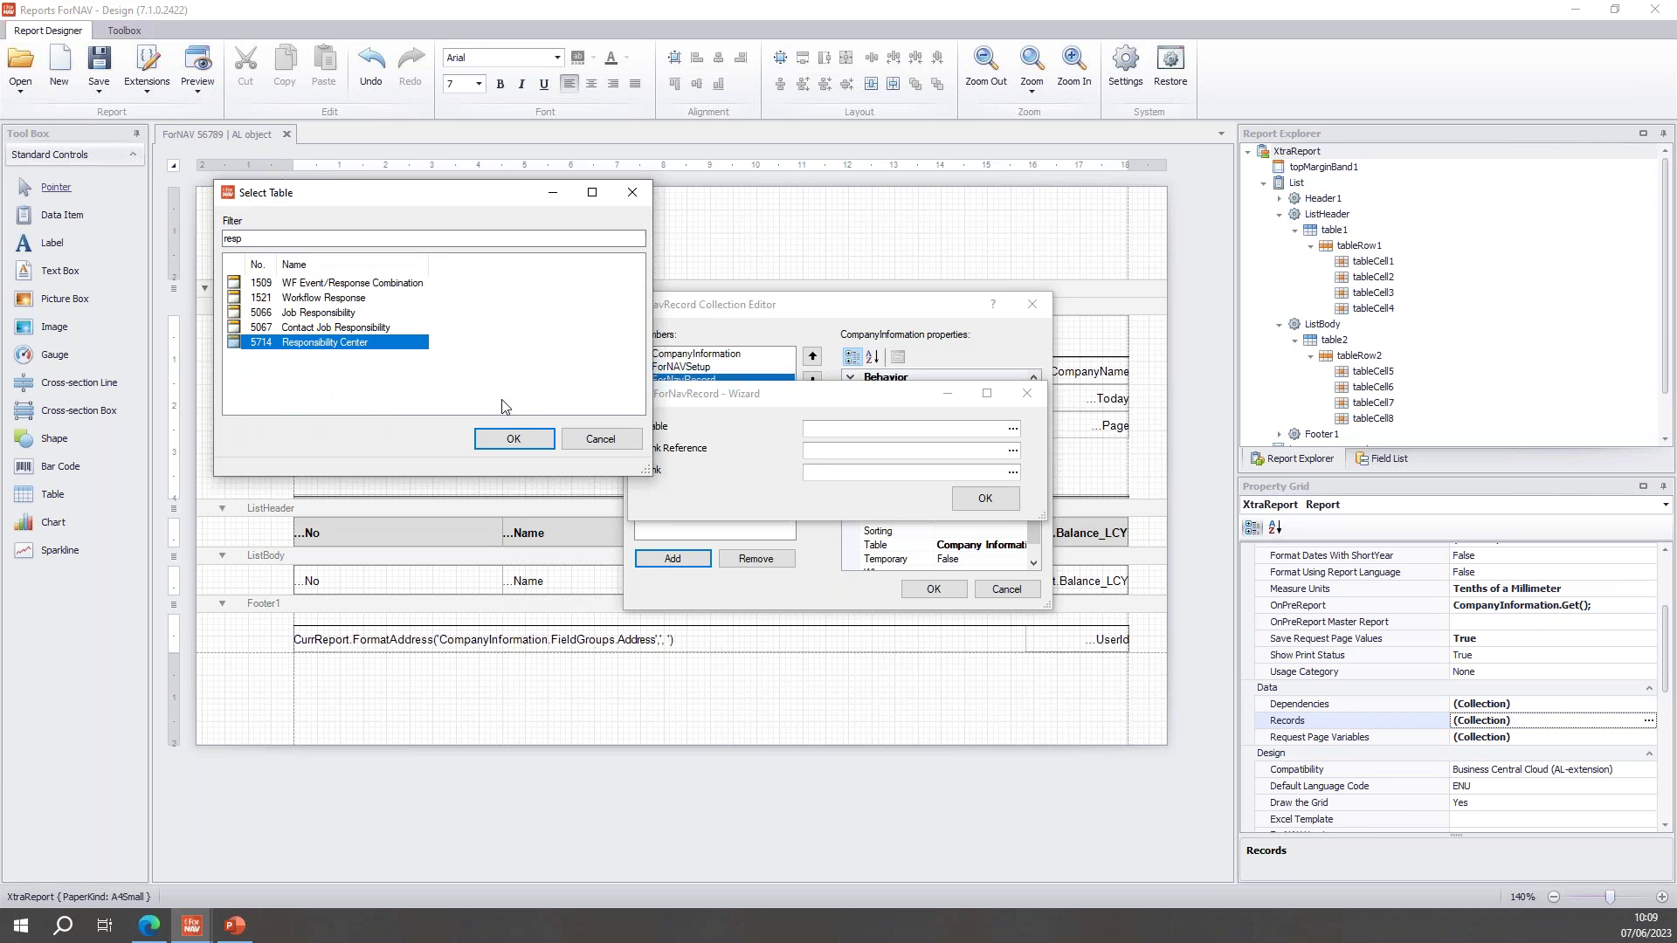
left_click(515, 439)
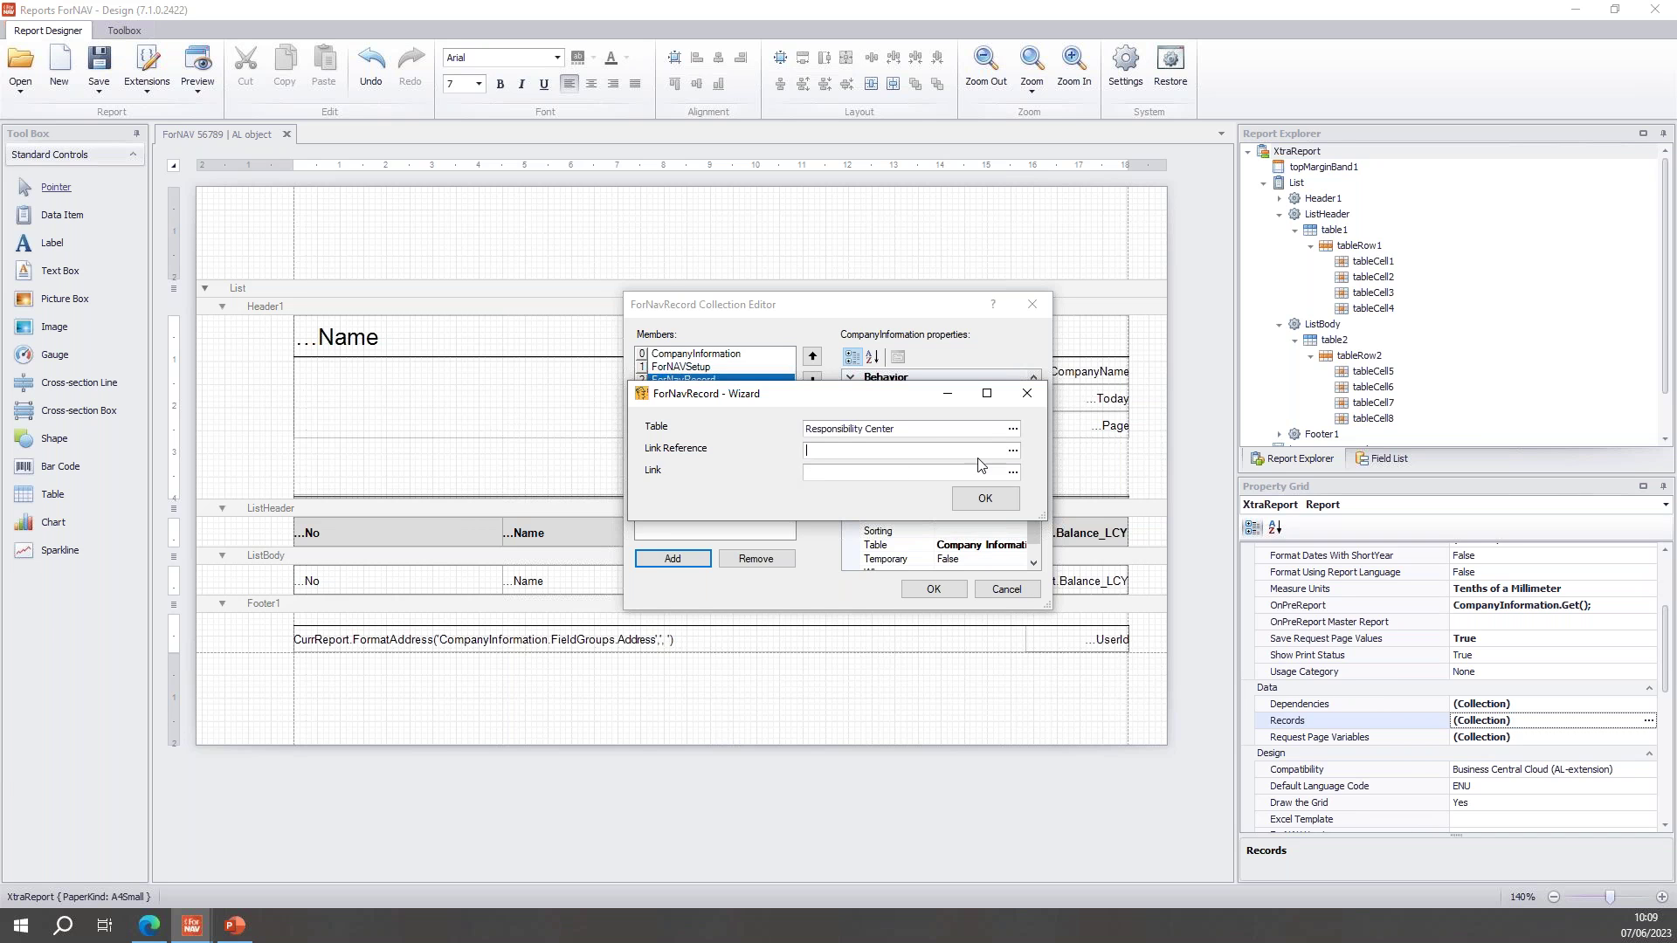
Set the new record's Link Reference to RequestPageVariables
left_click(1011, 452)
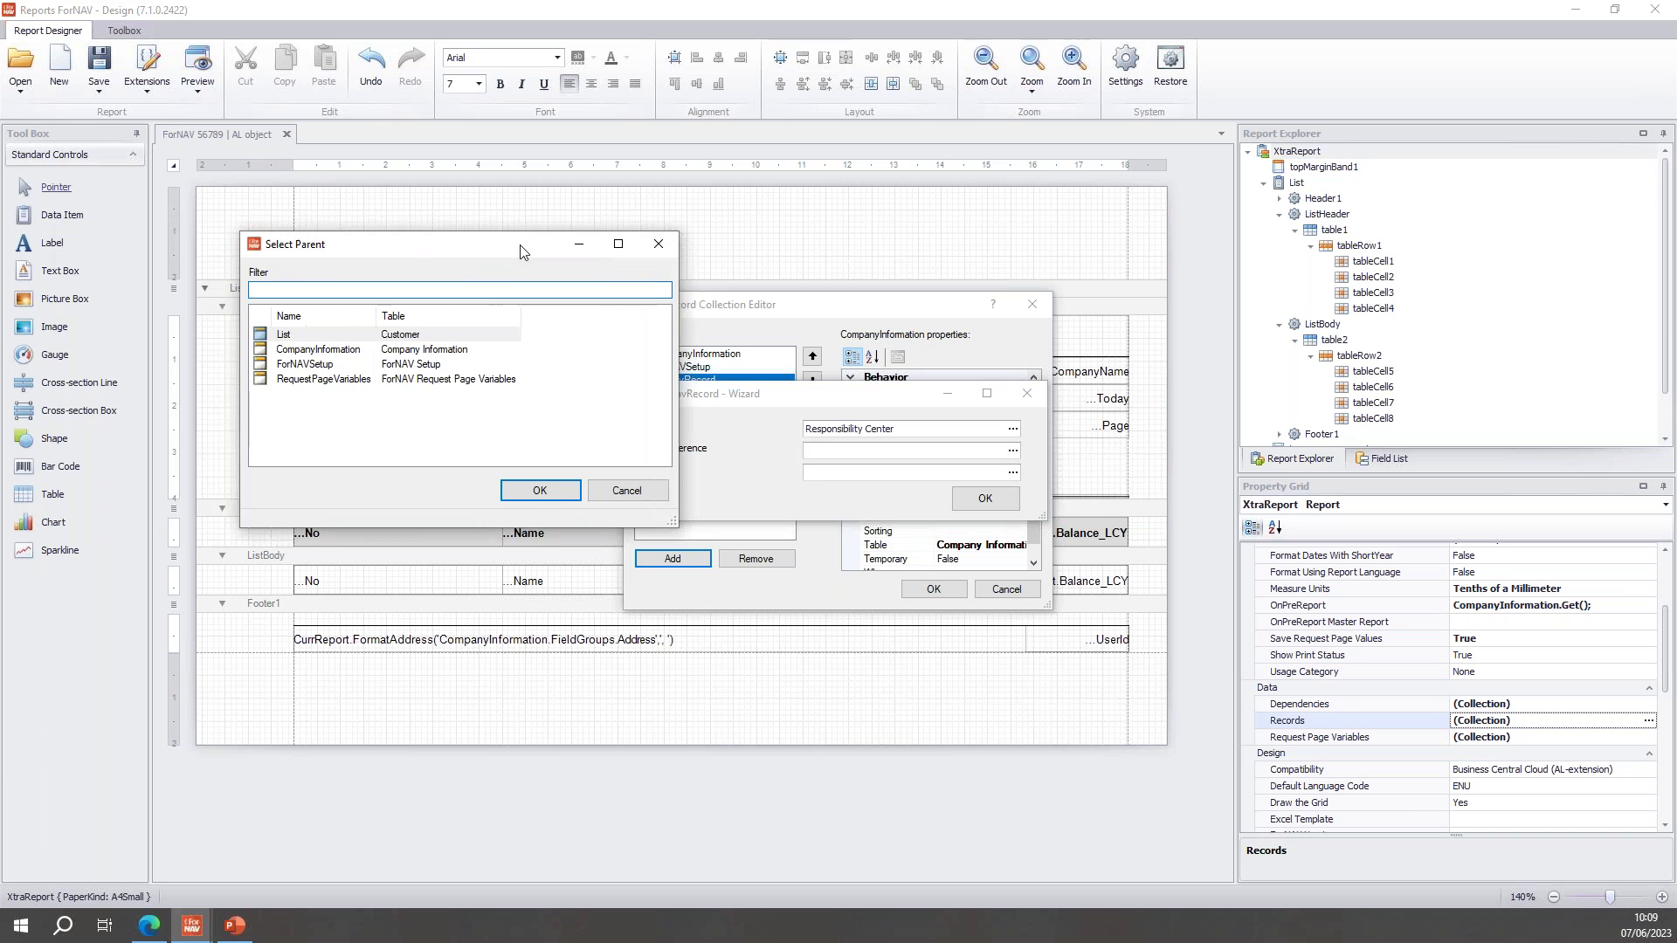
left_click(327, 377)
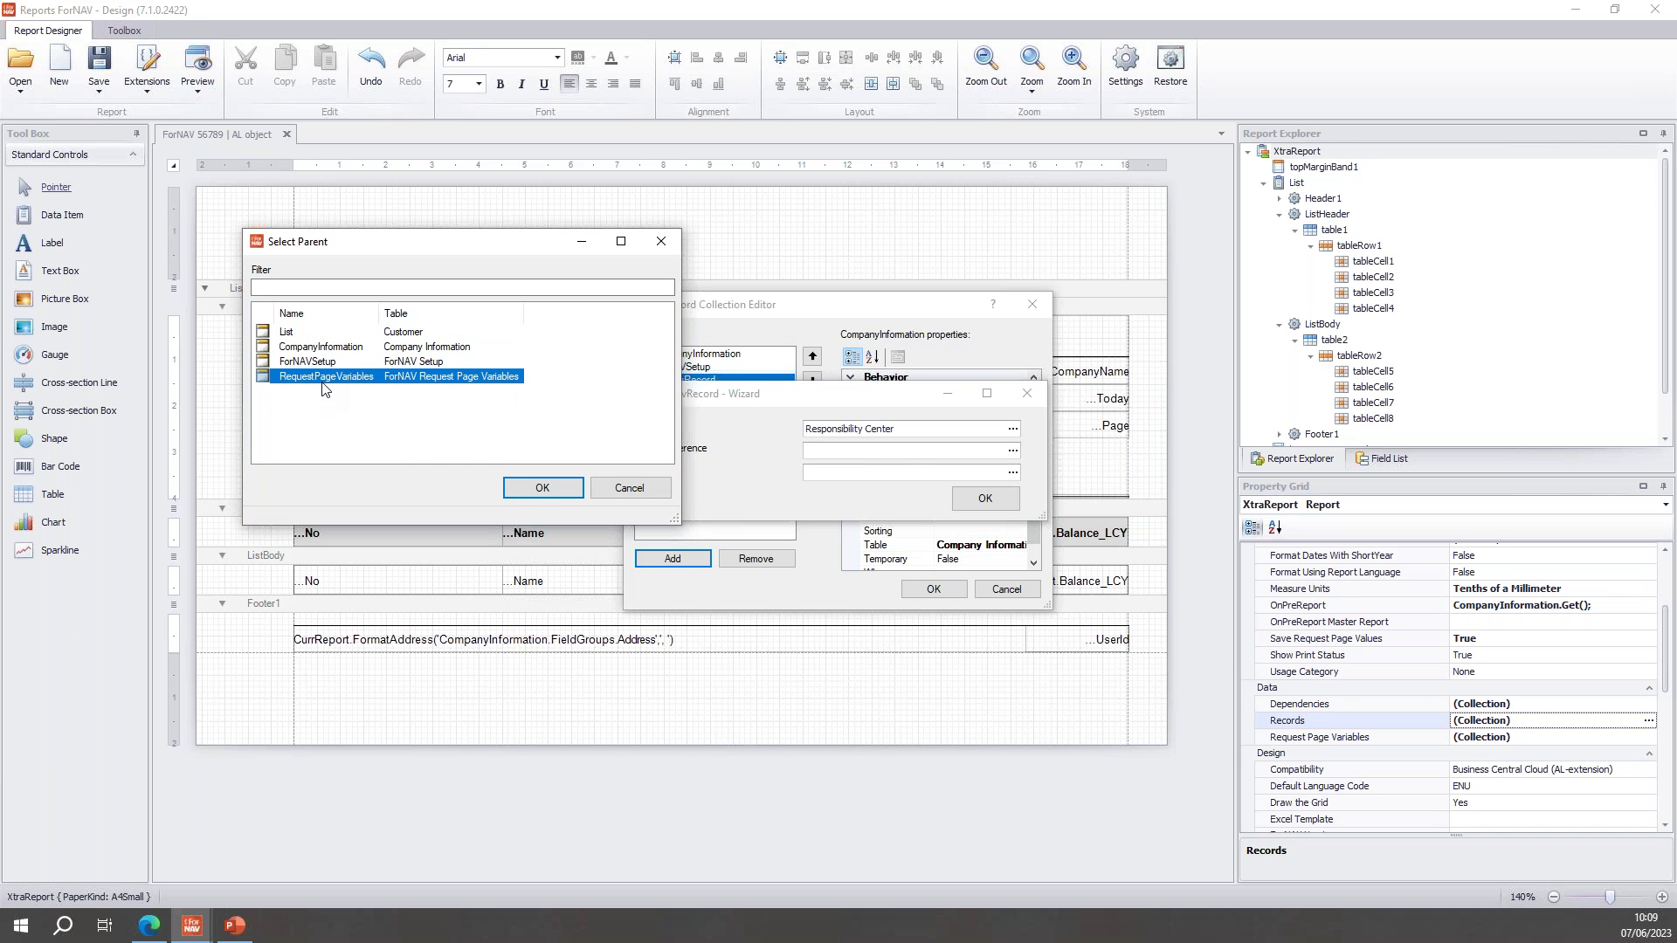
left_click(534, 489)
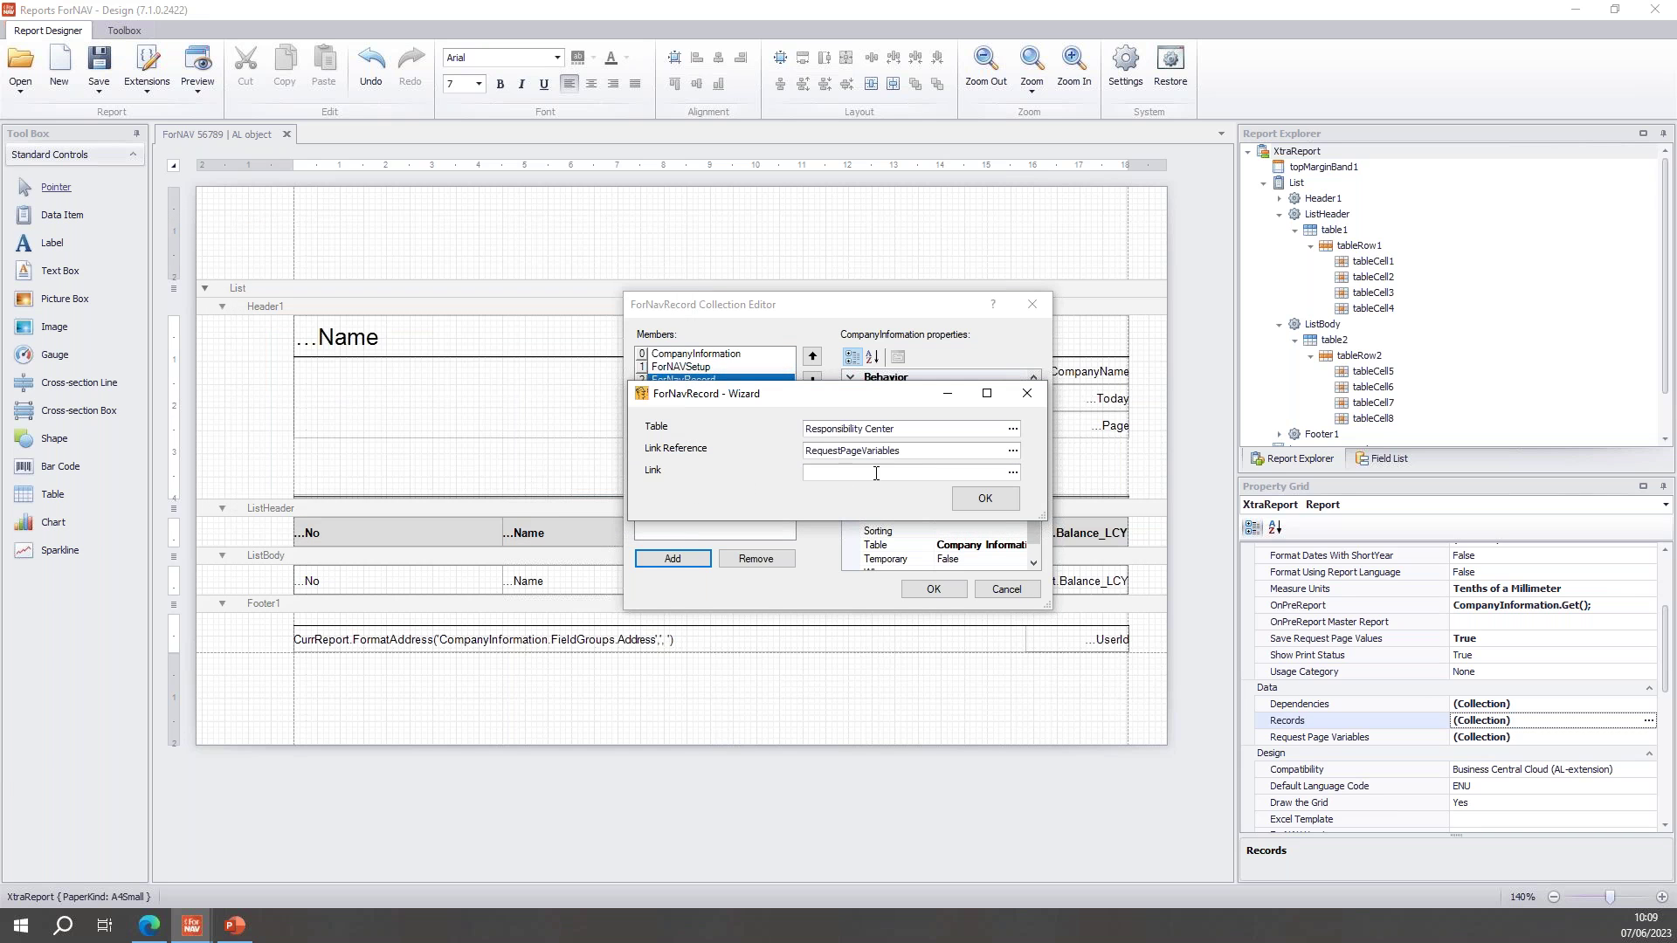
Link the Code field to ResponsibilityCenterCode and confirm the new Responsibility Center record
left_click(1018, 471)
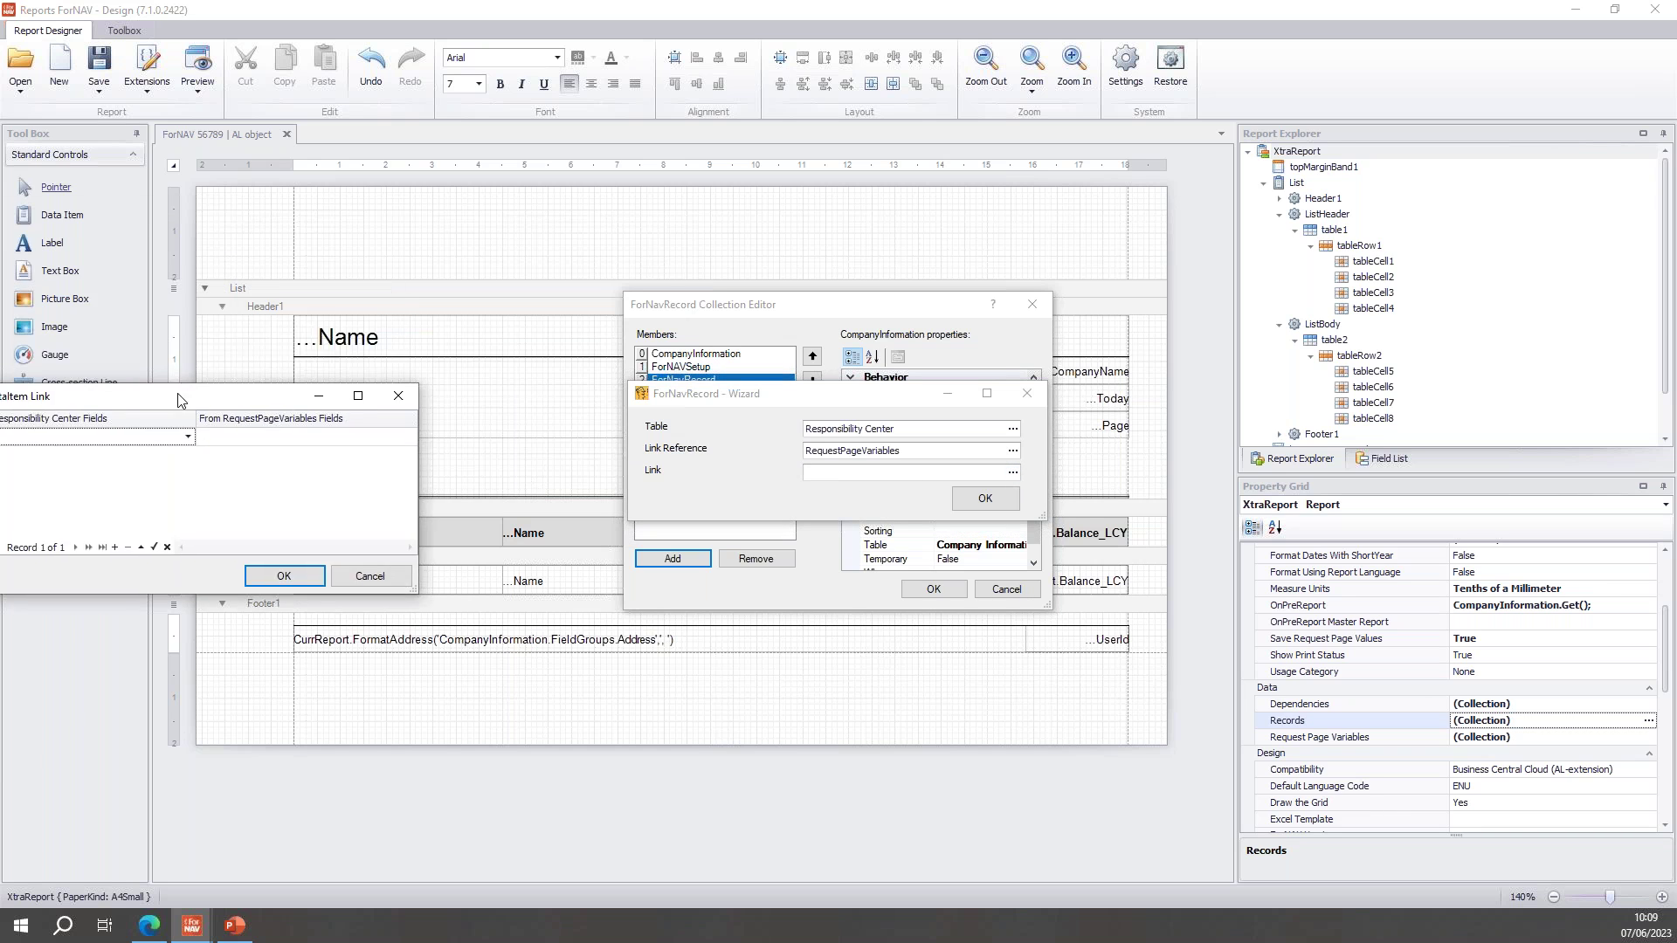
left_click(281, 254)
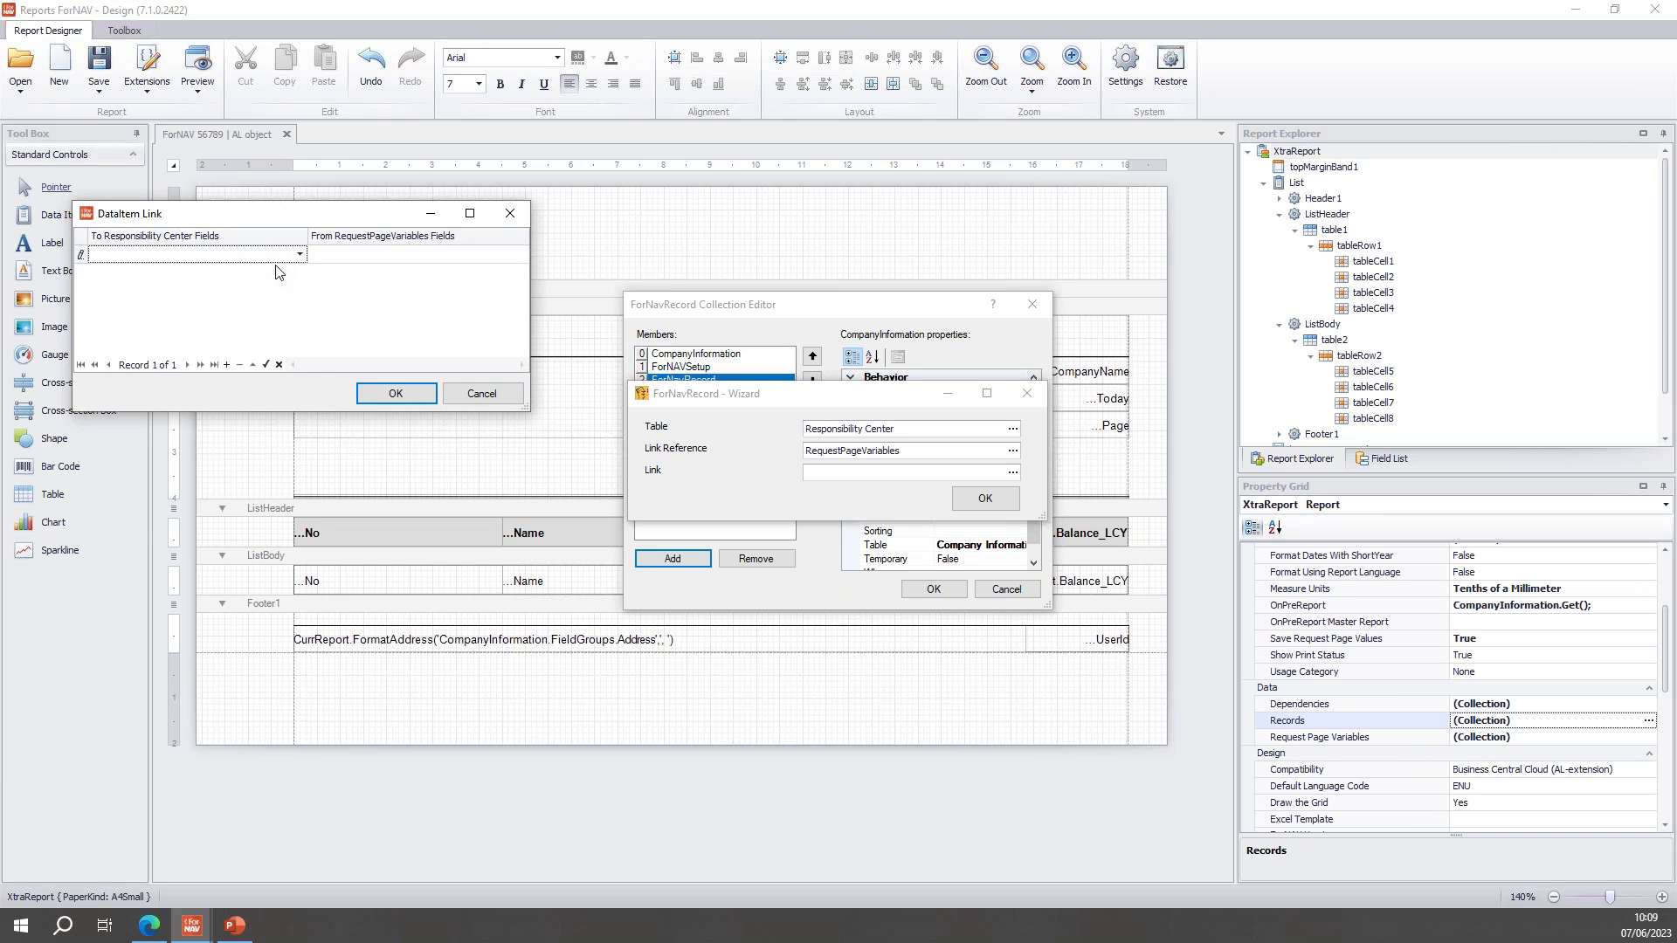
left_click(300, 254)
left_click(203, 271)
left_click(501, 256)
left_click(521, 254)
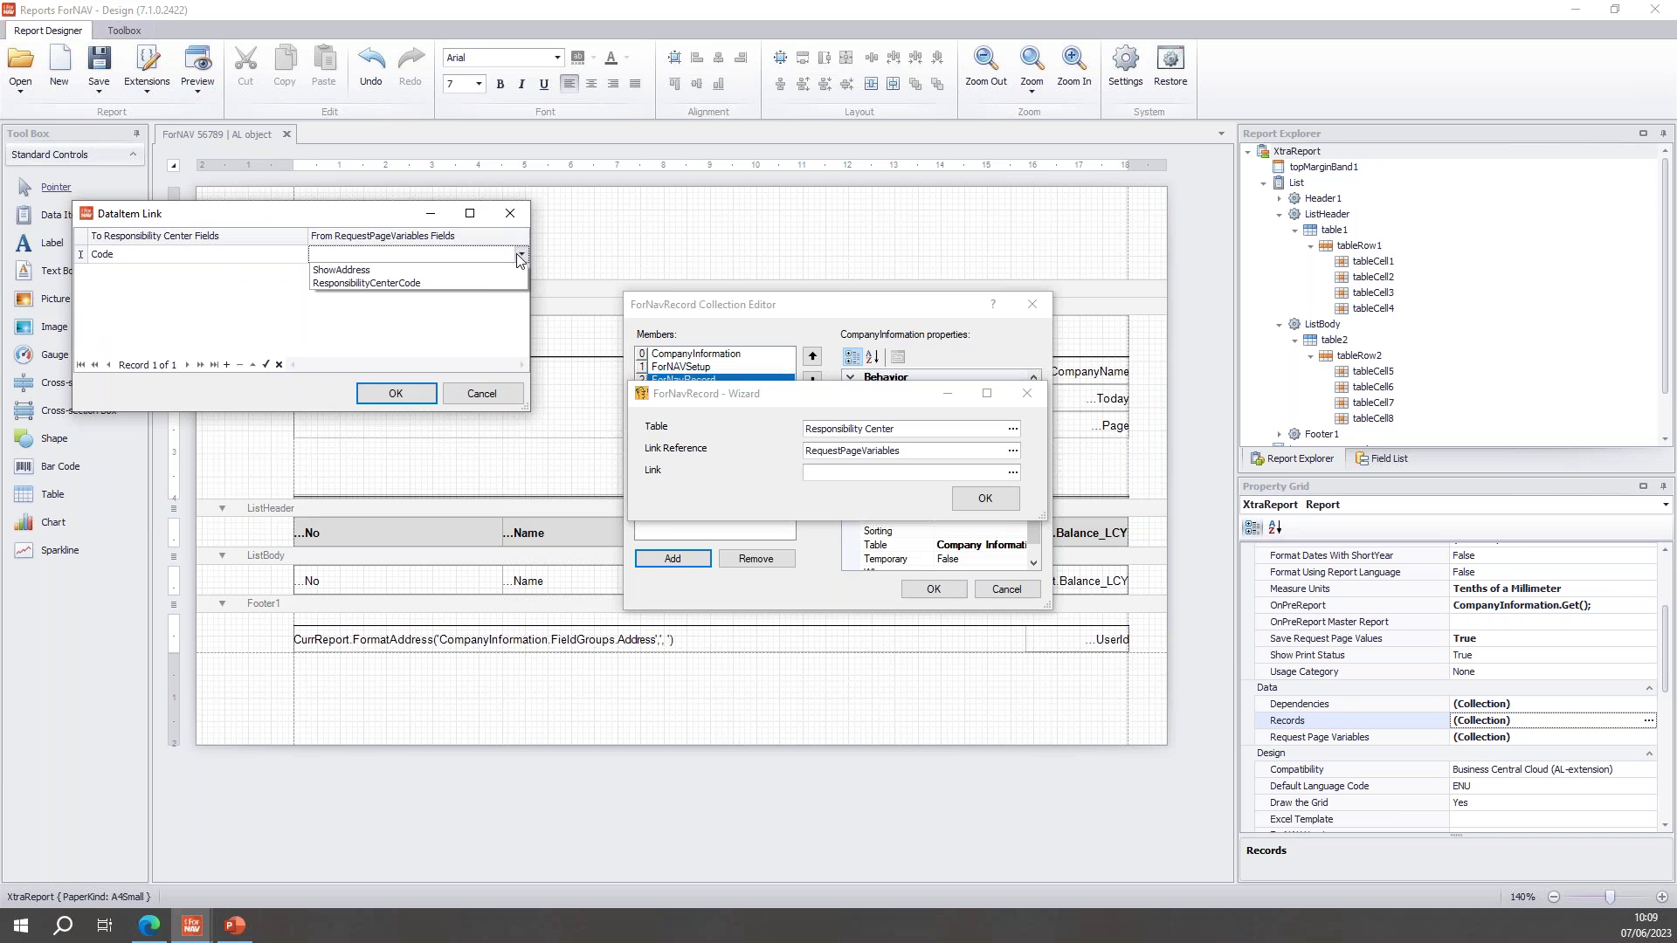
left_click(378, 283)
left_click(401, 395)
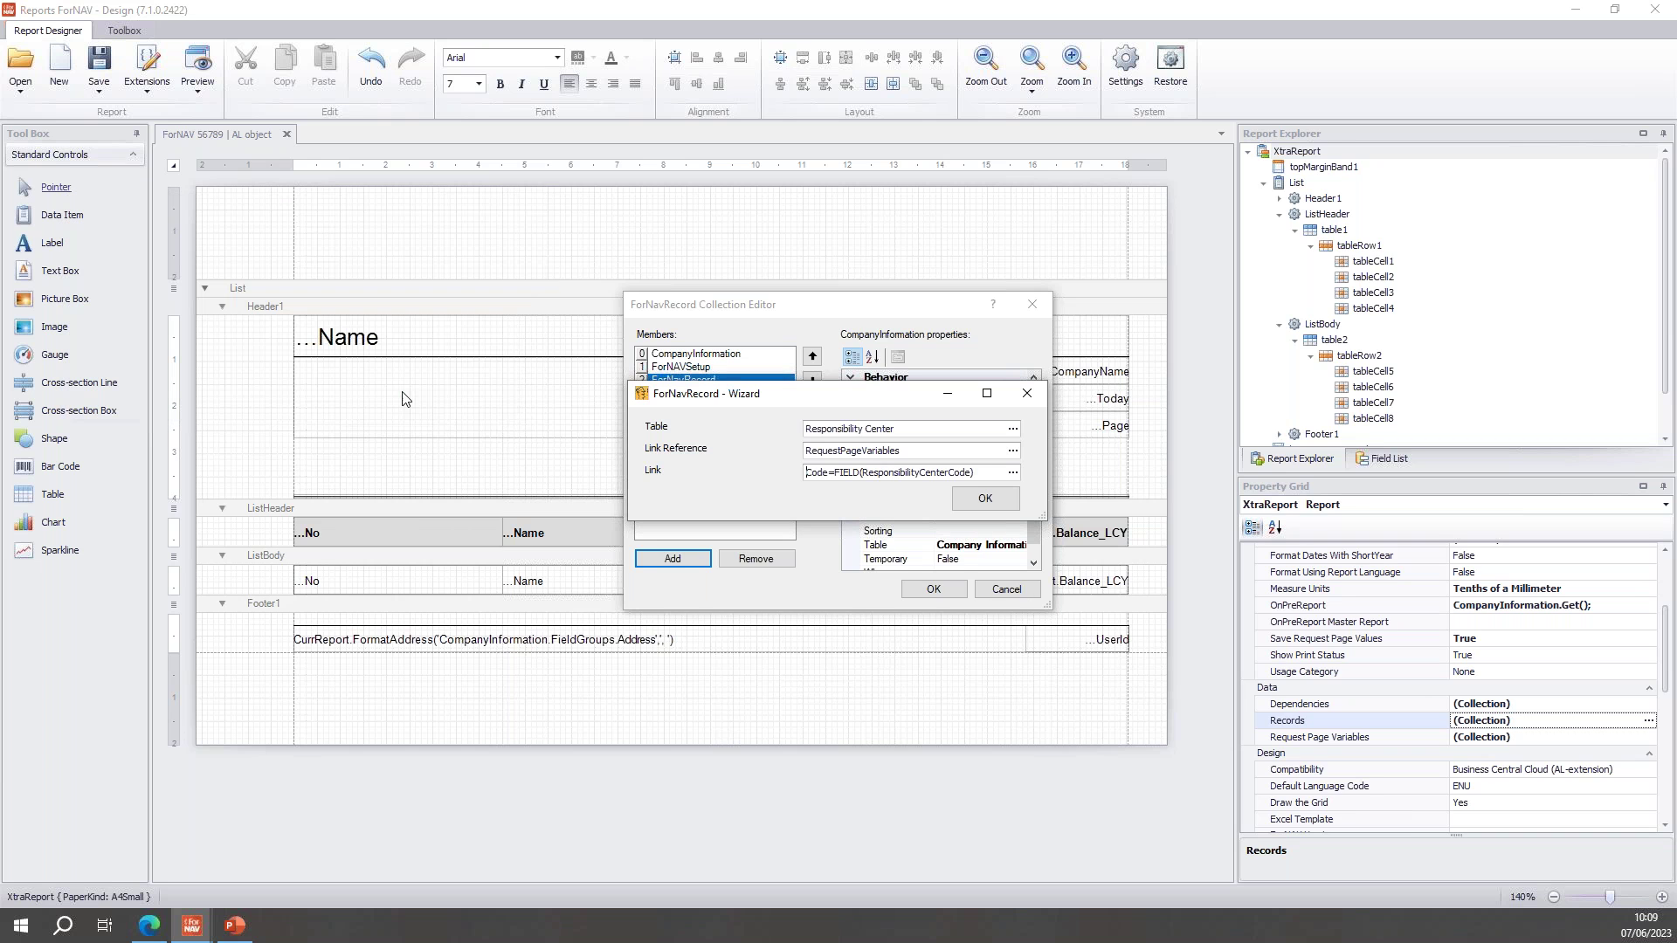
left_click(984, 498)
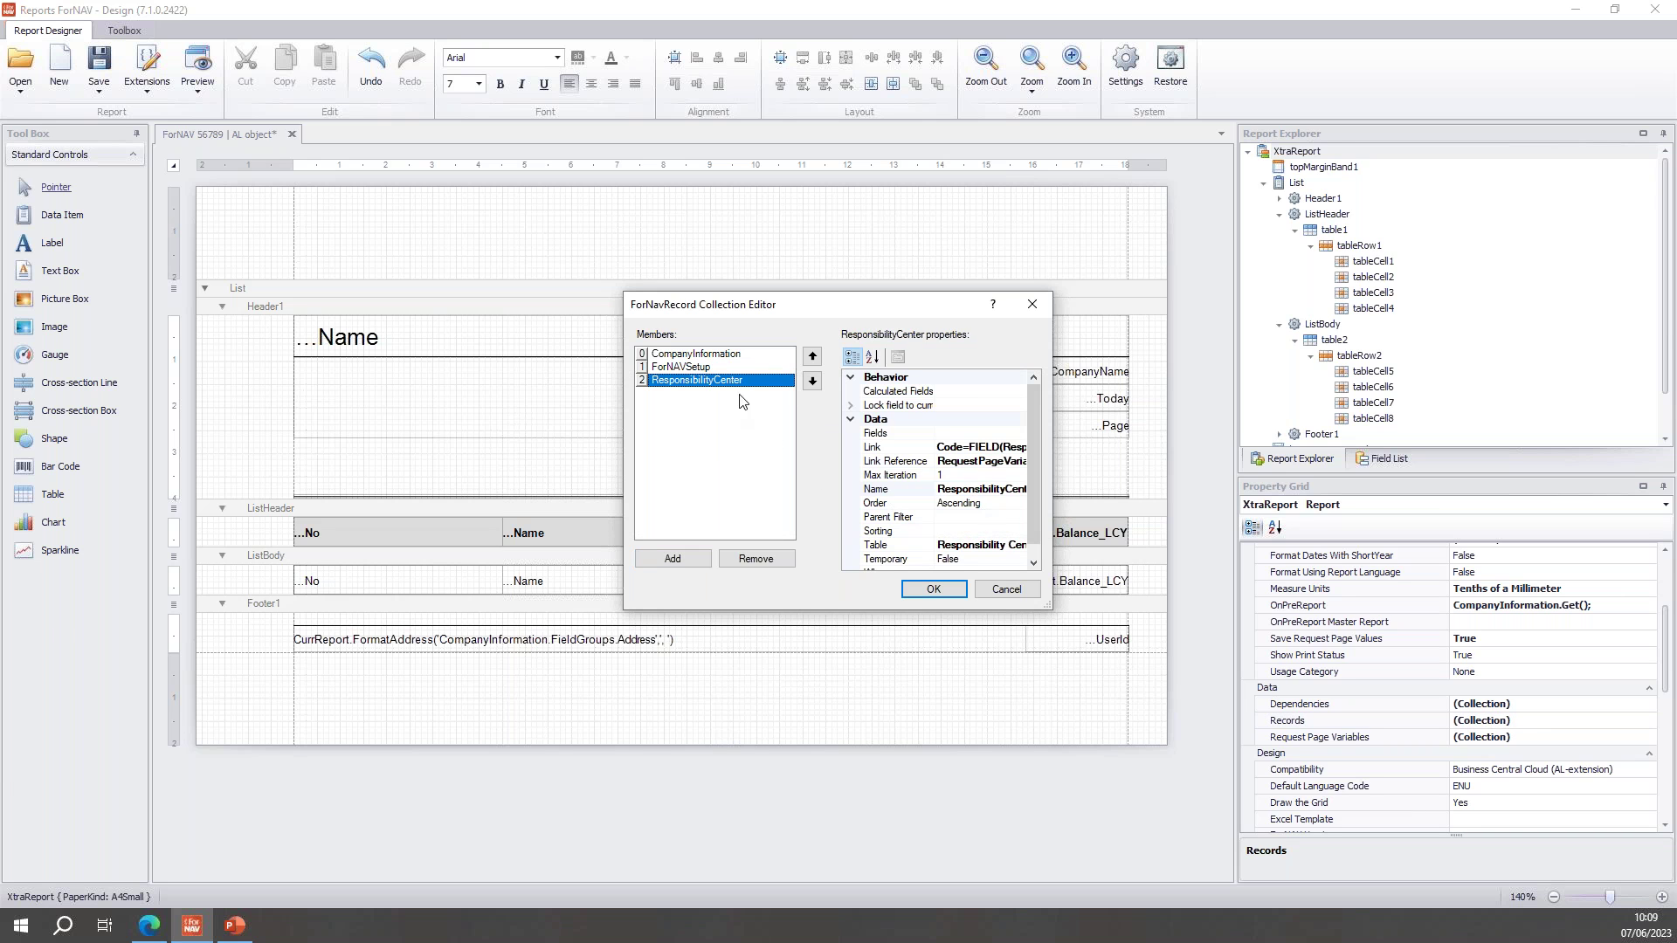
Close the Collection Editor, verify ResponsibilityCenter in the Field List, and show the footer box's quick settings
left_click(934, 590)
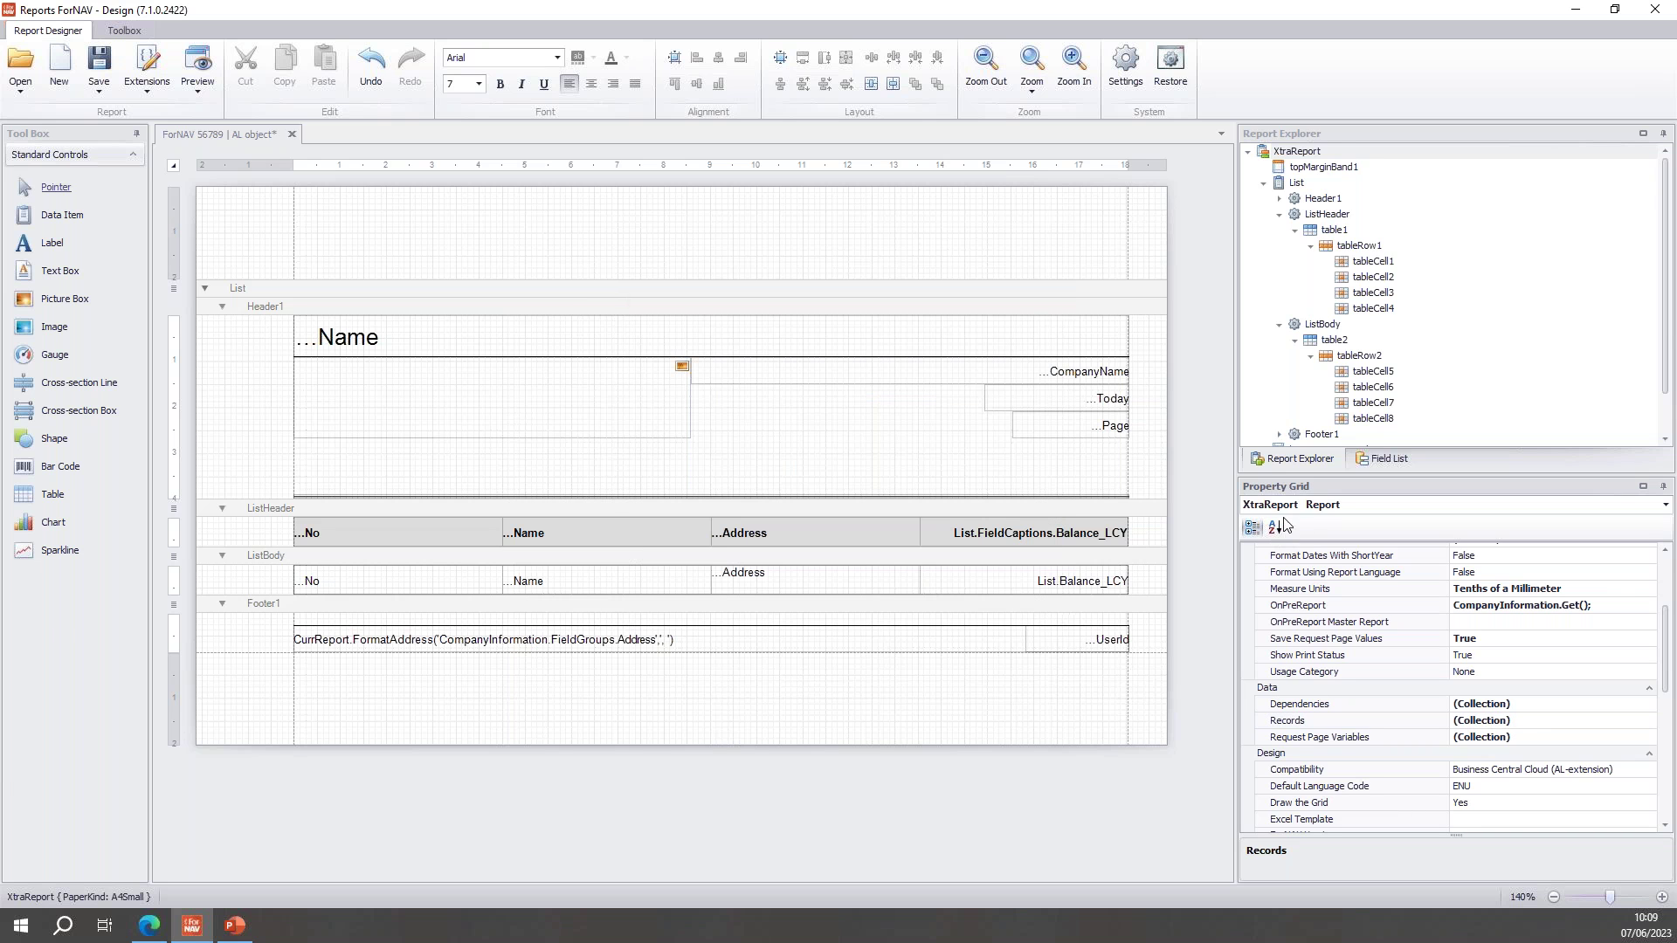
left_click(1385, 462)
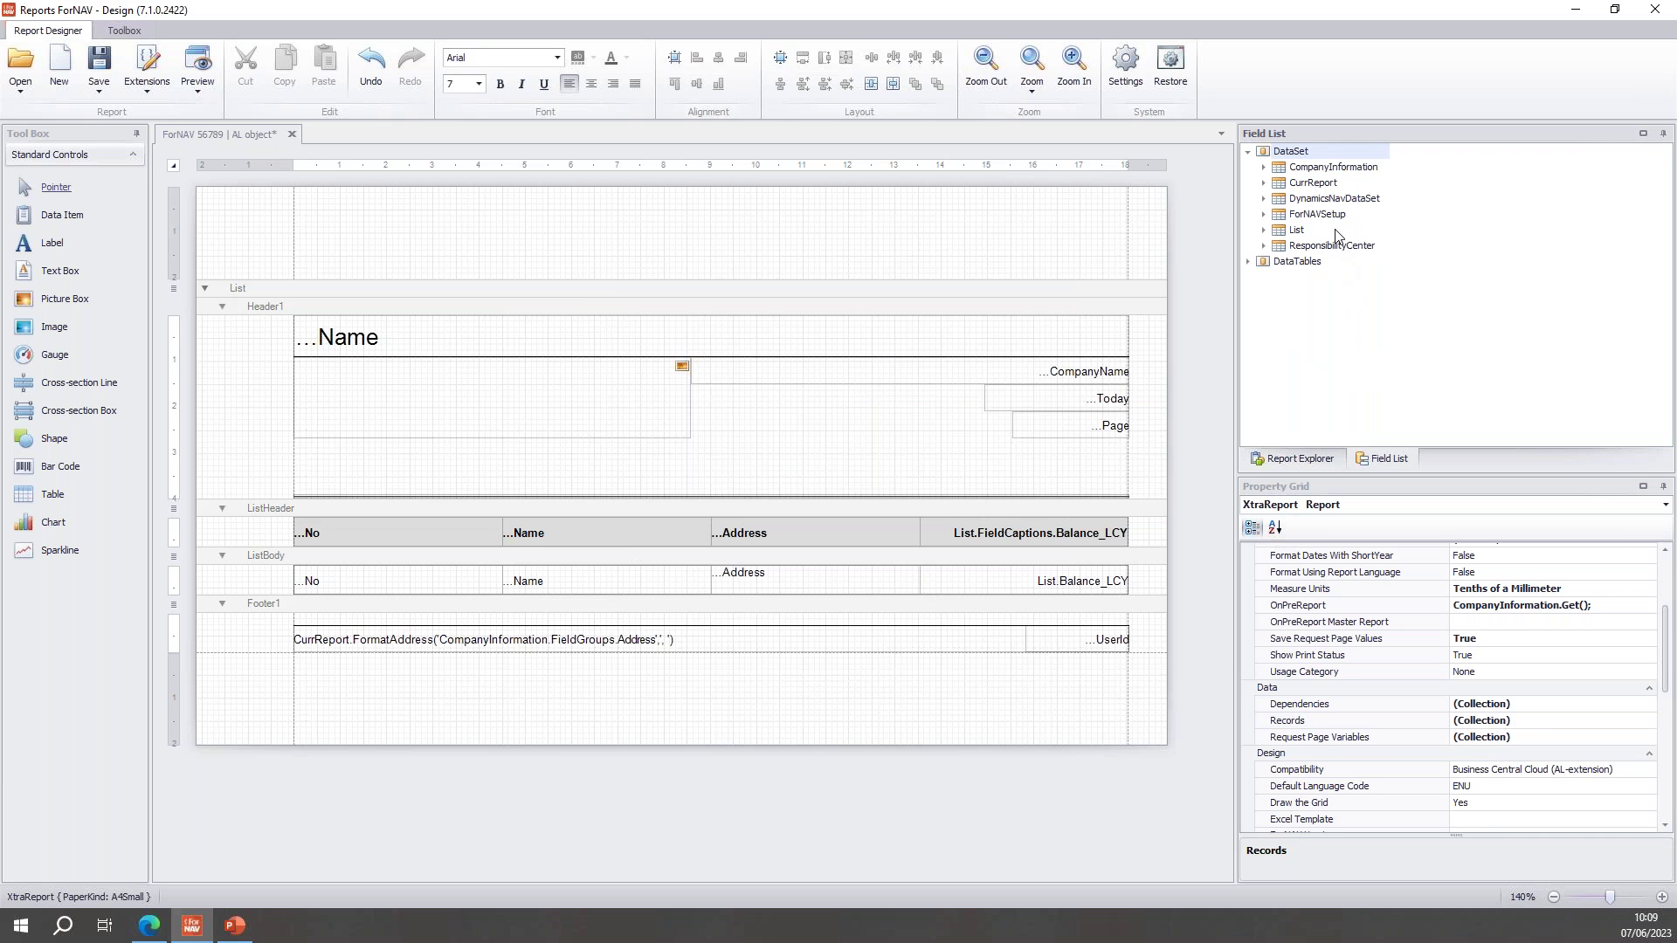
left_click(1352, 248)
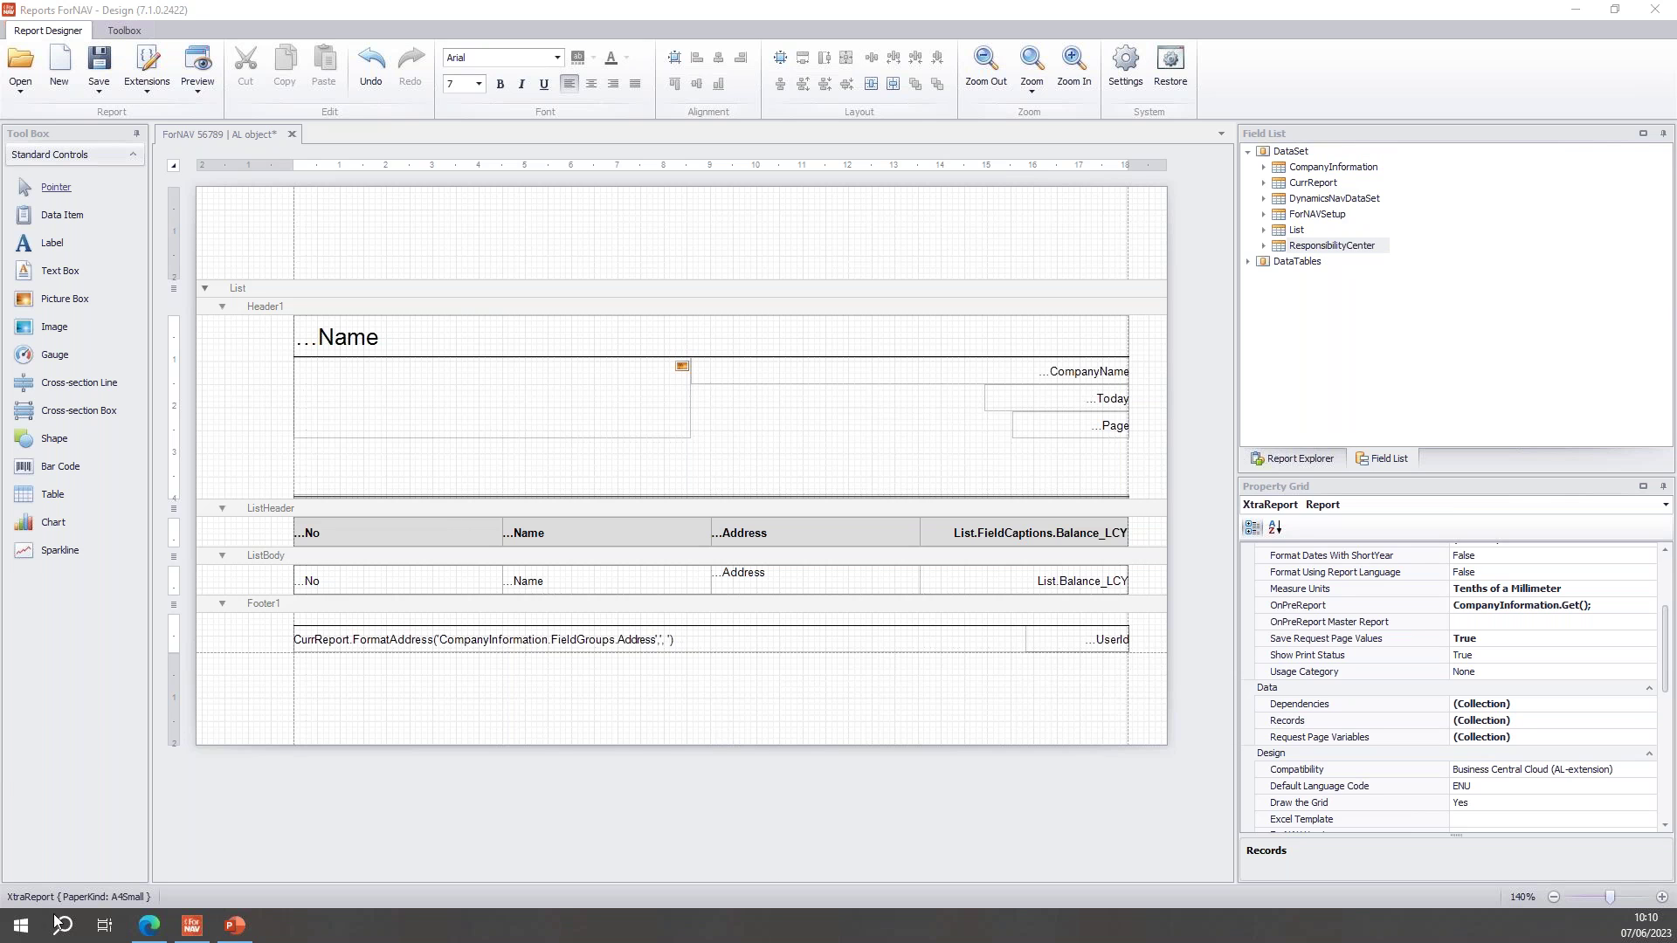
left_click(1031, 636)
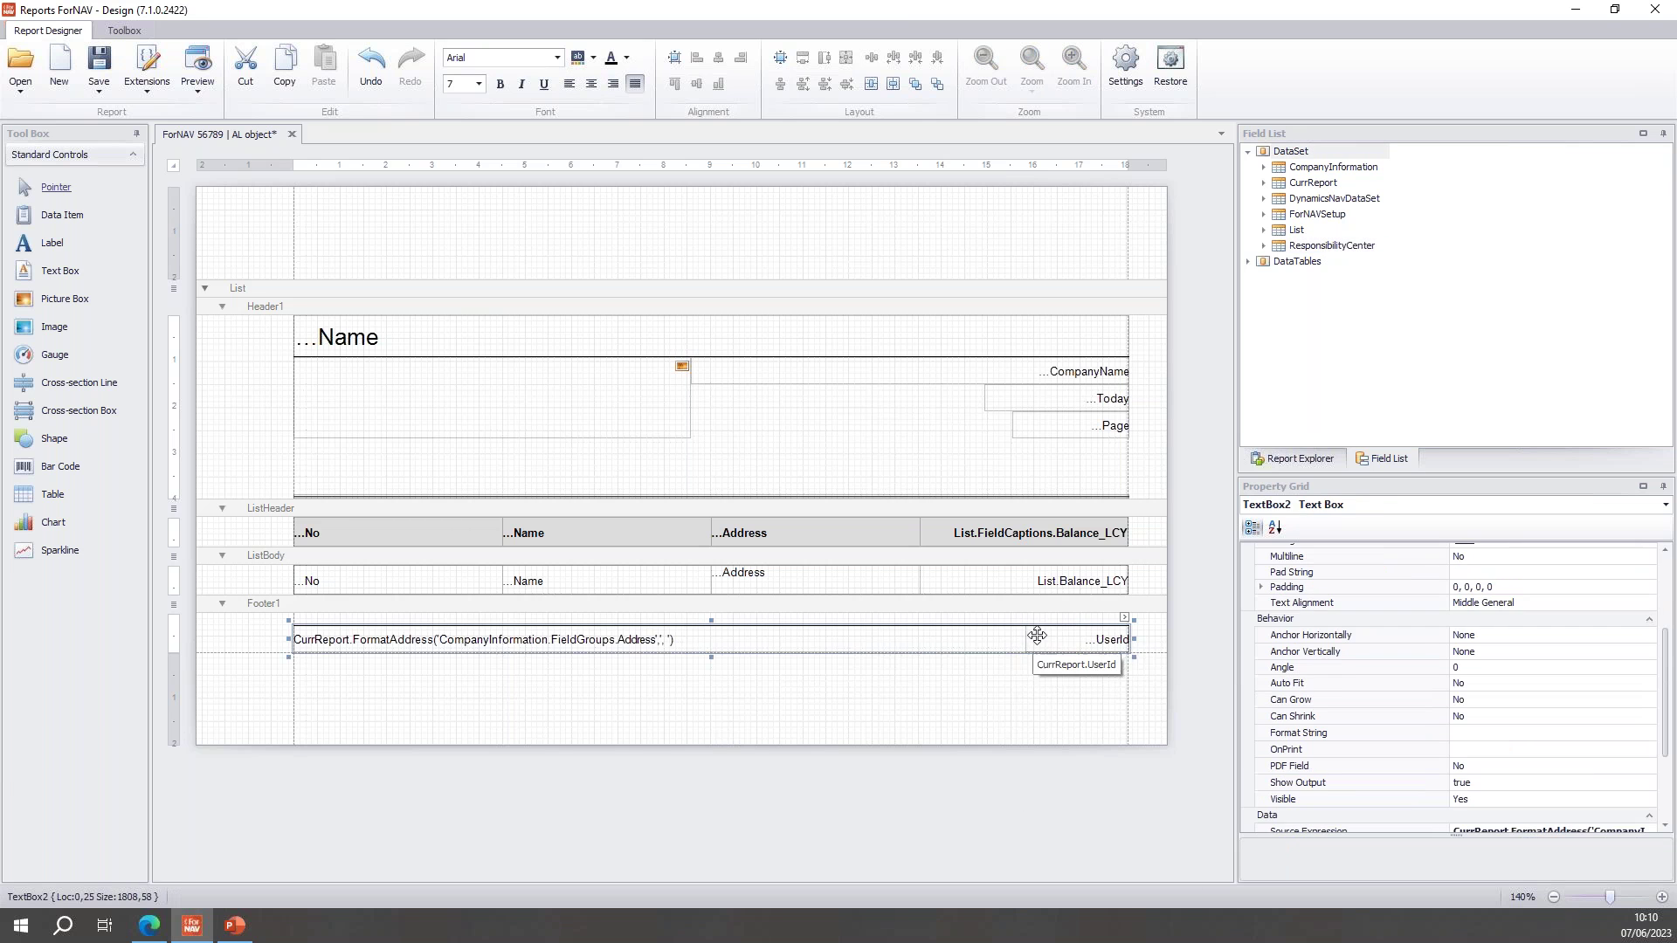
left_click(1125, 617)
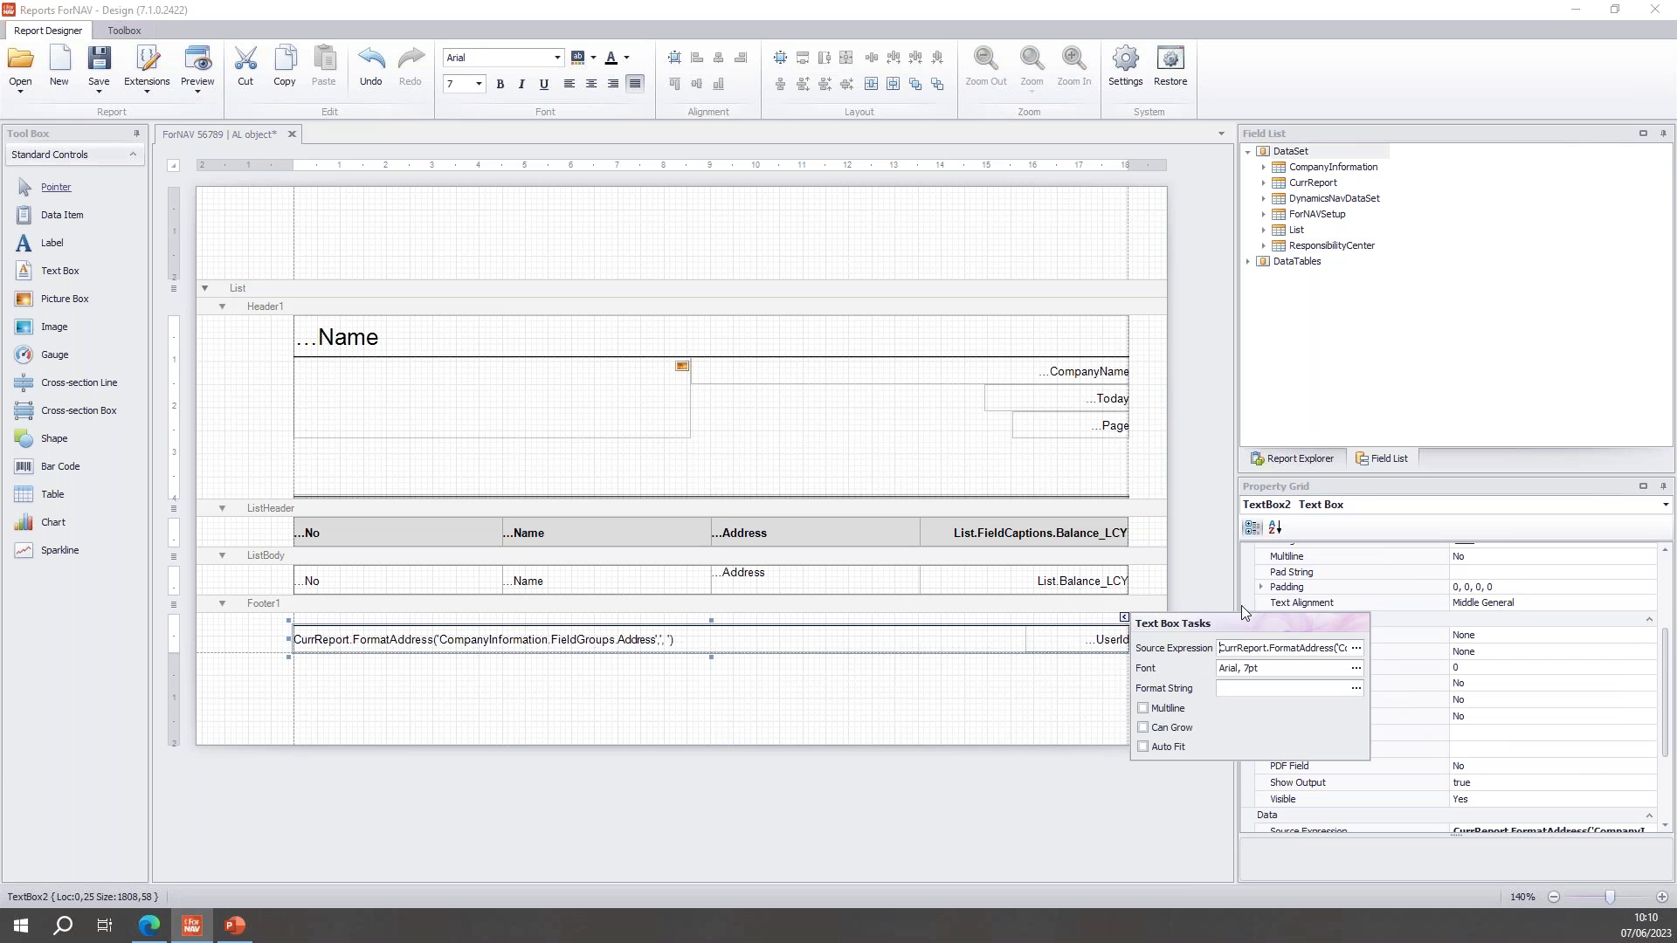
Replace the footer expression with the if/else FormatAddress block on ResponsibilityCenterCode
left_click(1355, 648)
key("Escape")
double_click(559, 639)
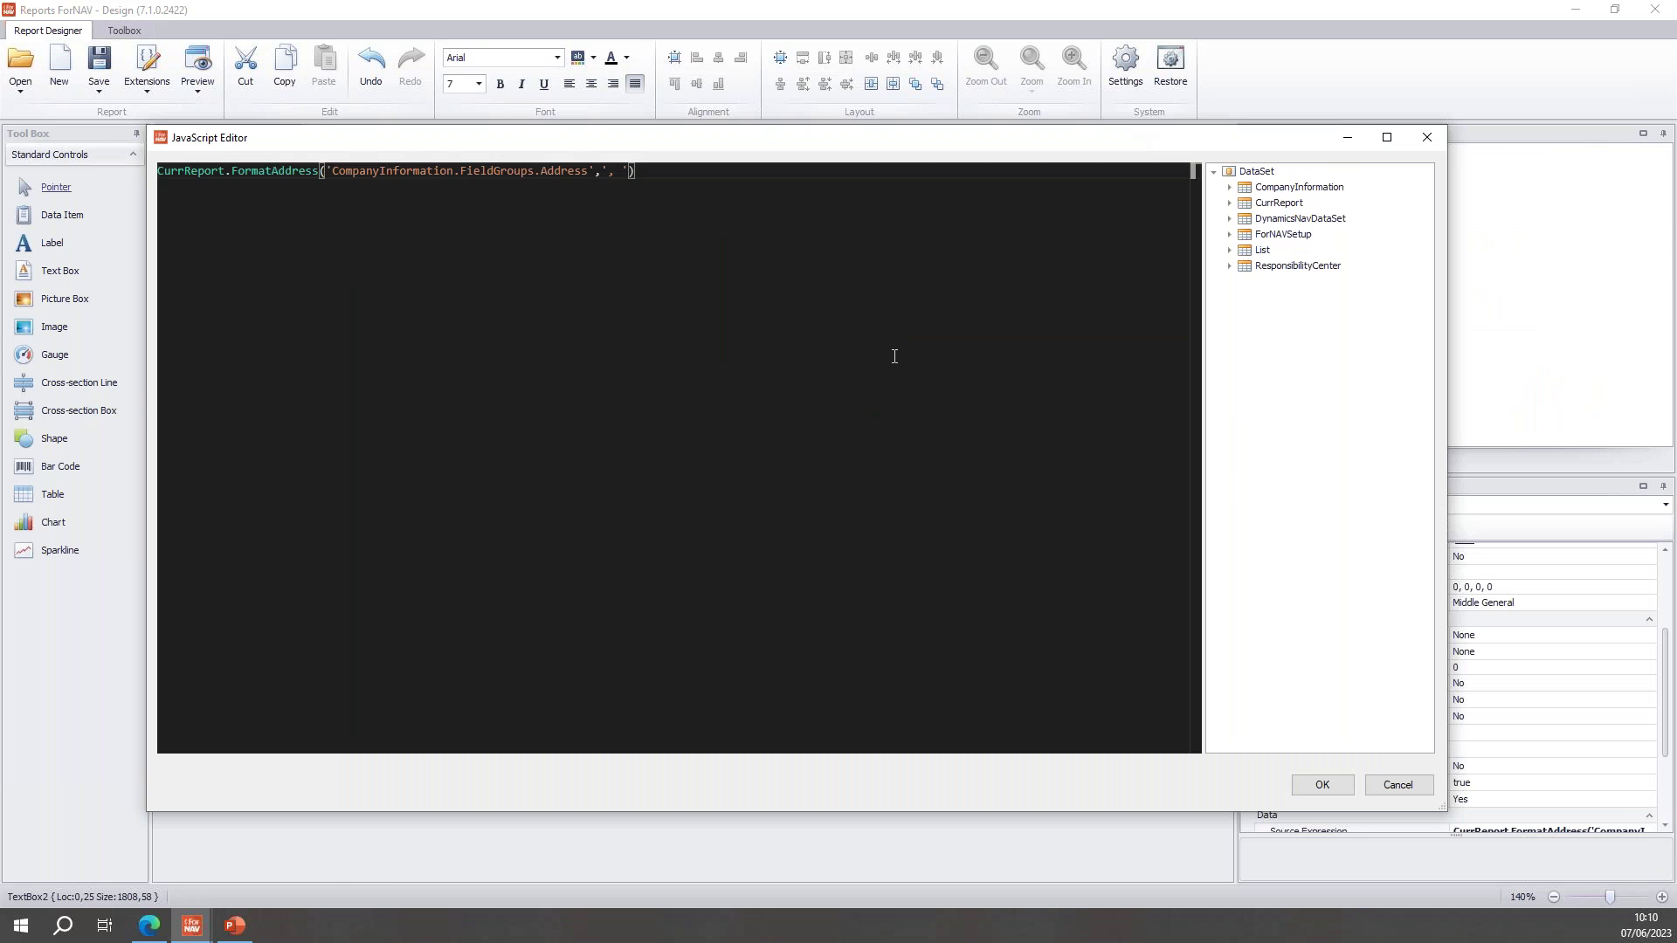
key("ctrl+a")
type("if (DynamicsNavDataSet.ResponsibilityCenterCode != '') {     CurrReport.FormatAddress('ResponsibilityCenter.FieldGroups.Address', ', ') } else {     CurrReport.FormatAddress('CompanyInformation.FieldGroups.Address', ', ') }")
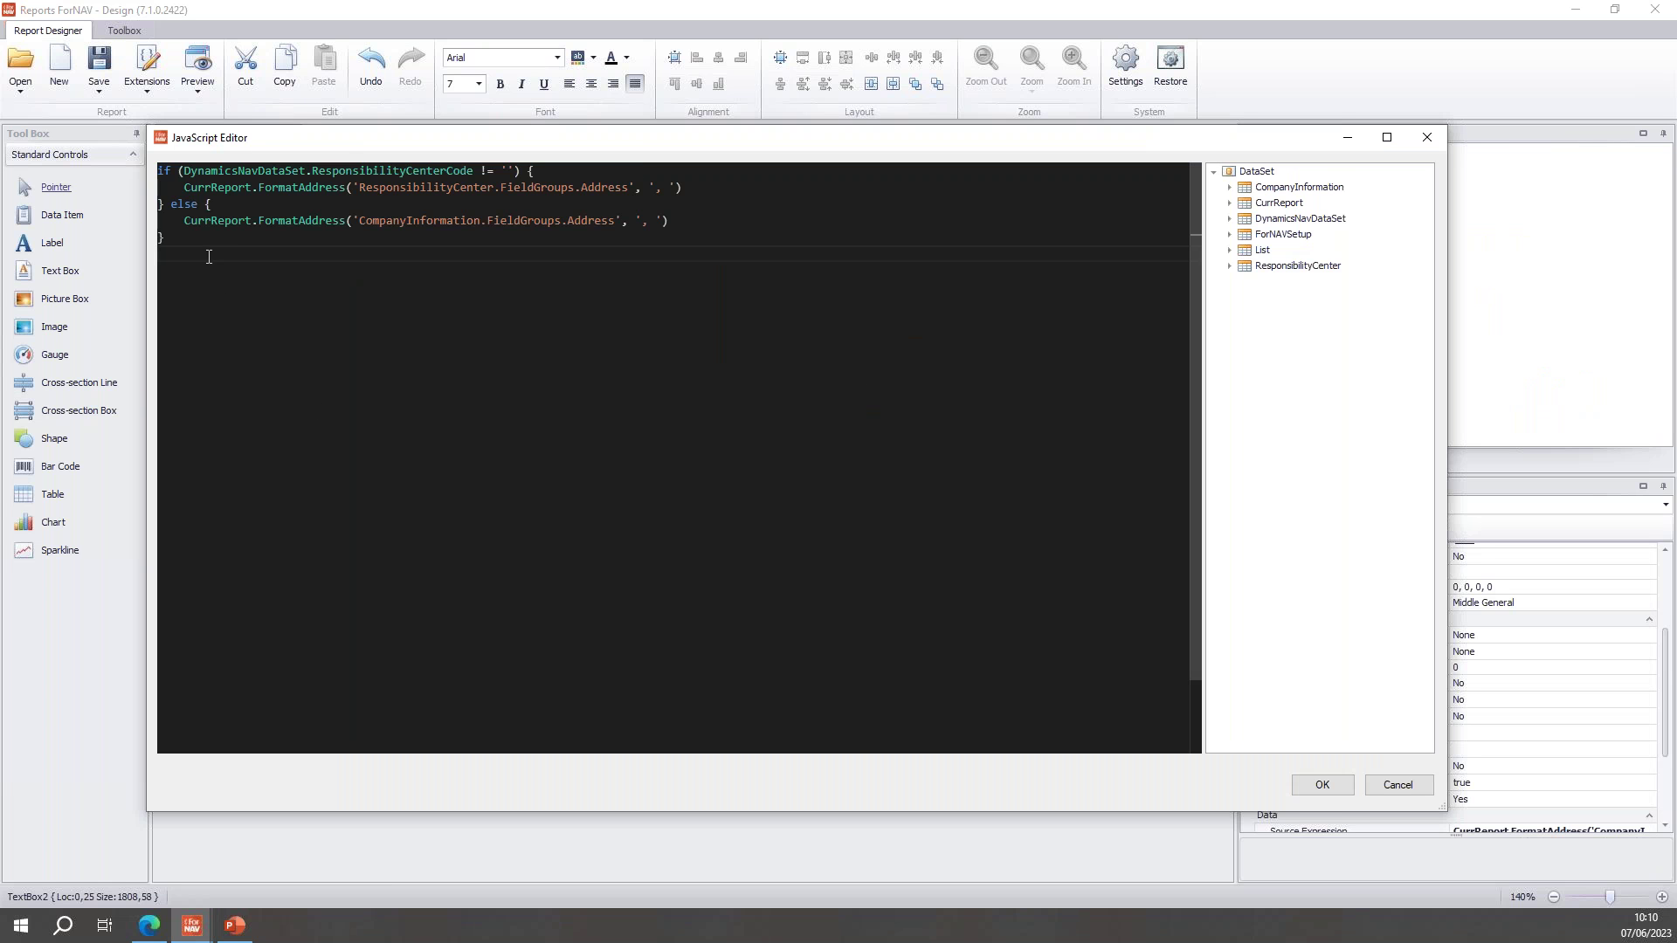
Review the condition, Responsibility Center address and company fallback lines, then save the expression
left_click_drag(183, 172, 511, 171)
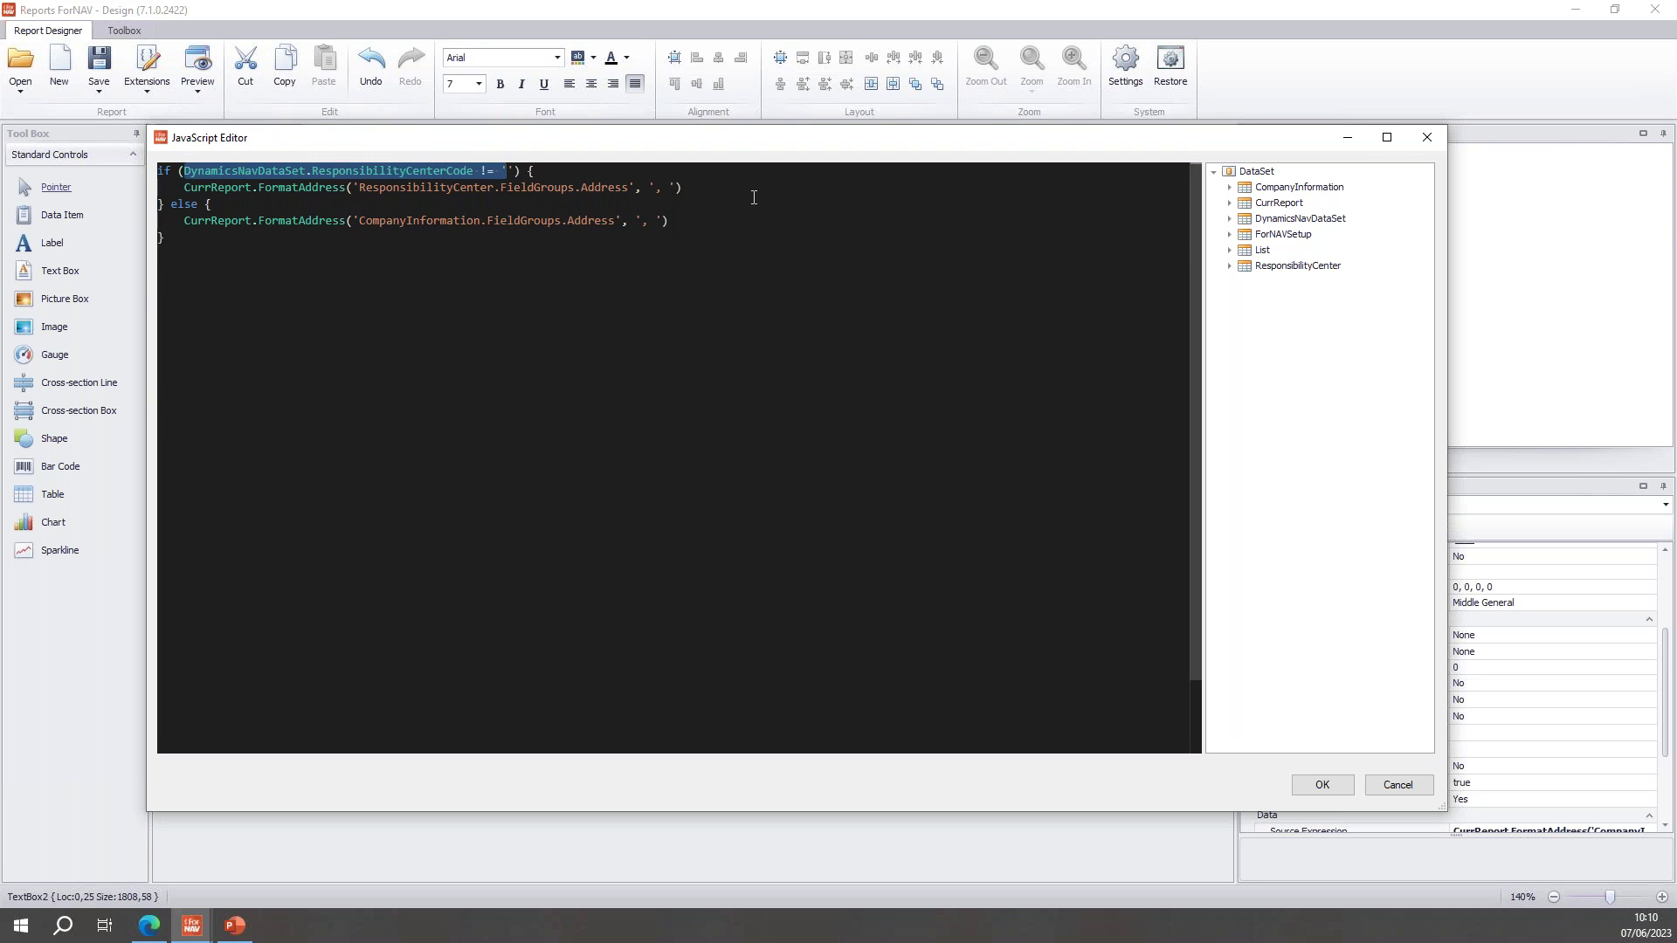
left_click(221, 200)
left_click_drag(185, 191, 687, 197)
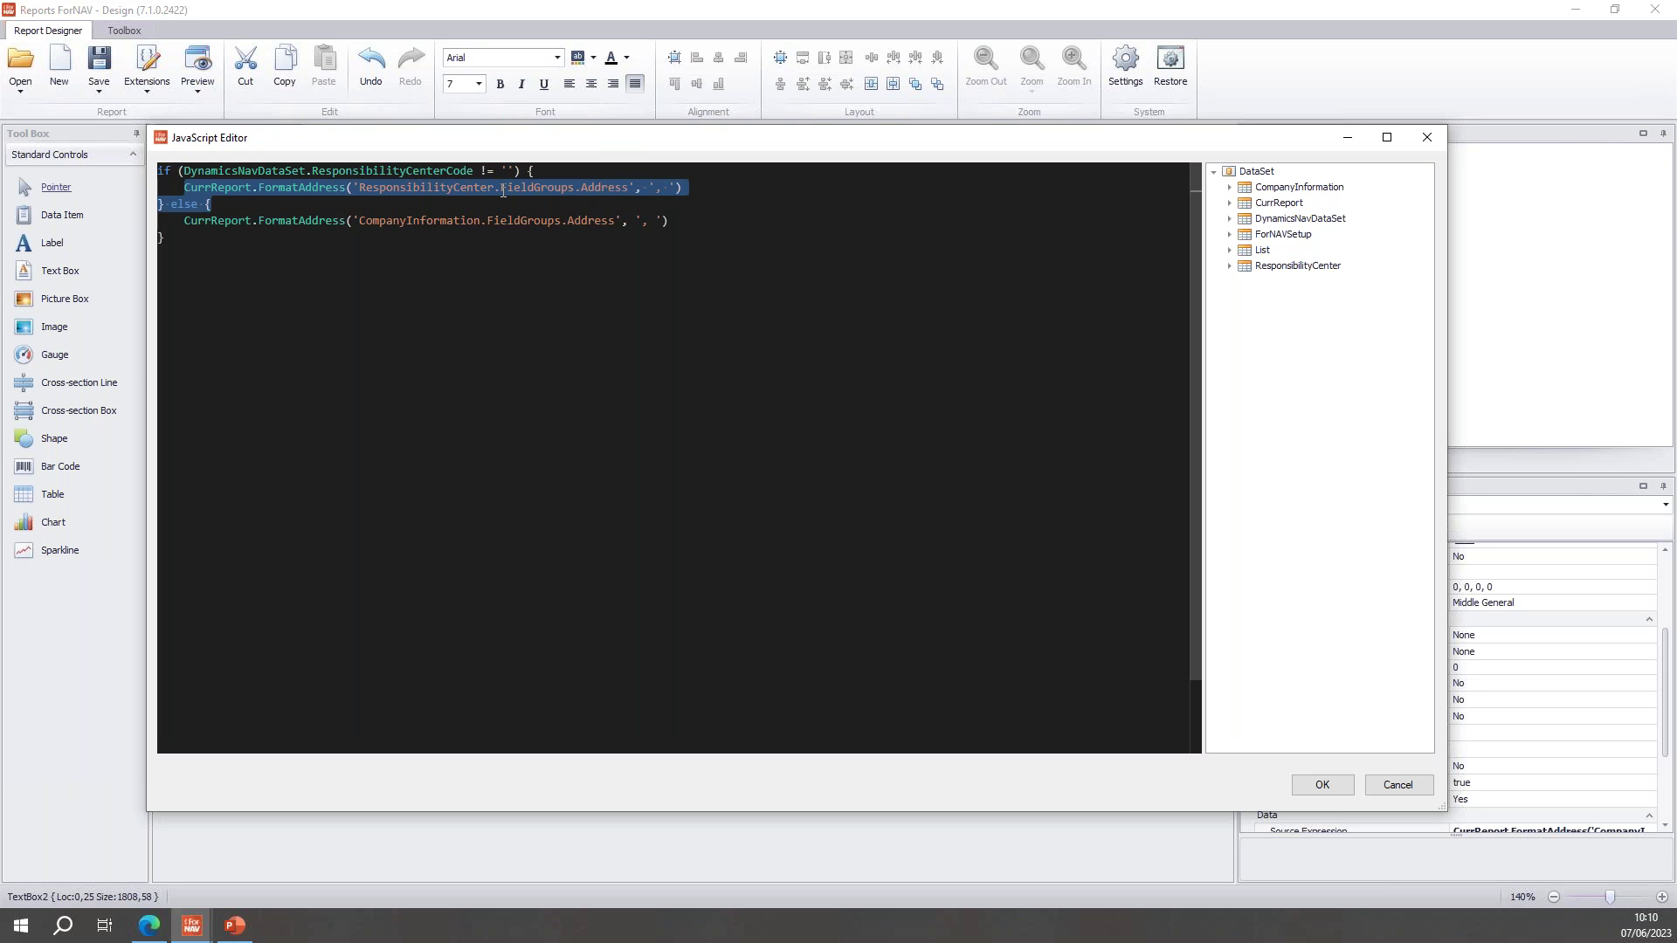
left_click(661, 190)
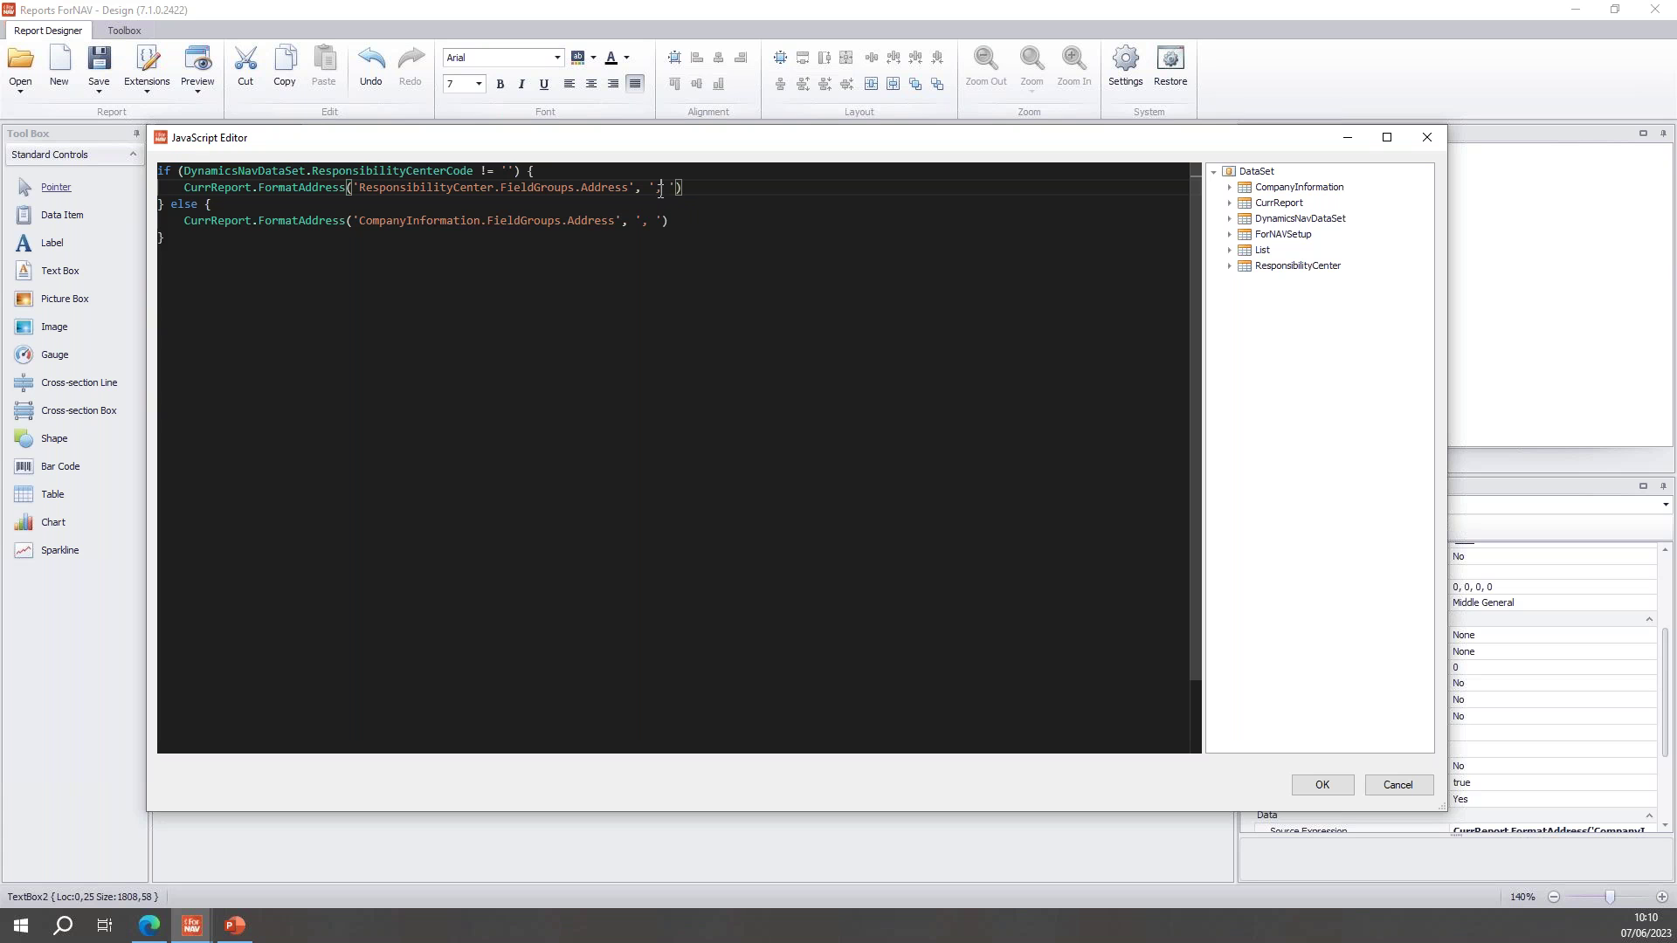
mouse_move(310, 189)
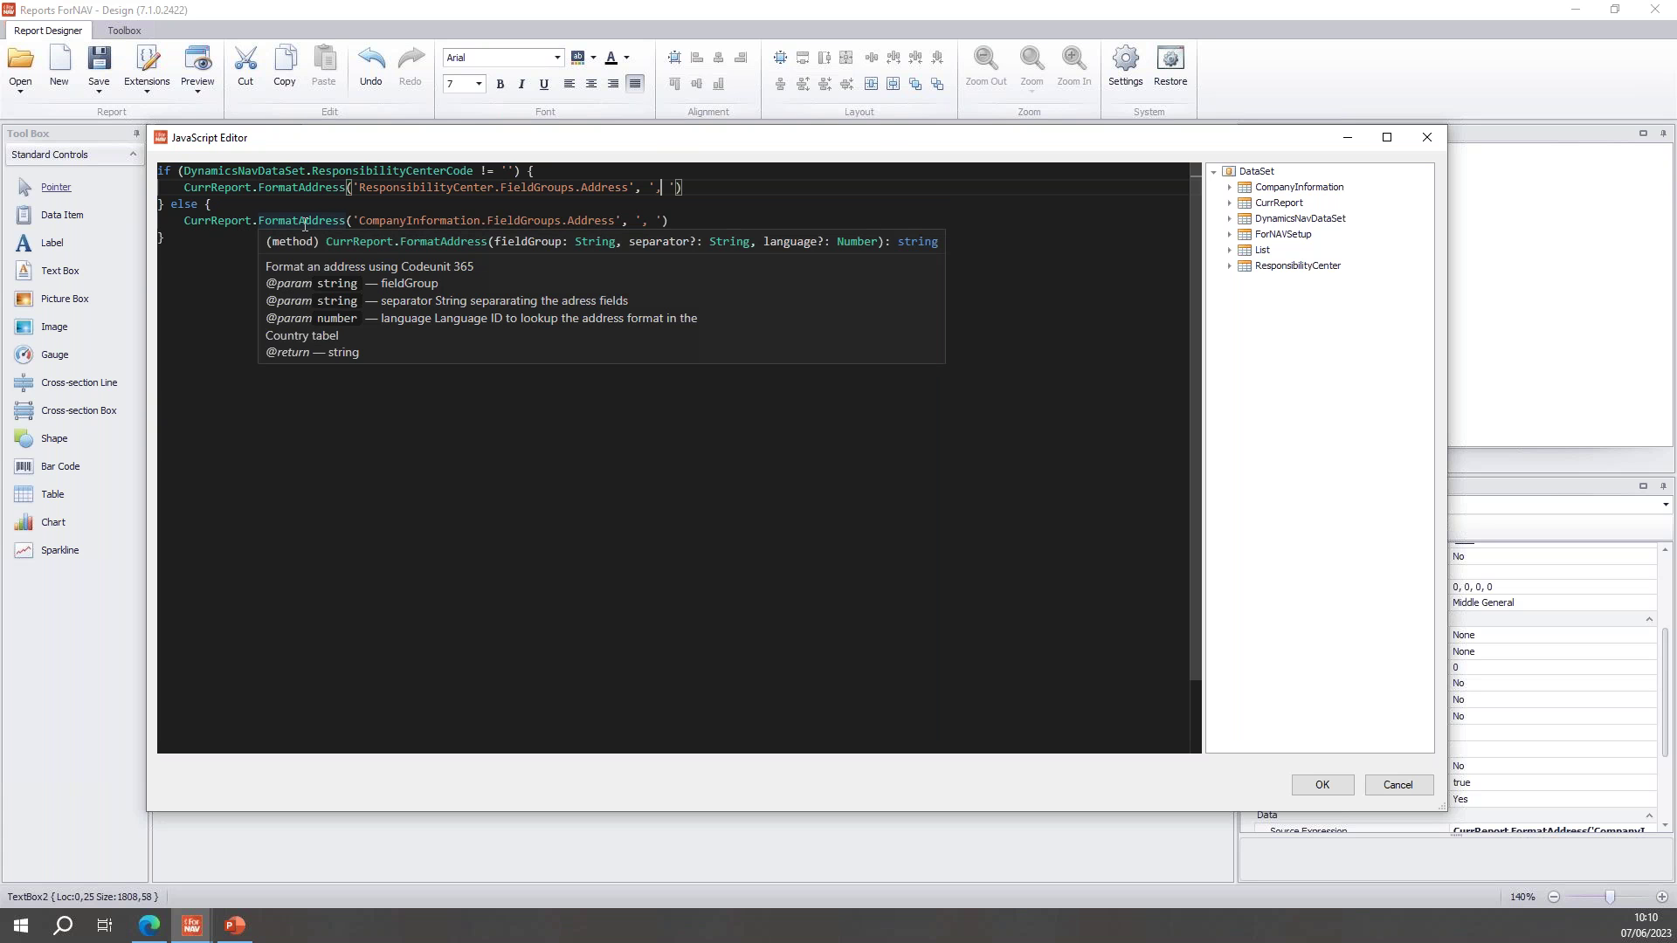
key("ctrl+End")
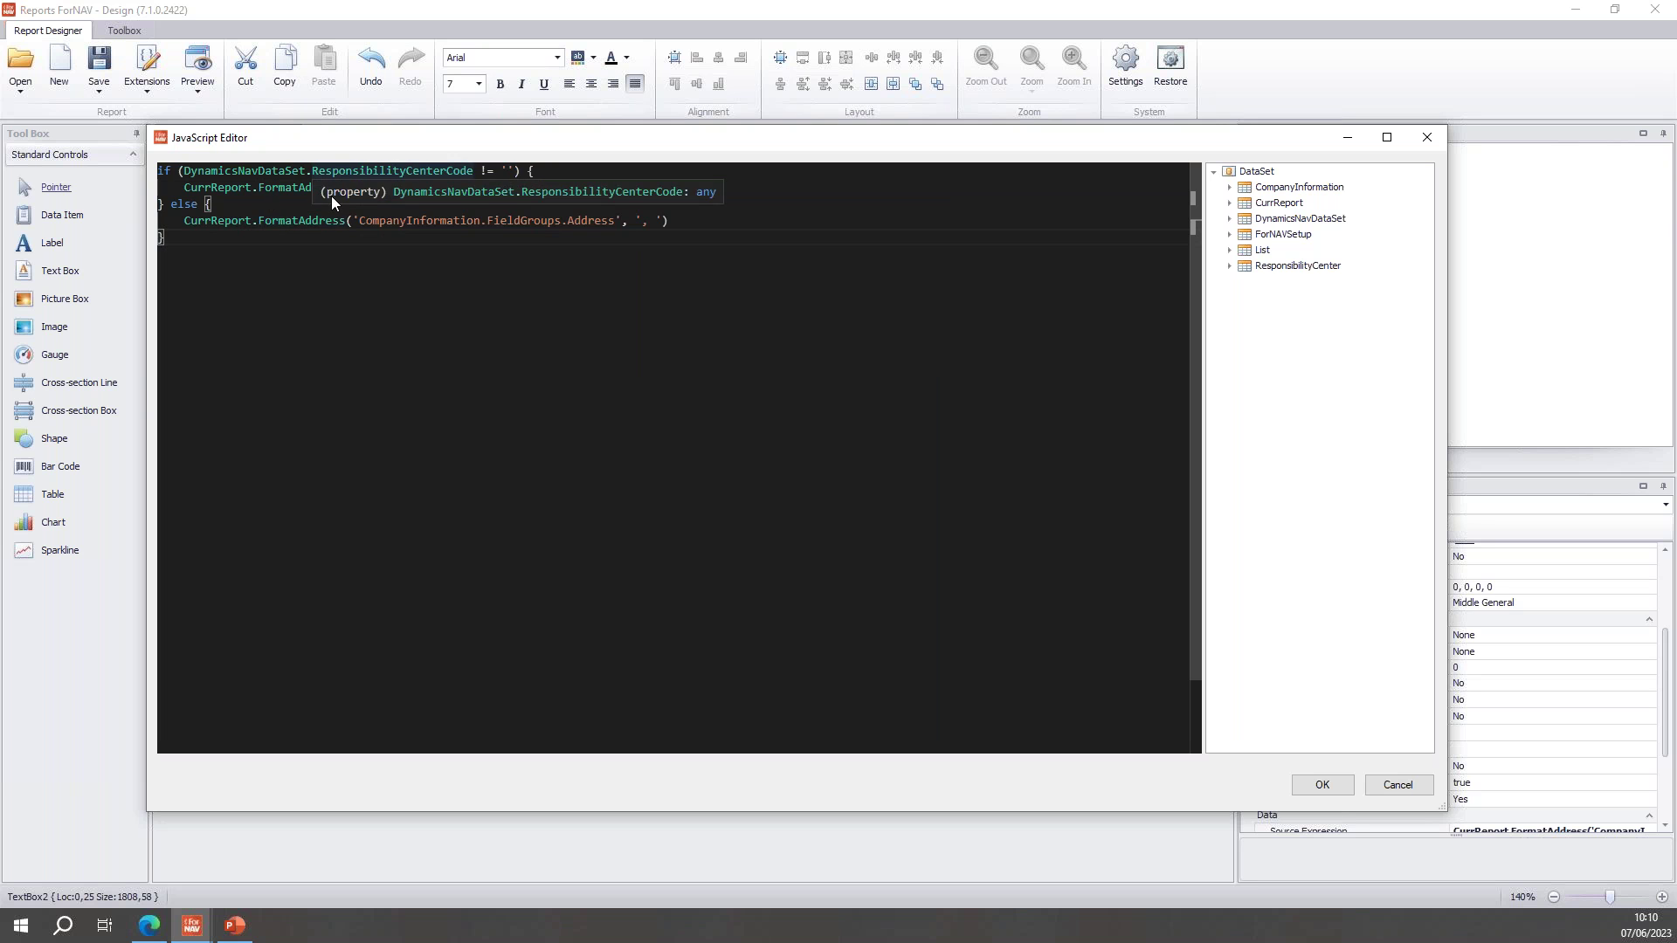
left_click_drag(197, 220, 540, 233)
left_click(692, 228)
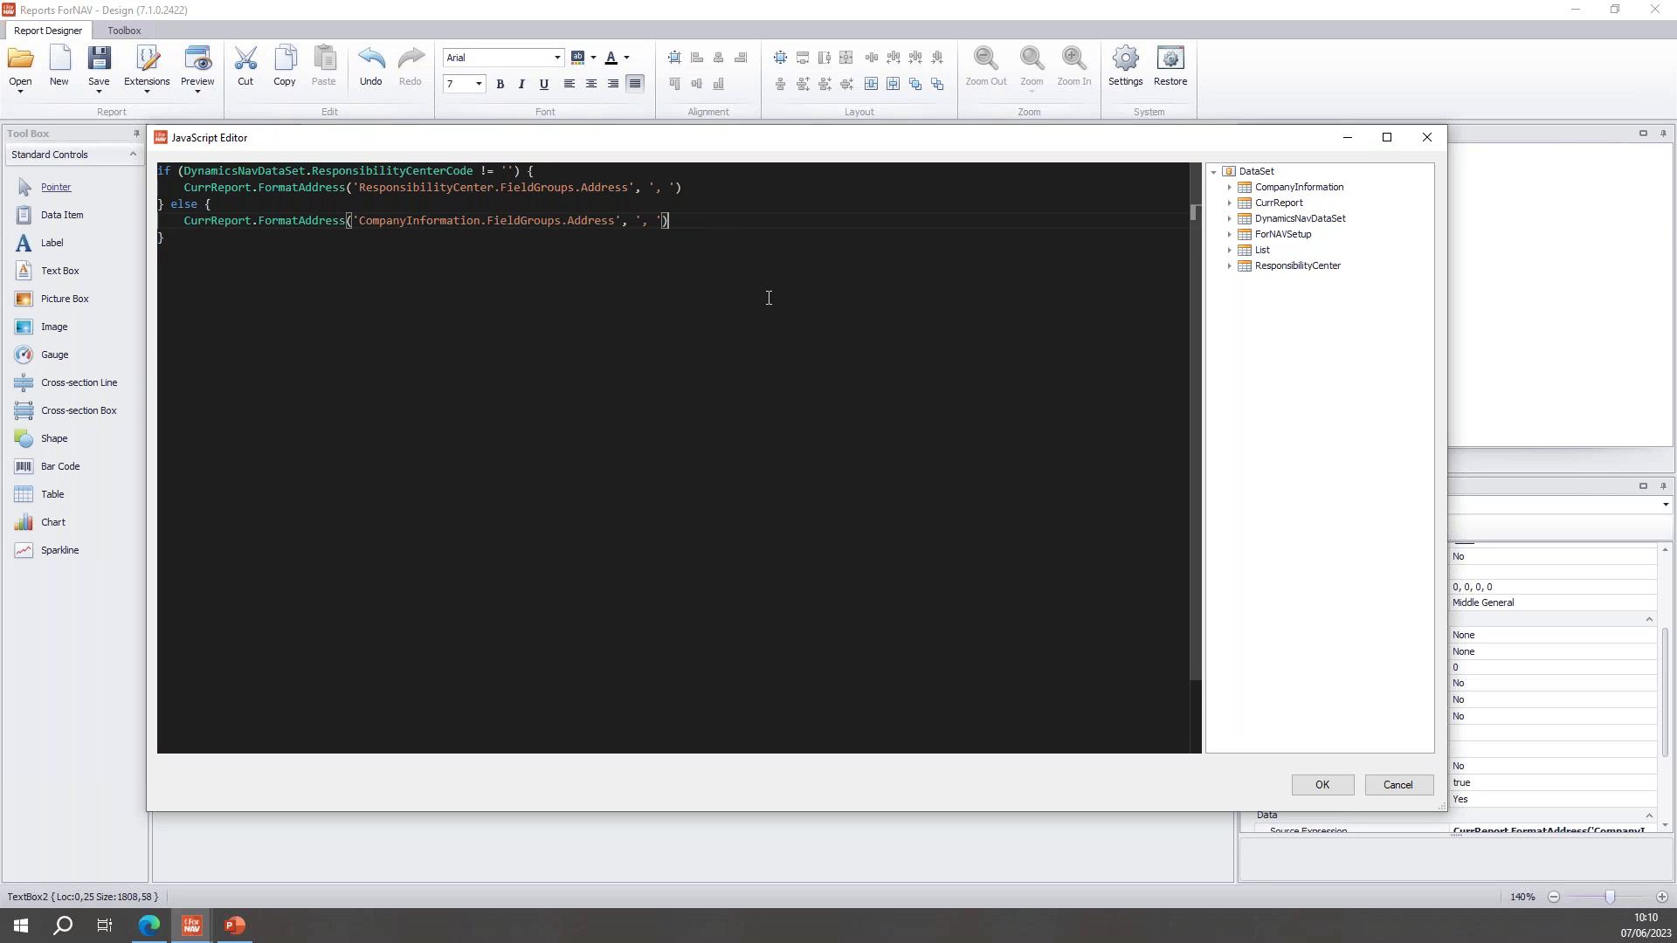
left_click(1322, 784)
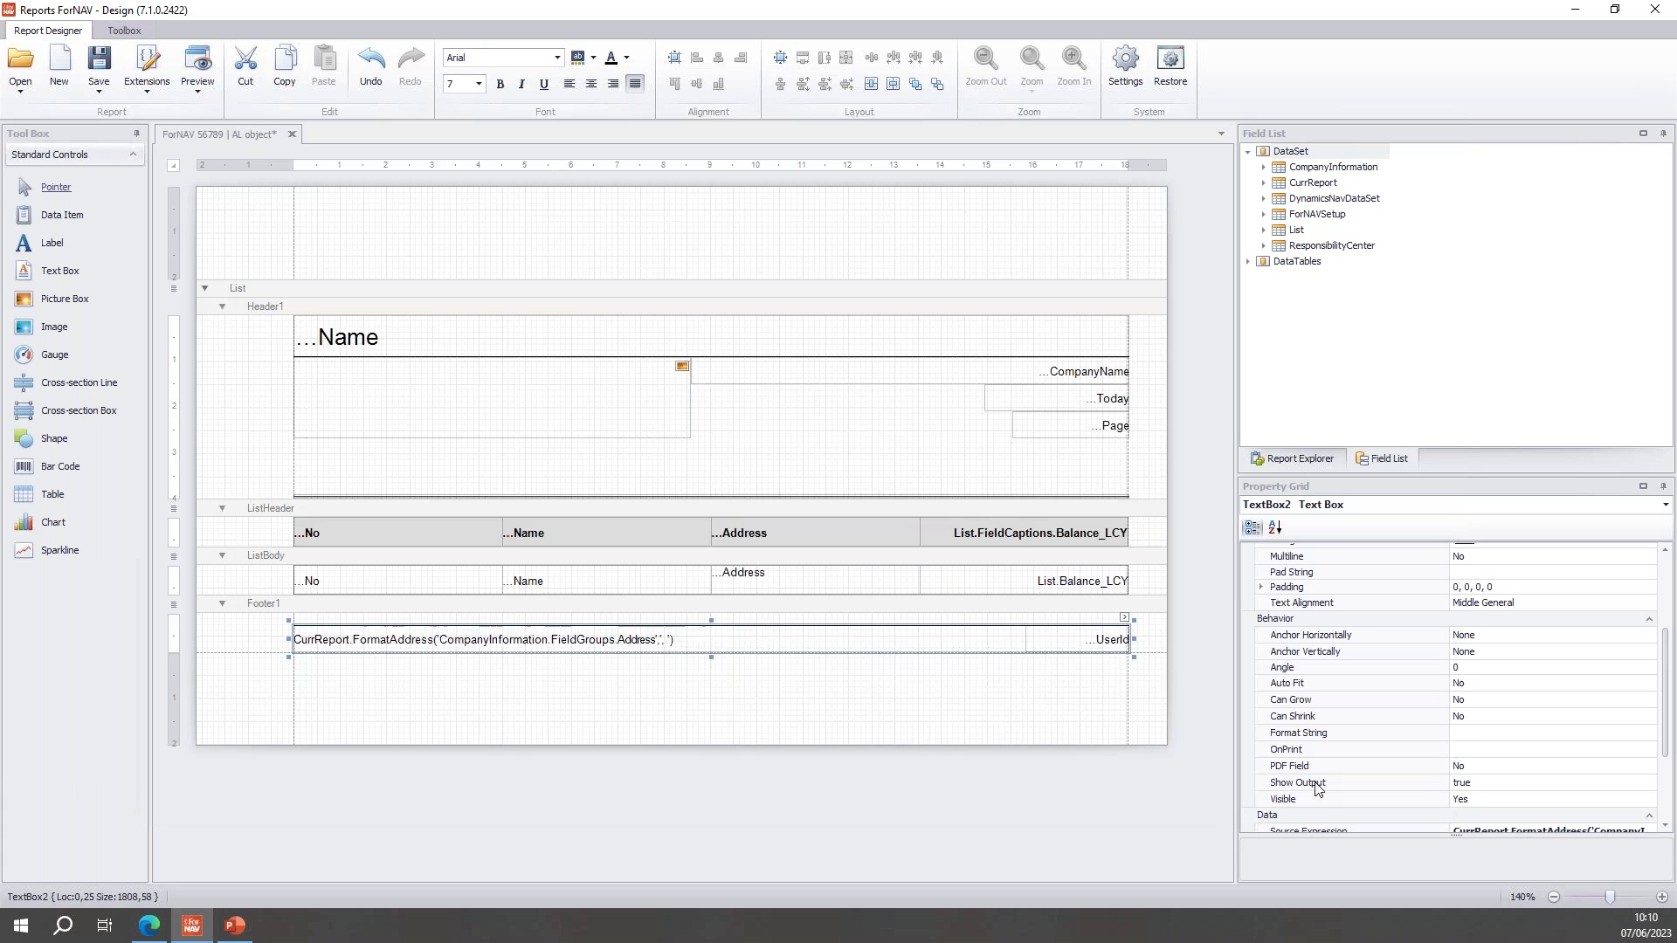
Give the footer box a yellow background and bring up the header CompanyName box's expression
left_click(593, 58)
left_click(647, 138)
left_click(1041, 371)
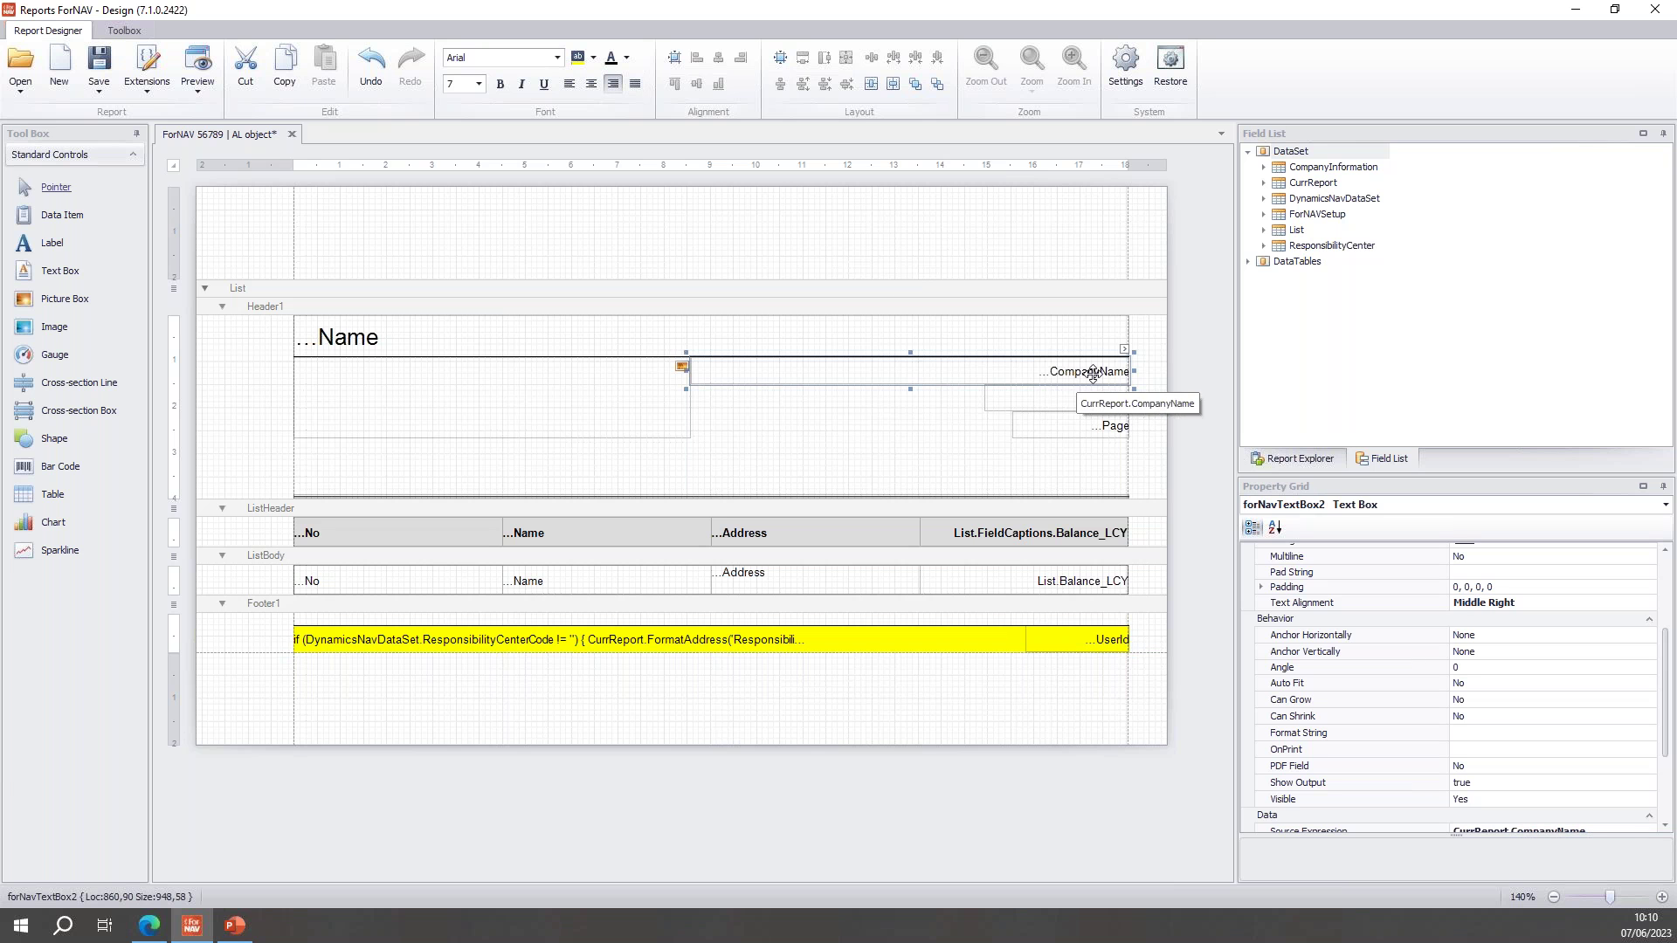
left_click(1125, 350)
left_click(1352, 389)
key("Escape")
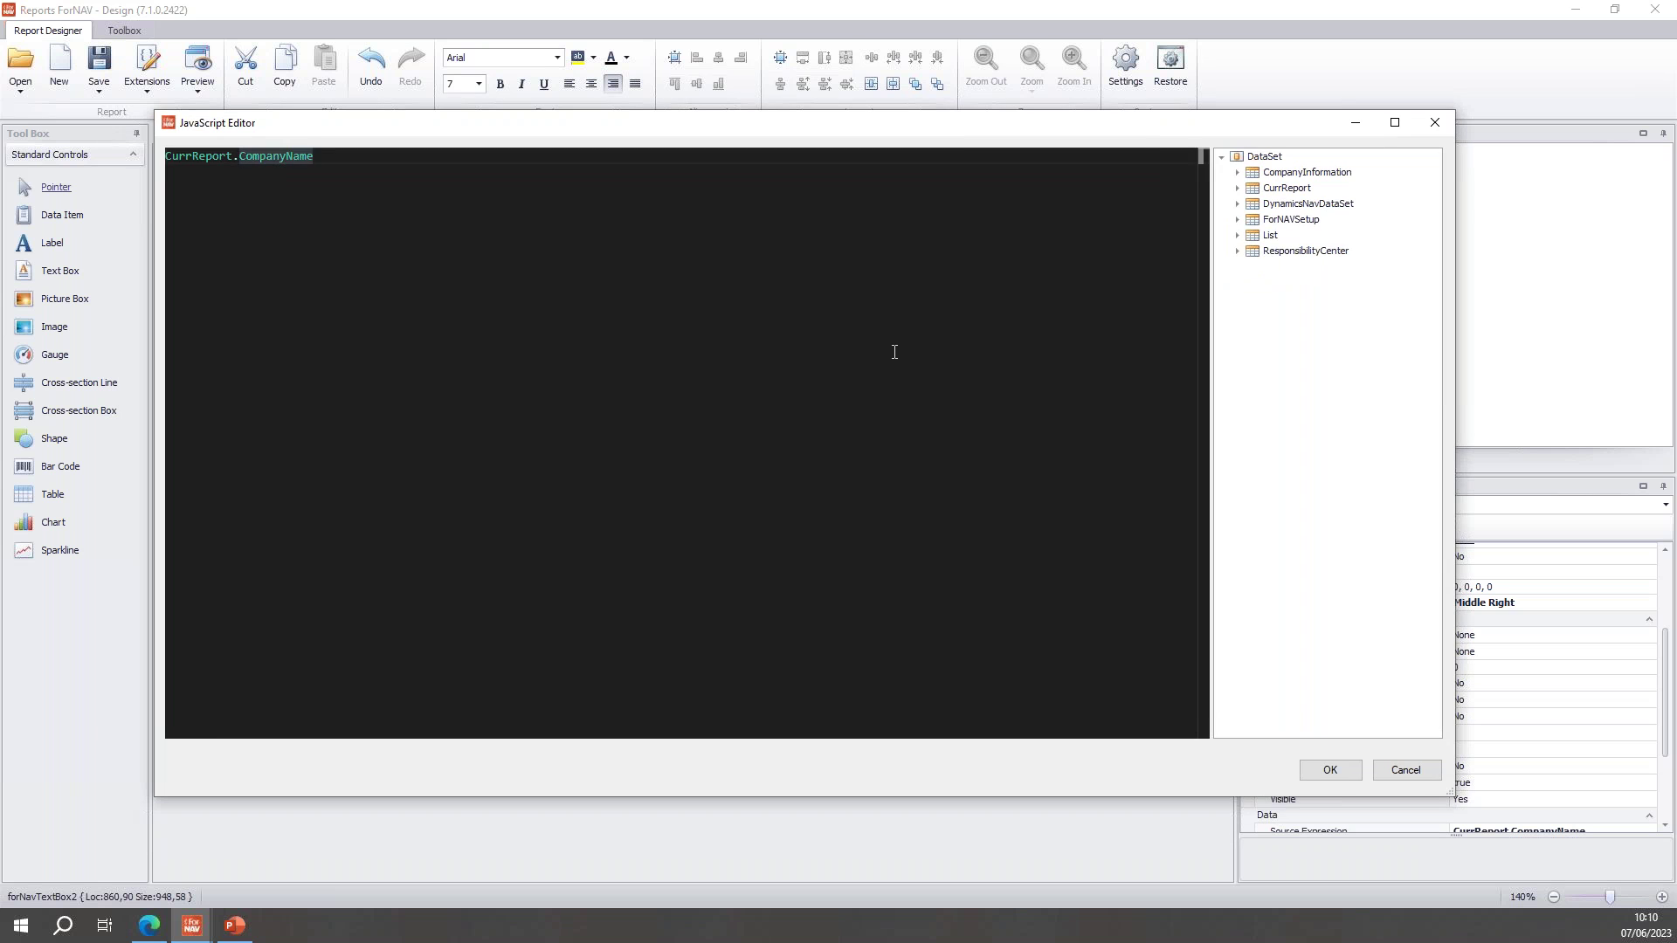
Paste the if/else block and move CurrReport.CompanyName into its else branch
type("if (DynamicsNavDataSet.ResponsibilityCenterCode != '') {     CurrReport.FormatAddress('ResponsibilityCenter.FieldGroups.Address', ', ') } else {     CurrReport.FormatAddress('CompanyInformation.FieldGroups.Address', ', ') }")
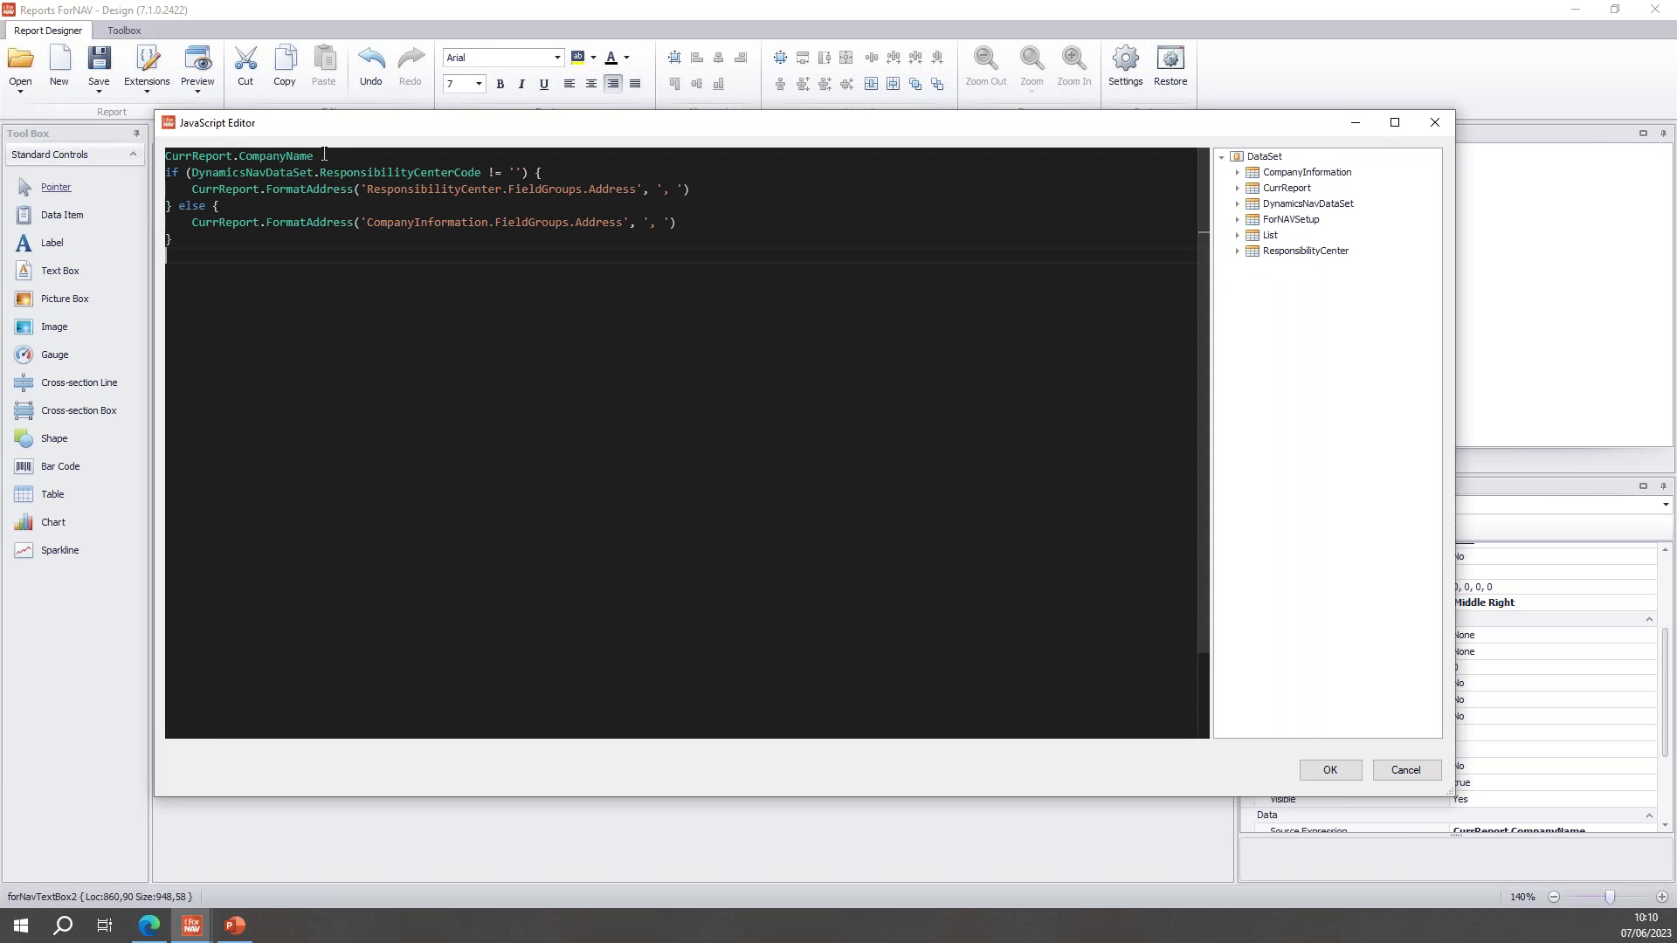
left_click_drag(165, 155, 316, 155)
key("ctrl+c")
key("Delete")
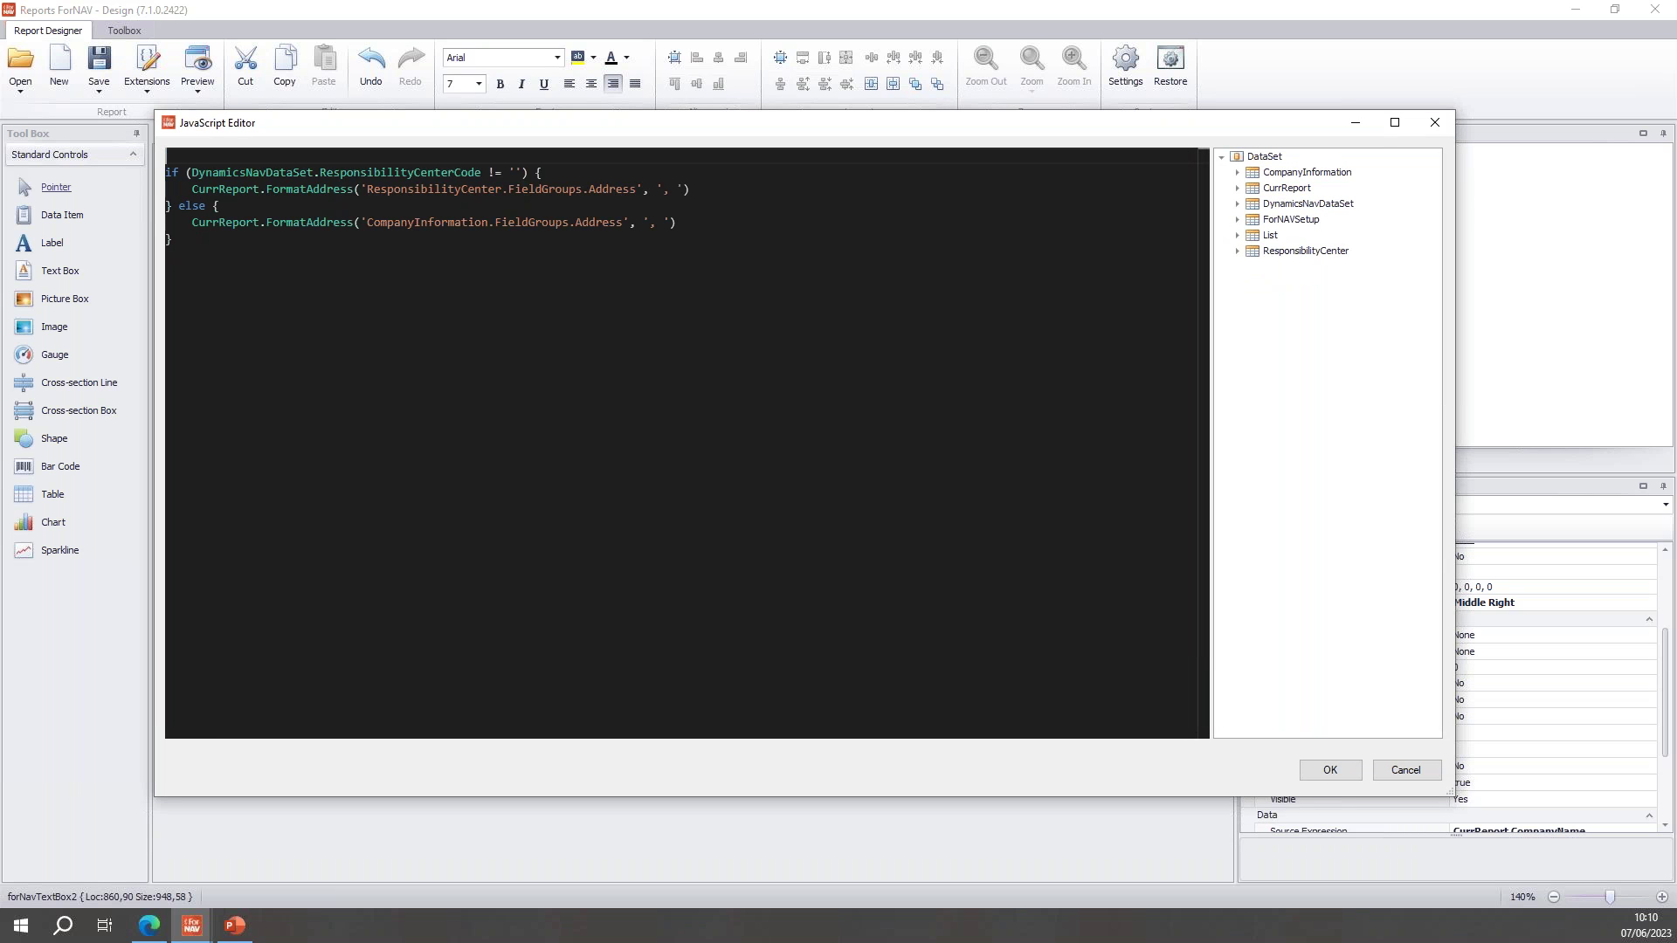
left_click(585, 252)
left_click_drag(713, 232, 192, 229)
key("ctrl+v")
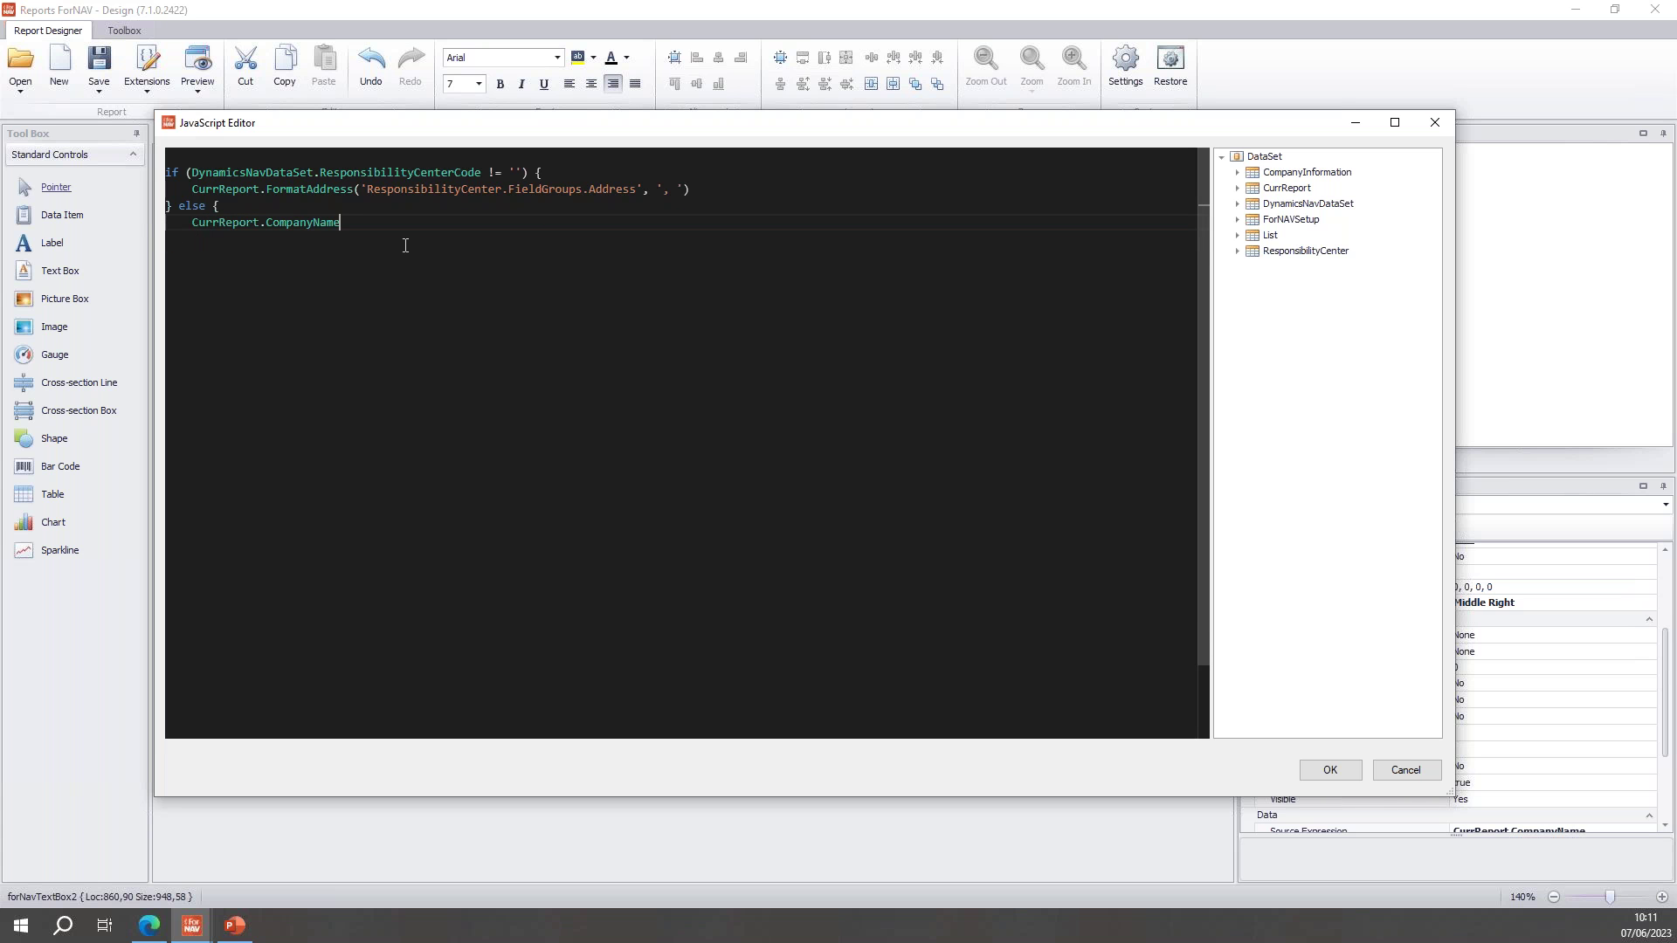
Change the first branch to ResponsibilityCenter.Name, add the closing brace, and confirm the expression
left_click_drag(695, 190, 191, 190)
type("rewsp")
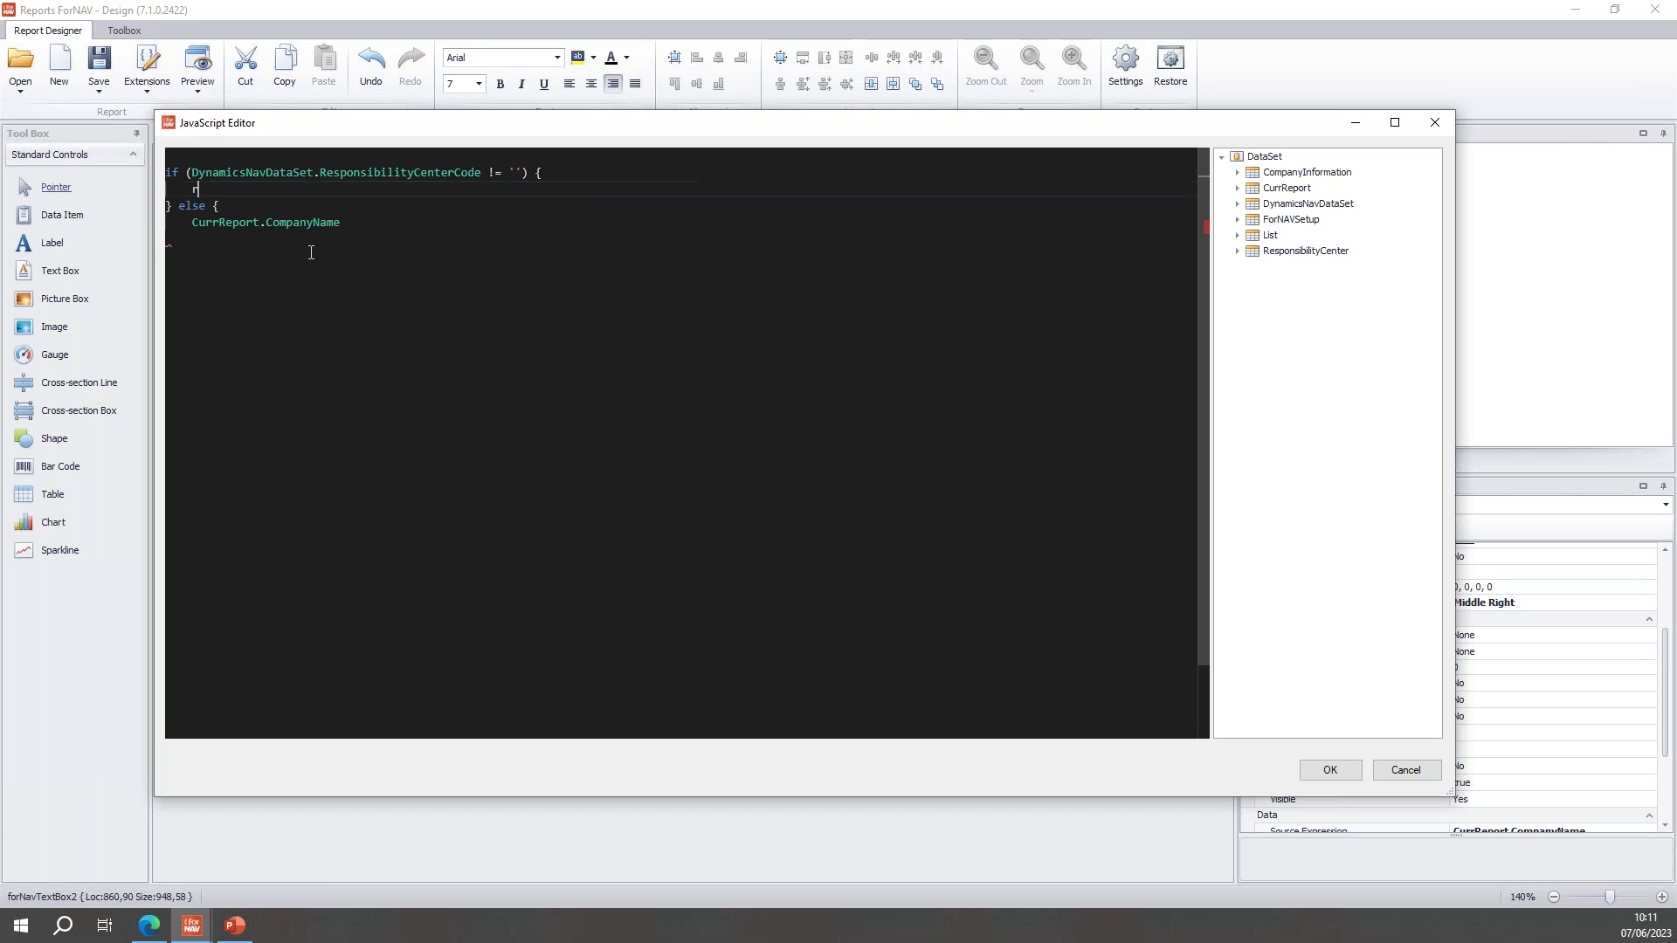
key("BackSpace")
key("BackSpace")
type("s")
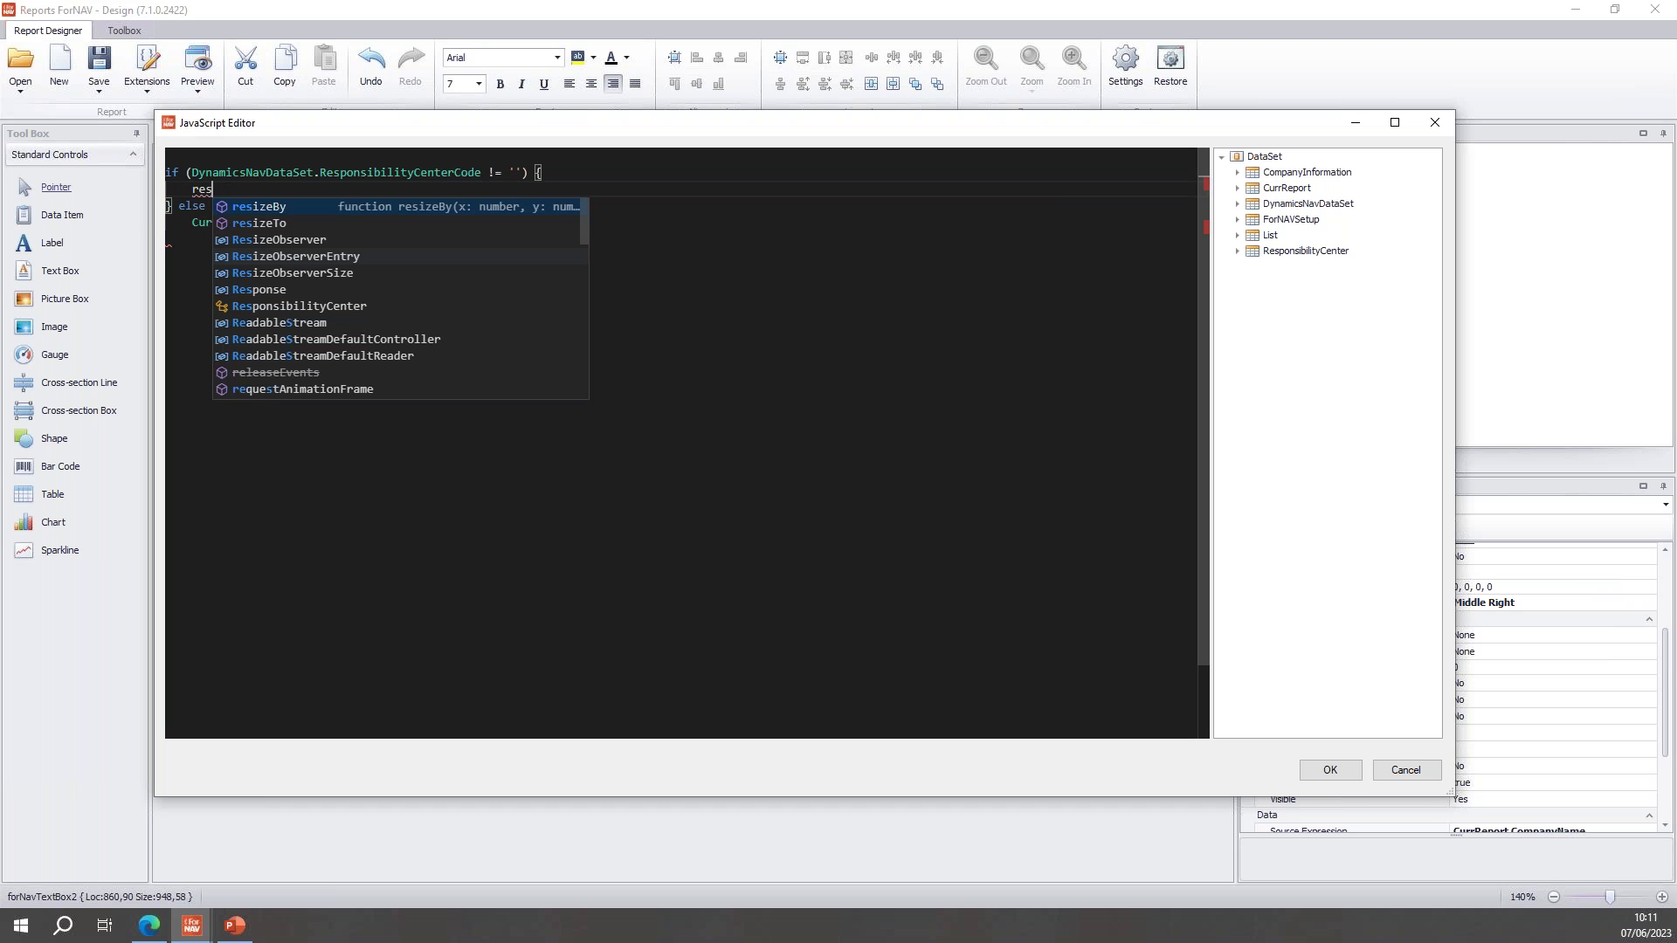
type("p")
key("Down")
key("Return")
type(".Na")
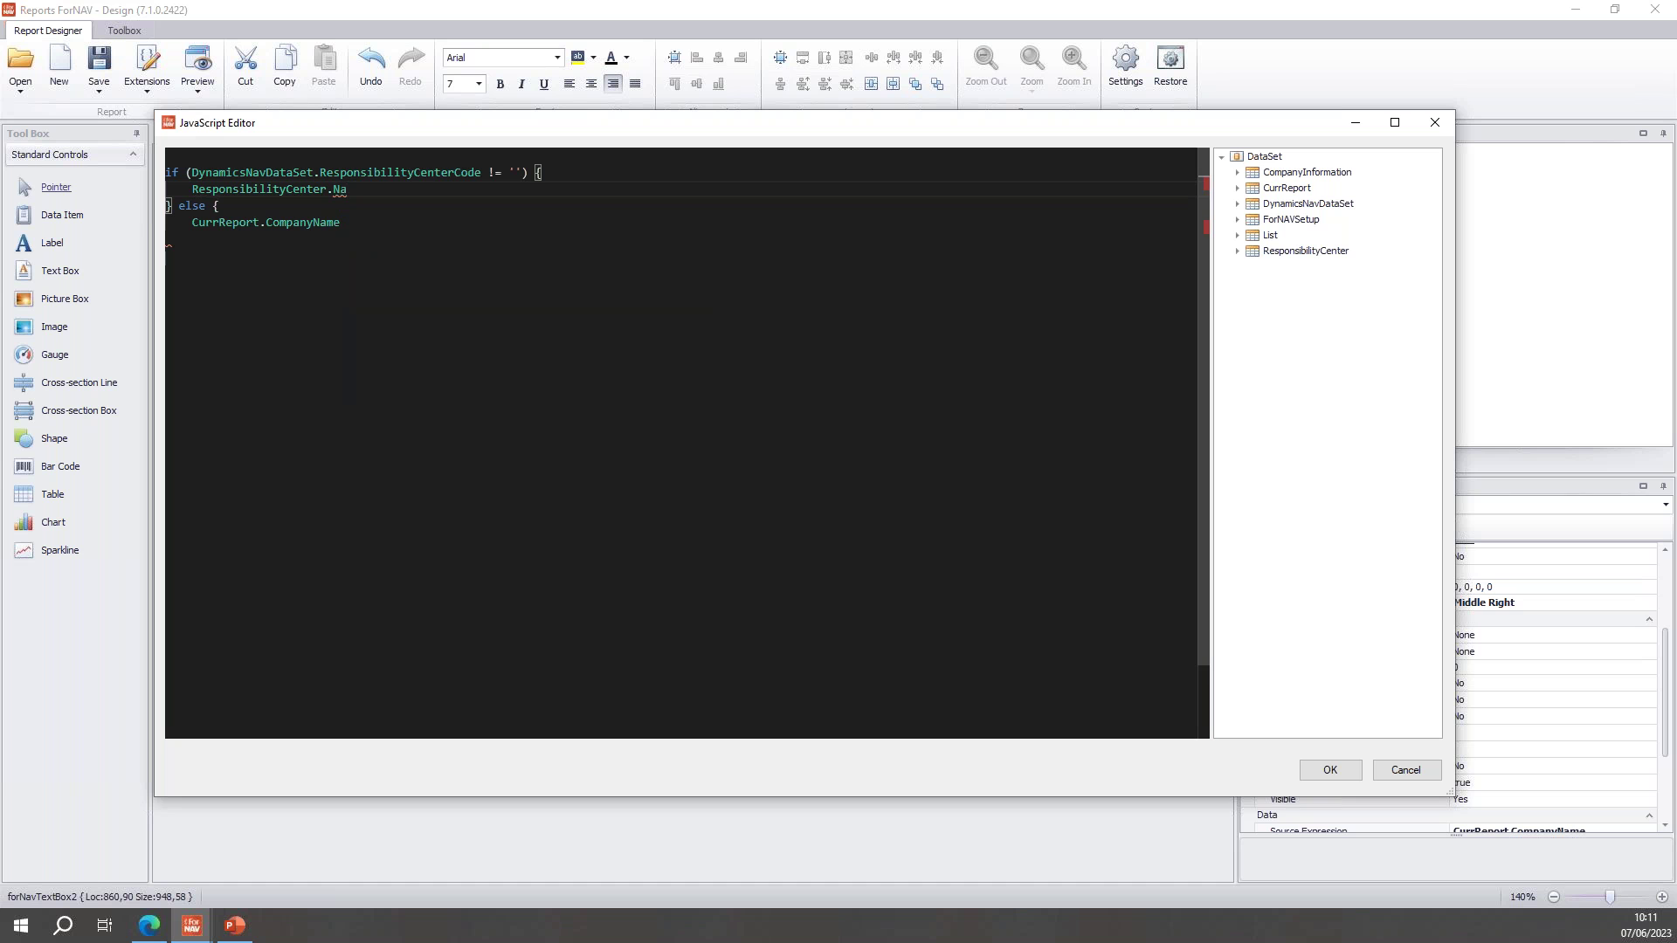
type("sme")
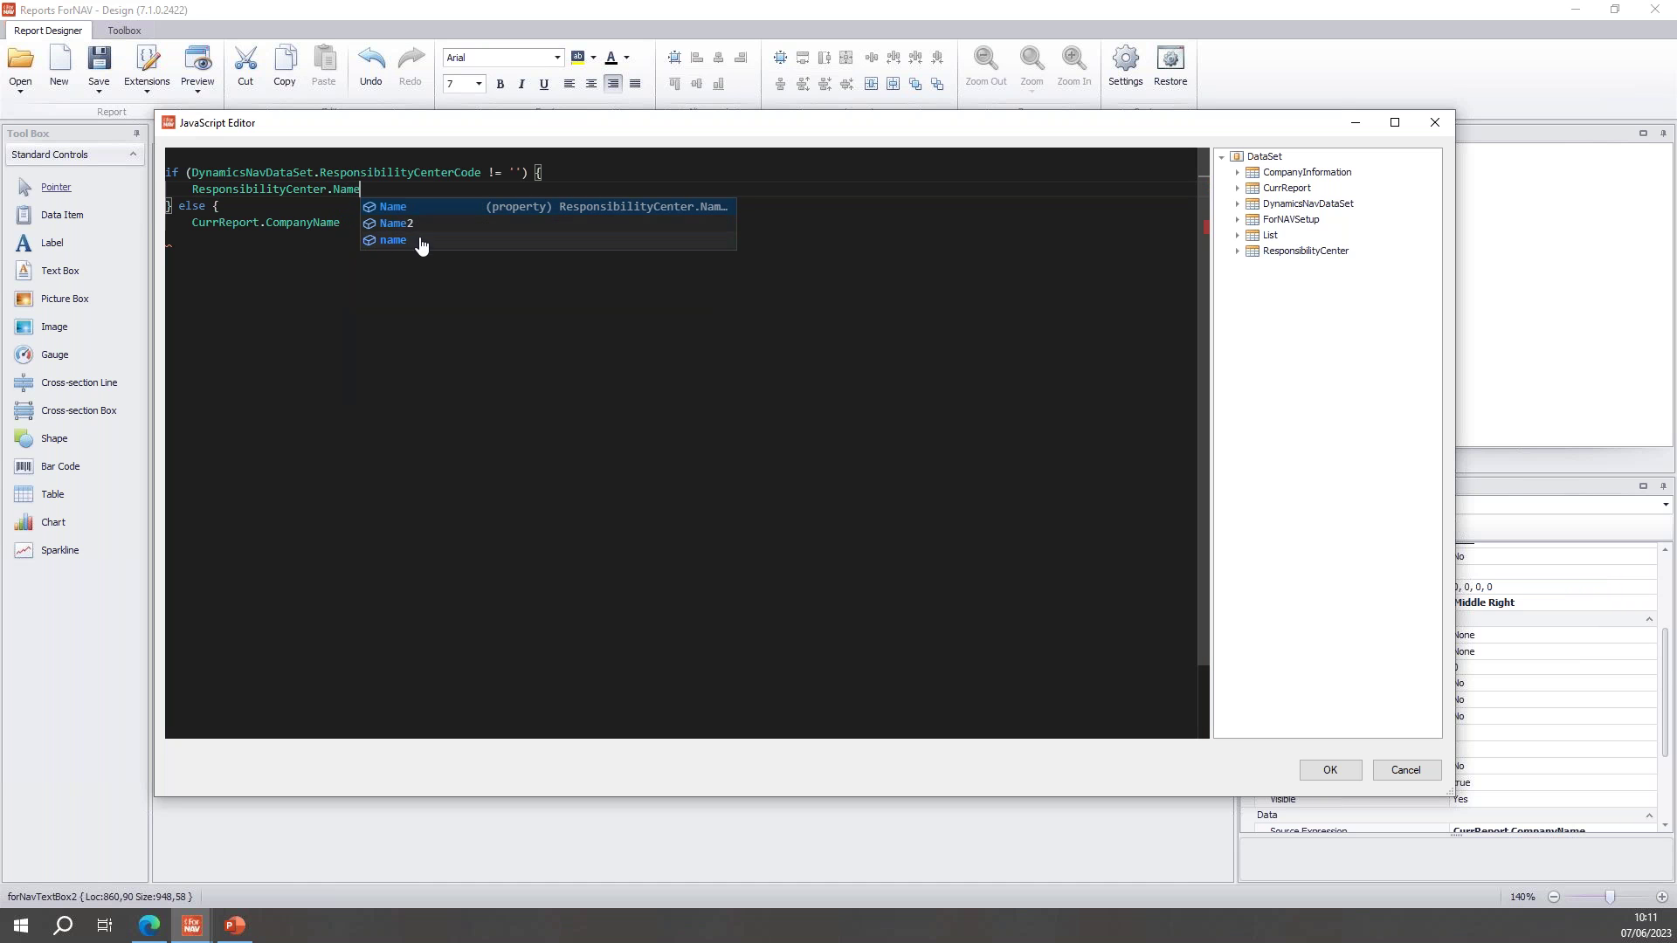
left_click(341, 224)
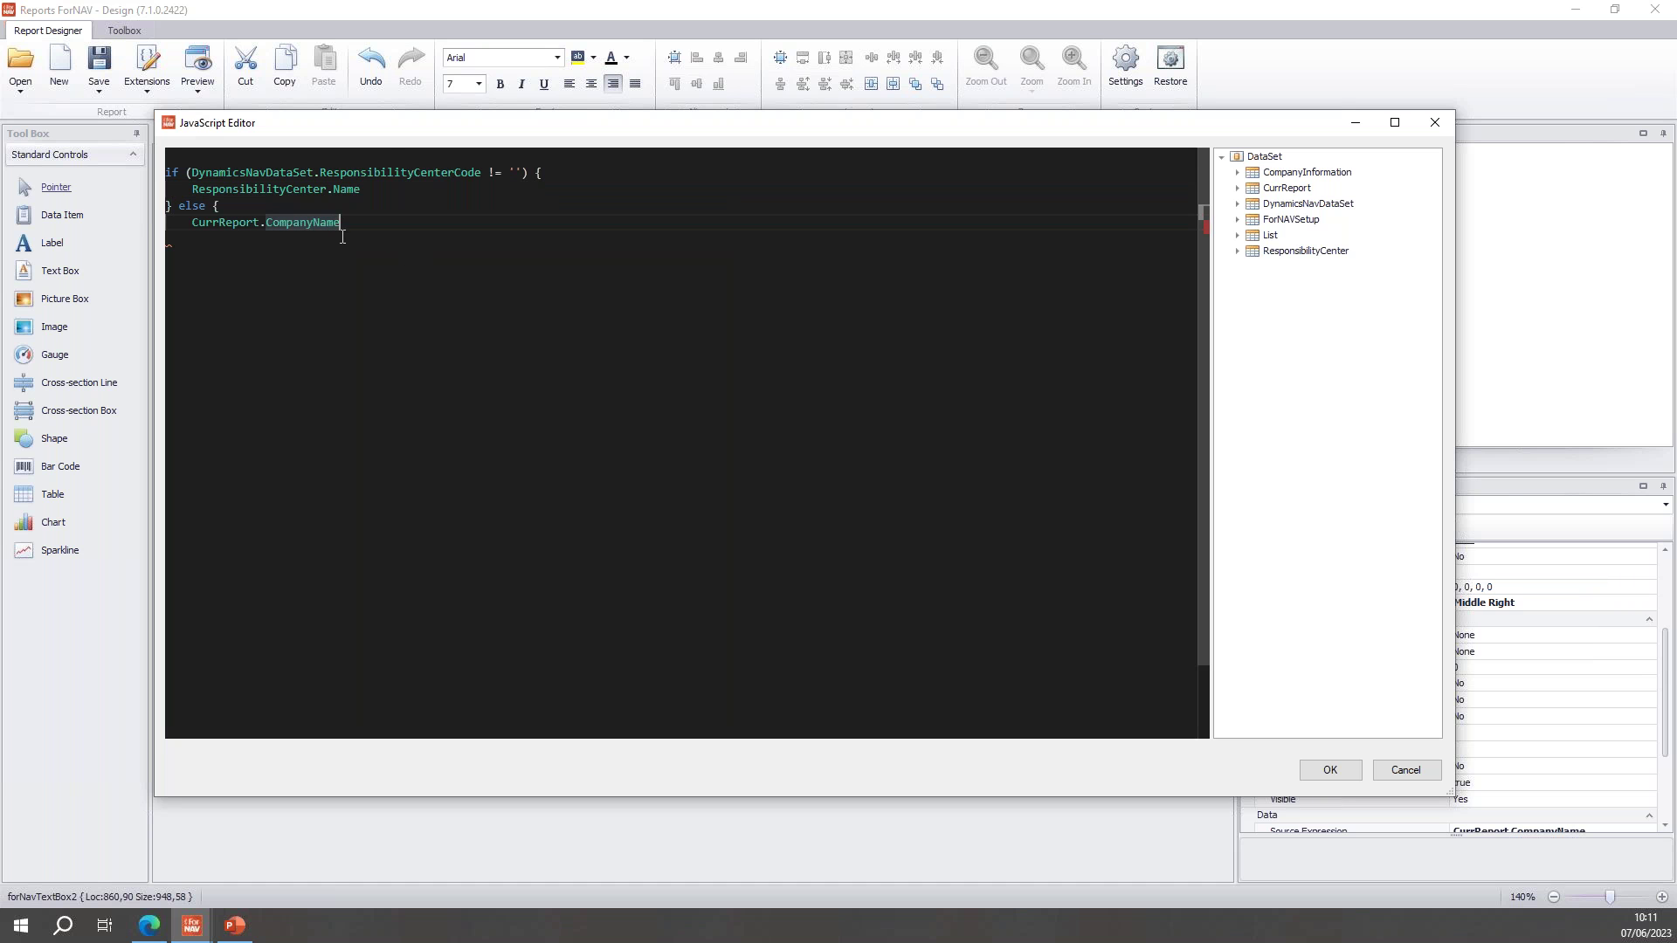
left_click(390, 155)
key("Delete")
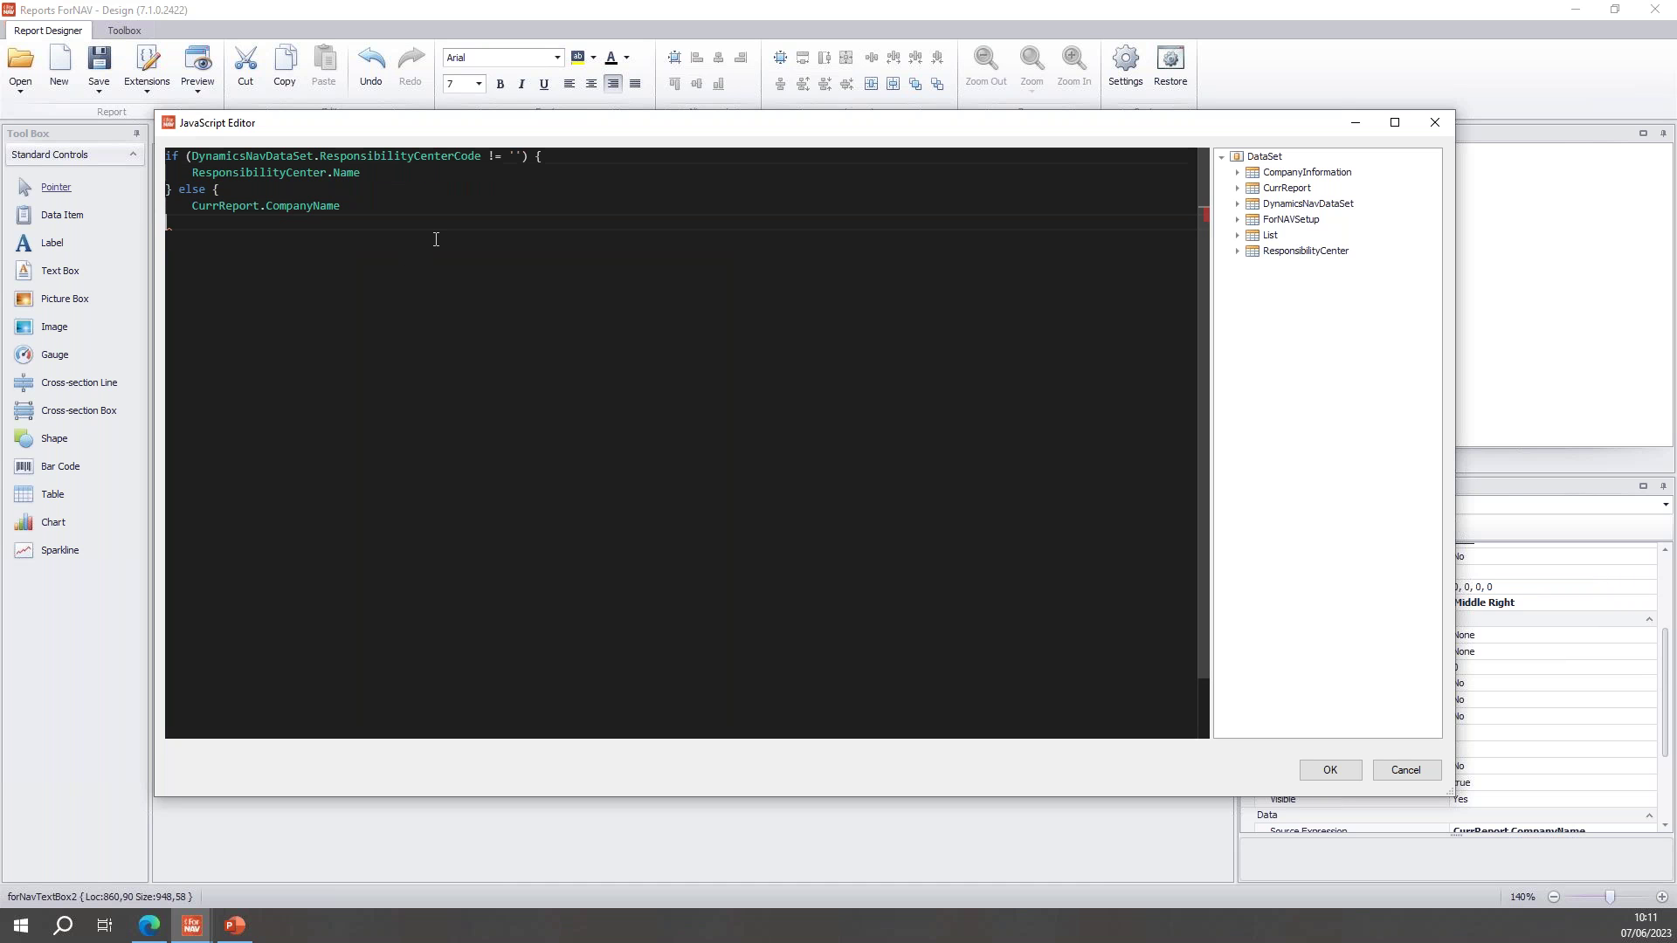
type("}")
left_click(1327, 771)
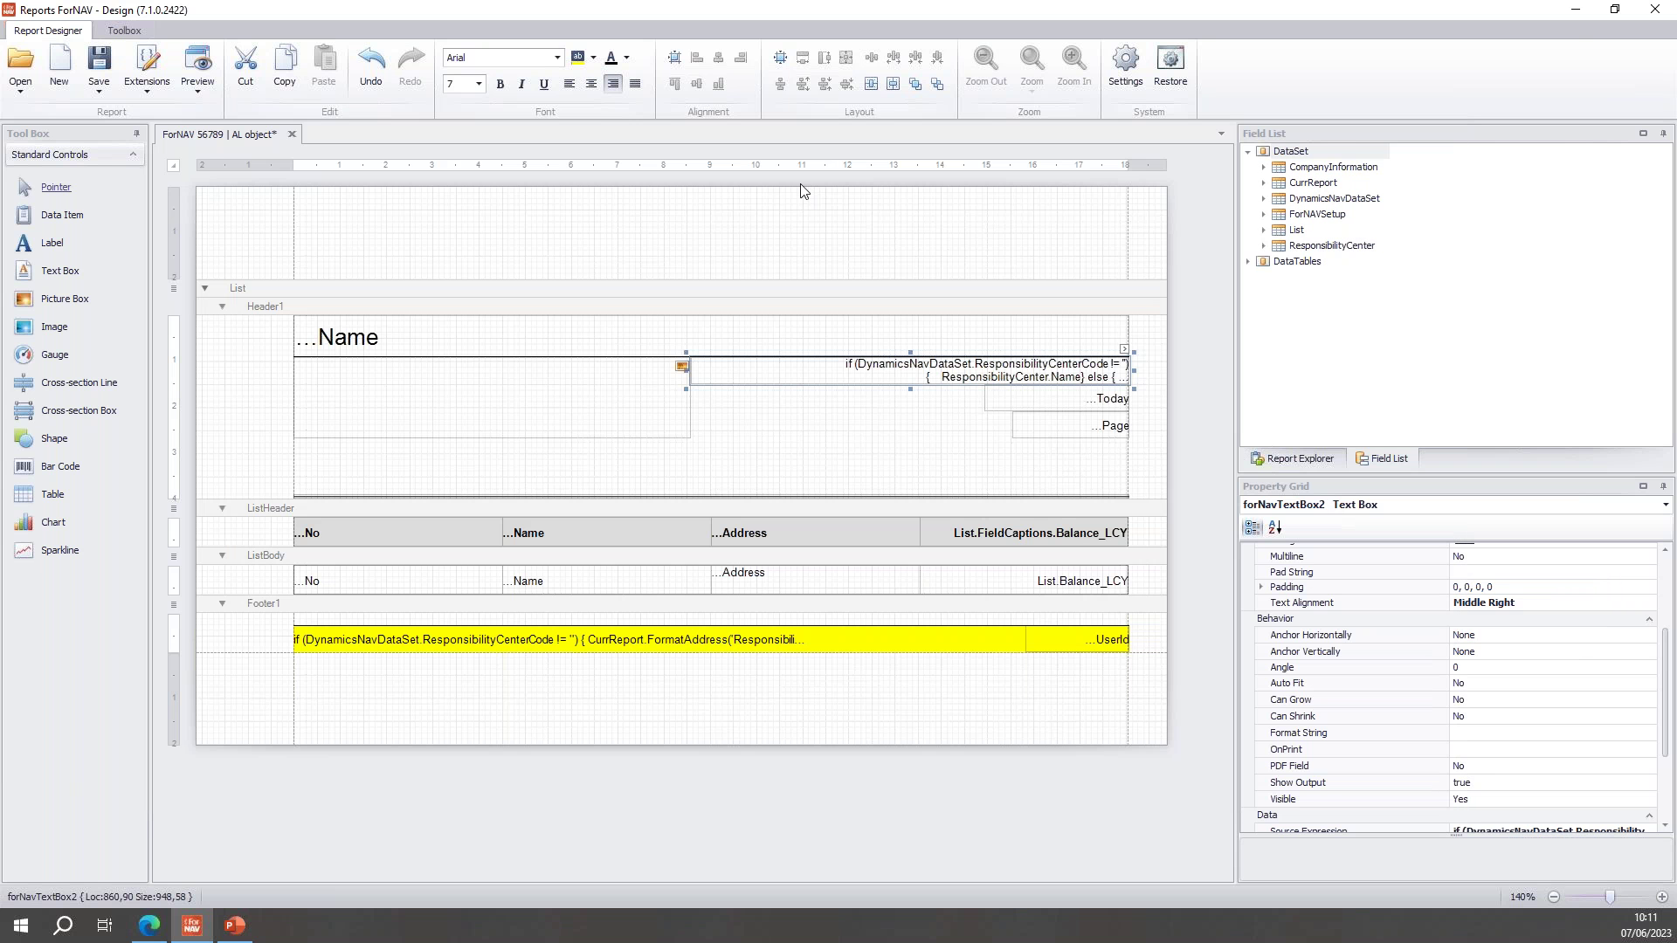
Make the header name box yellow, save the report as object to the server, and preview it
left_click(577, 58)
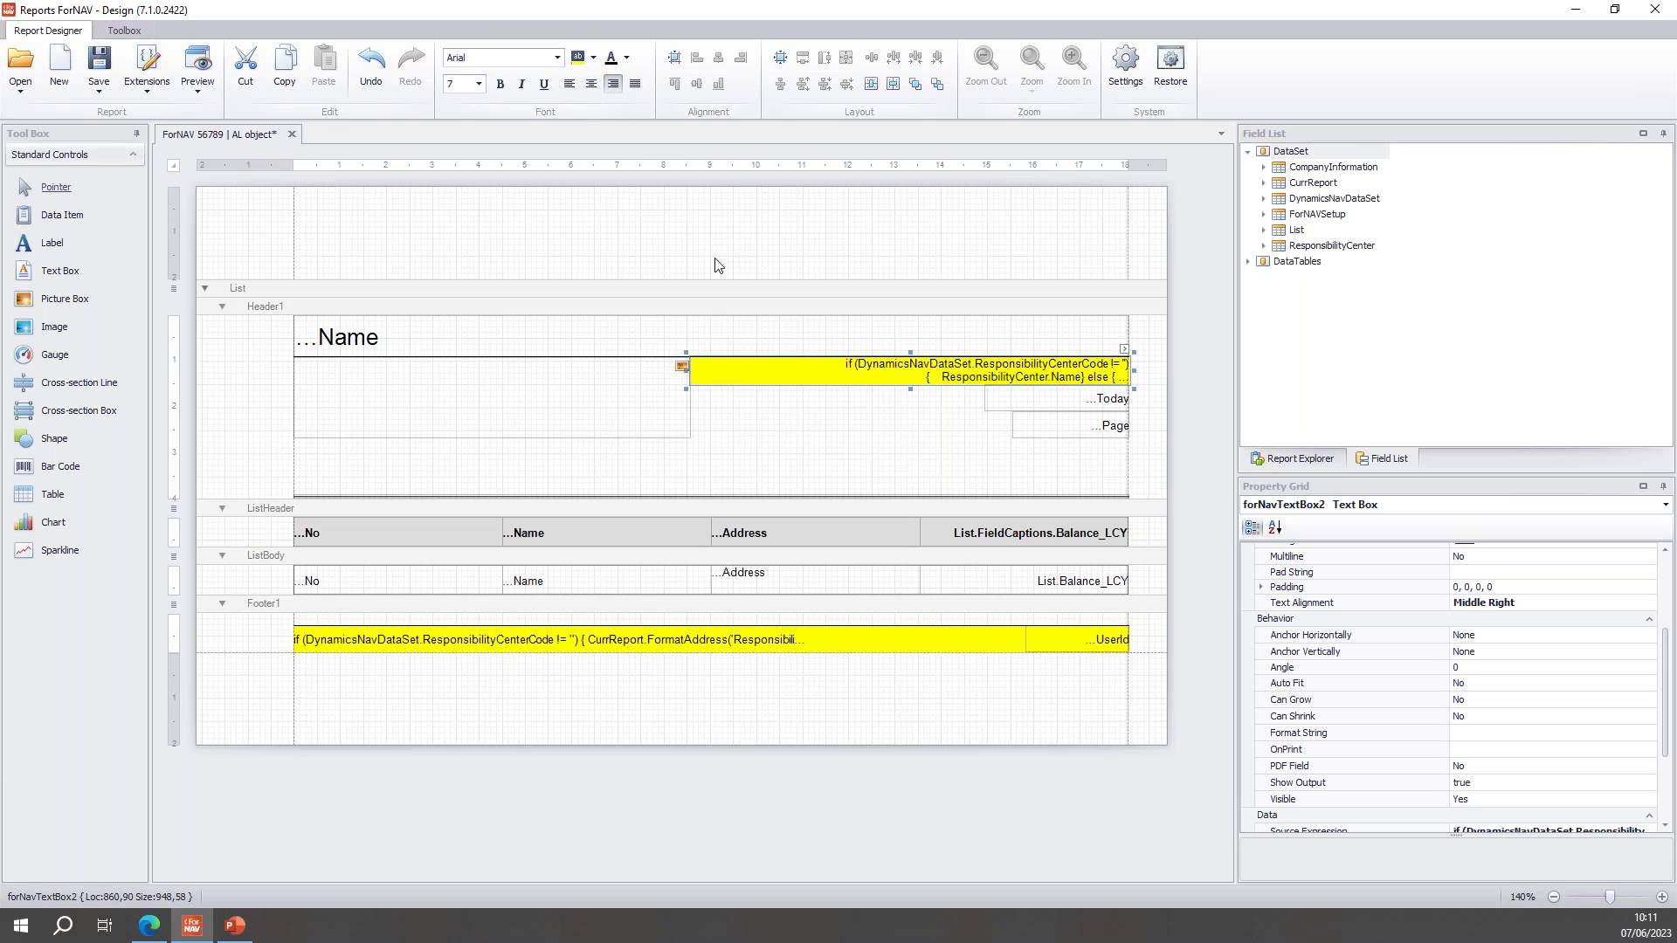
left_click(112, 93)
left_click(157, 175)
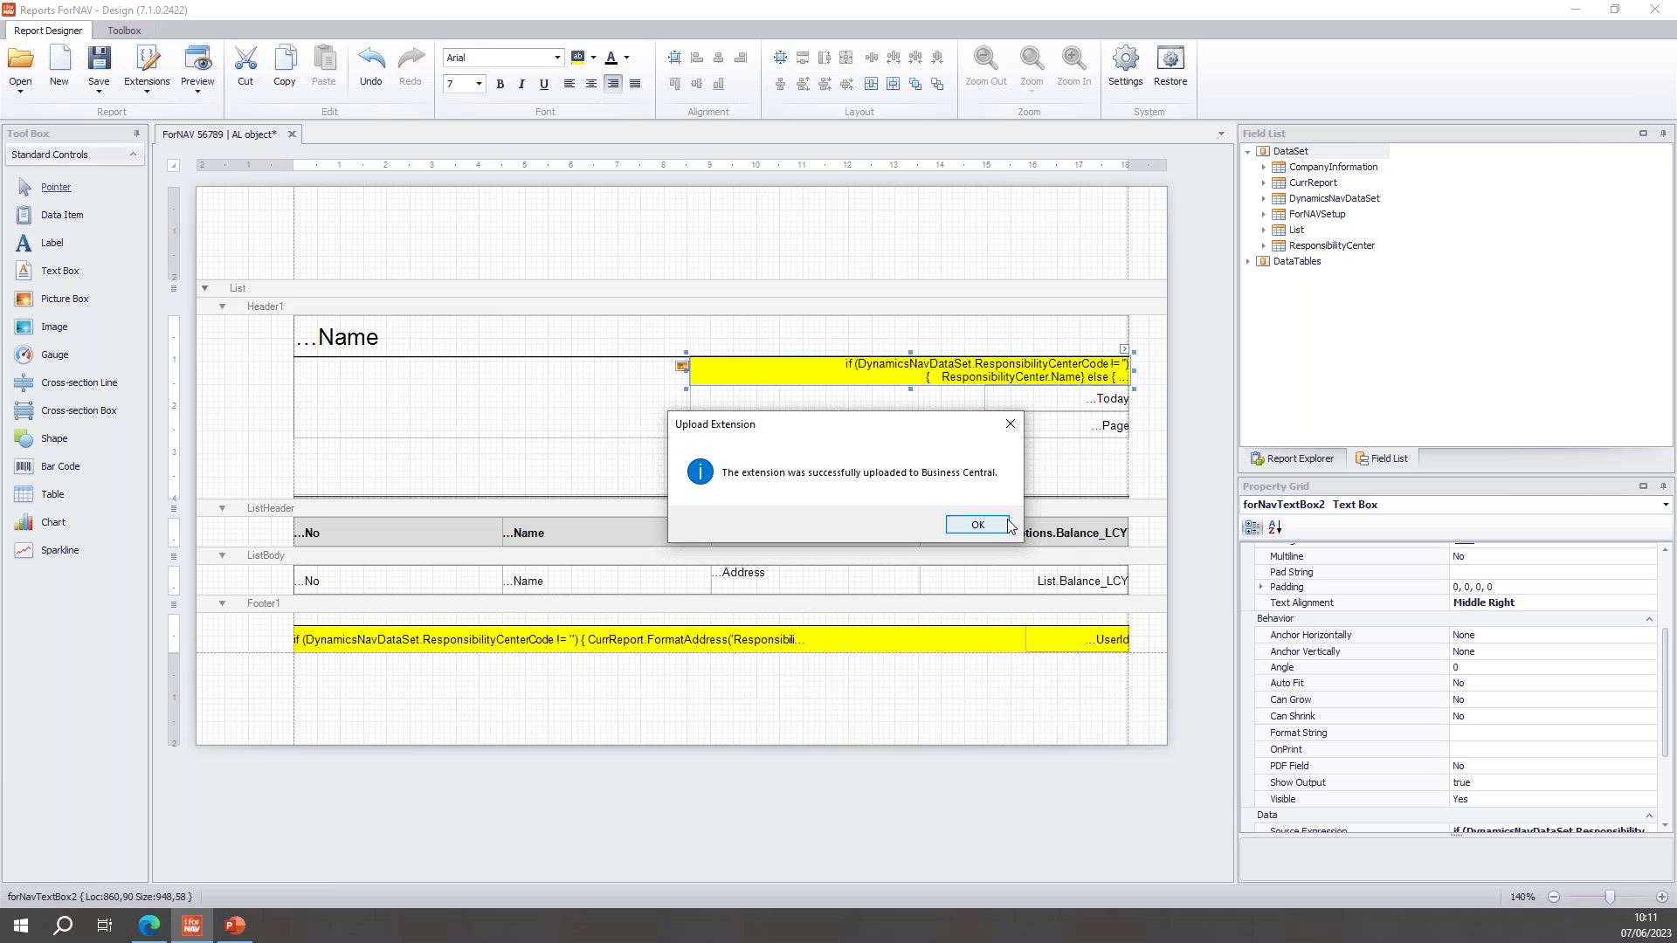
left_click(978, 524)
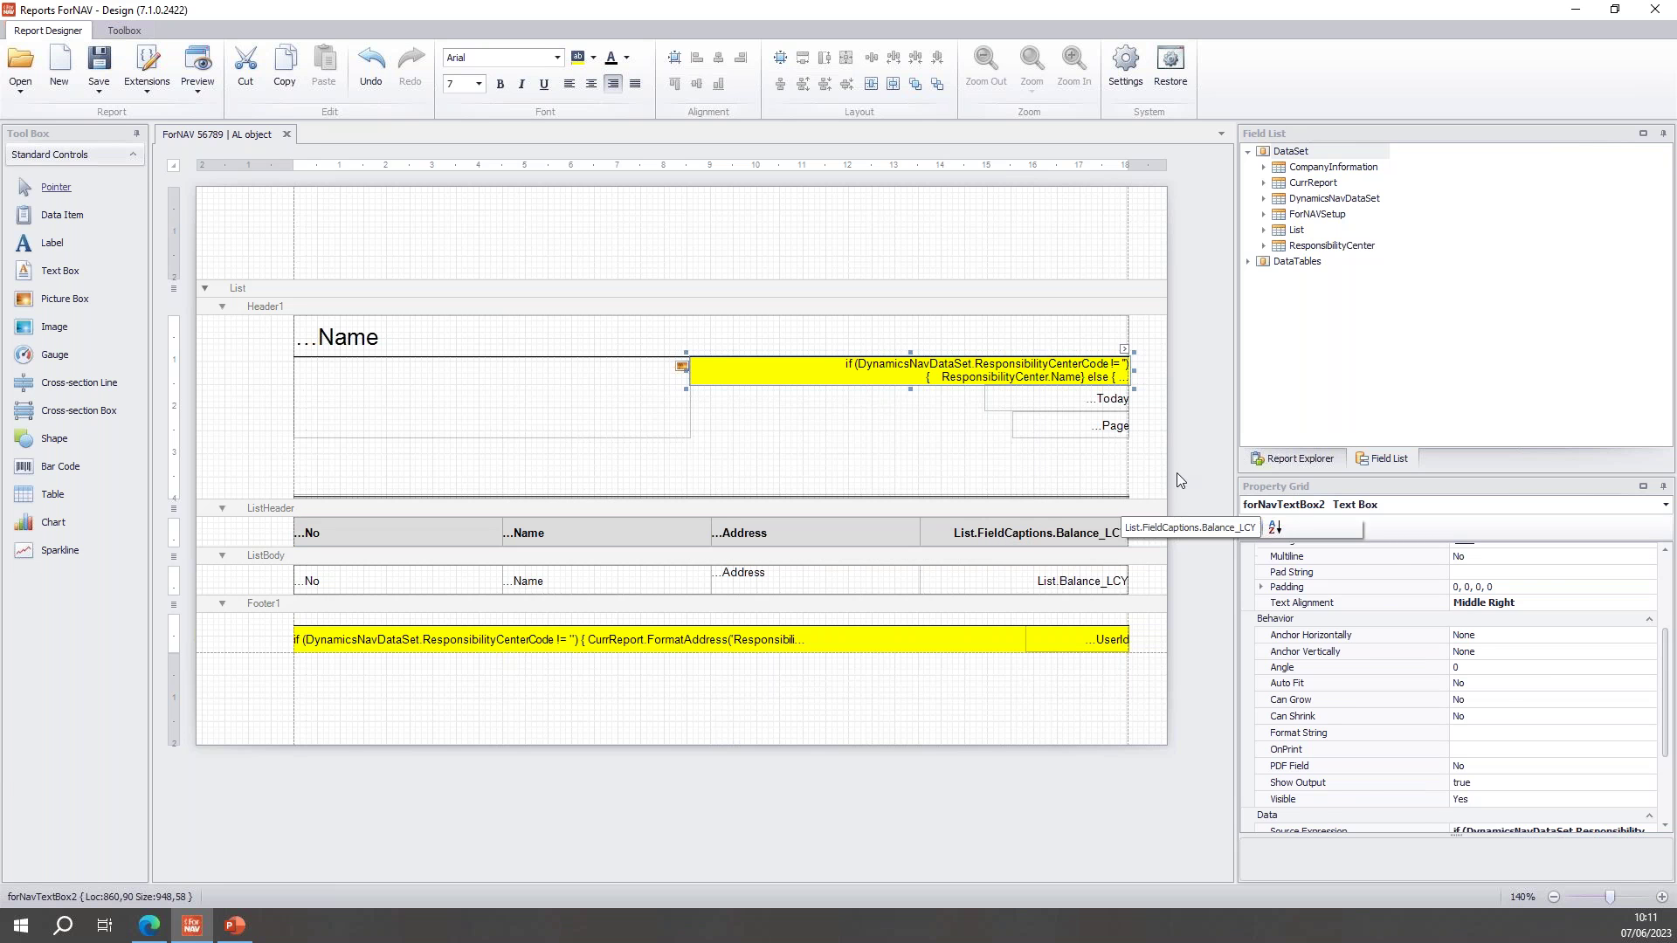
left_click(1204, 414)
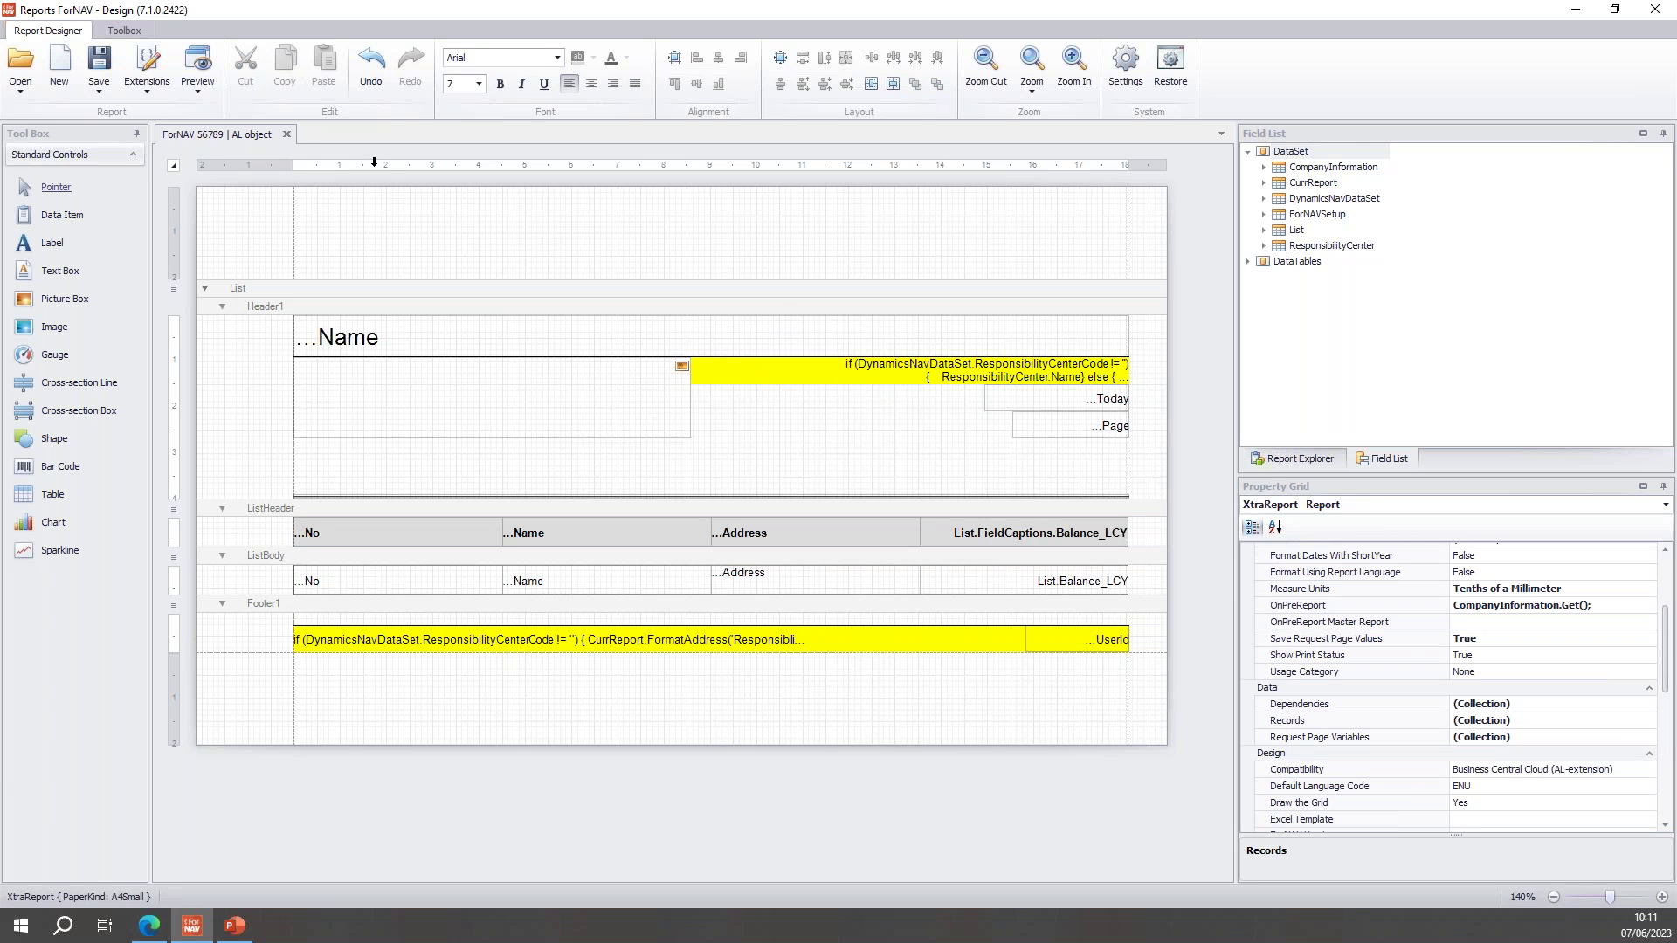
left_click(197, 65)
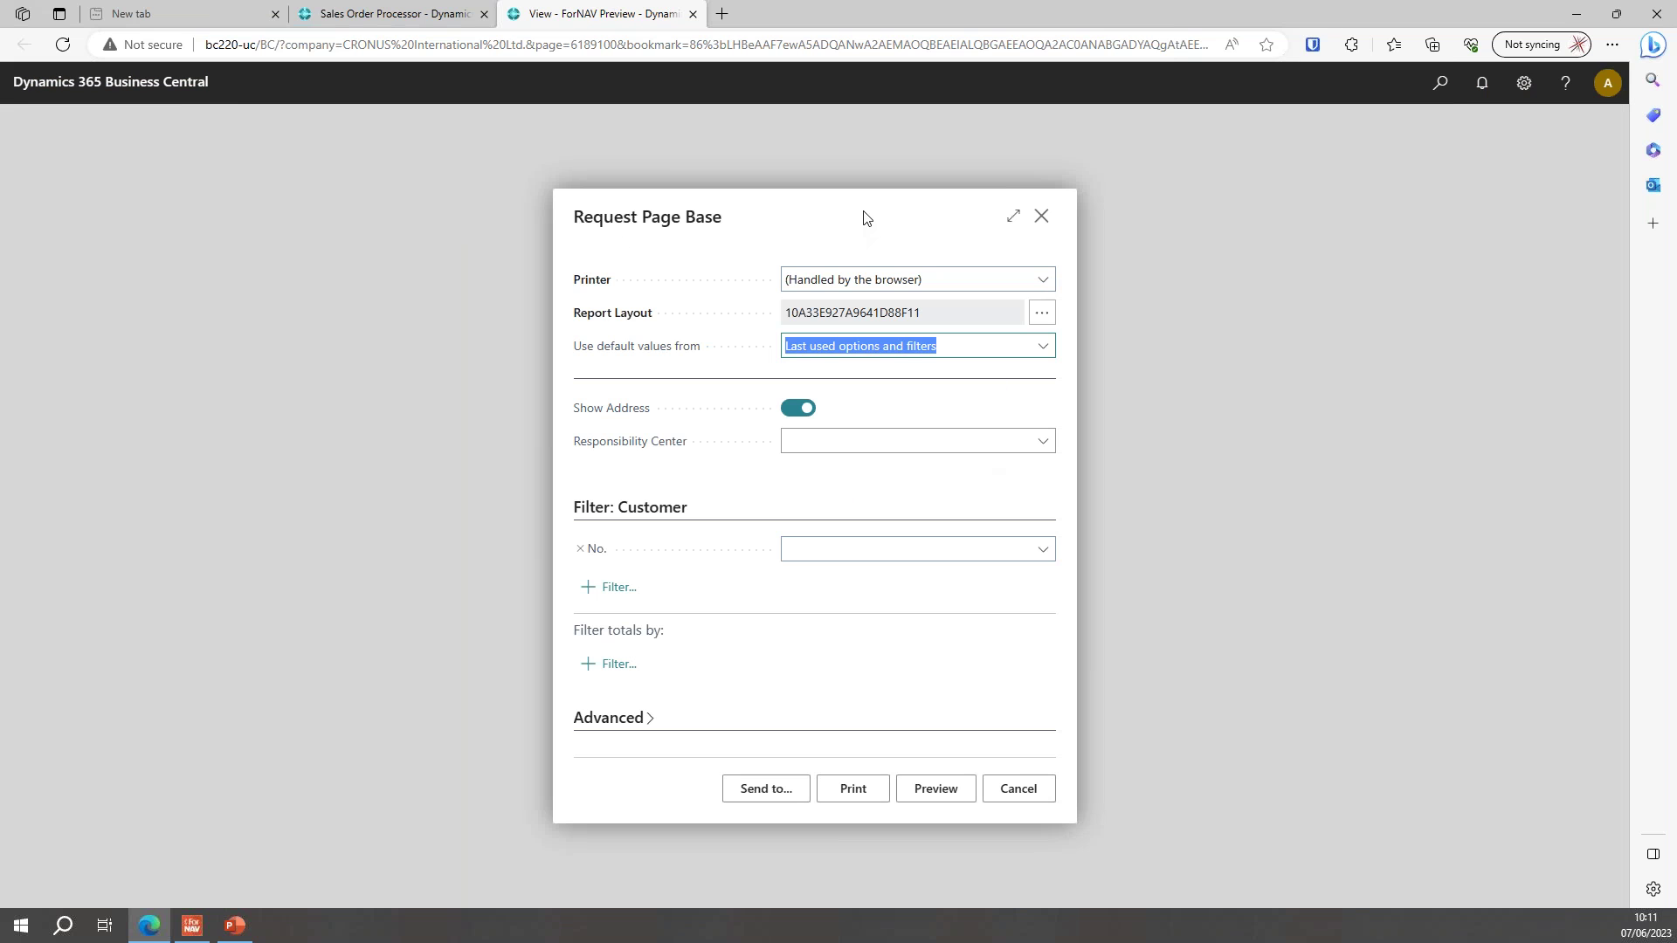
Choose BIRMINGHAM as the Responsibility Center on the request page and preview the report
left_click(870, 222)
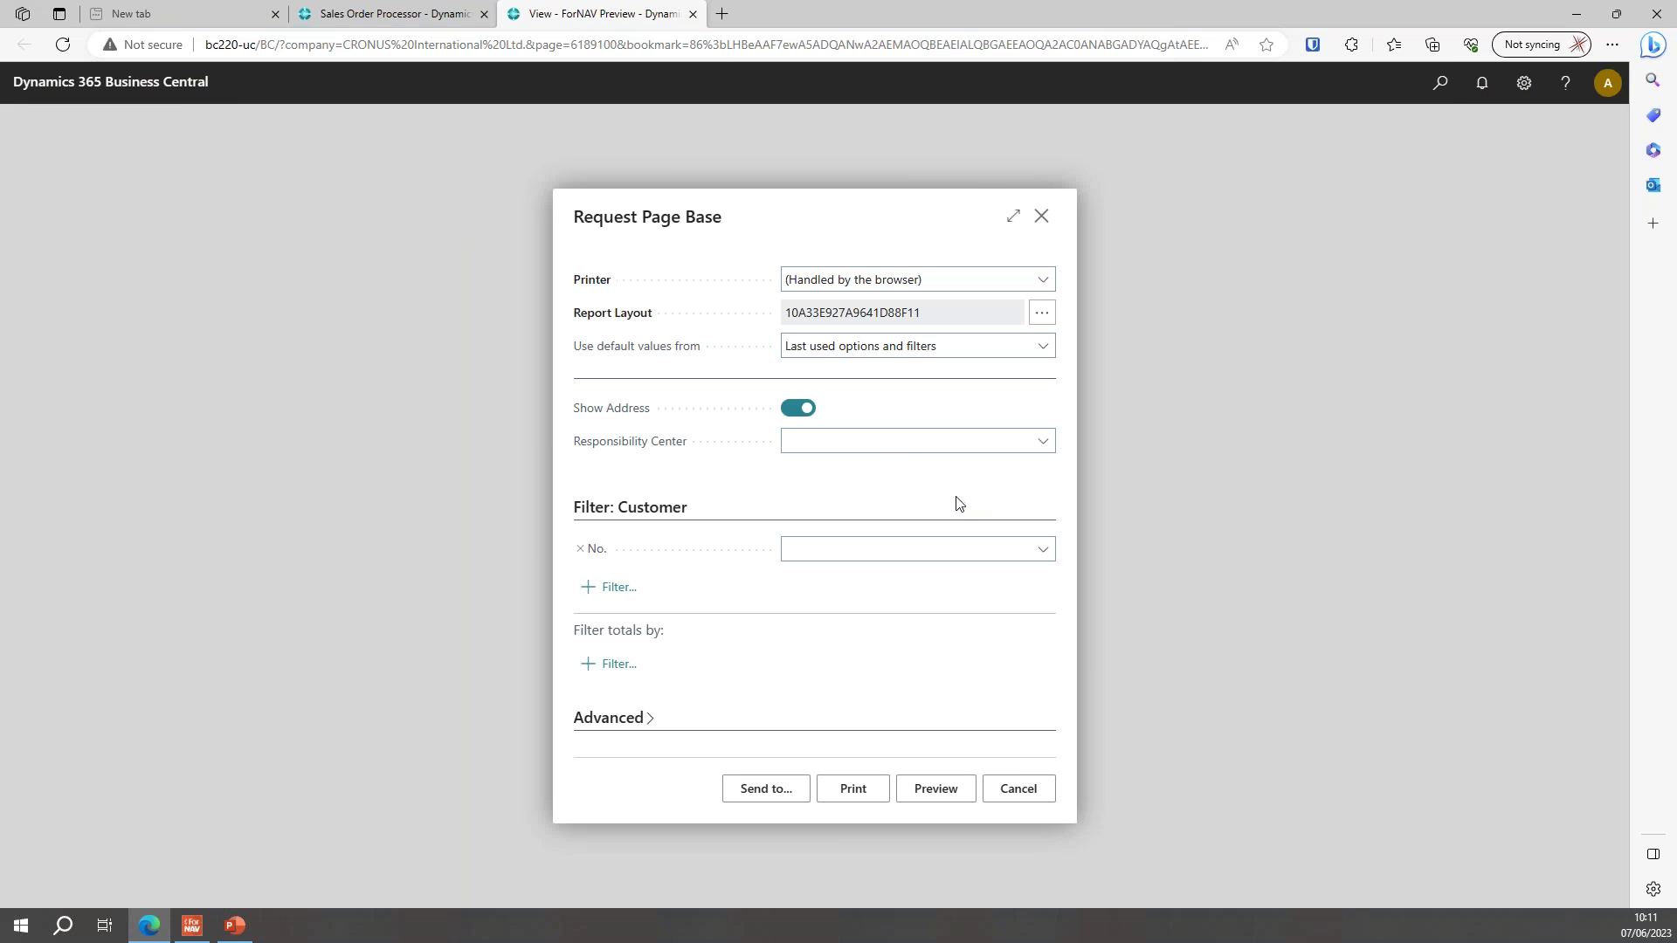
left_click(1043, 444)
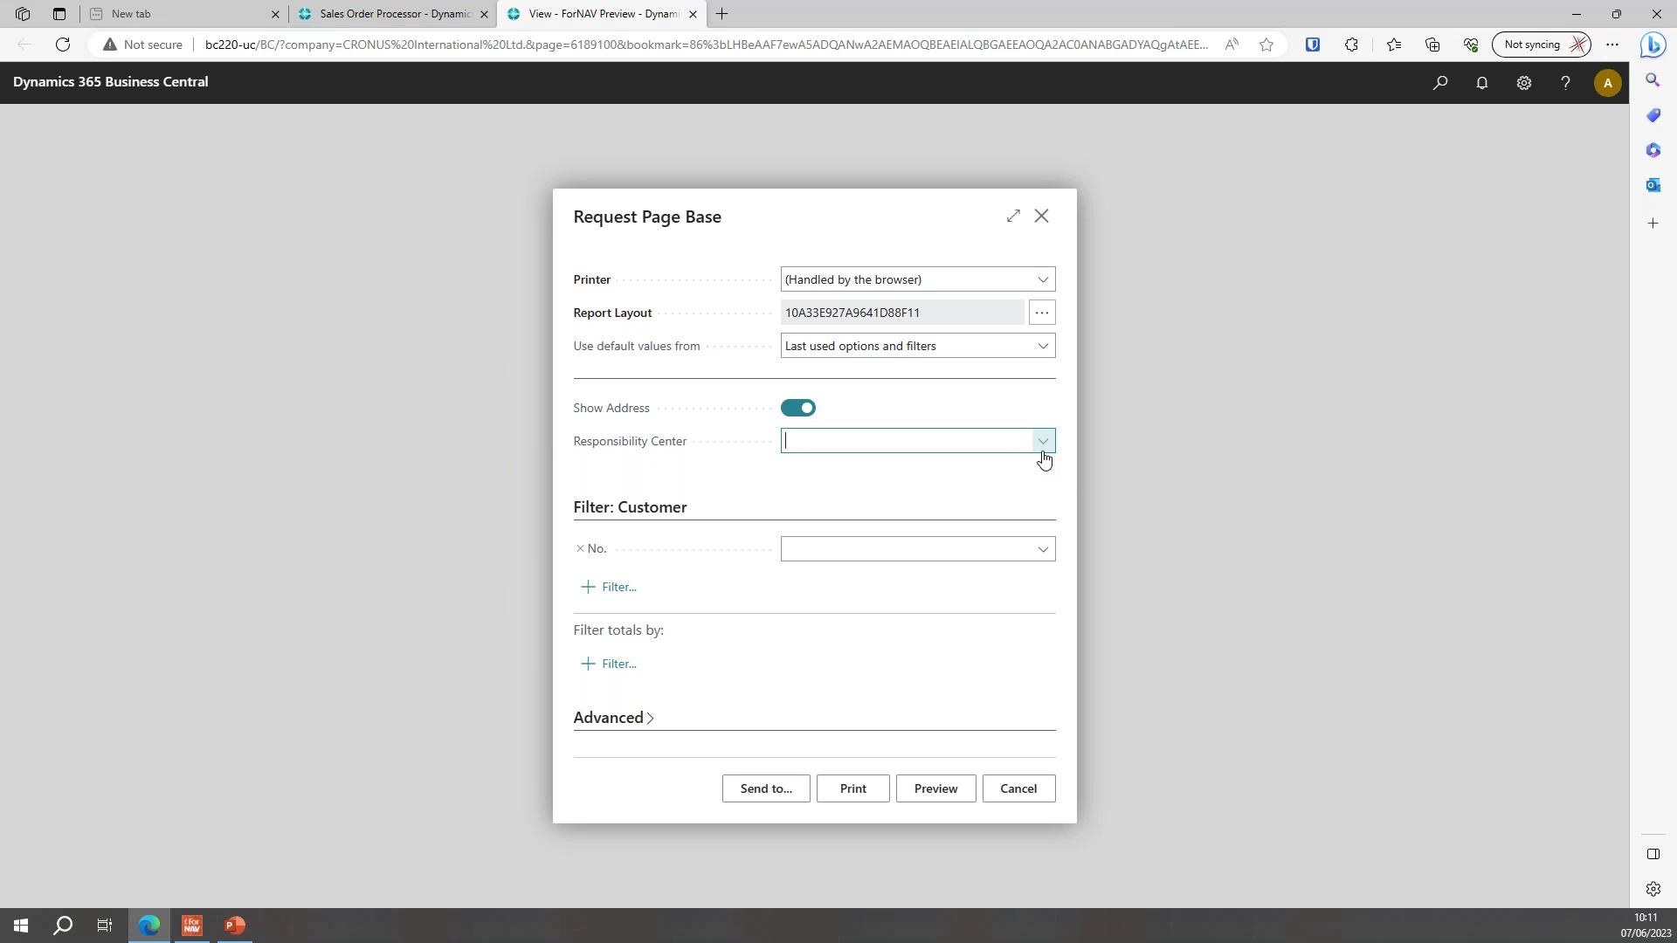
left_click(1018, 401)
left_click(1043, 442)
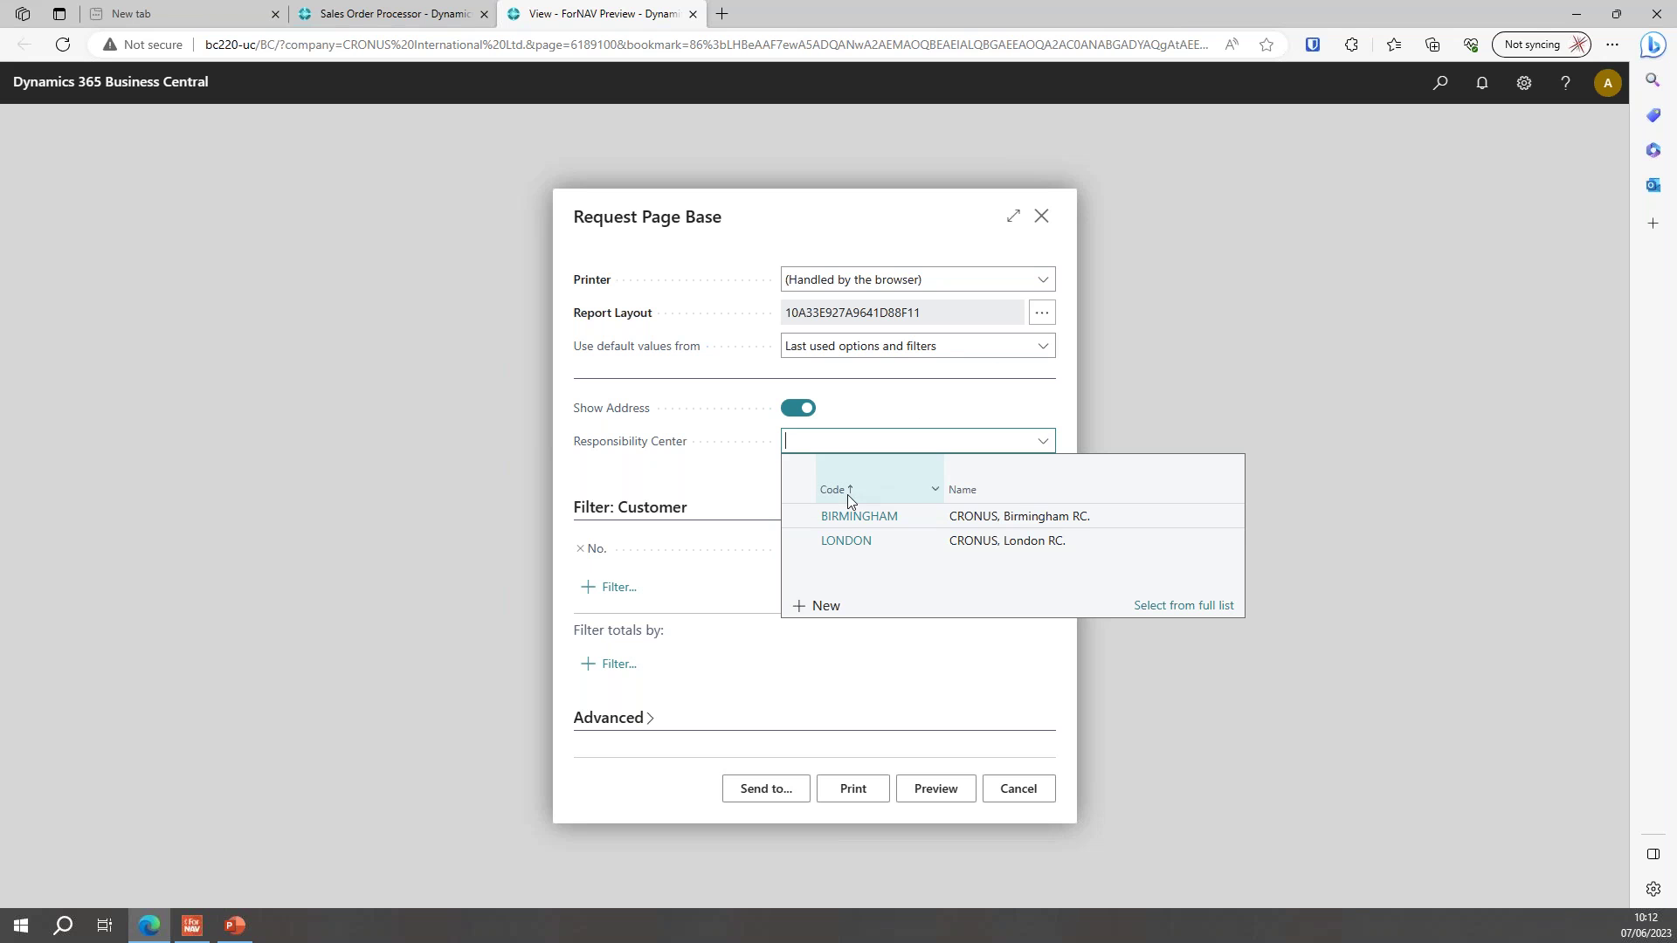
left_click(856, 517)
left_click(929, 790)
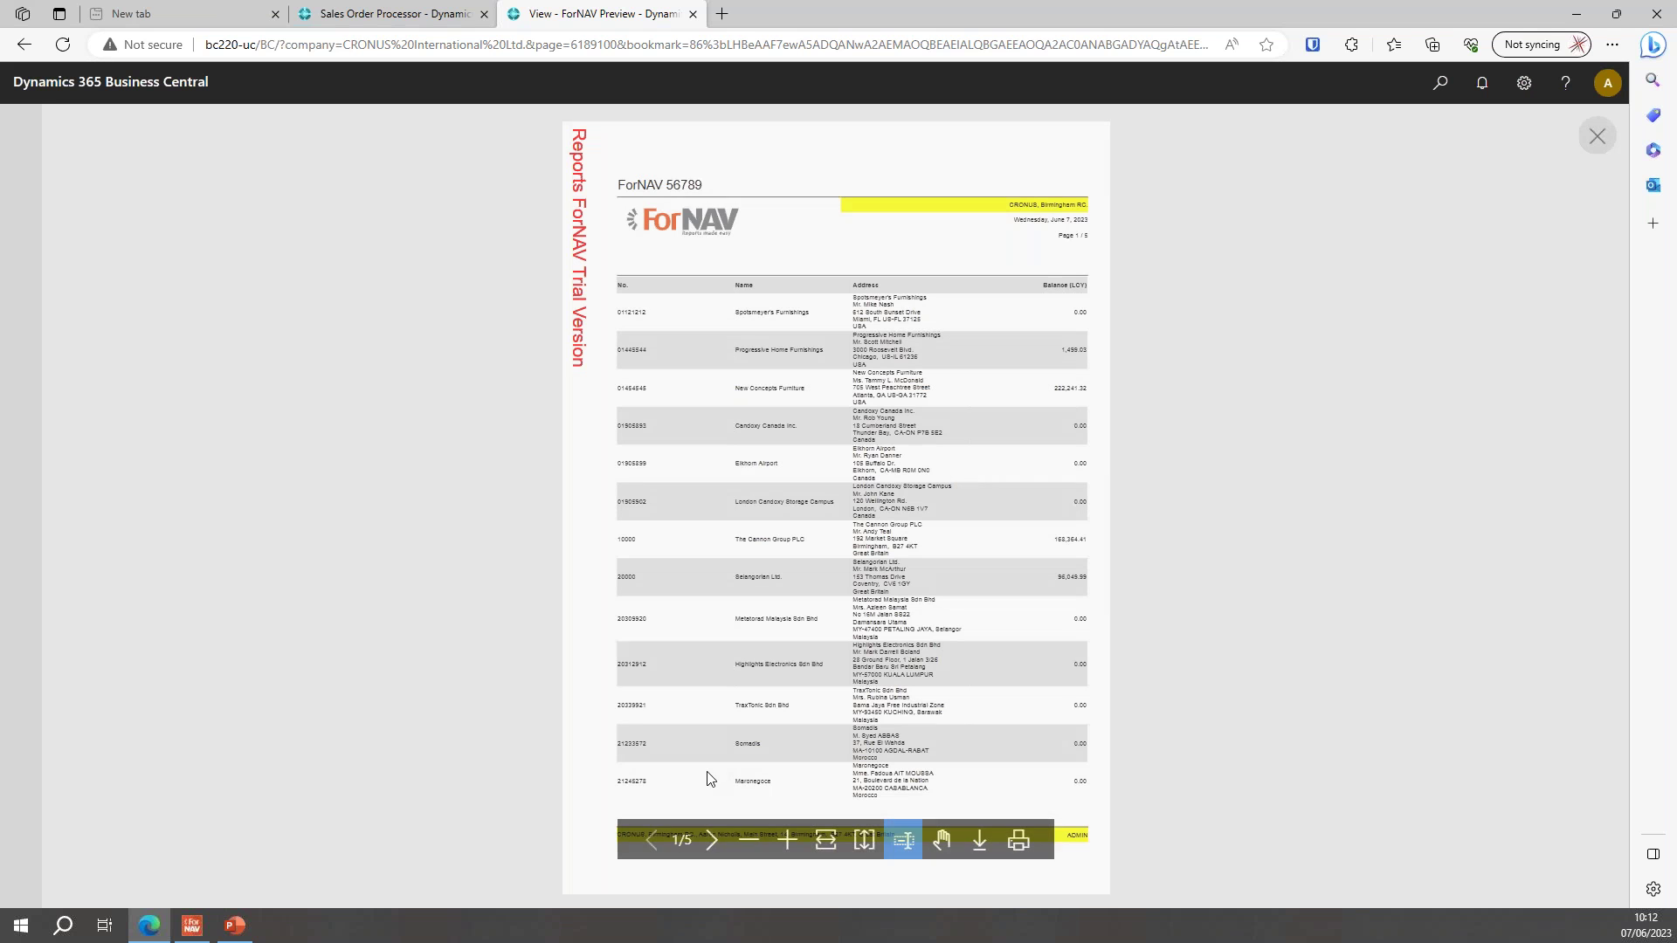
Zoom into the Birmingham preview, check the footer address, and close the preview
left_click(787, 840)
left_click(787, 840)
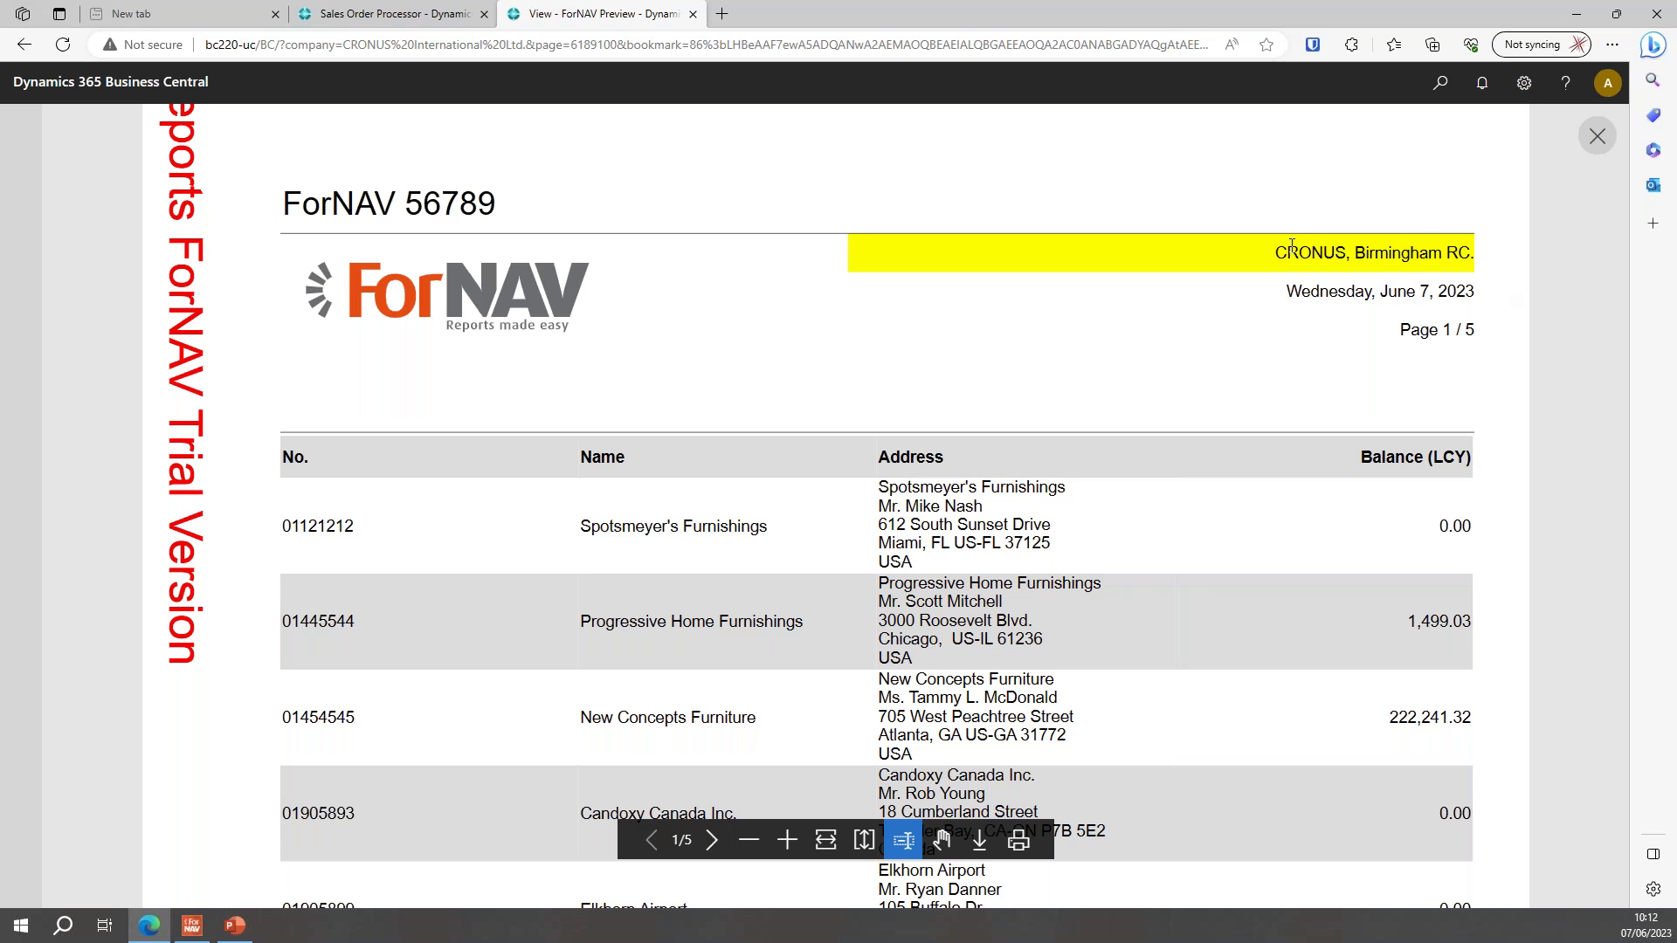
scroll(1385, 290, "down", 15)
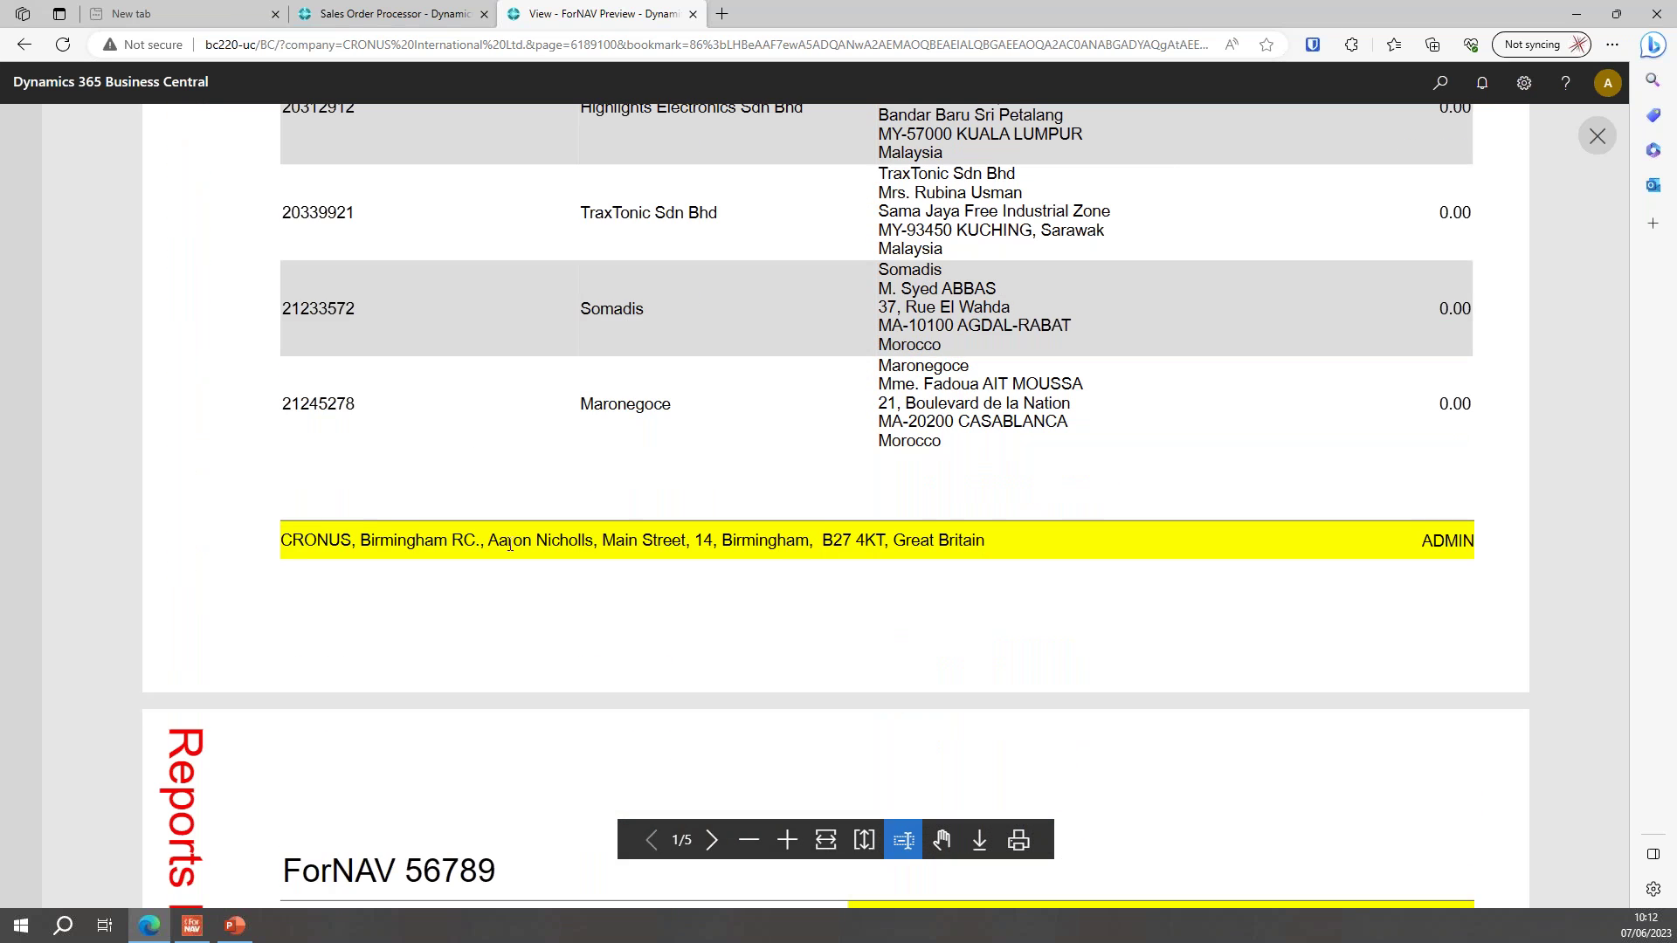
left_click(1599, 136)
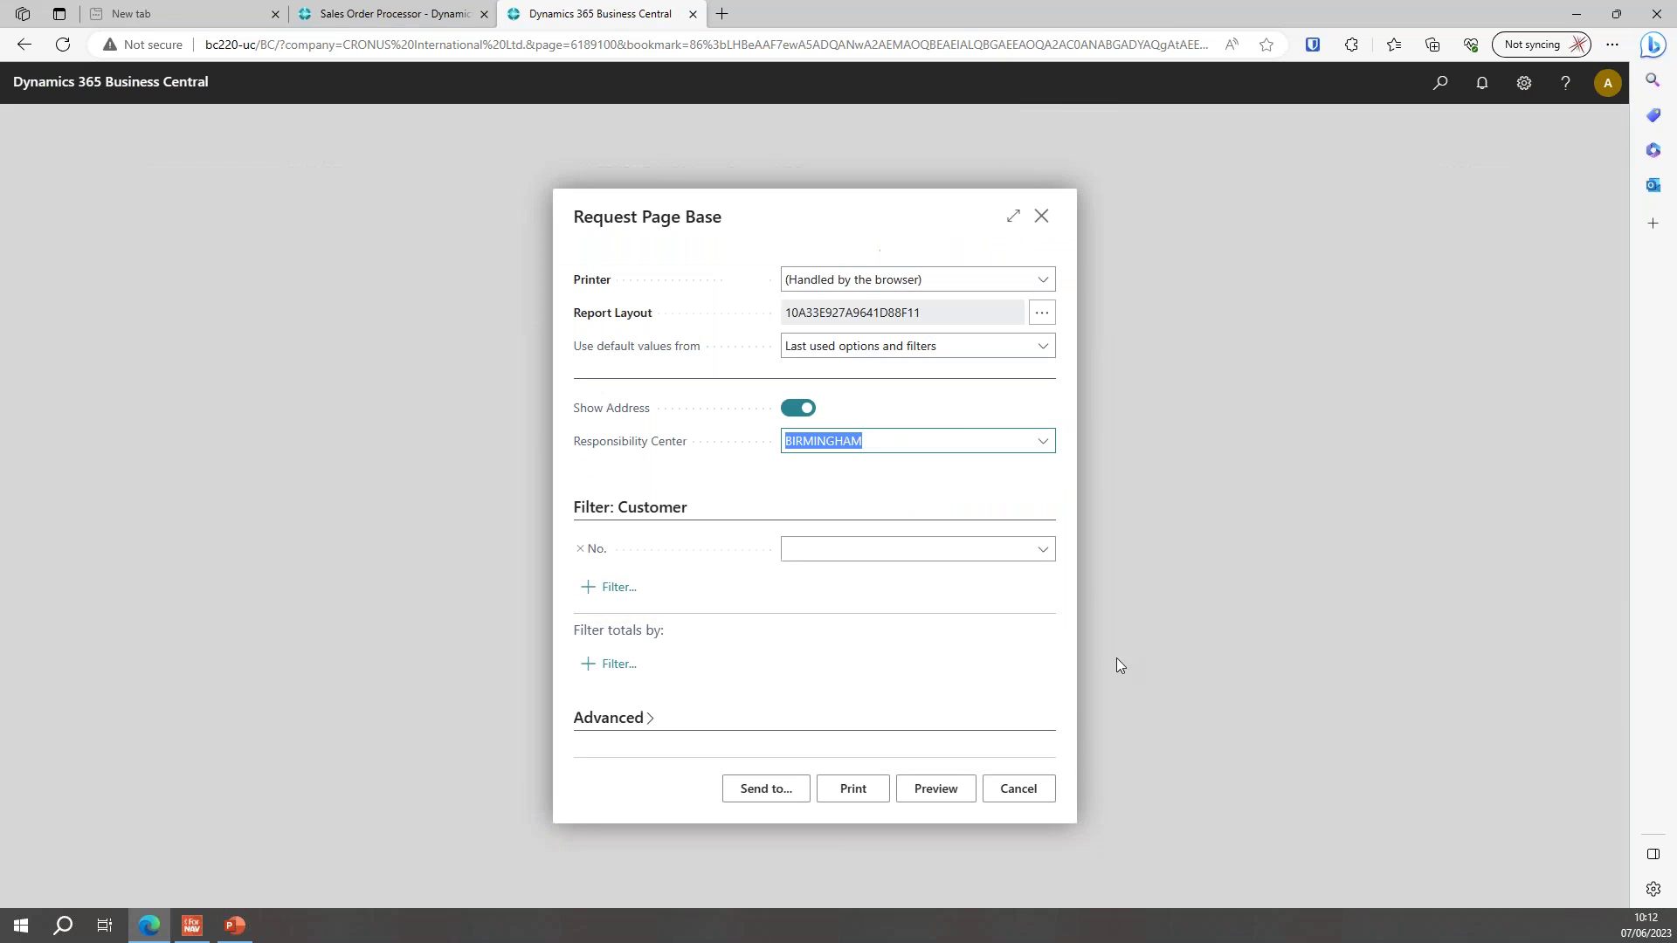
Clear the Responsibility Center field and preview the report with the company header
key("BackSpace")
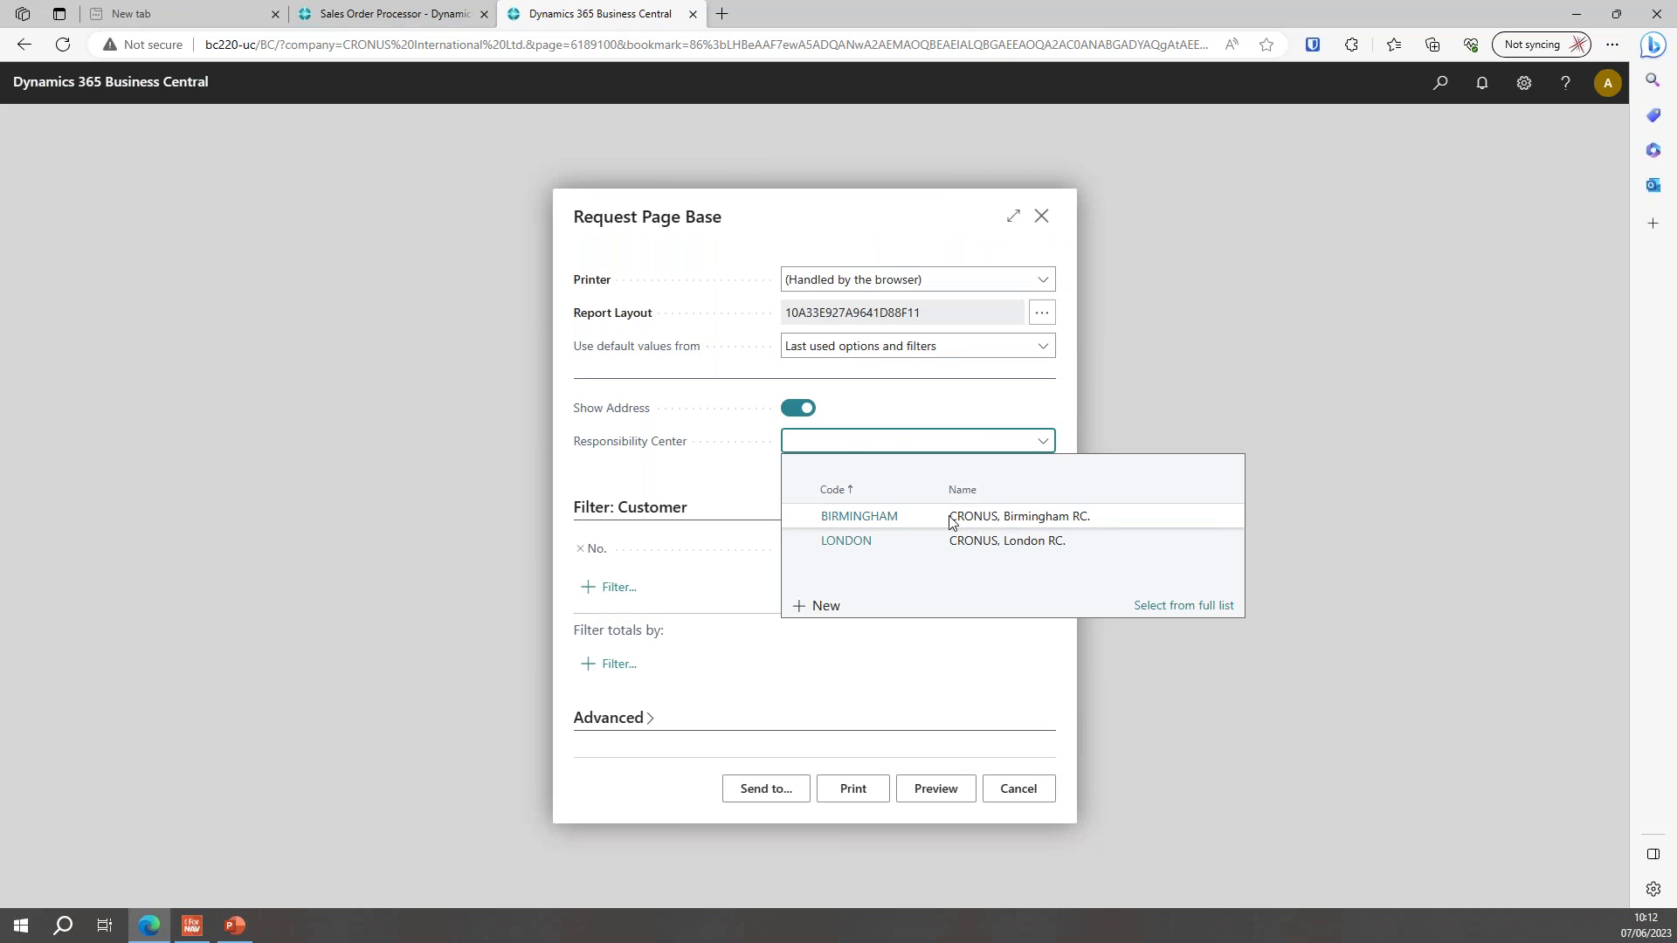
left_click(928, 492)
left_click(765, 537)
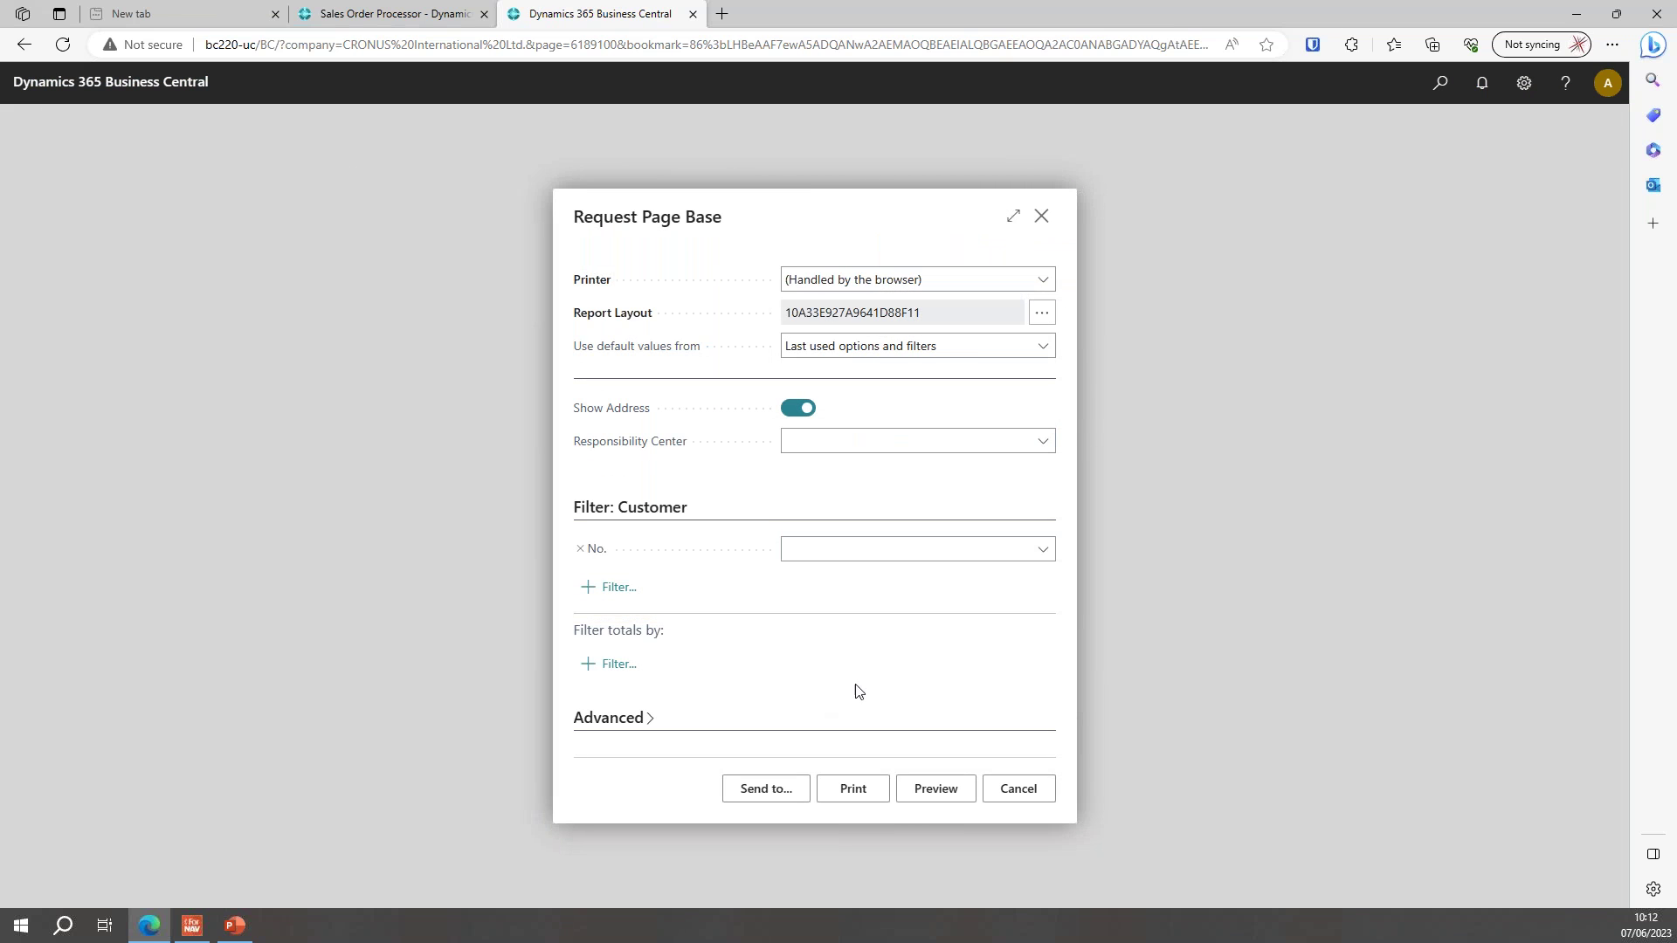
left_click(935, 789)
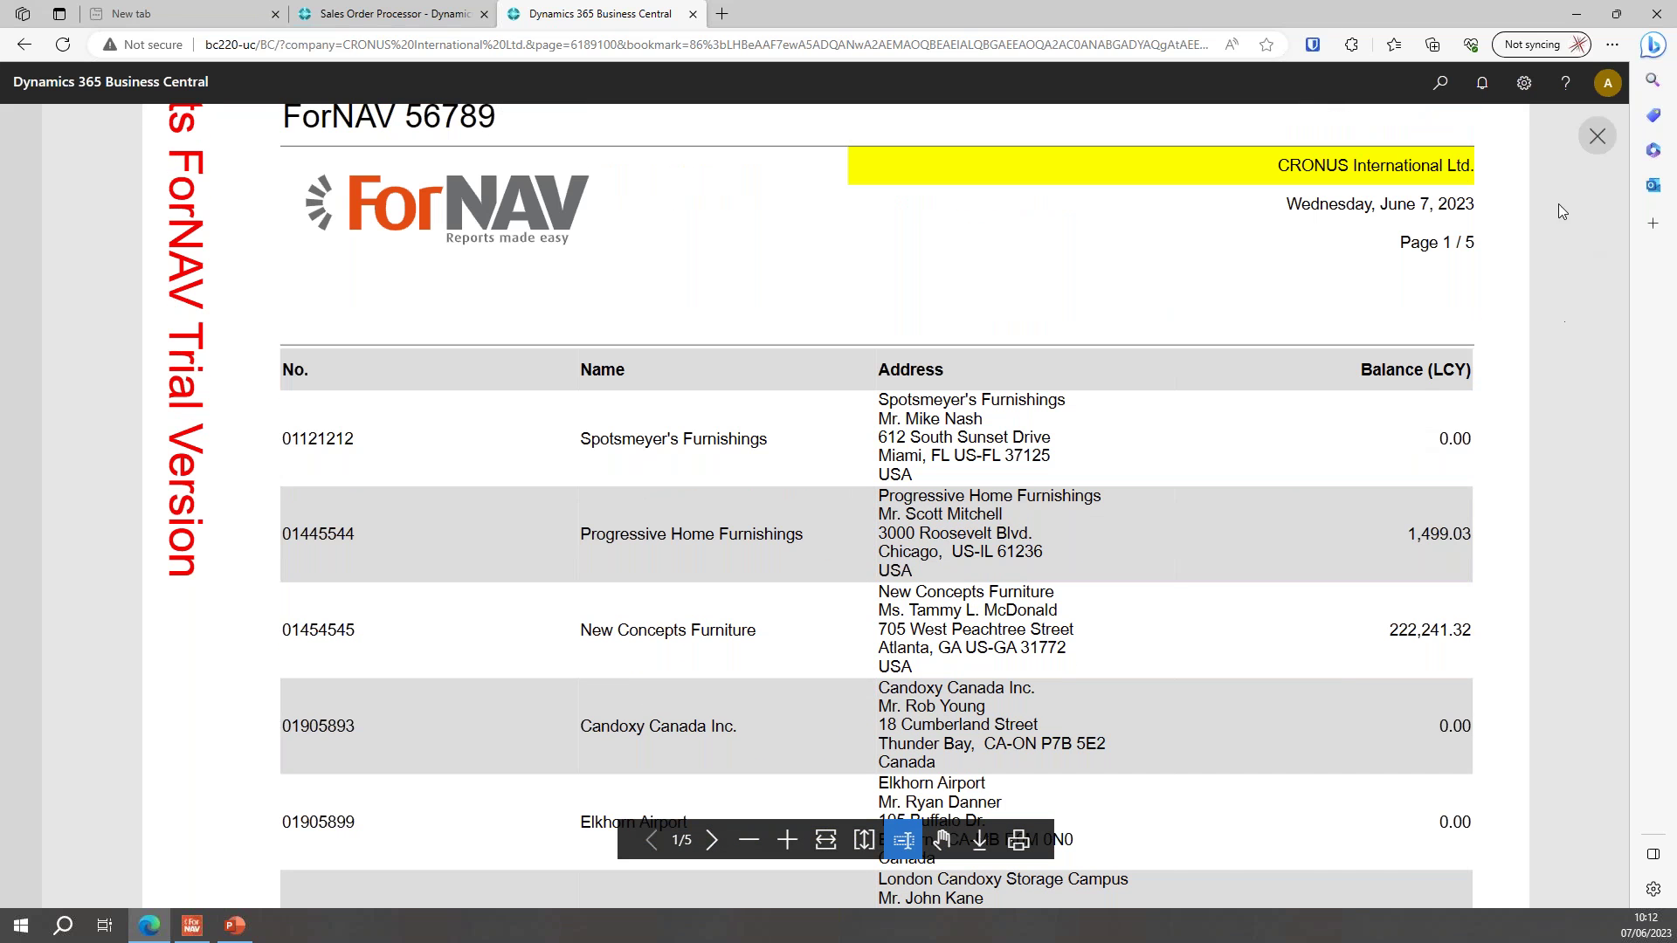
Scroll to page 1's footer and check it shows the CRONUS International Ltd. company address
scroll(1342, 168, "down", 10)
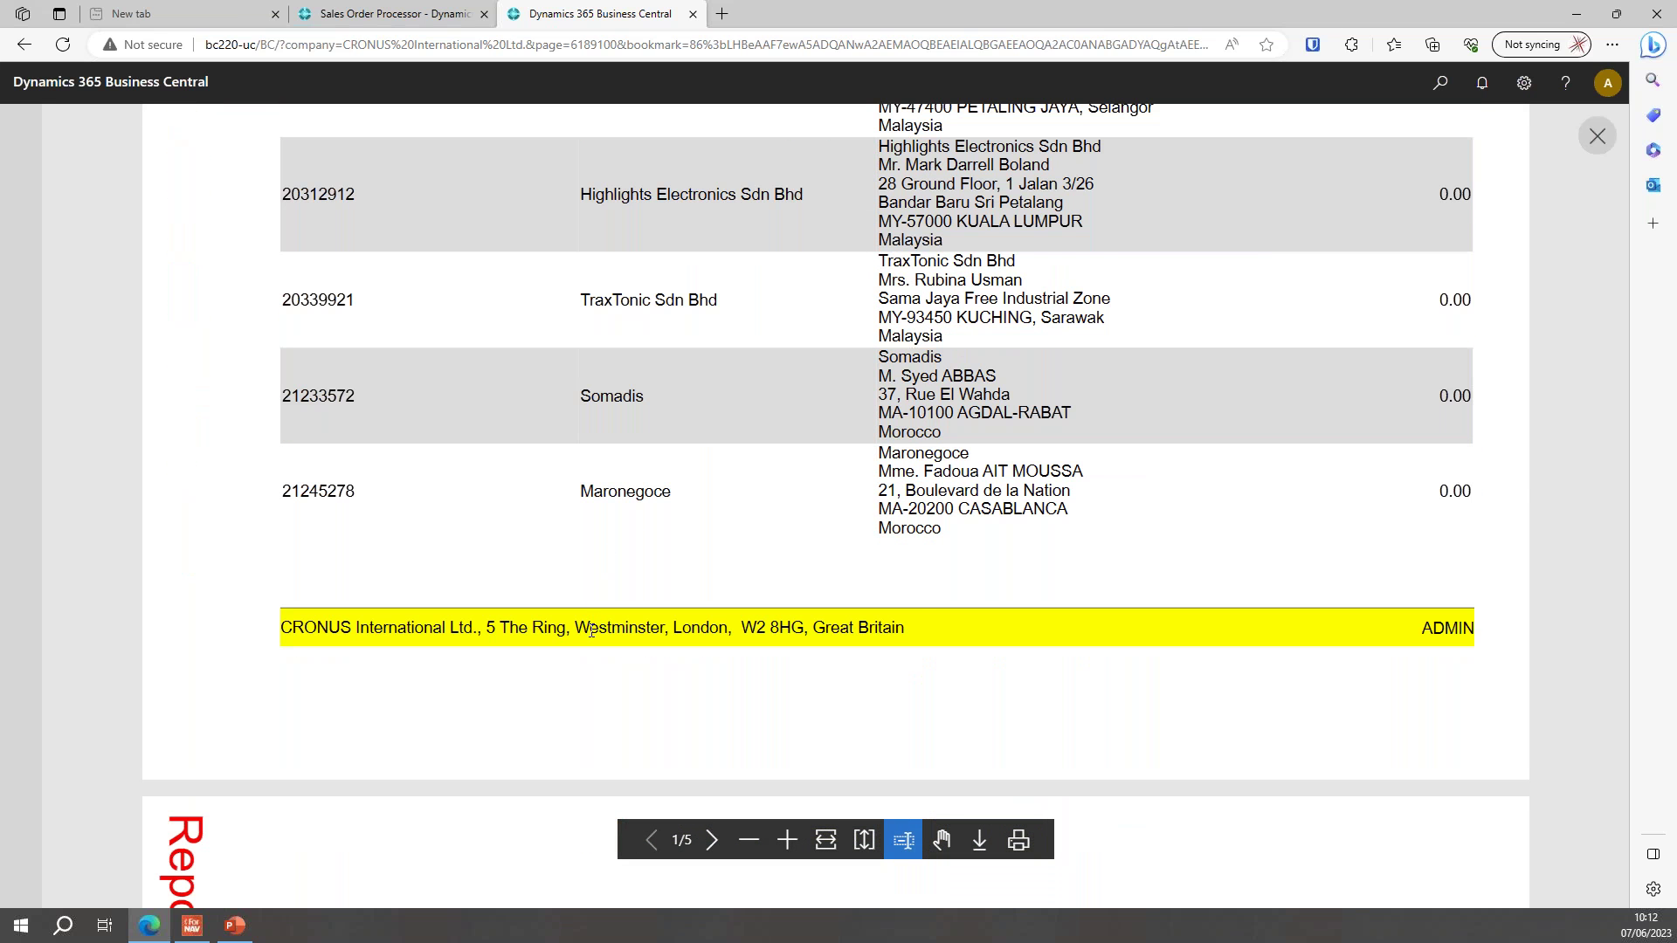
left_click_drag(591, 630, 818, 651)
left_click(920, 699)
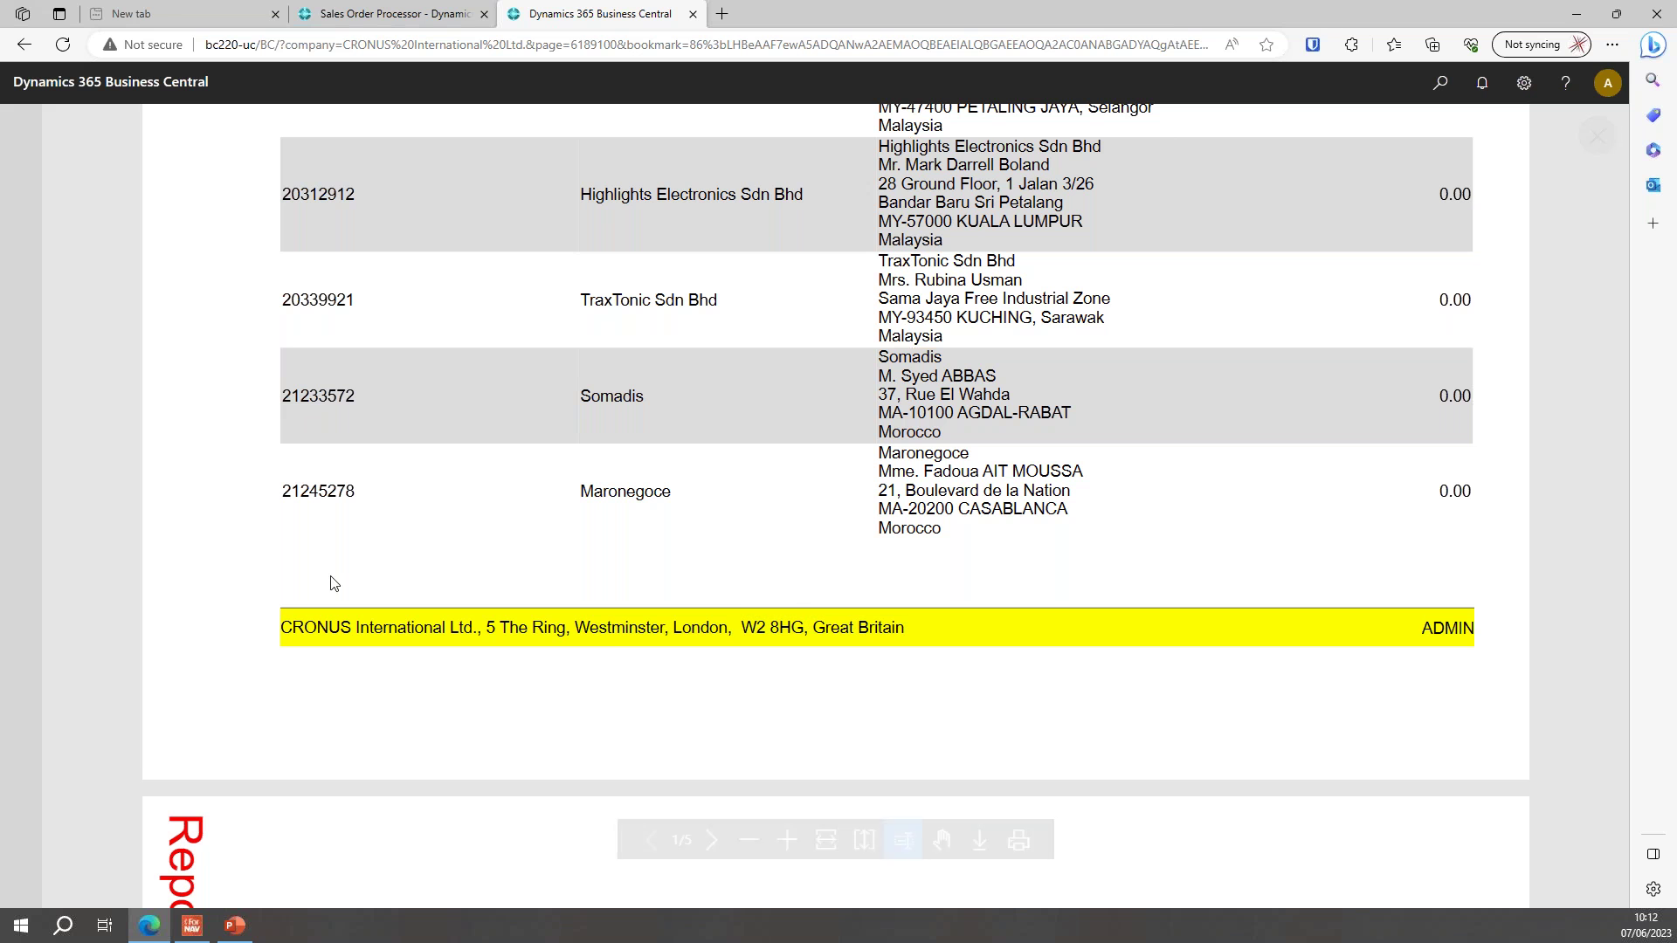